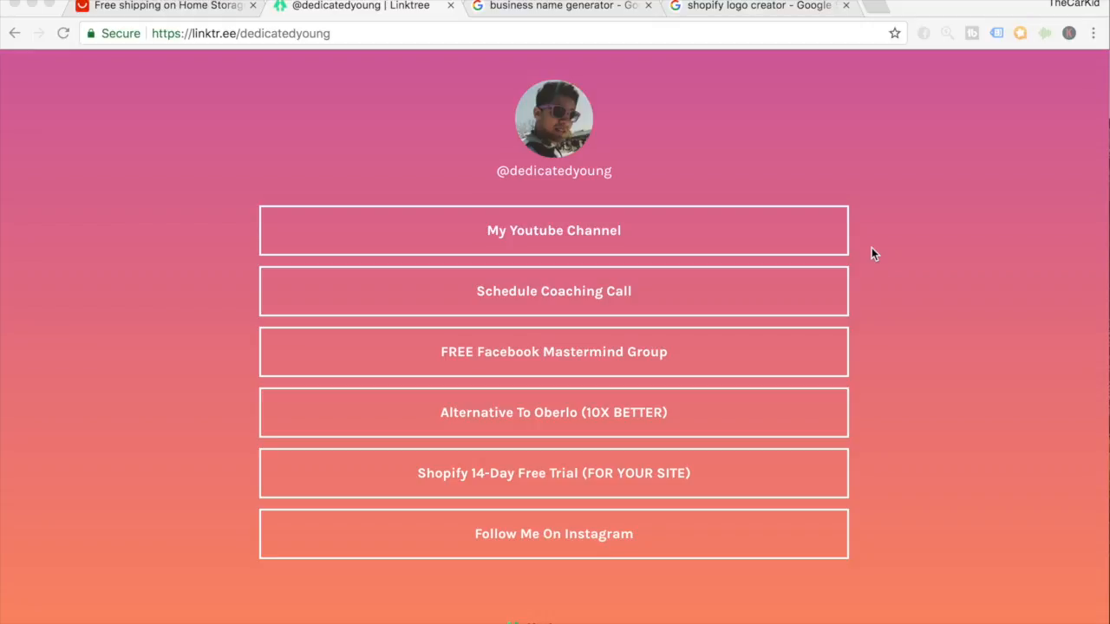
Check the AliExpress storage listing, open the Shopify 14-day free trial, then view the new Gmail inbox.
click(207, 11)
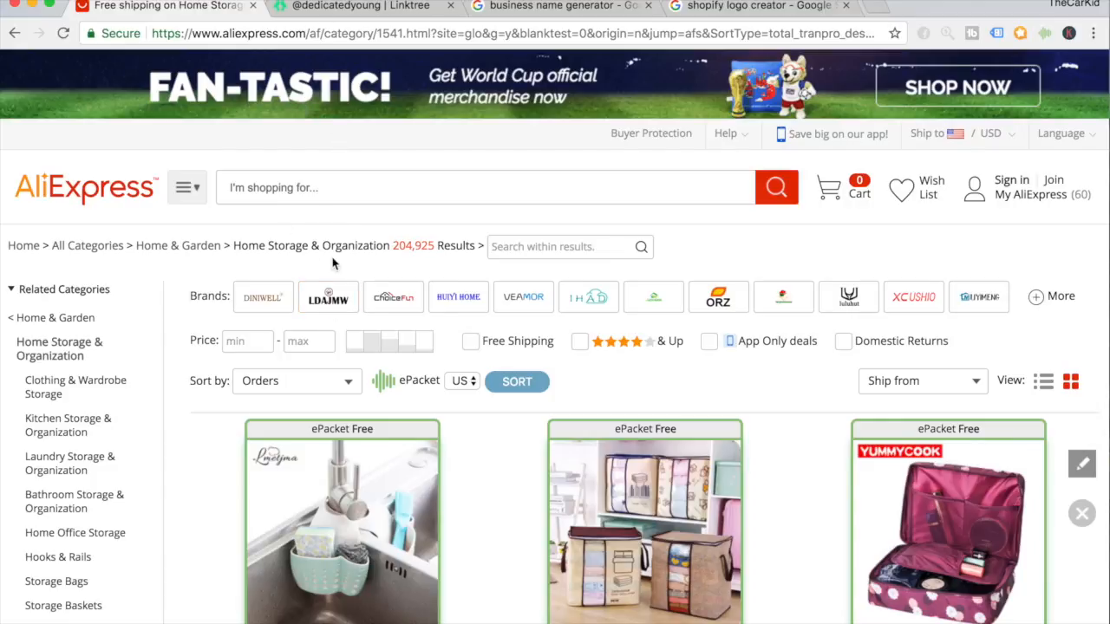
scroll(334, 262, down, 3)
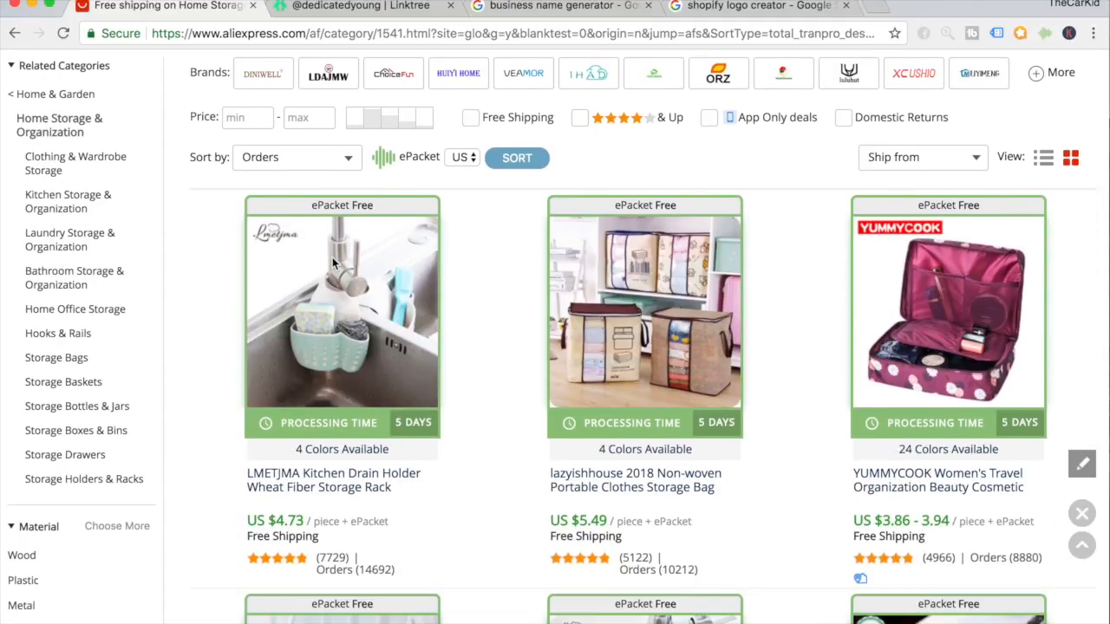
click(324, 14)
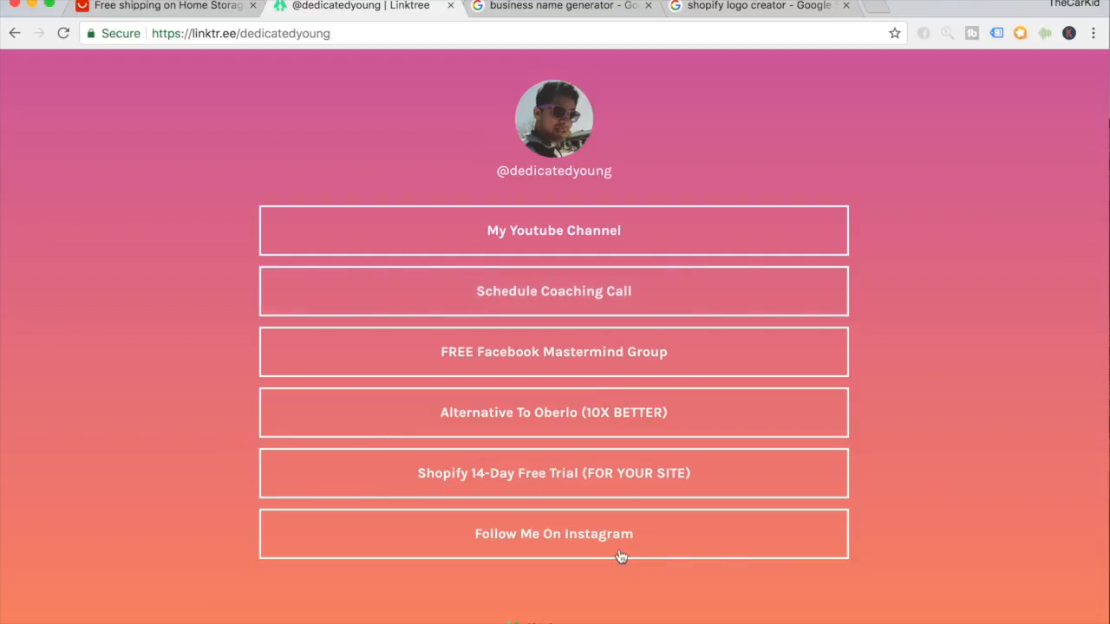
click(566, 483)
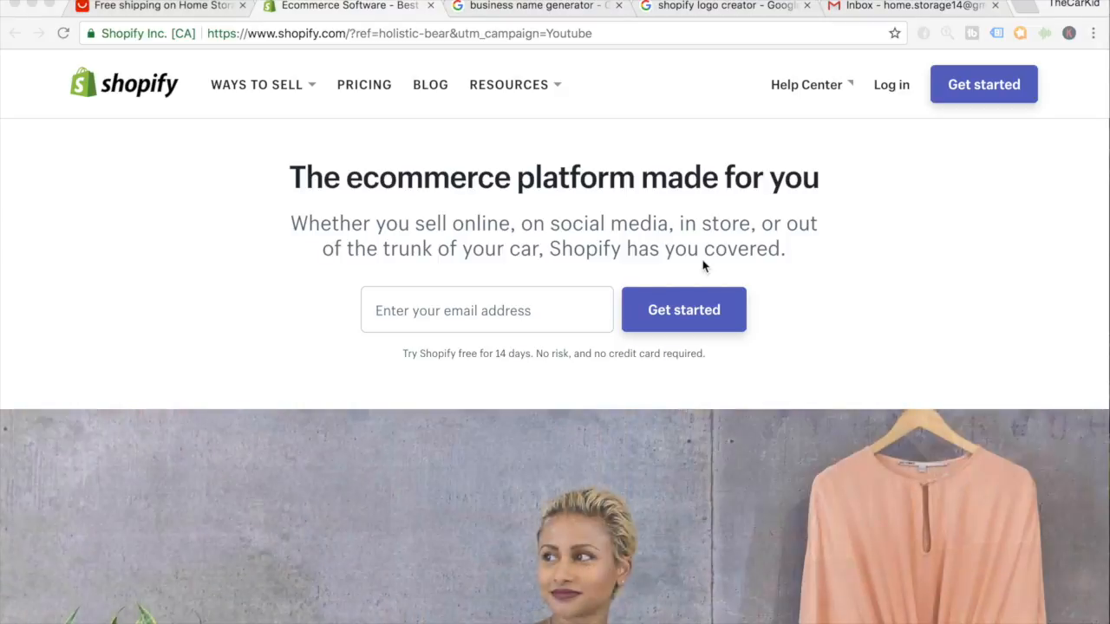
click(865, 8)
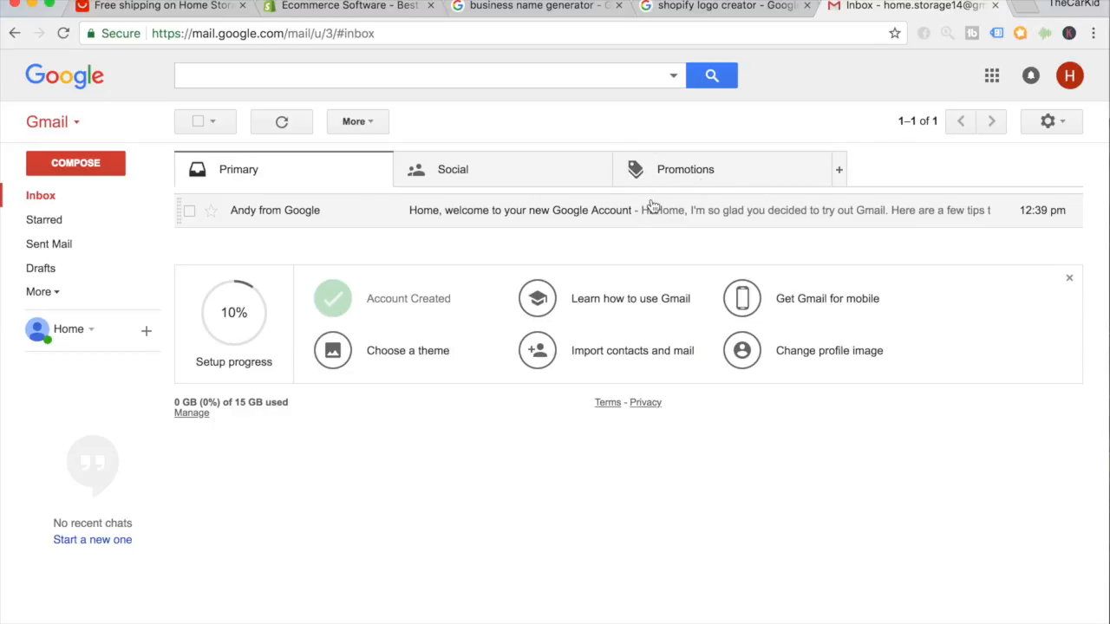
Start the Shopify free trial with the new Gmail address and enter an account password.
click(390, 9)
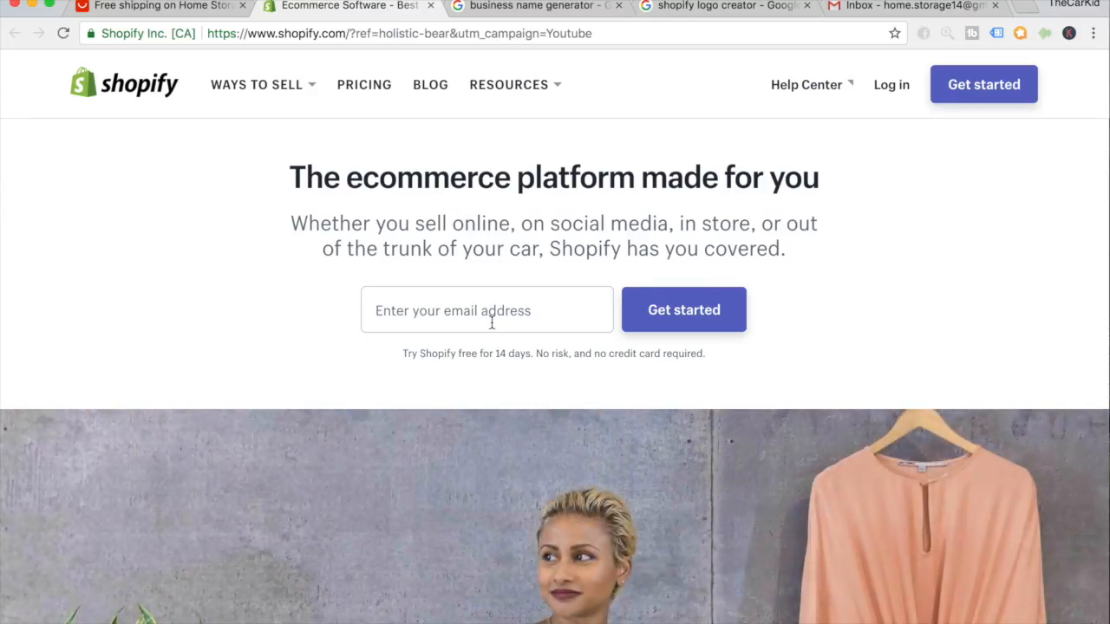
click(491, 321)
text(hmoe)
key(BackSpace)
key(BackSpace)
key(BackSpace)
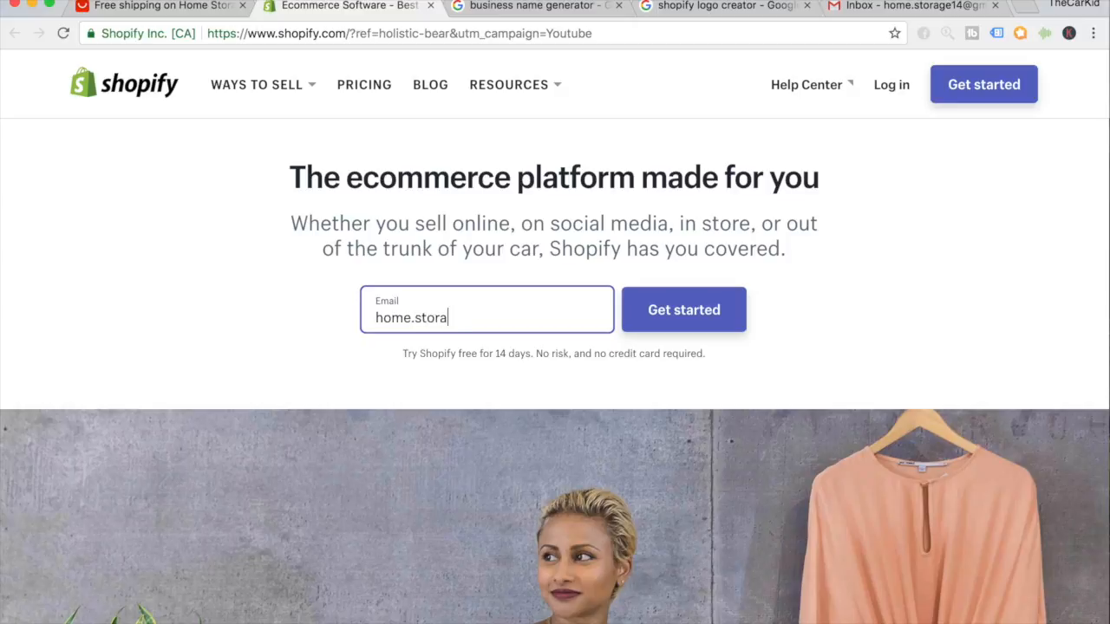
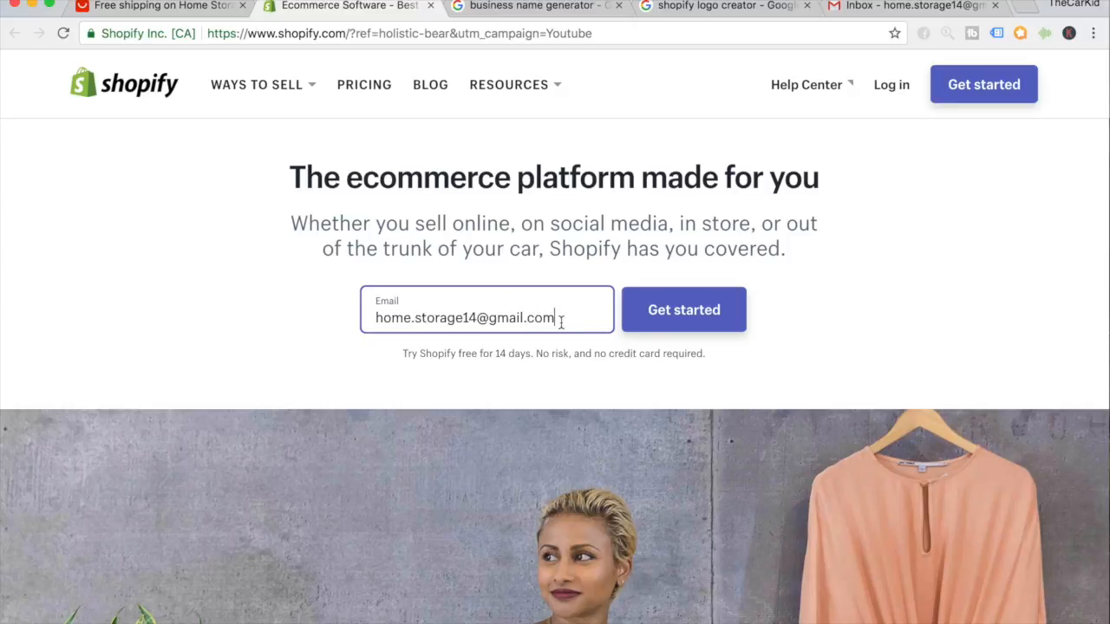
click(669, 310)
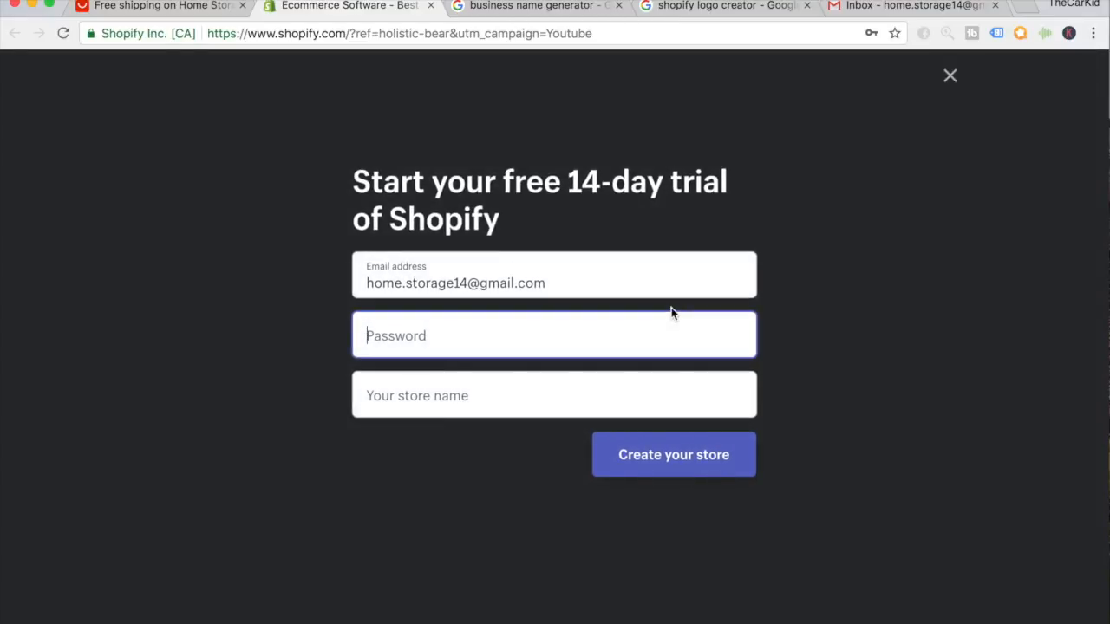
text(*********)
key(Tab)
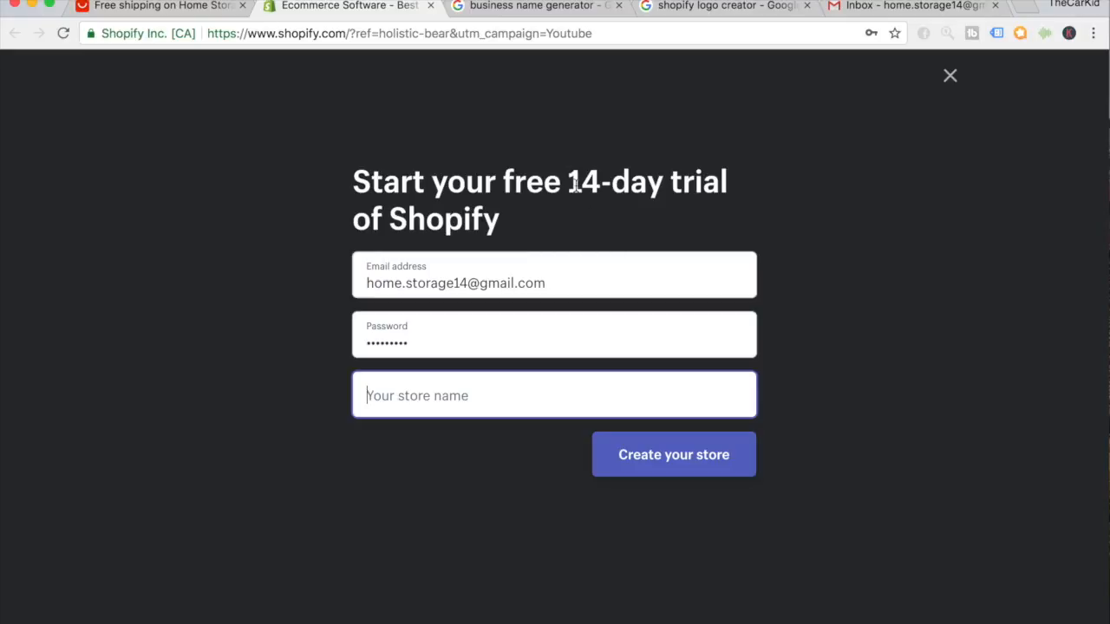
Open Shopify's Business Name Generator from the 'business name generator' Google results.
click(520, 9)
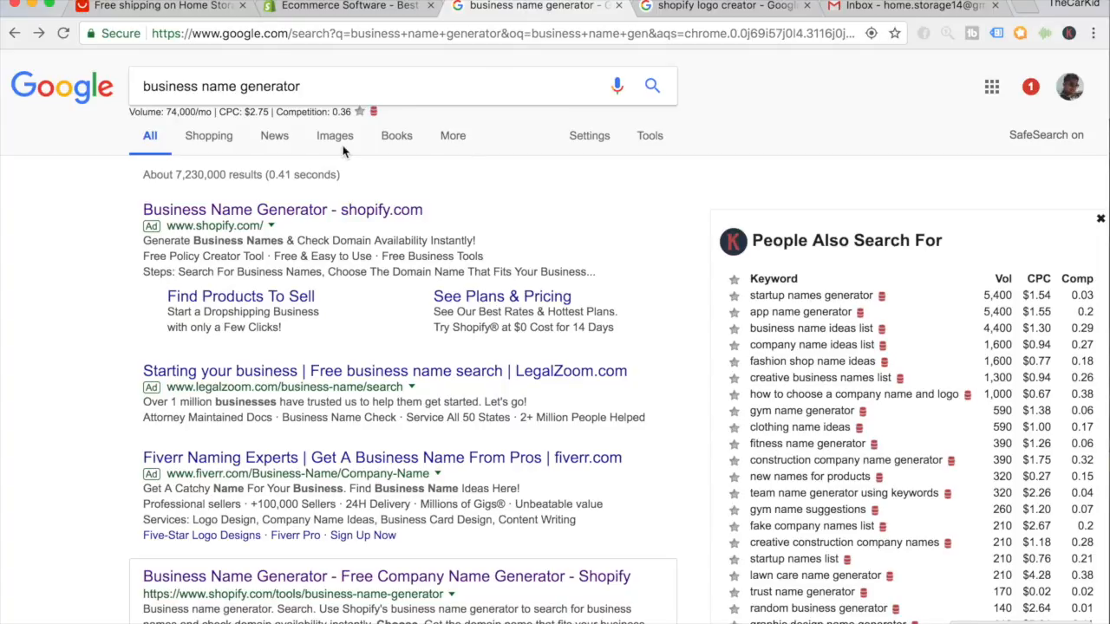
click(182, 89)
triple_click(182, 89)
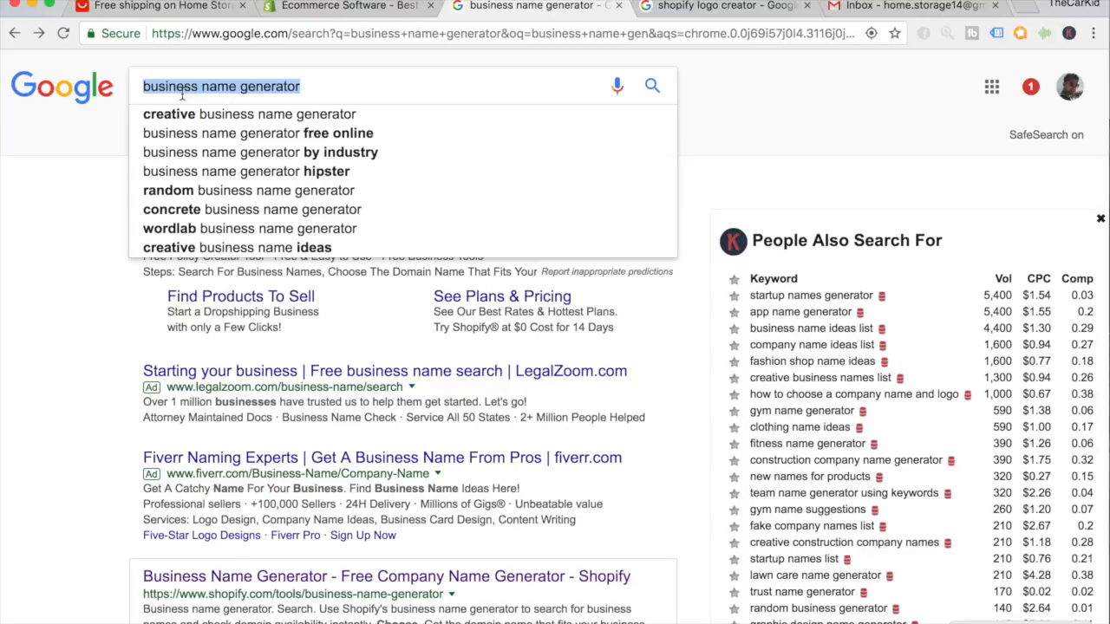
click(182, 96)
scroll(119, 442, down, 3)
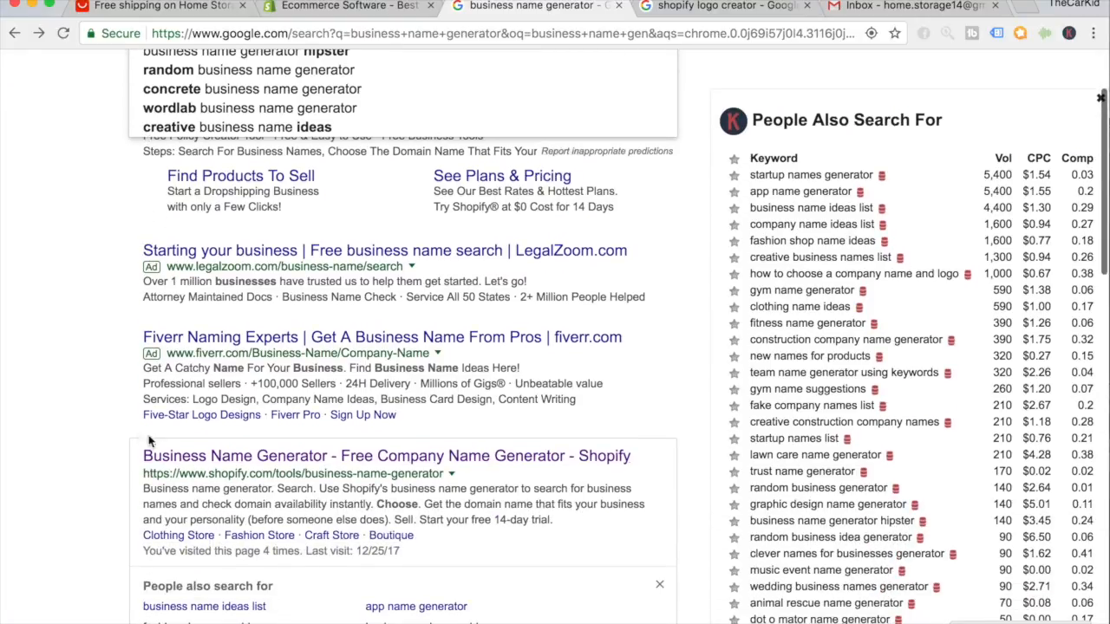
click(224, 459)
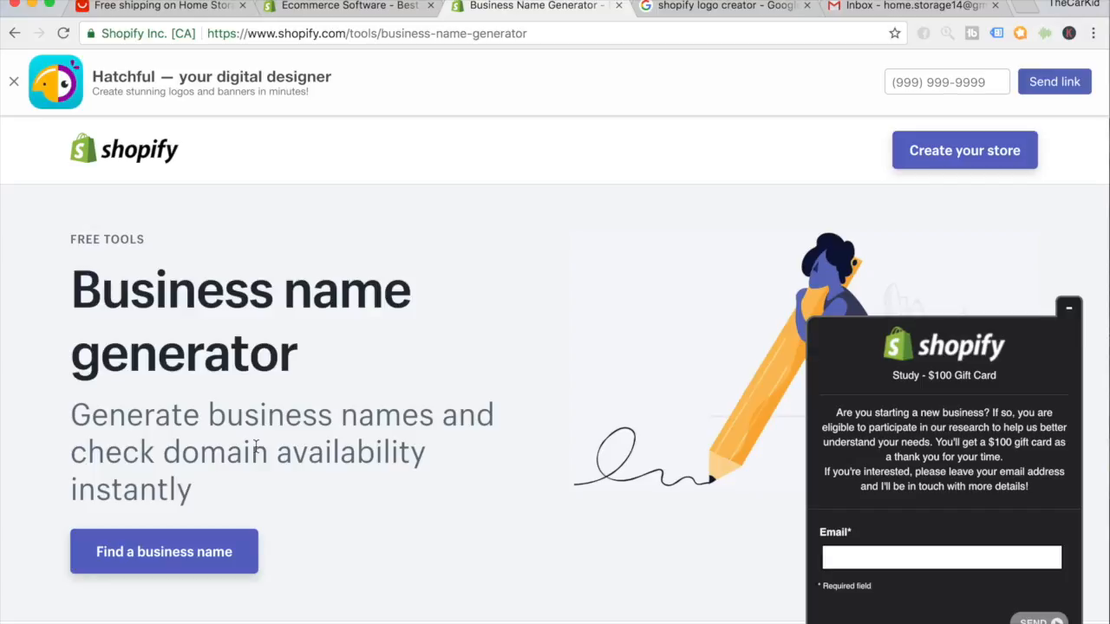
Glance back at the AliExpress storage products page and its address.
click(220, 553)
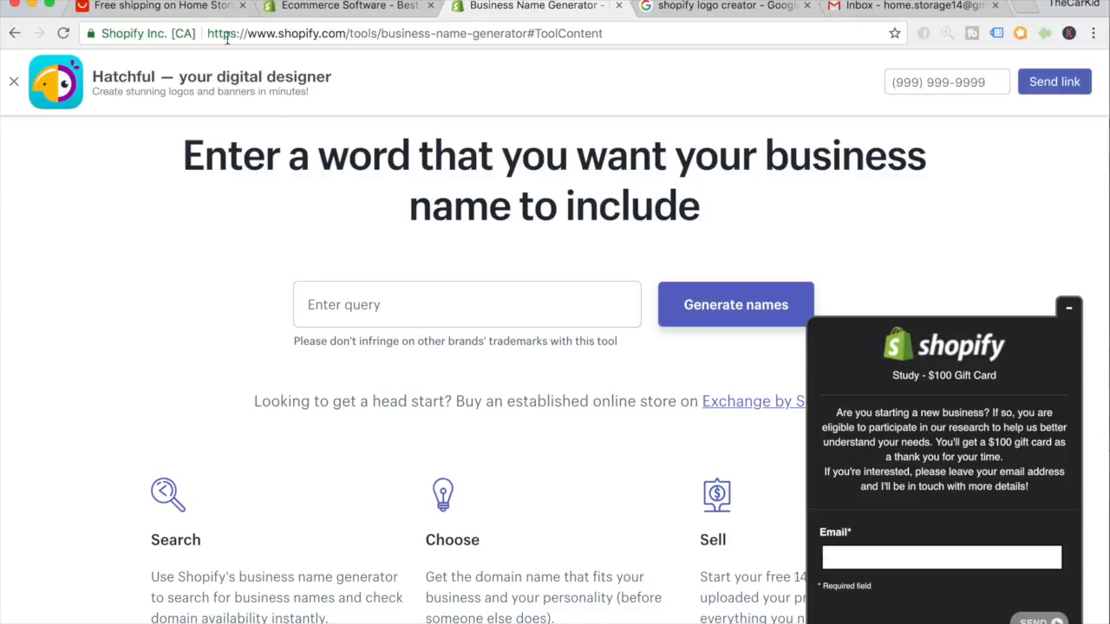
click(220, 9)
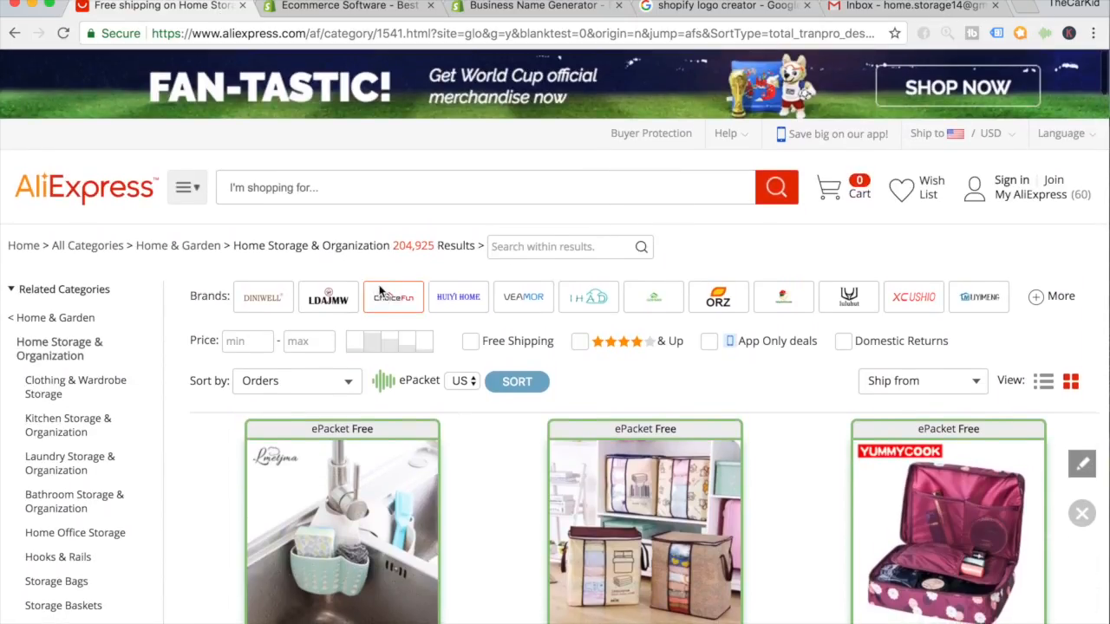
click(507, 33)
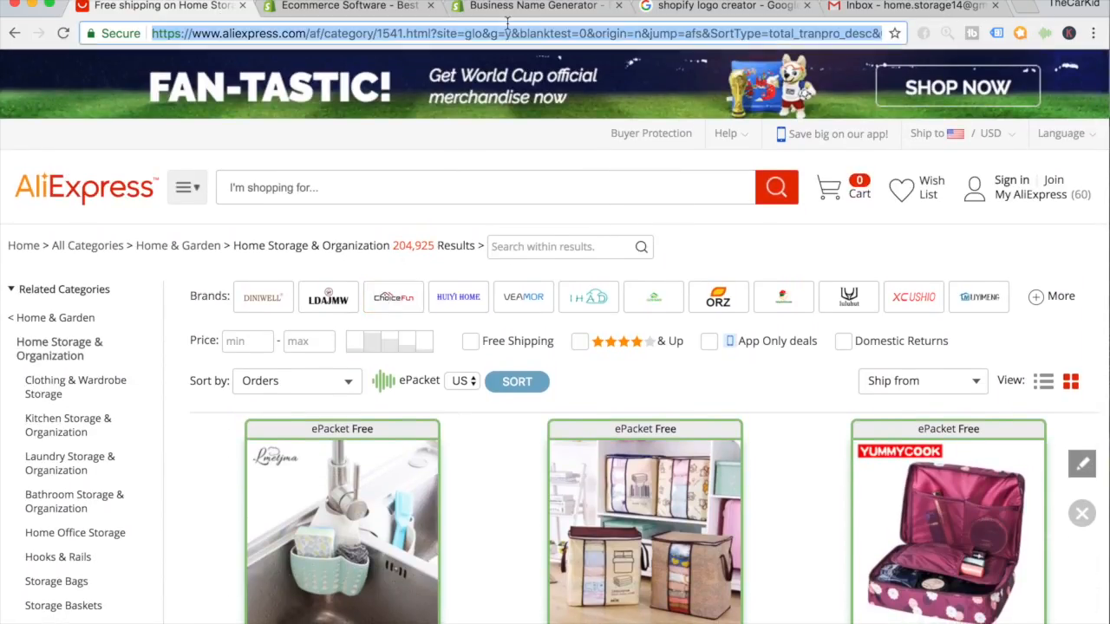
click(528, 6)
Generate business names from the keyword 'Home' and scroll through the suggestions.
click(514, 294)
text(Home)
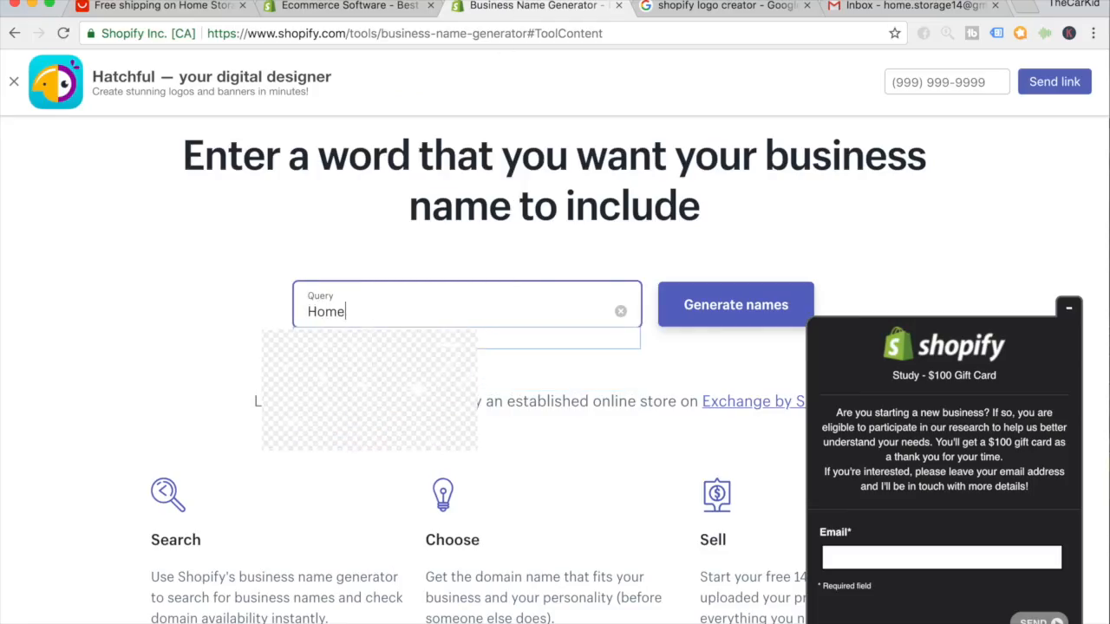
click(701, 292)
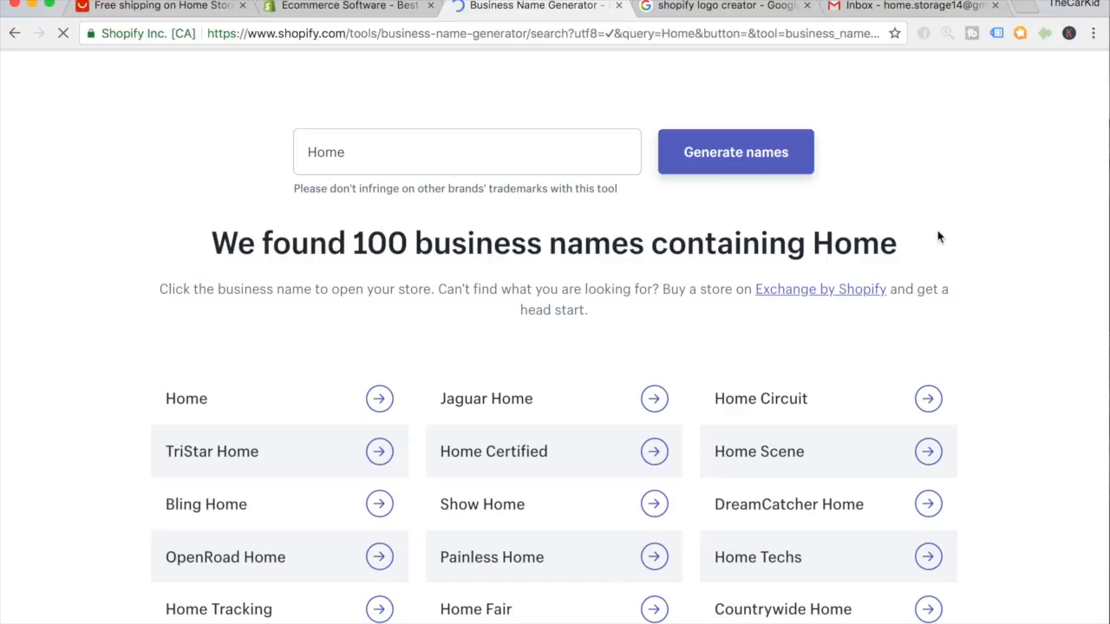
scroll(939, 236, down, 3)
scroll(939, 236, down, 1)
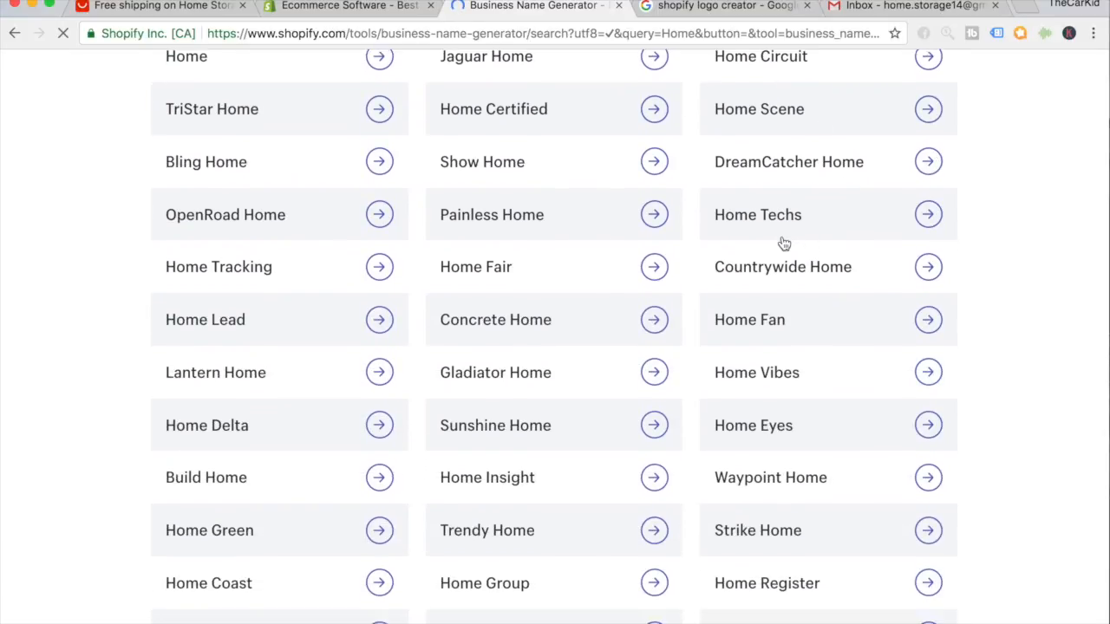
scroll(772, 272, down, 2)
scroll(772, 278, down, 1)
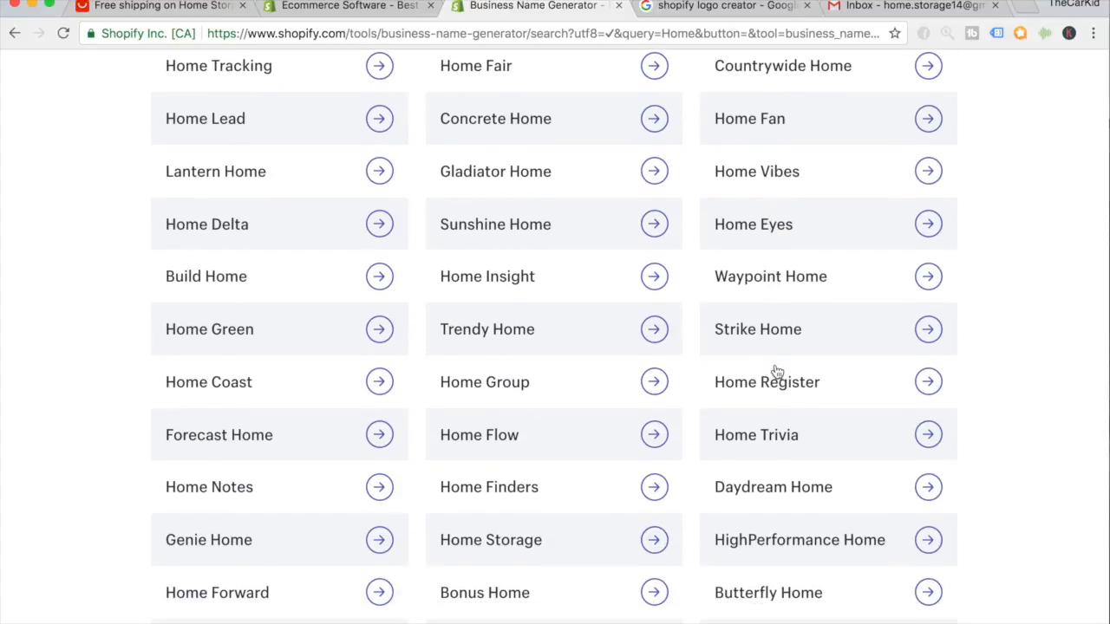
scroll(776, 371, down, 10)
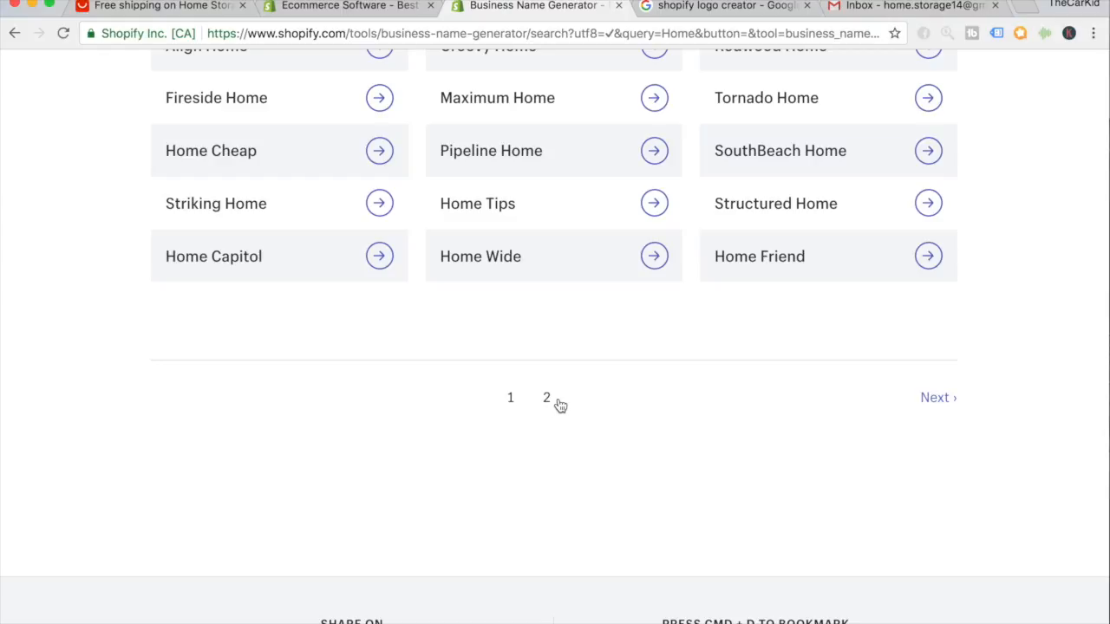
scroll(559, 405, up, 4)
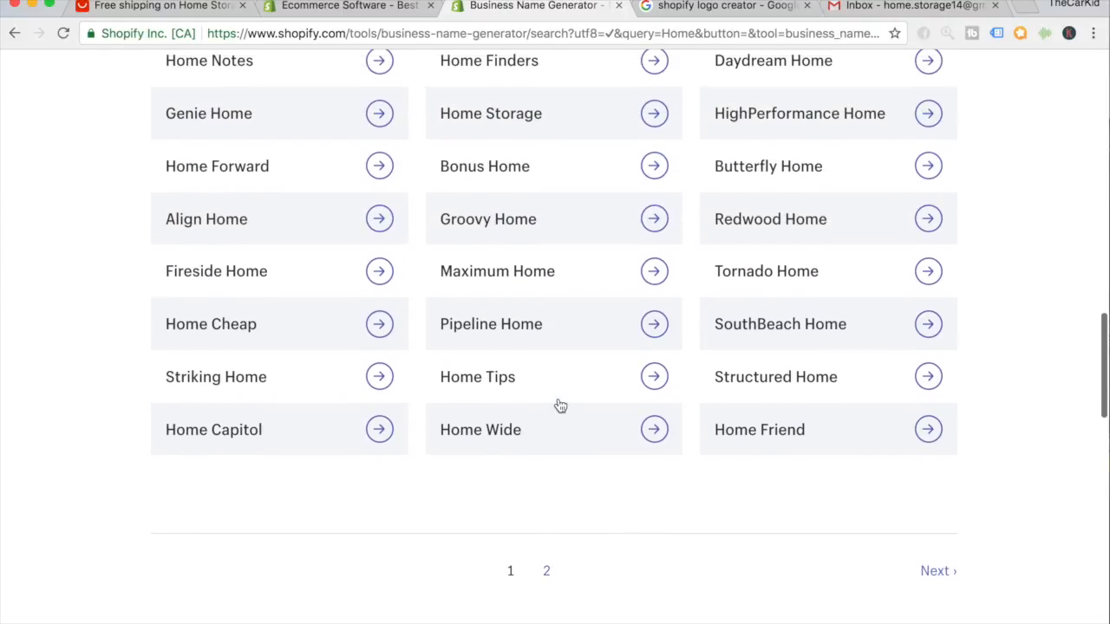
scroll(559, 406, up, 4)
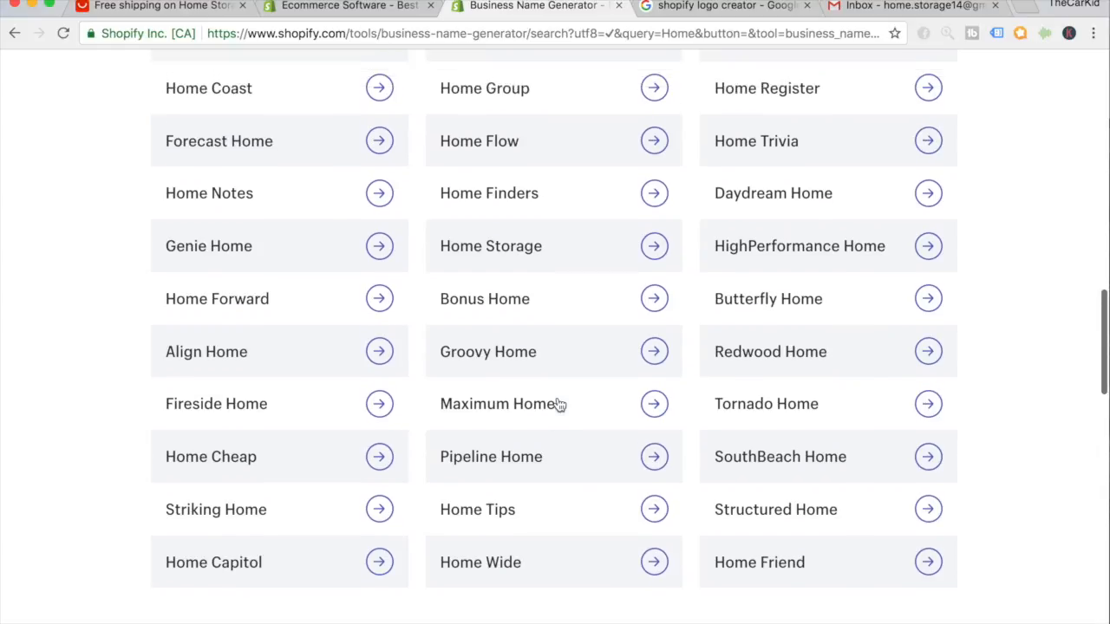
scroll(541, 371, up, 1)
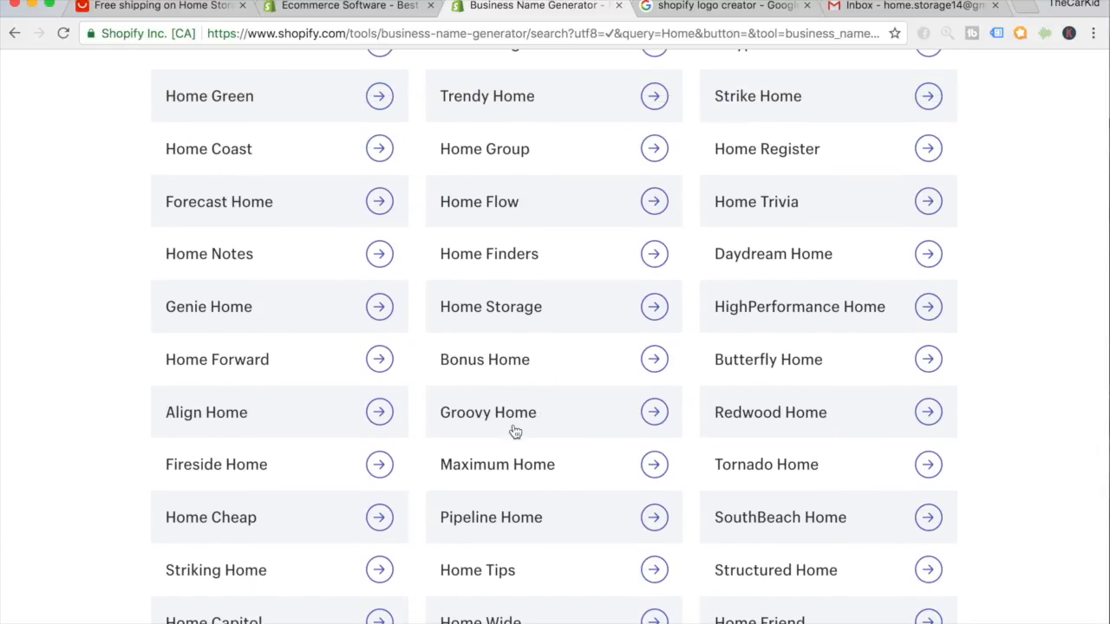
Enter GroovyHome as the store name and recheck the generated name list.
click(381, 9)
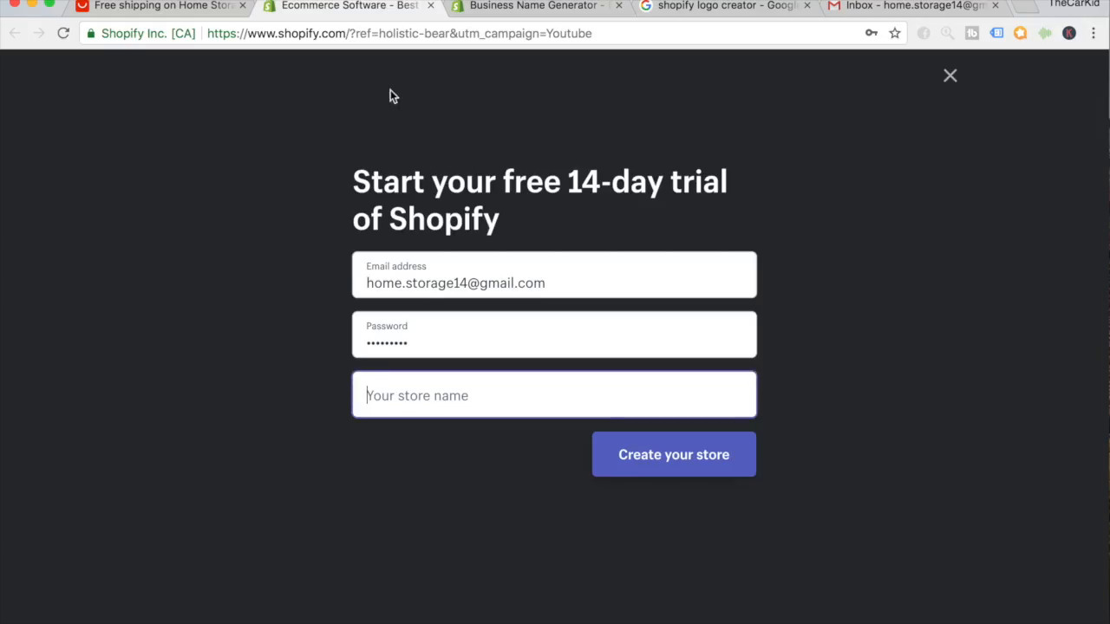
text(GroovyHome)
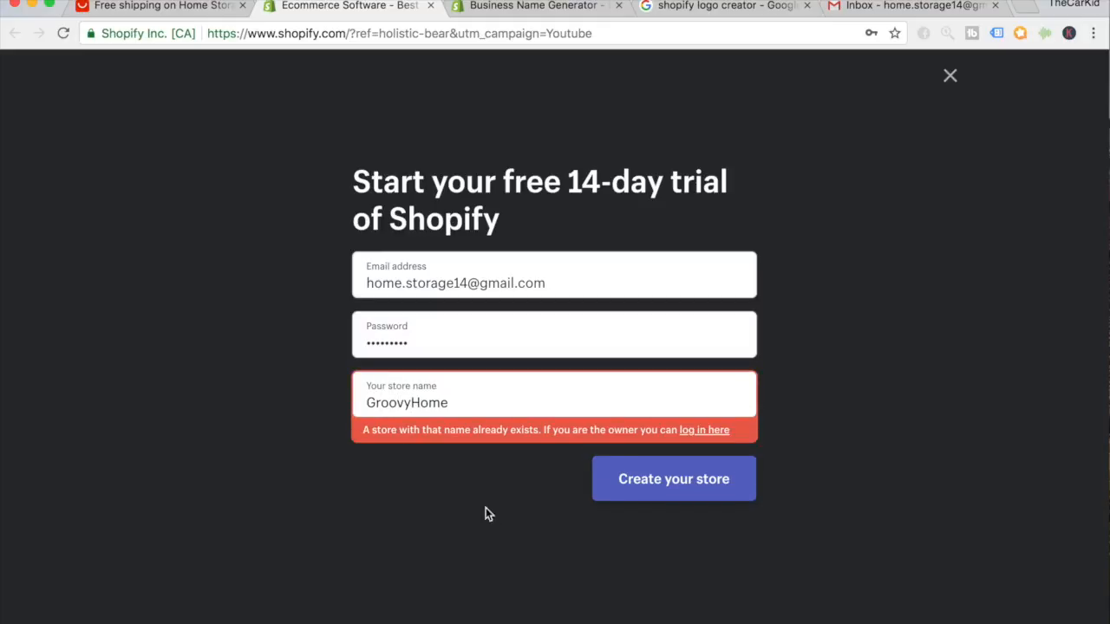
click(486, 10)
scroll(533, 270, up, 1)
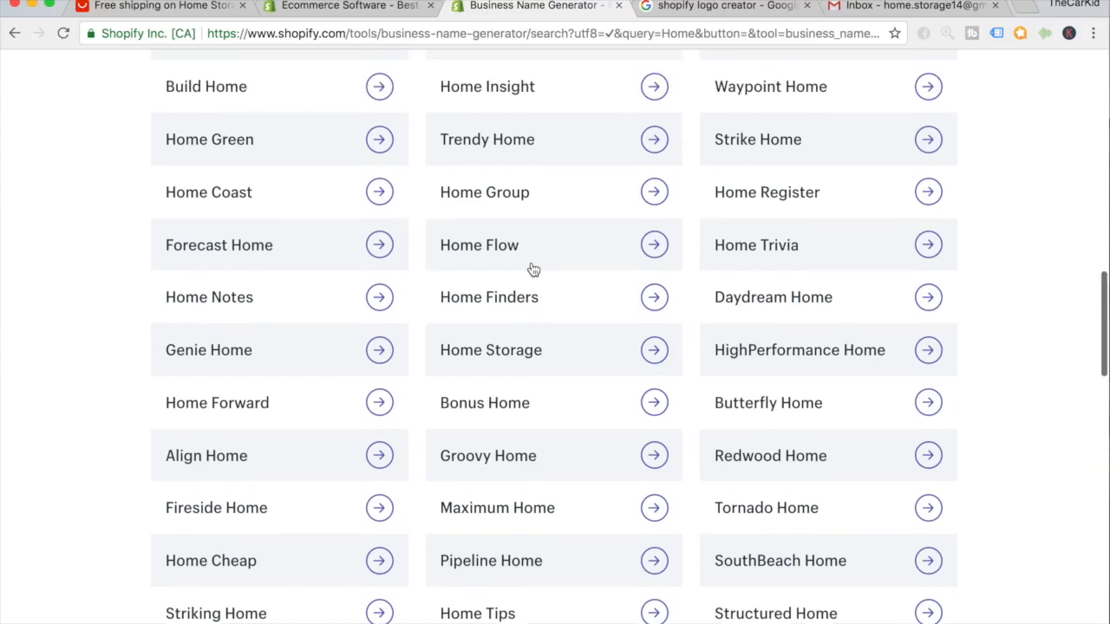
scroll(534, 270, down, 2)
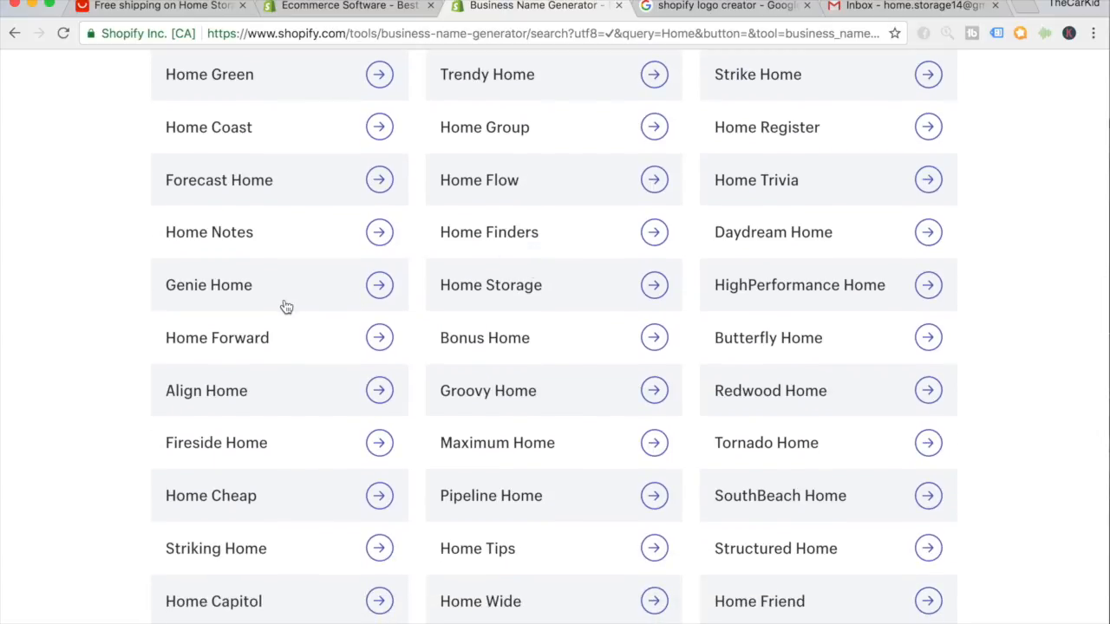
Replace the taken store name with GenieHome and create the store.
click(360, 7)
double_click(408, 402)
text(GenieHome)
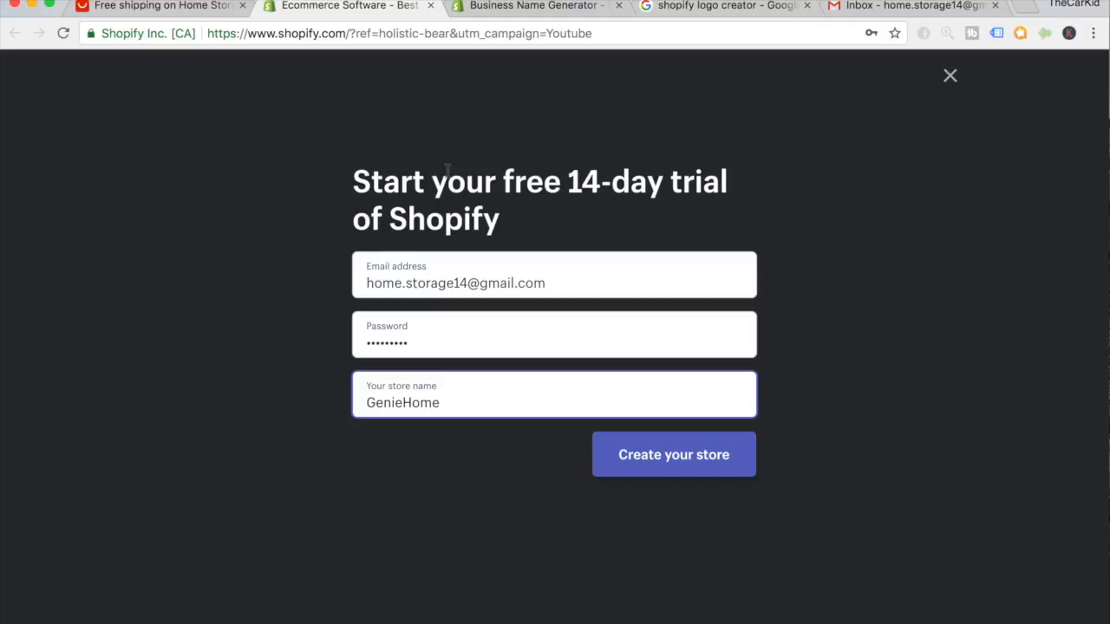
click(671, 461)
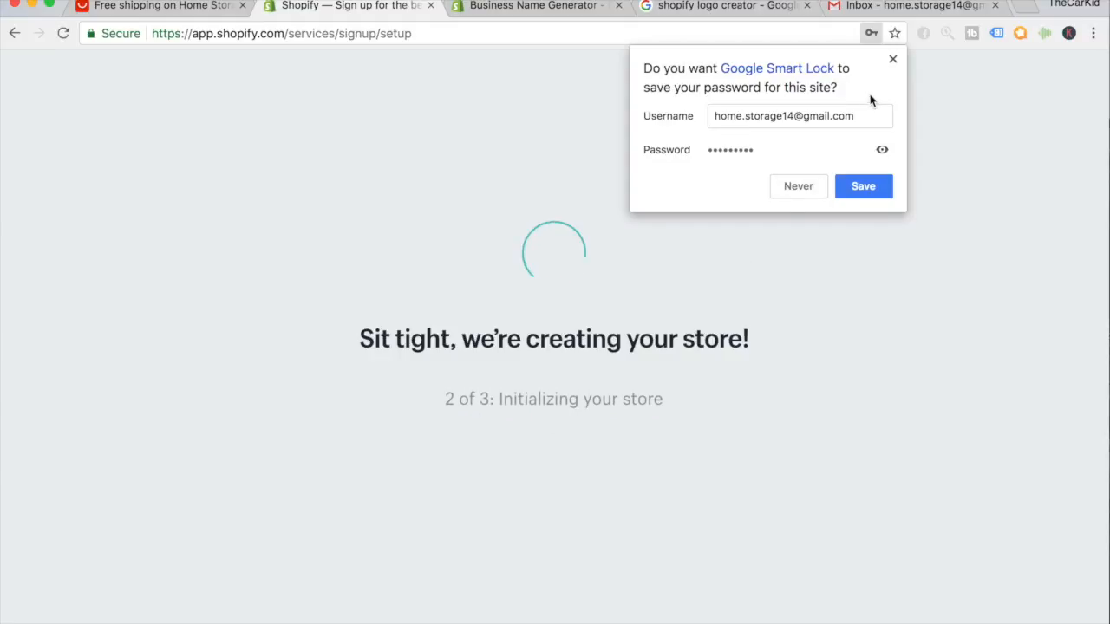
Answer setup questions: not selling yet, product launching in a few weeks, $0 revenue.
click(892, 59)
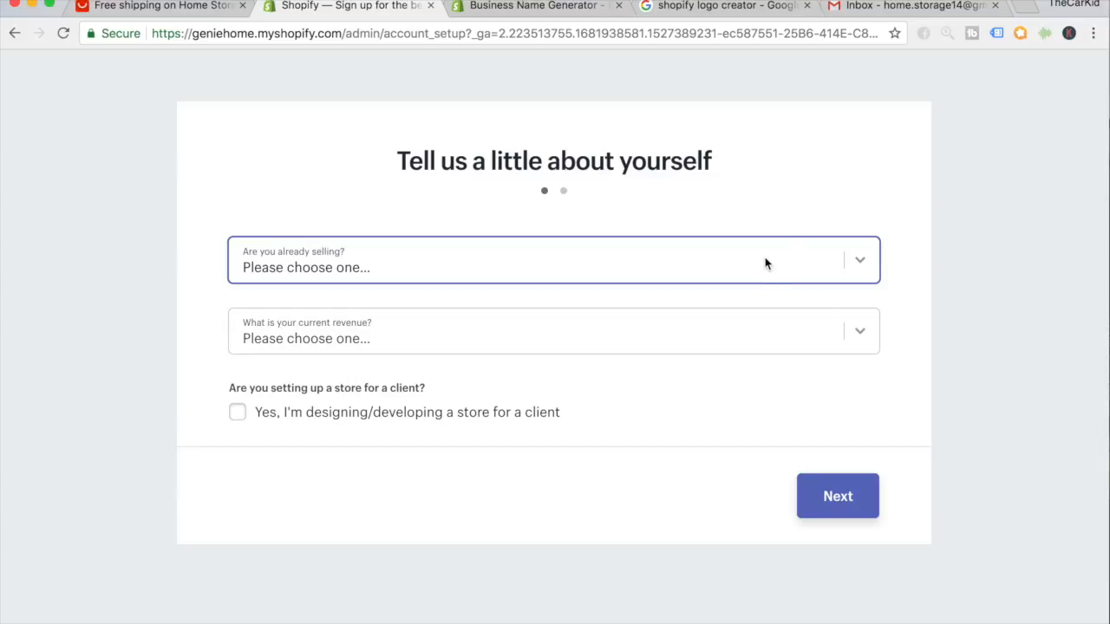
click(647, 258)
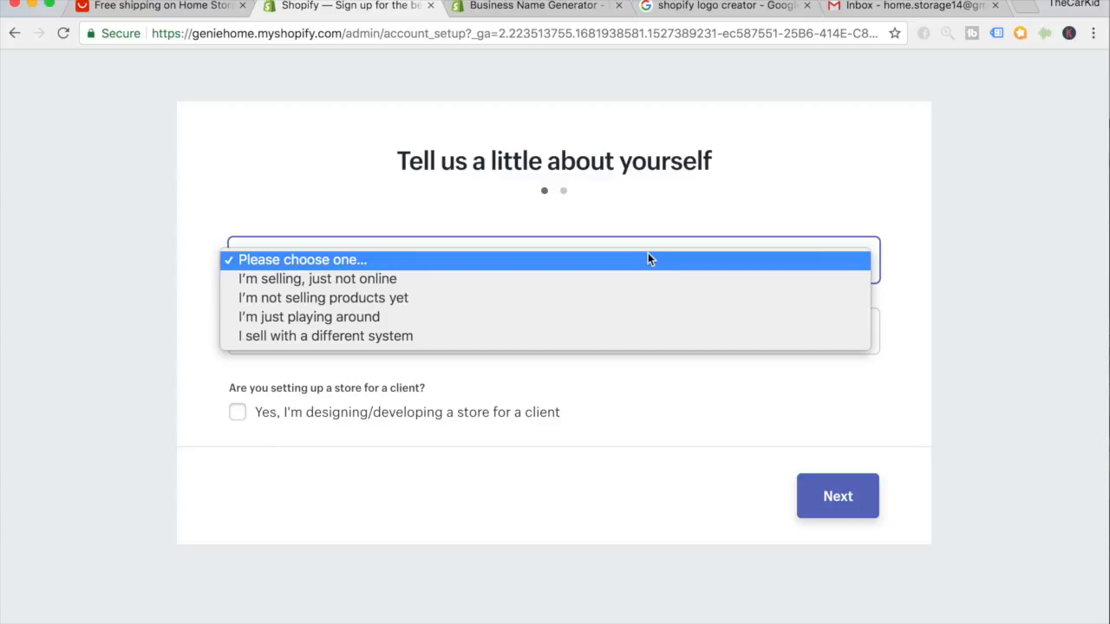
click(629, 298)
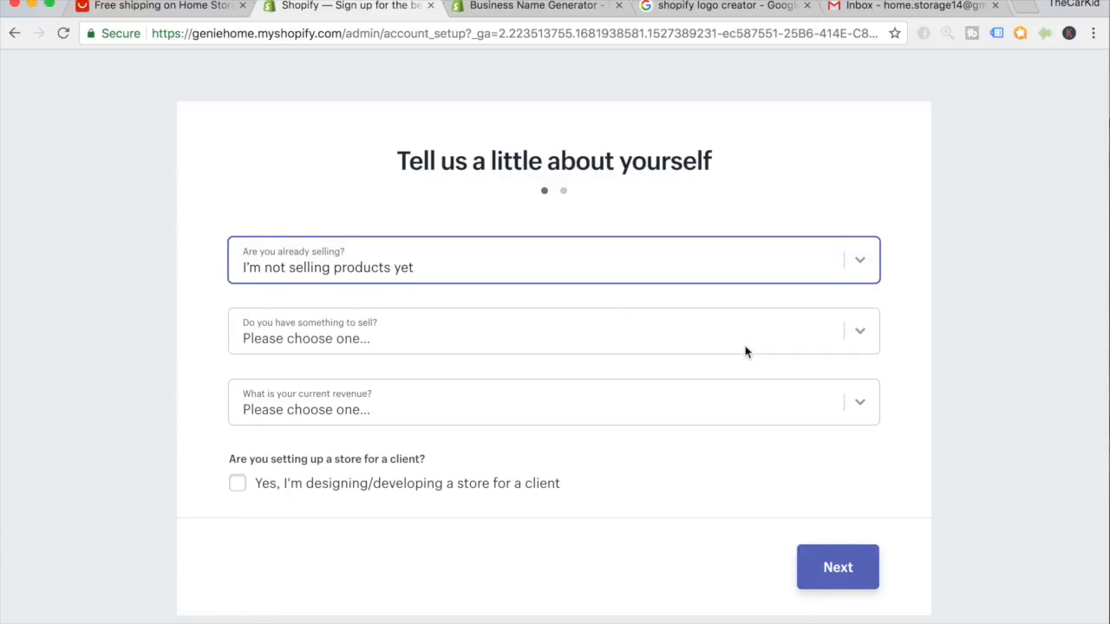
click(745, 351)
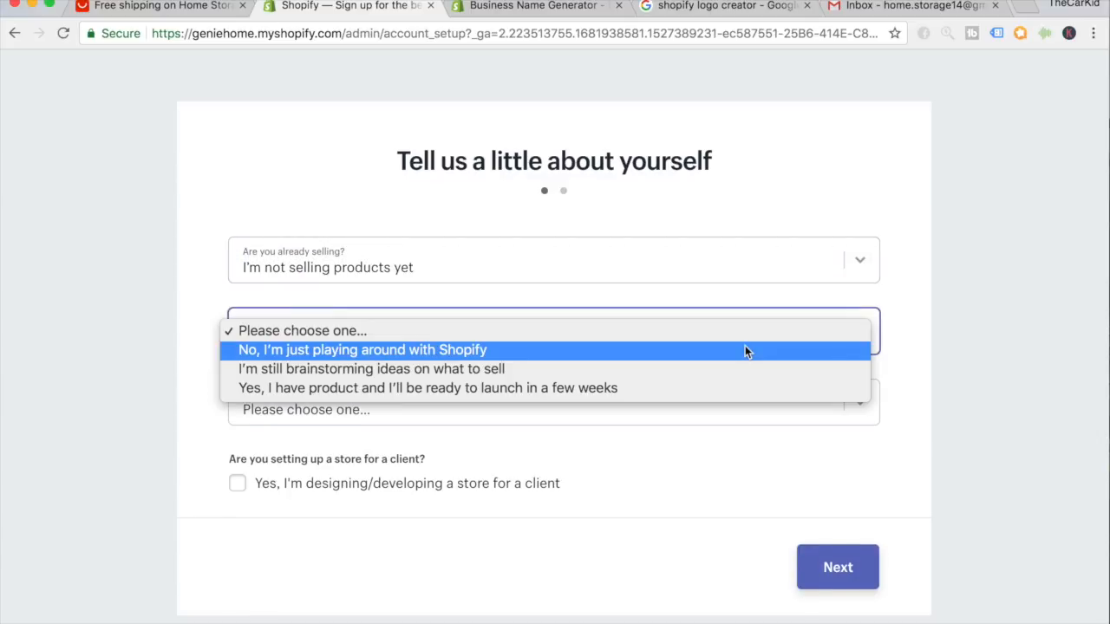
click(713, 389)
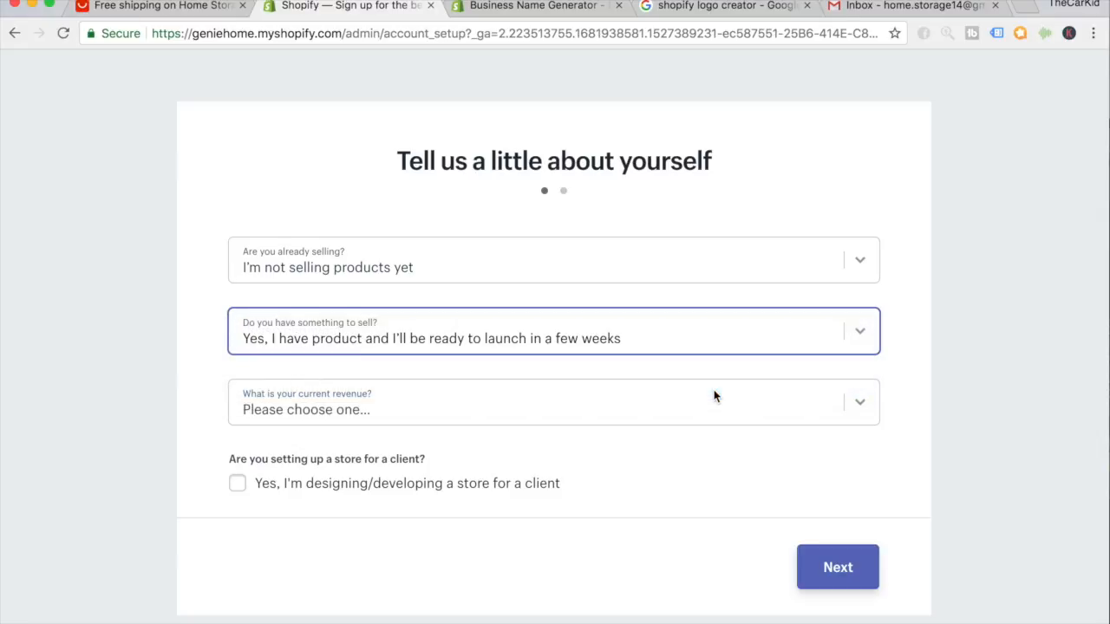
click(390, 404)
click(404, 424)
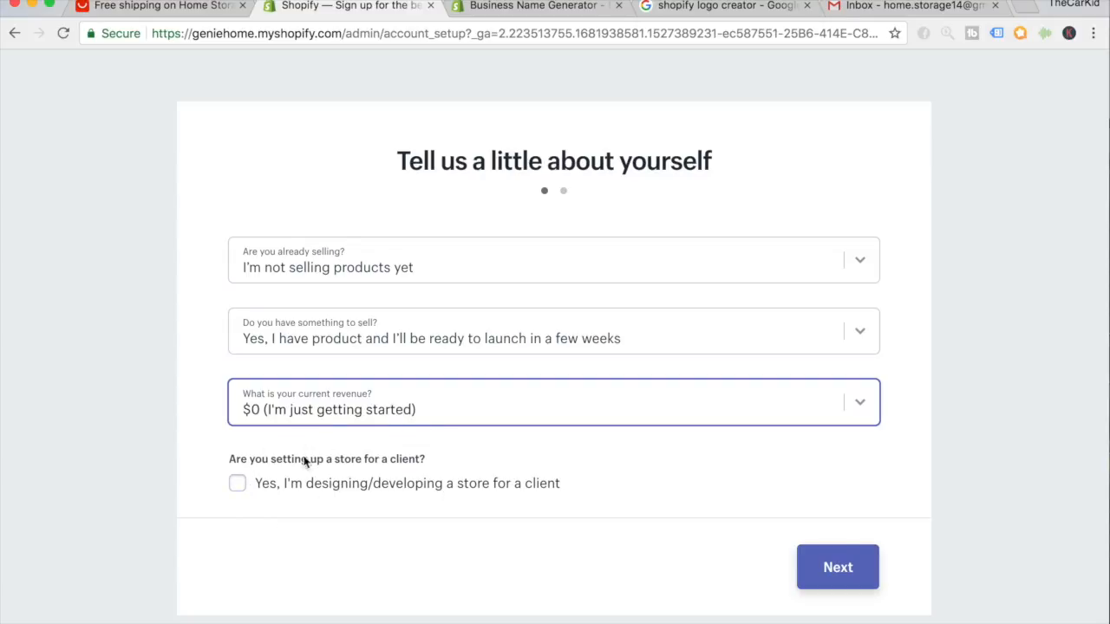
click(836, 567)
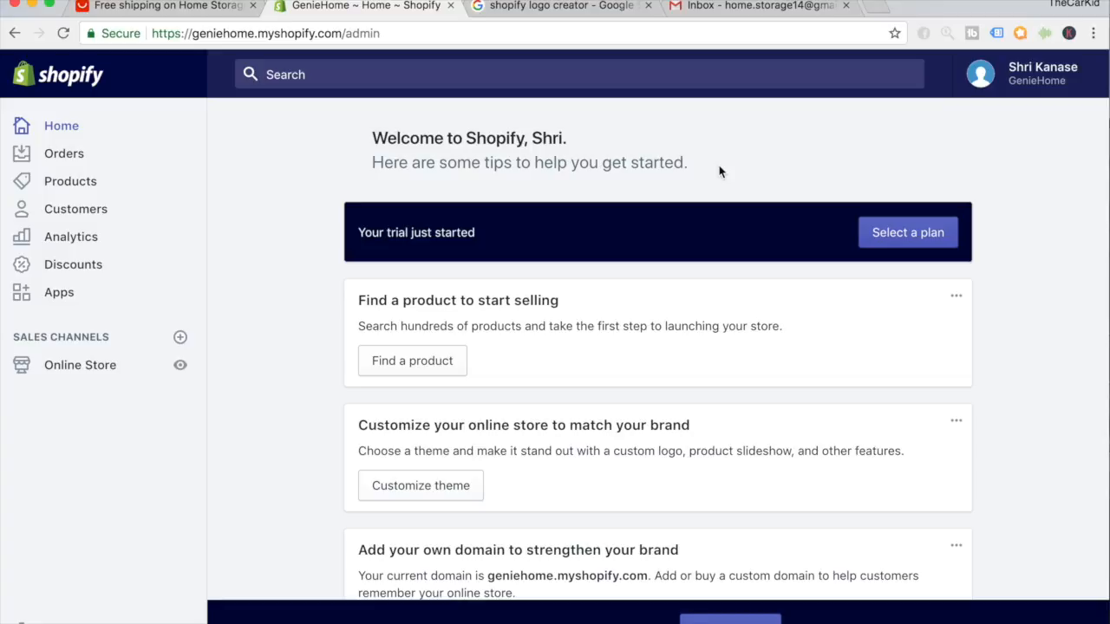
From Online Store's Themes page, scroll to More themes and open Explore free themes.
click(106, 375)
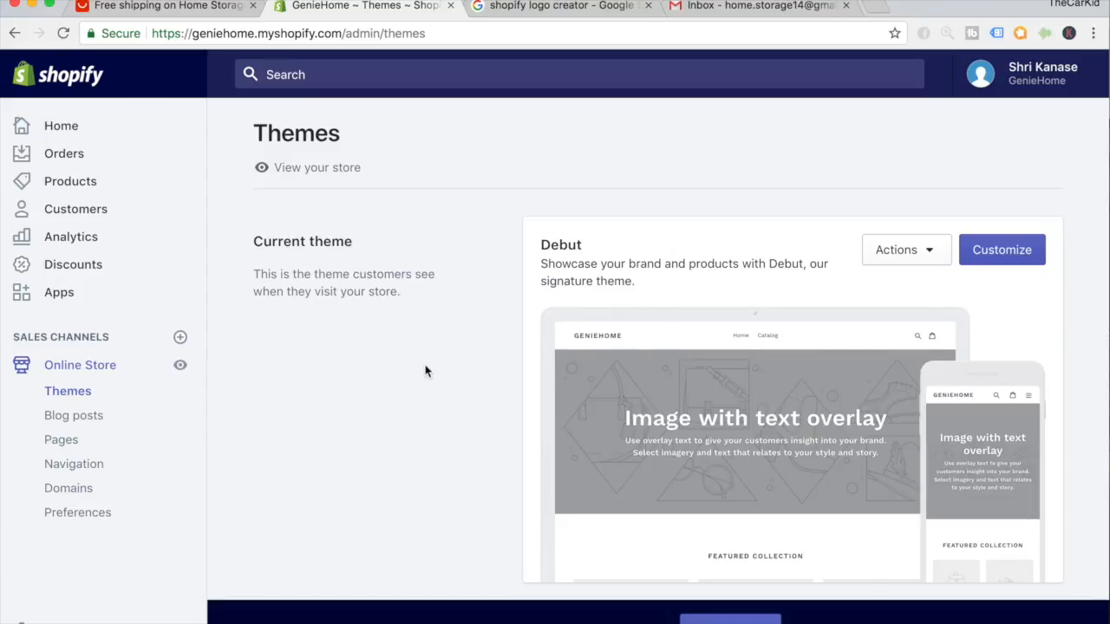
scroll(747, 302, down, 5)
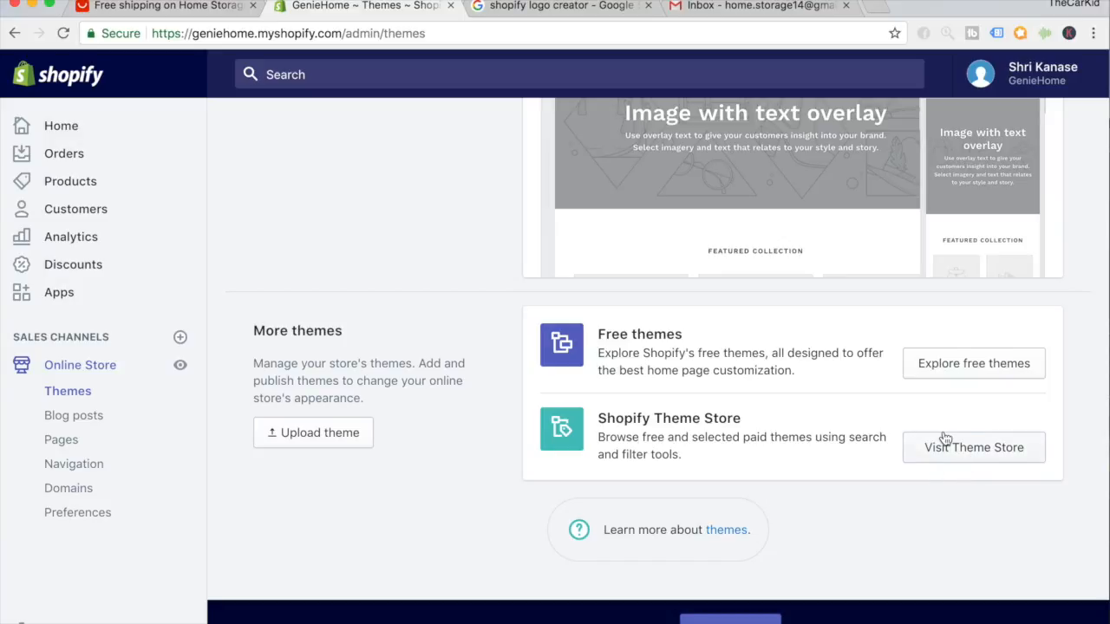
click(957, 360)
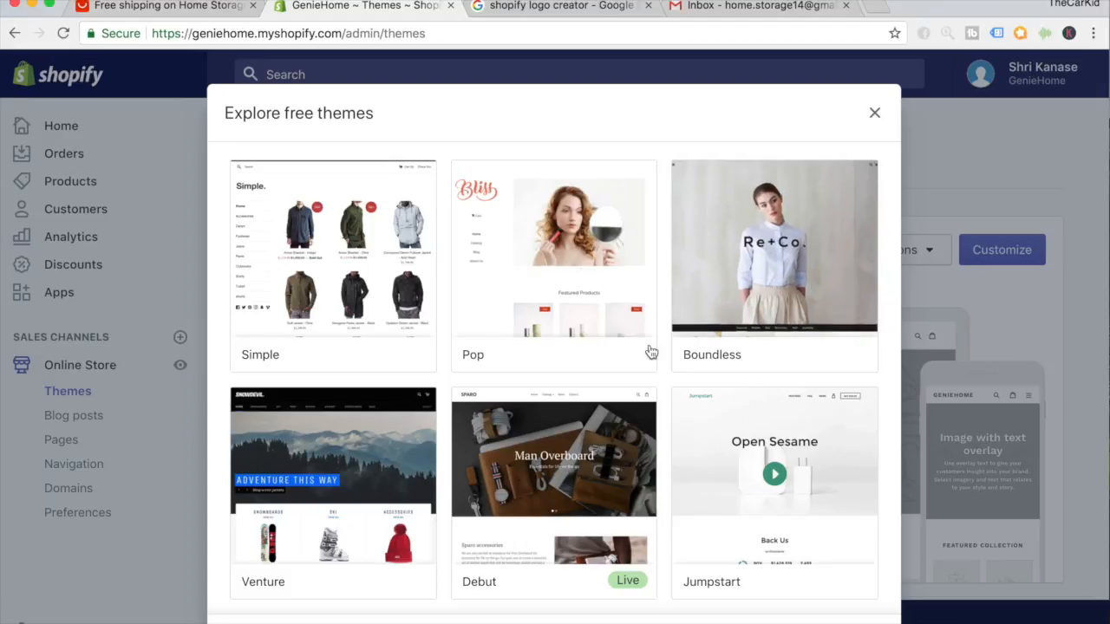
scroll(650, 351, down, 1)
scroll(650, 352, down, 5)
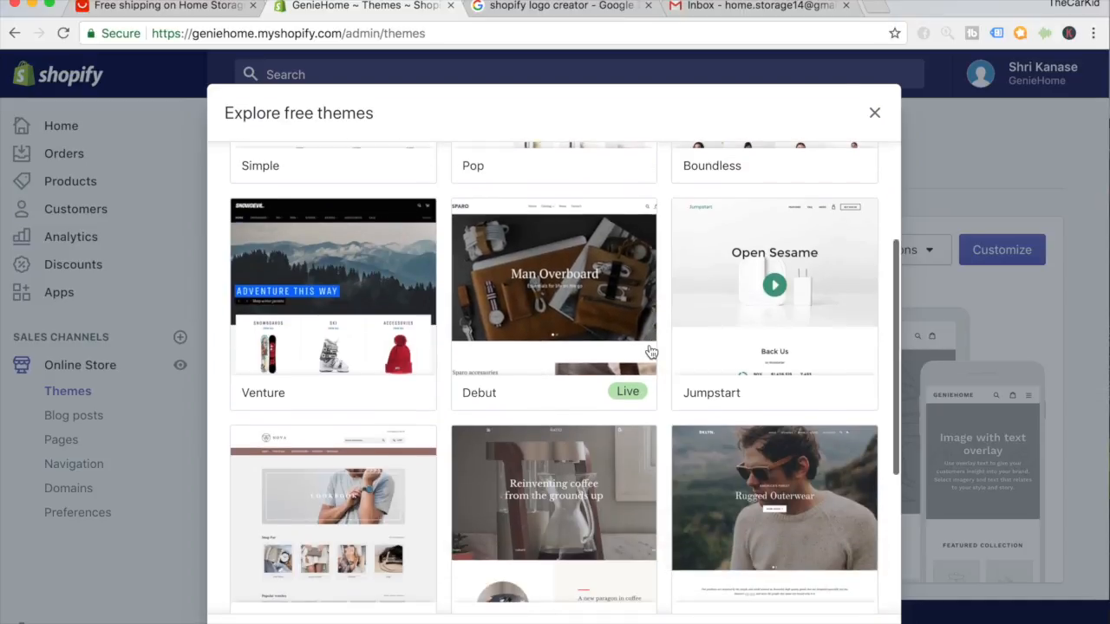
scroll(651, 351, down, 4)
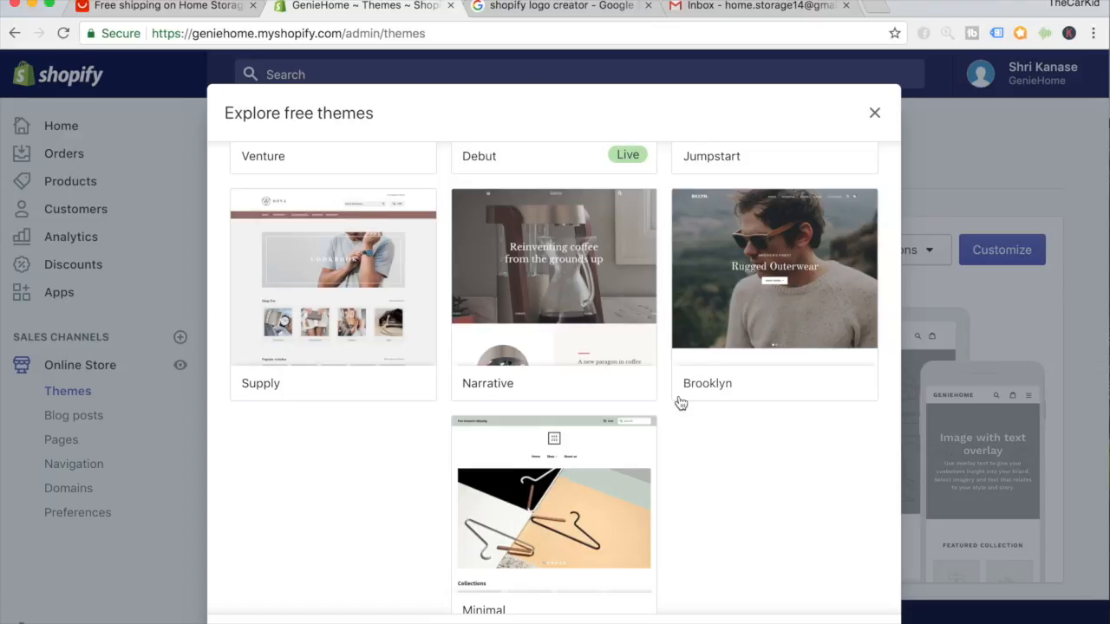
scroll(680, 404, up, 2)
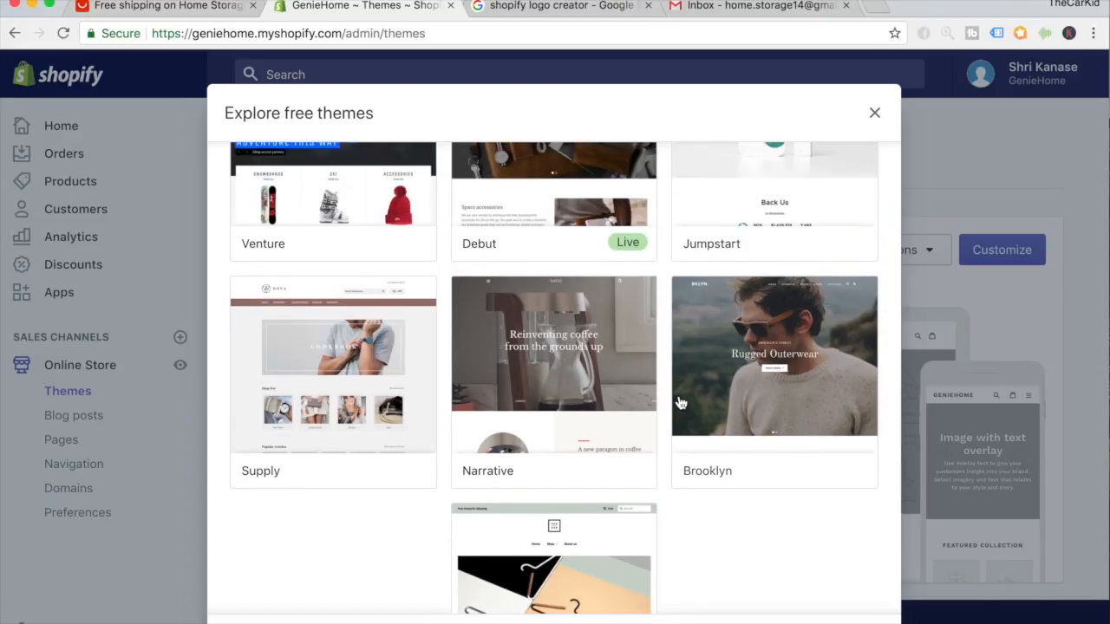
scroll(680, 403, up, 3)
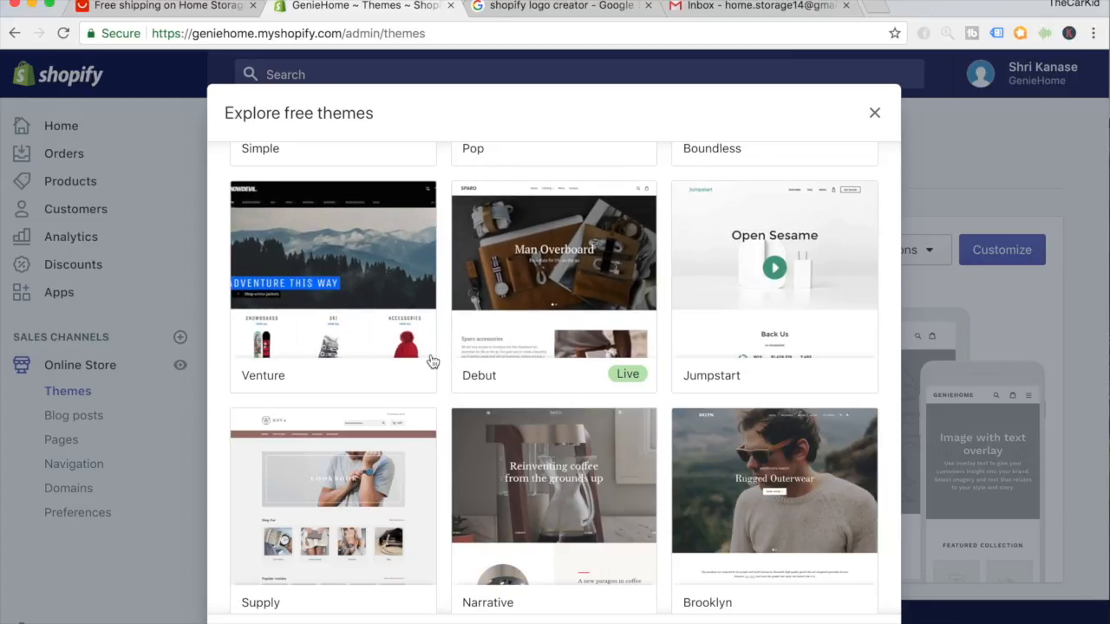
scroll(431, 361, down, 5)
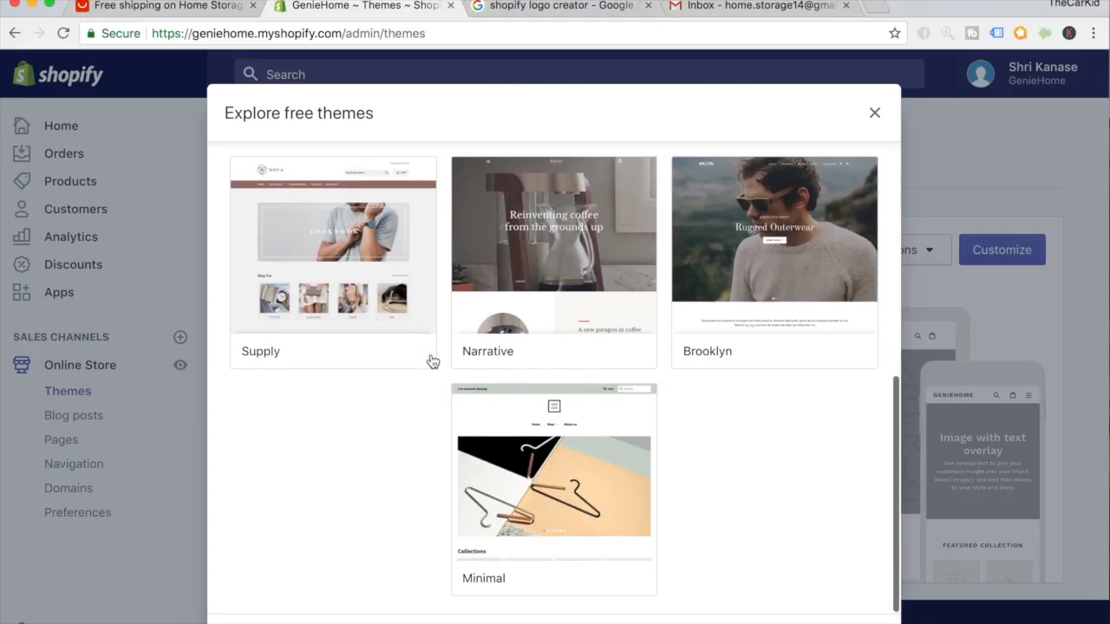
scroll(431, 361, up, 9)
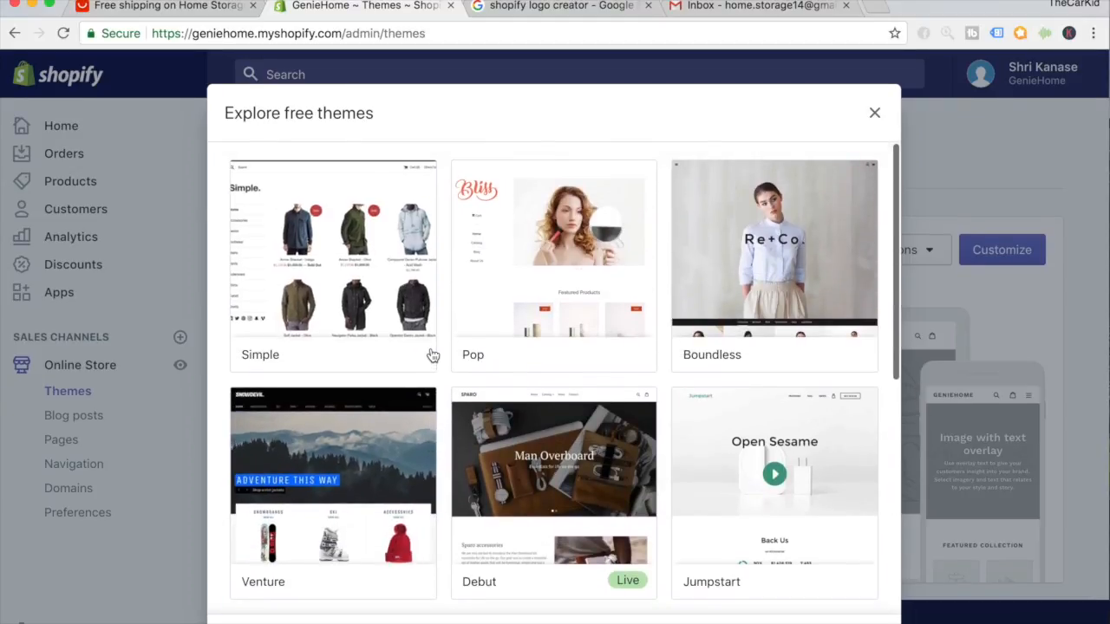
scroll(432, 355, down, 1)
scroll(403, 256, up, 1)
scroll(403, 256, down, 3)
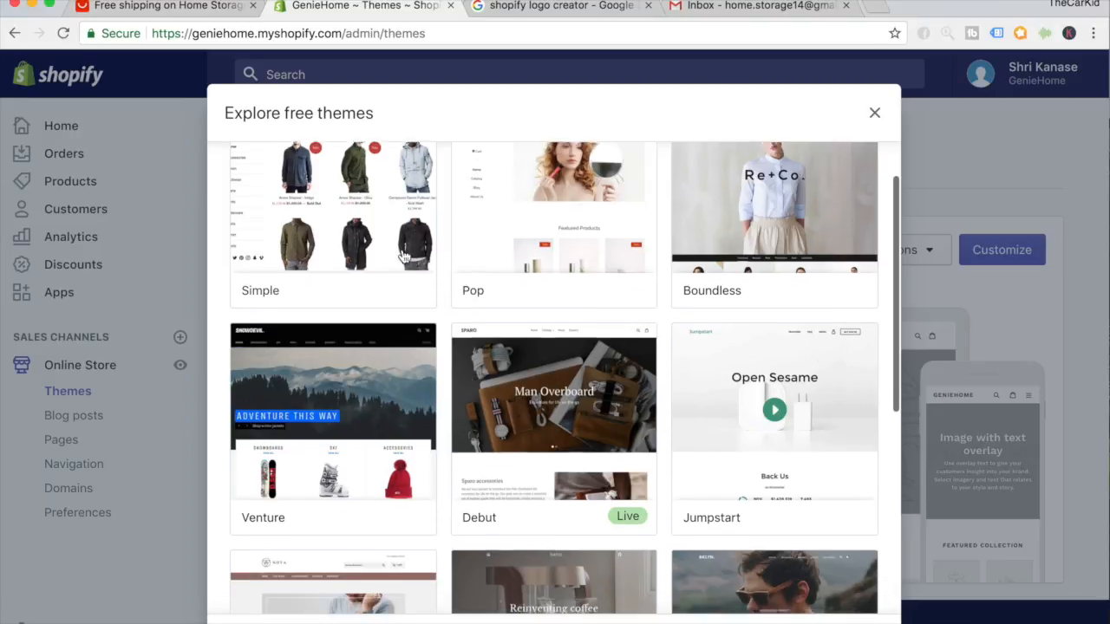
scroll(403, 257, down, 4)
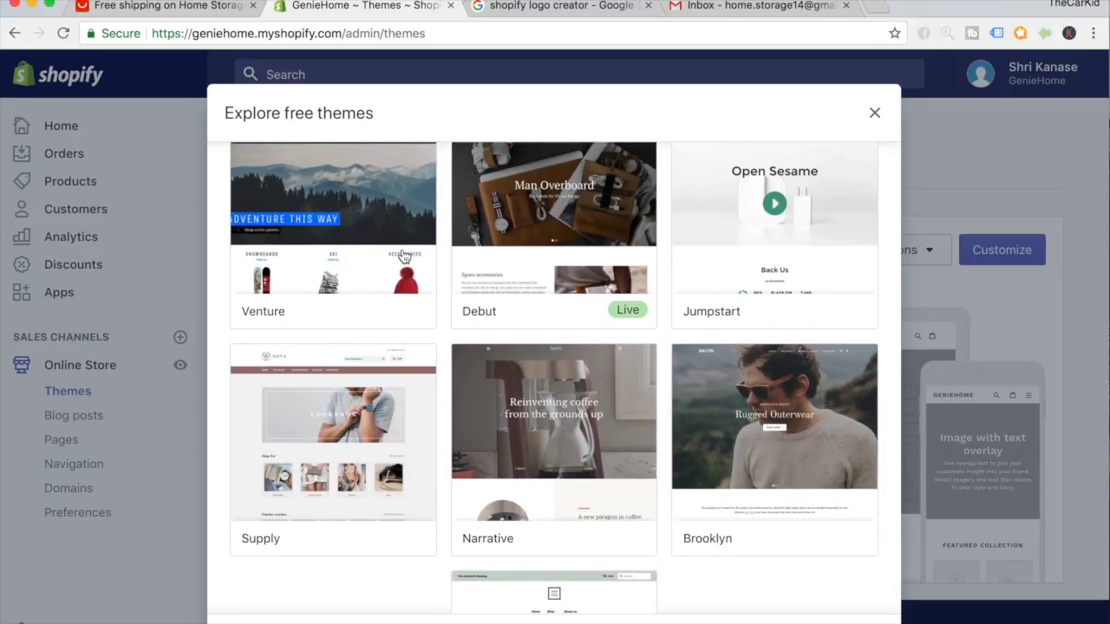
scroll(403, 256, down, 1)
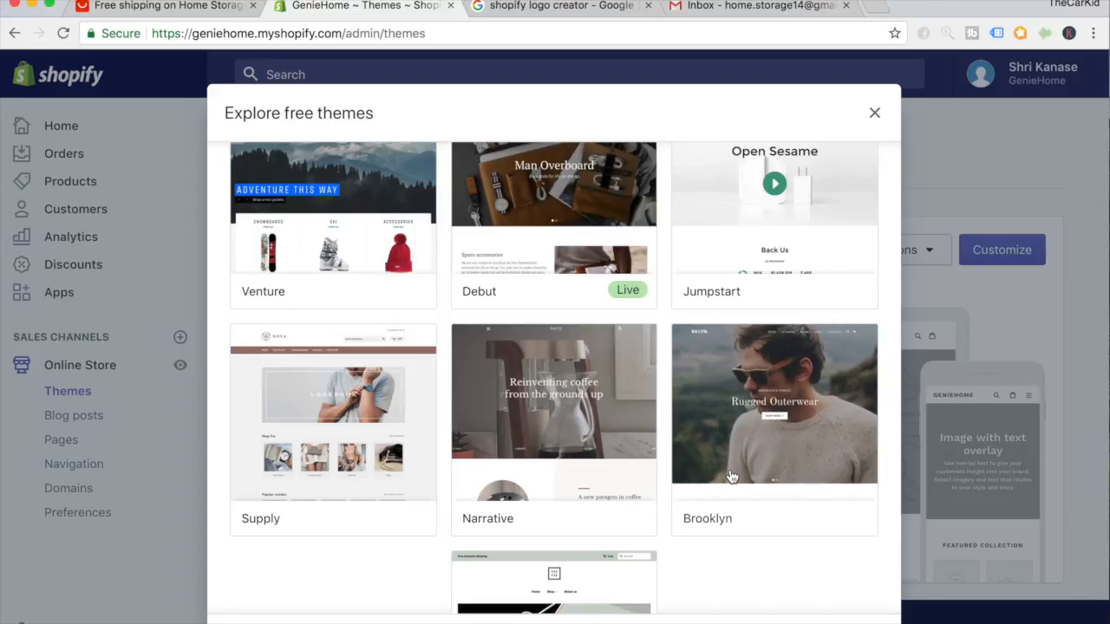
Compare Brooklyn's Playful and Classic styles, then add Brooklyn in Classic style.
click(749, 411)
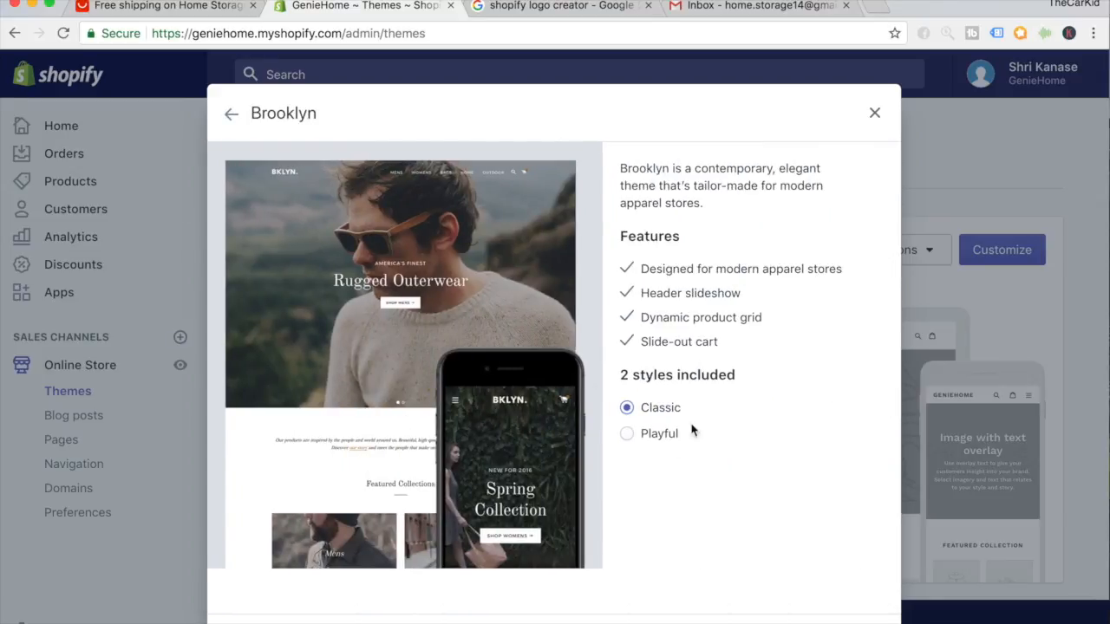
click(631, 441)
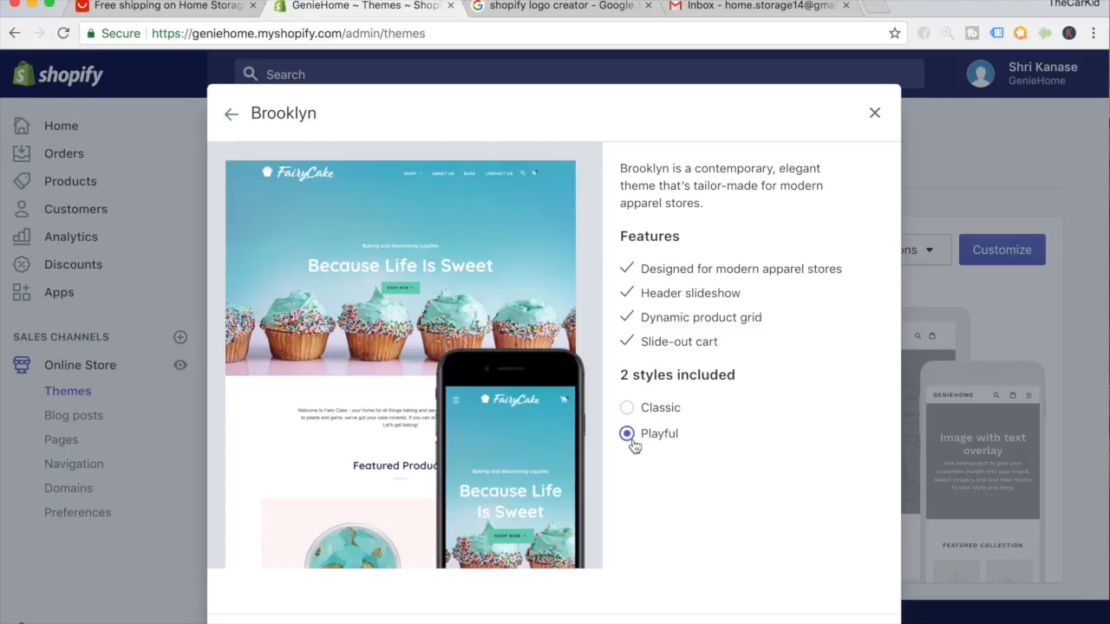
click(629, 416)
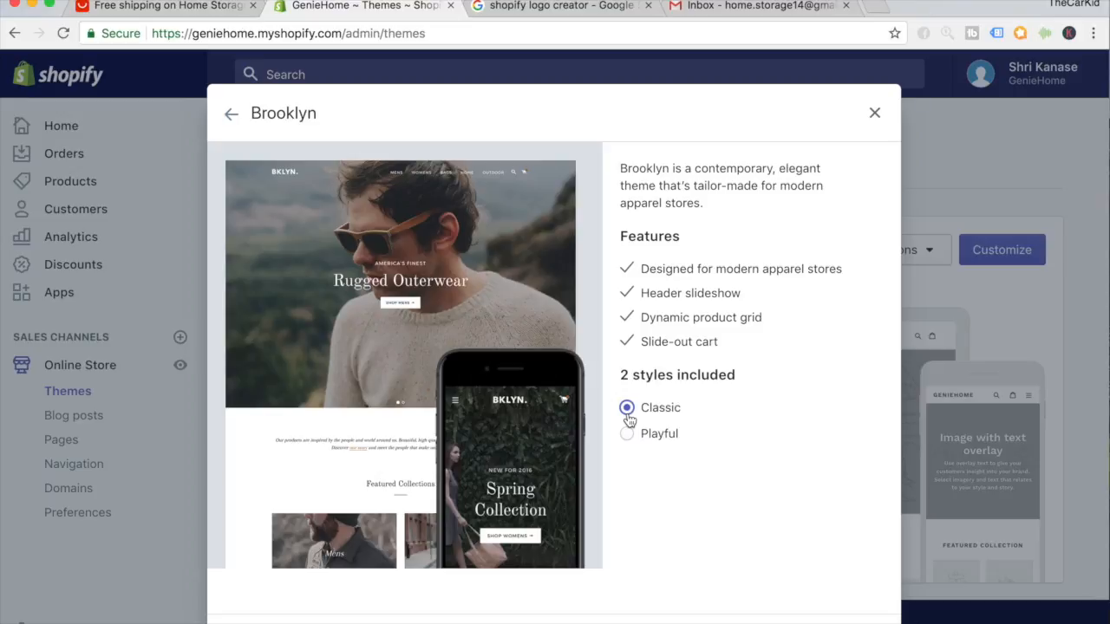
click(628, 435)
click(629, 416)
click(822, 623)
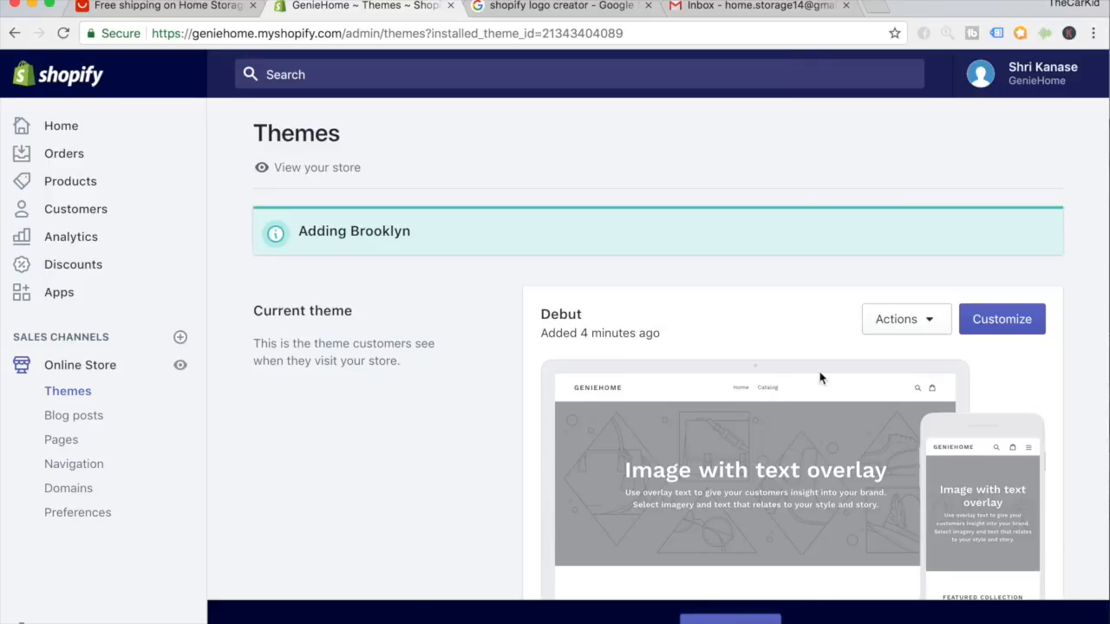
Clear a stray selection, scroll to Brooklyn under More themes, and close its Actions menu.
drag(409, 230, 321, 230)
click(322, 232)
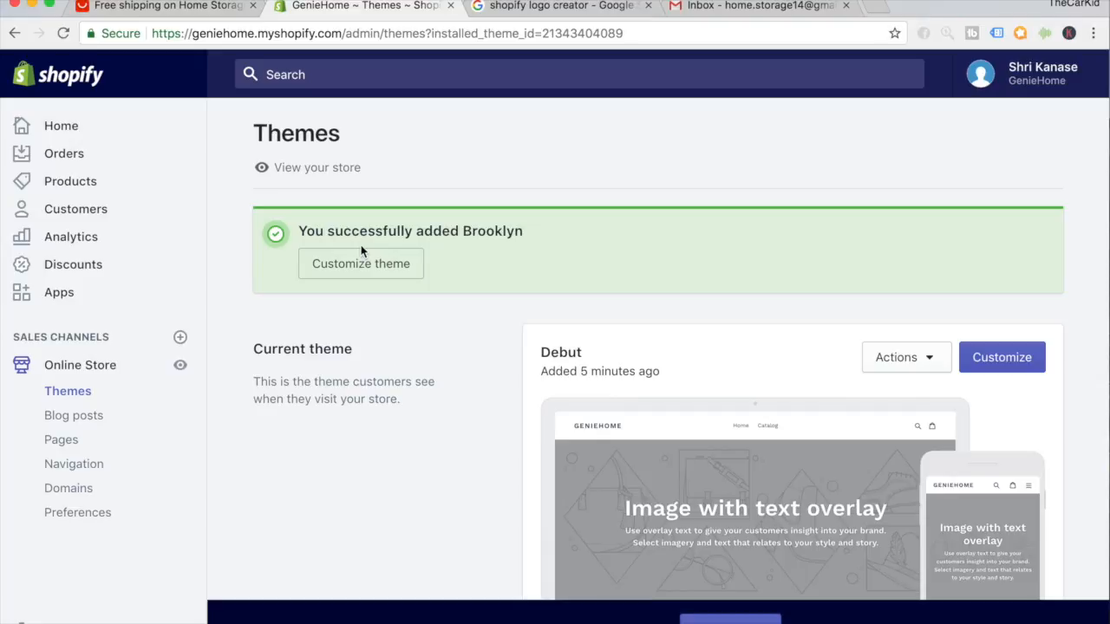
scroll(361, 250, down, 3)
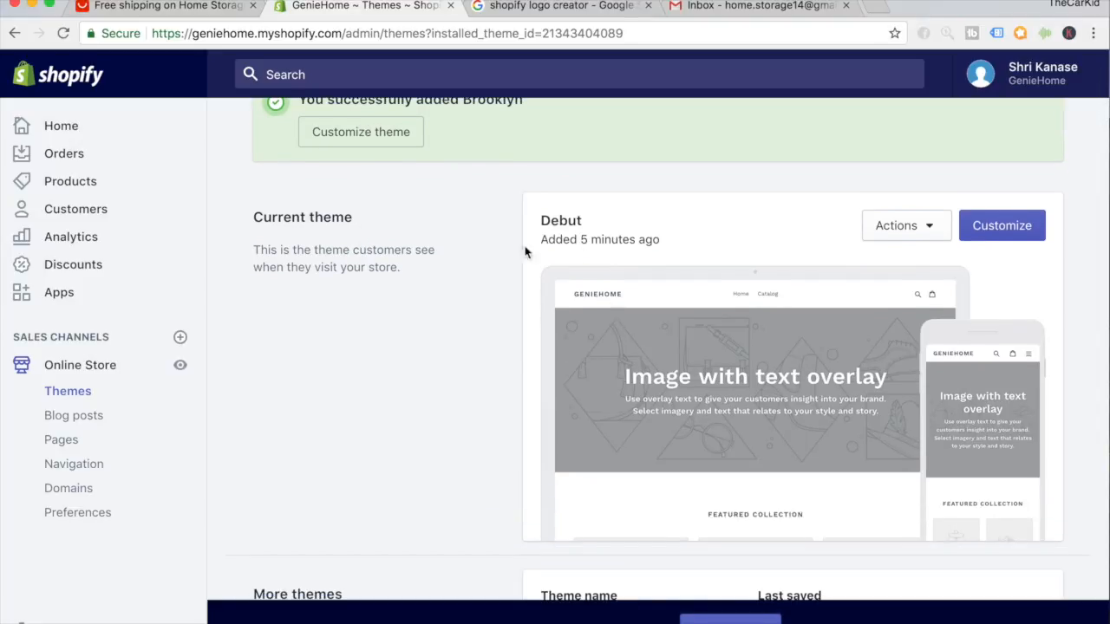
scroll(569, 312, down, 2)
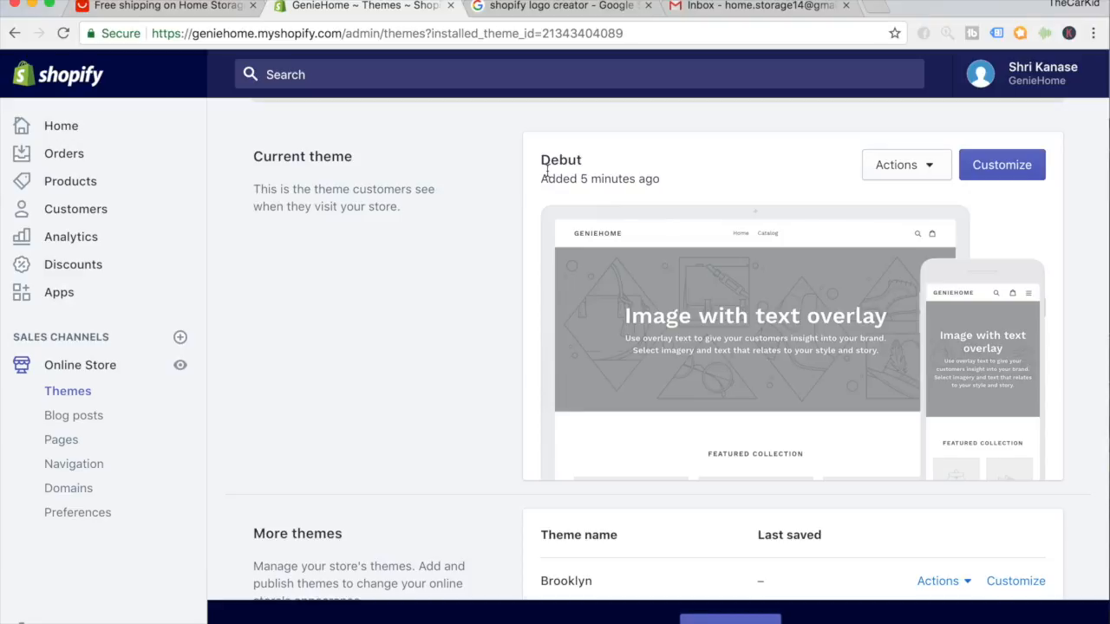
scroll(548, 177, down, 2)
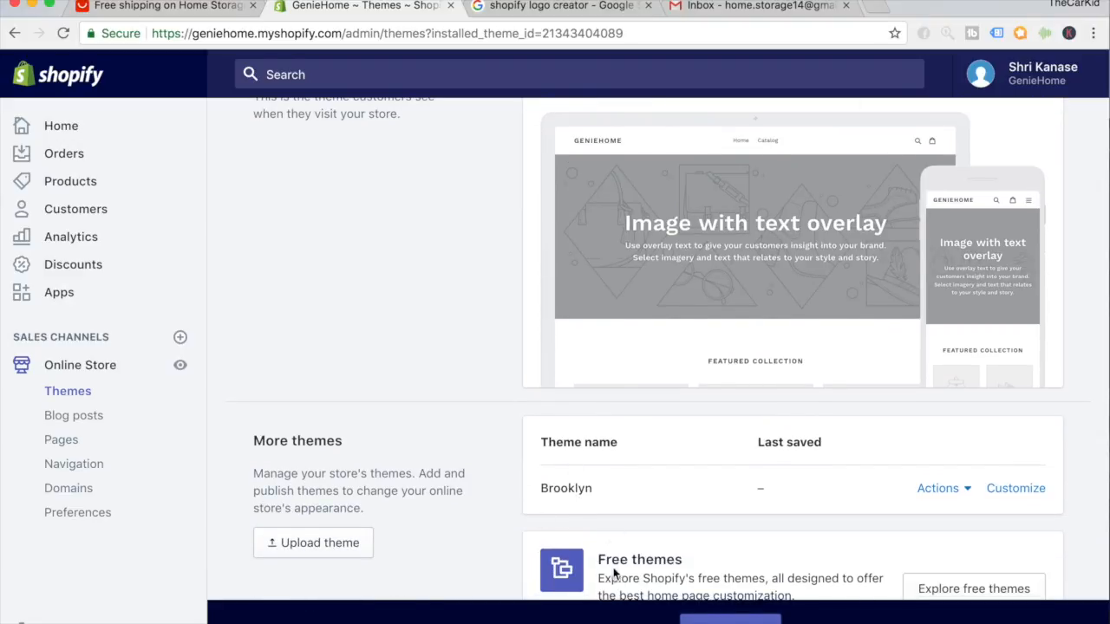
scroll(607, 531, up, 2)
scroll(572, 509, down, 2)
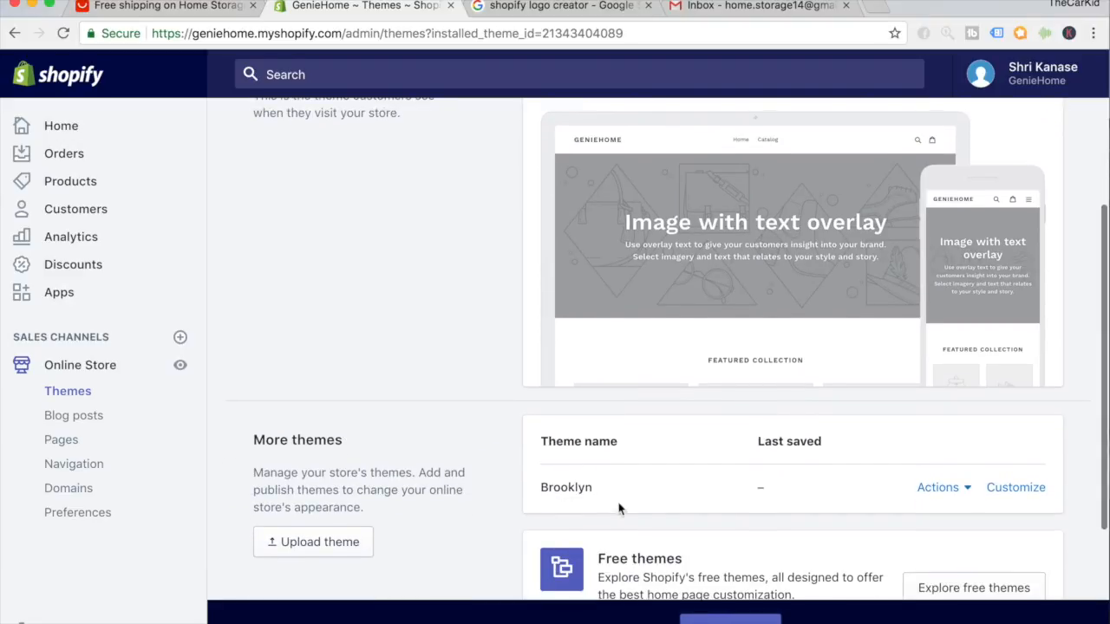
click(945, 490)
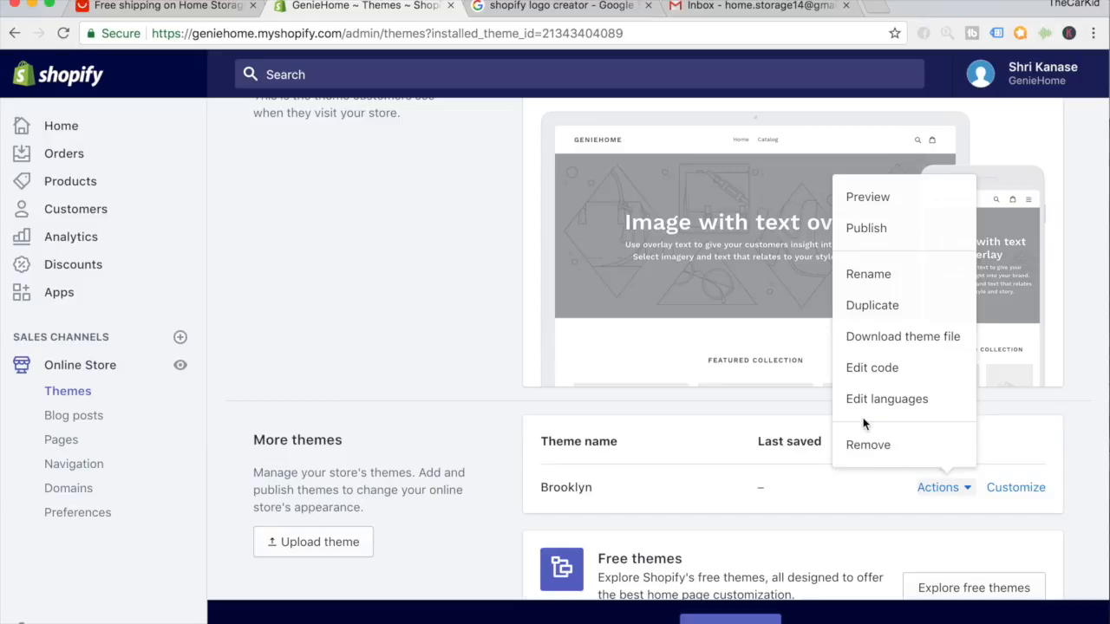
click(774, 330)
scroll(736, 264, up, 2)
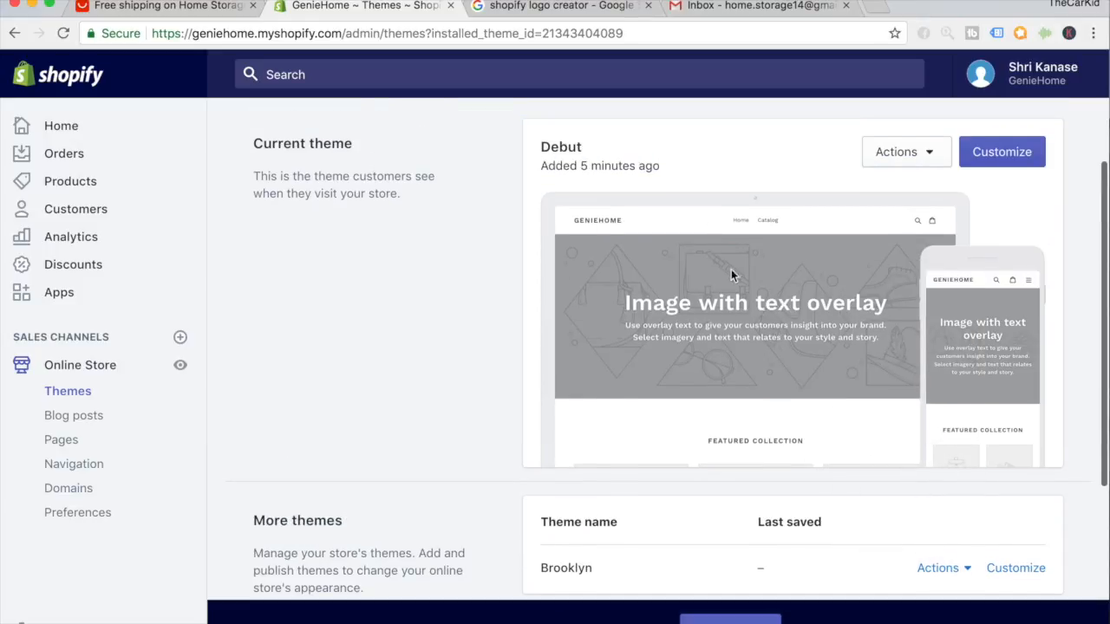
scroll(744, 277, down, 2)
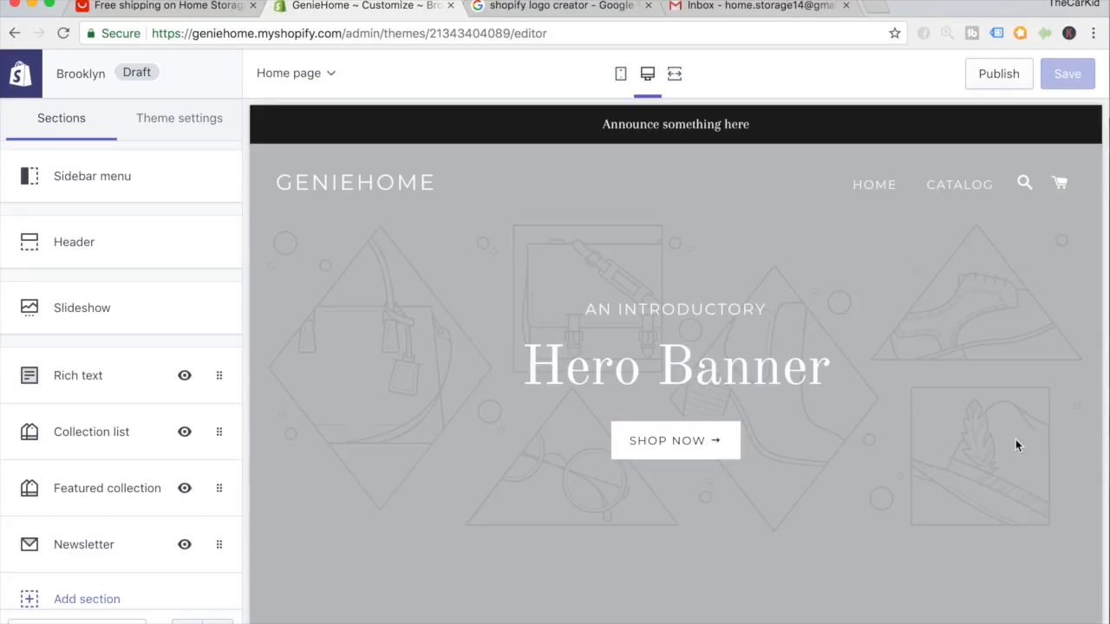
Scroll through the Brooklyn home page preview, then open the Slideshow section settings.
scroll(926, 369, down, 10)
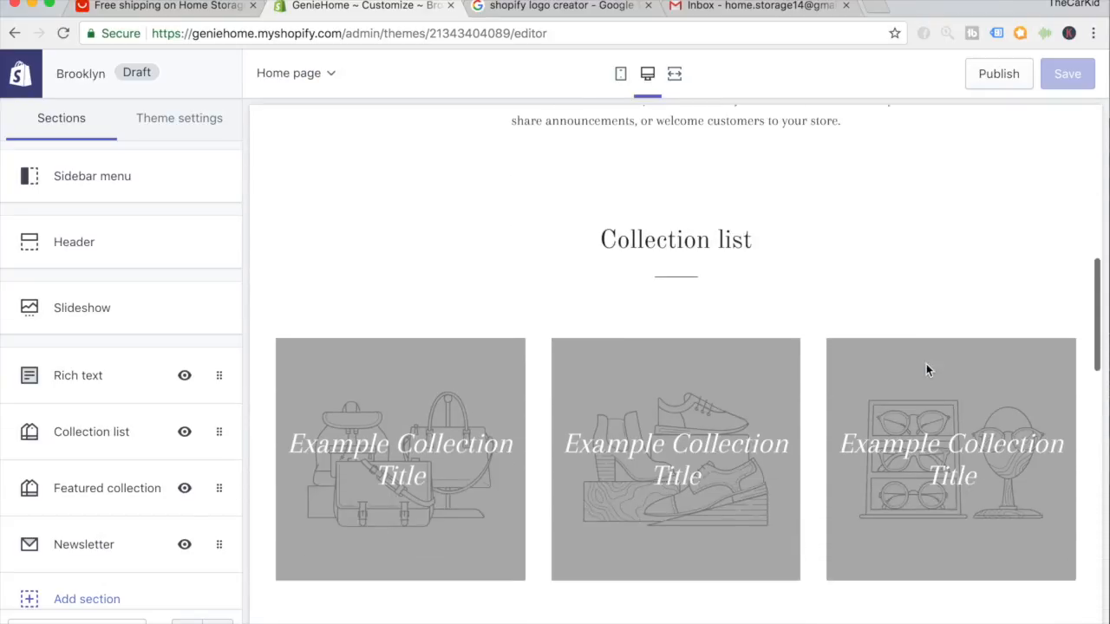
scroll(926, 372, down, 8)
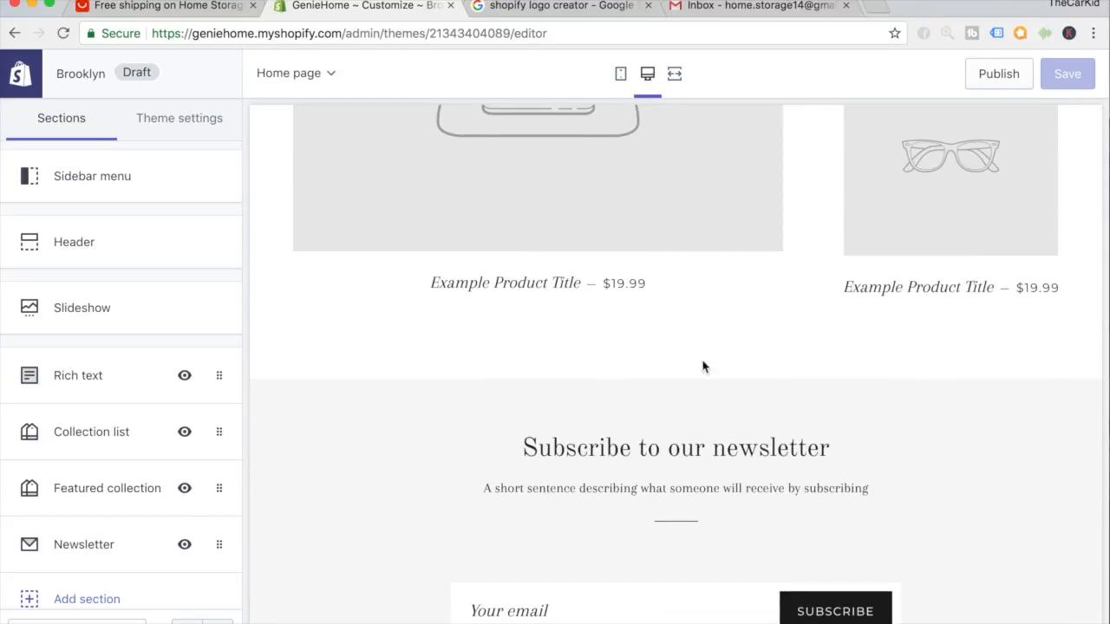
scroll(598, 390, up, 2)
scroll(252, 409, up, 1)
scroll(252, 409, down, 1)
scroll(220, 390, down, 2)
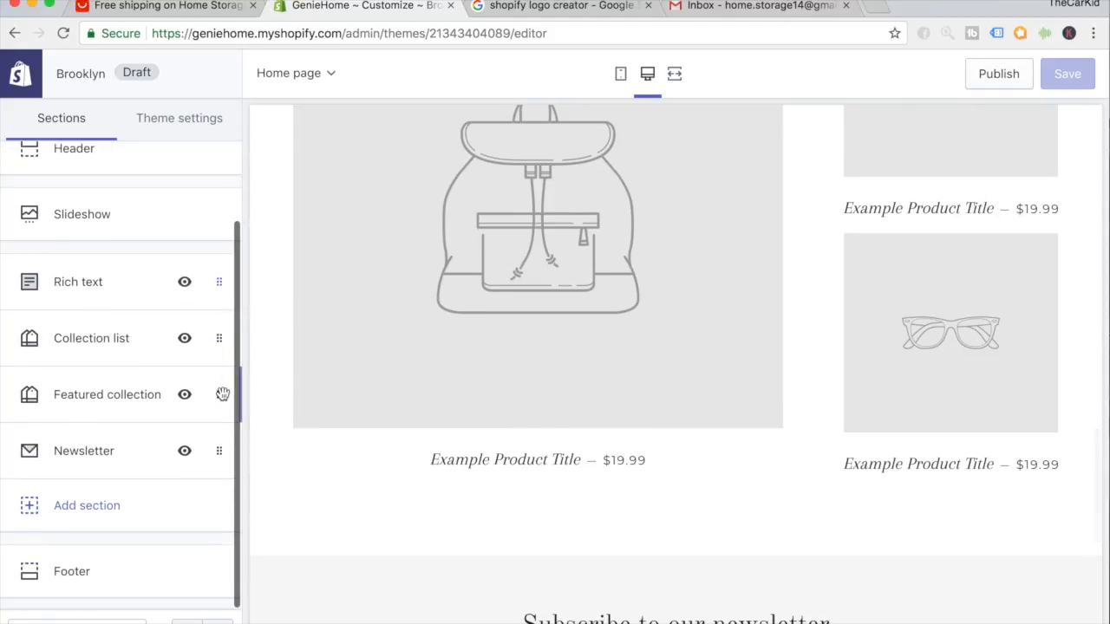
scroll(221, 391, up, 2)
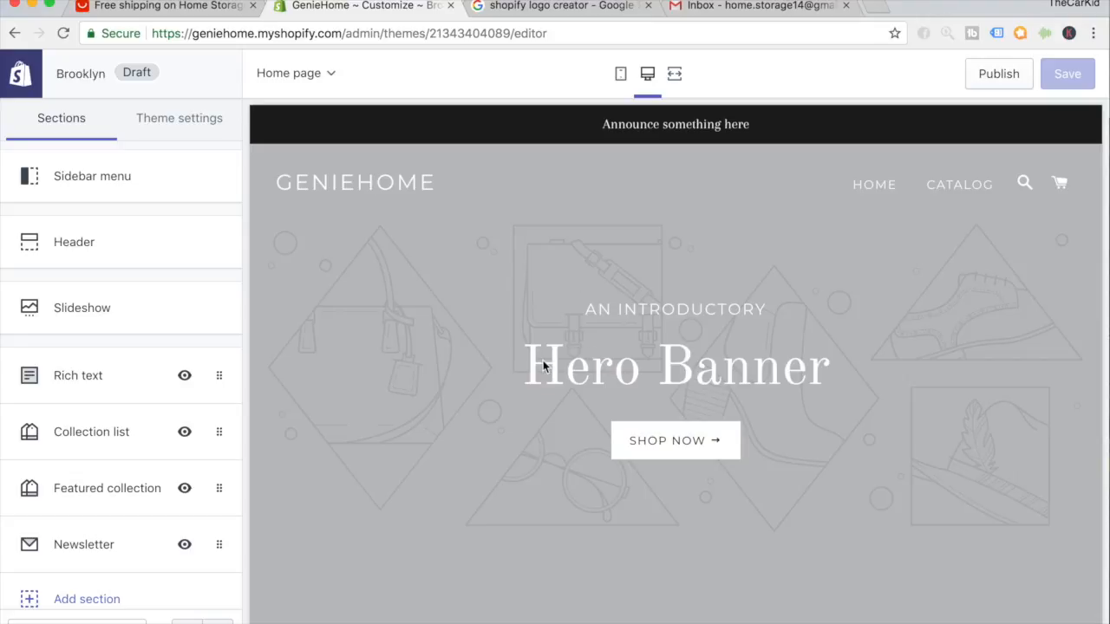
scroll(543, 364, down, 10)
scroll(543, 364, up, 3)
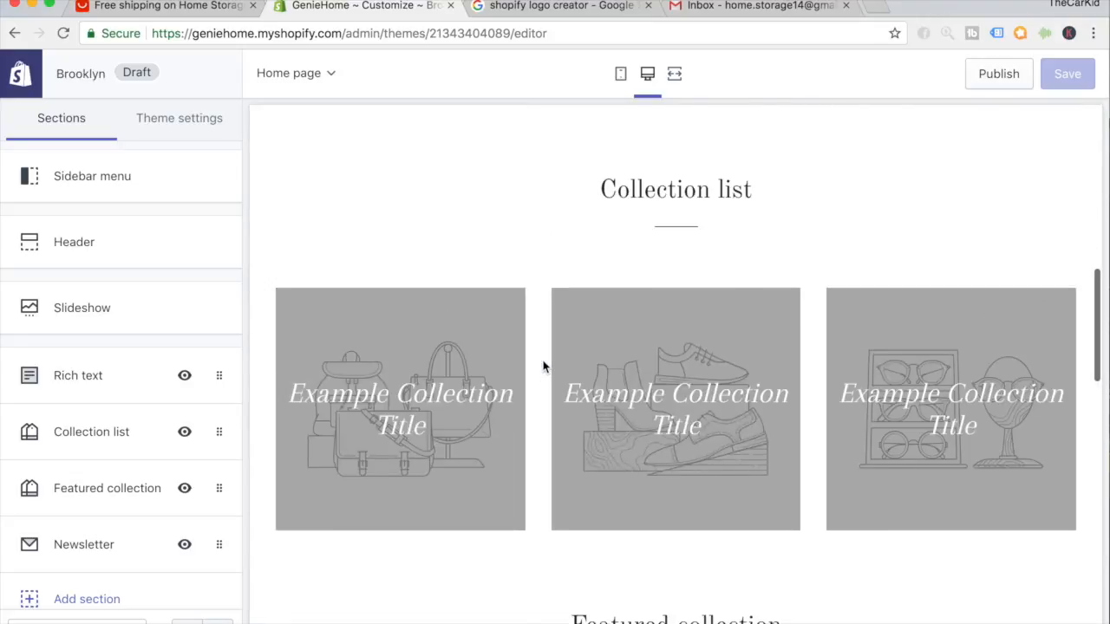
scroll(543, 364, up, 8)
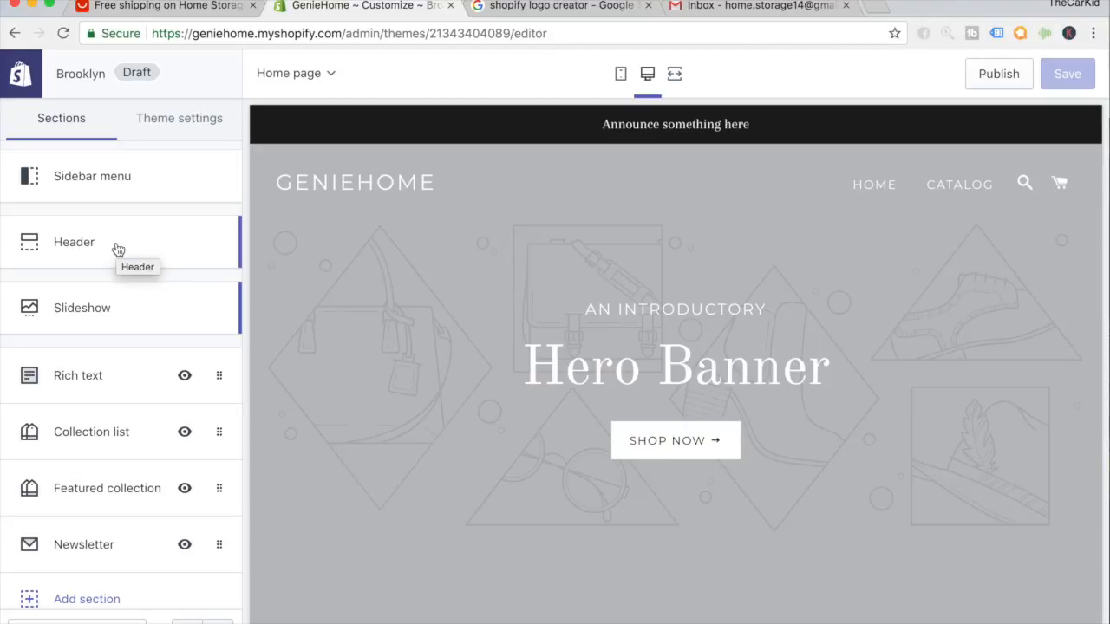
click(83, 309)
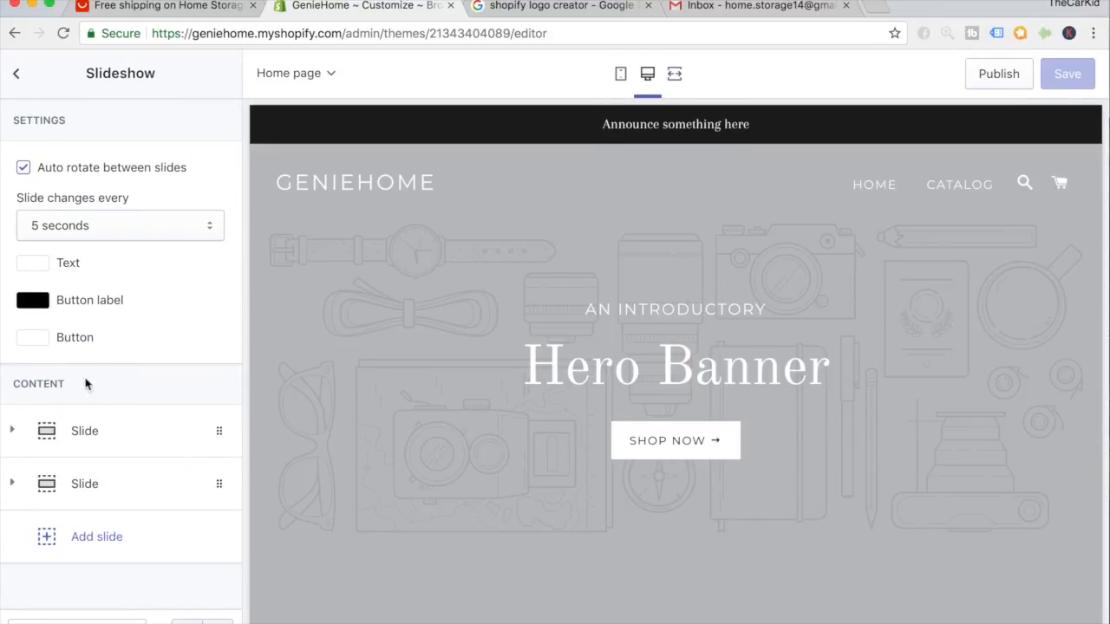
Expand the slideshow's first slide to reveal its empty Image slot and Overlay option.
click(75, 442)
scroll(74, 442, down, 3)
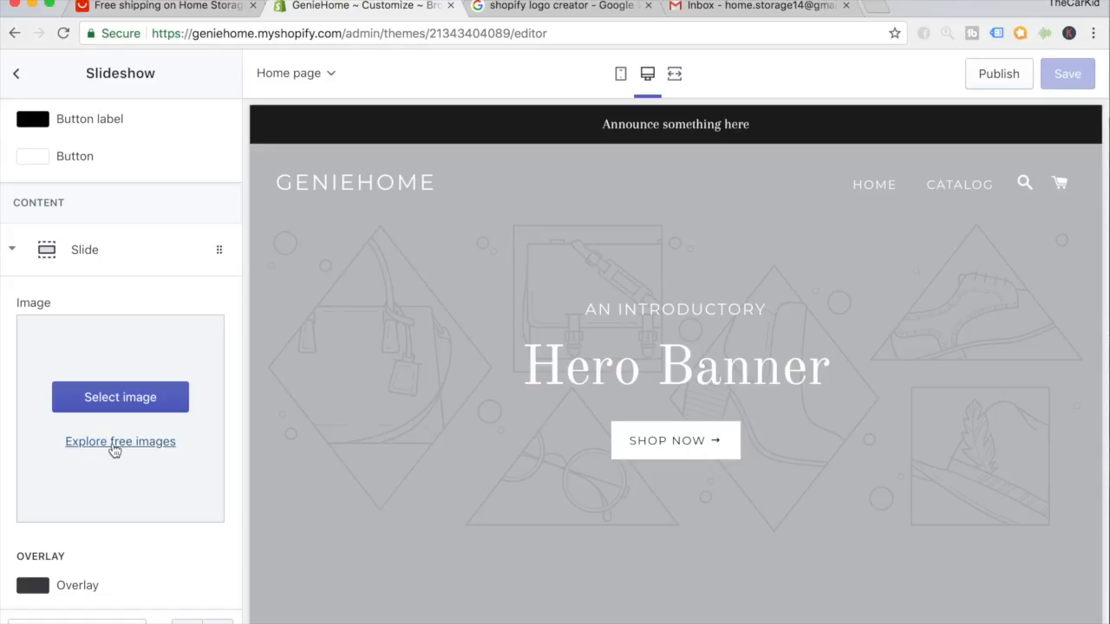
Browse the free stock image categories such as Fashion, City, Nature, Business, Food and Lifestyle.
click(113, 446)
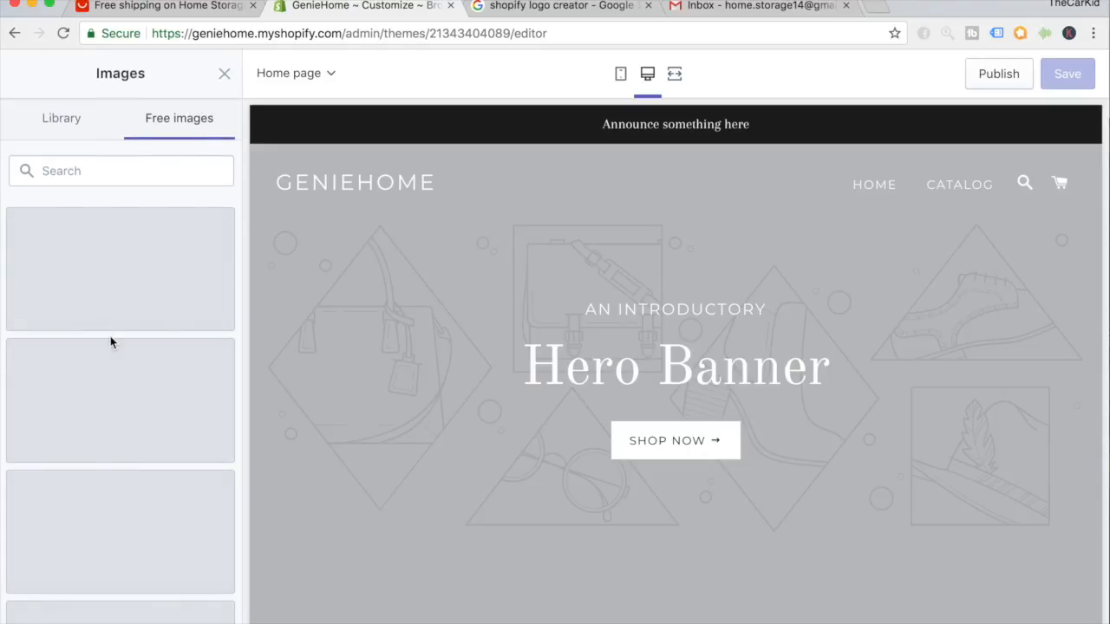
scroll(111, 281, down, 2)
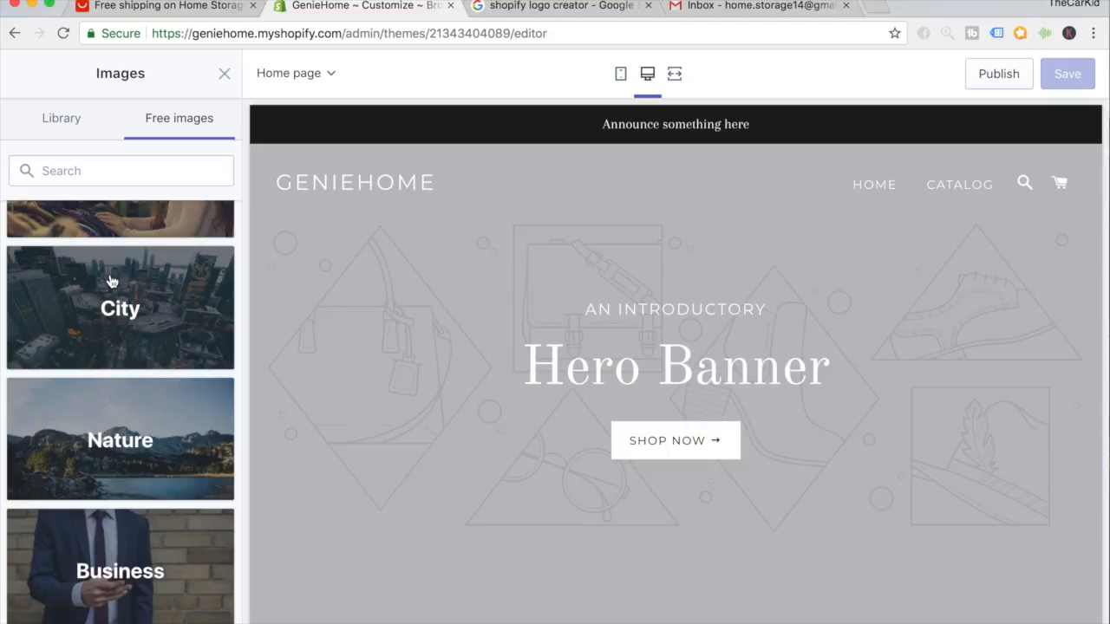
scroll(111, 281, down, 6)
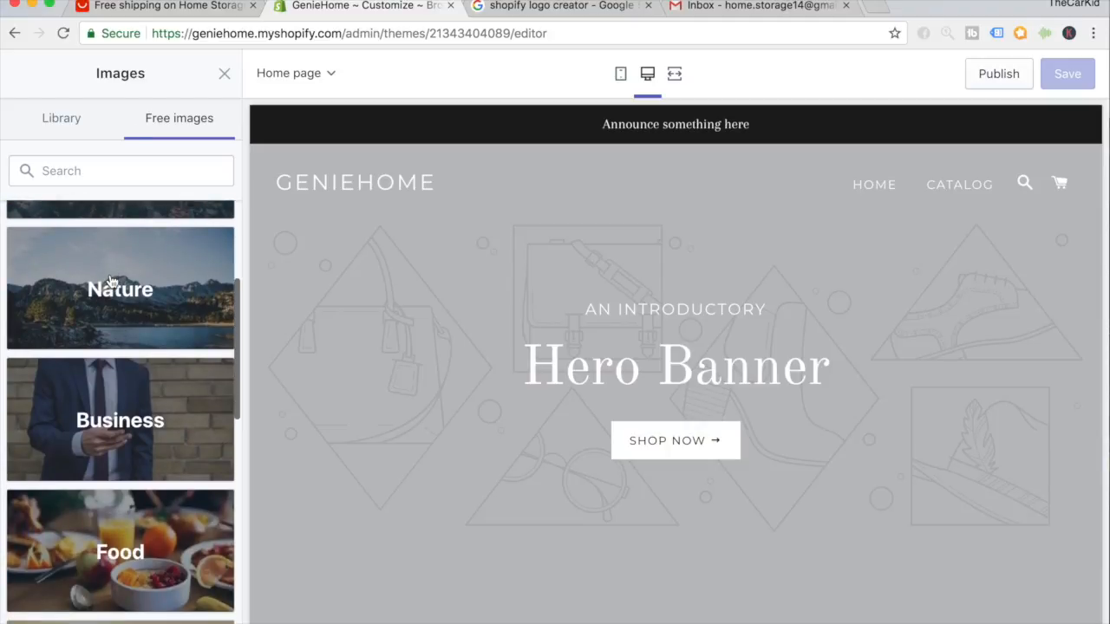
scroll(111, 280, down, 6)
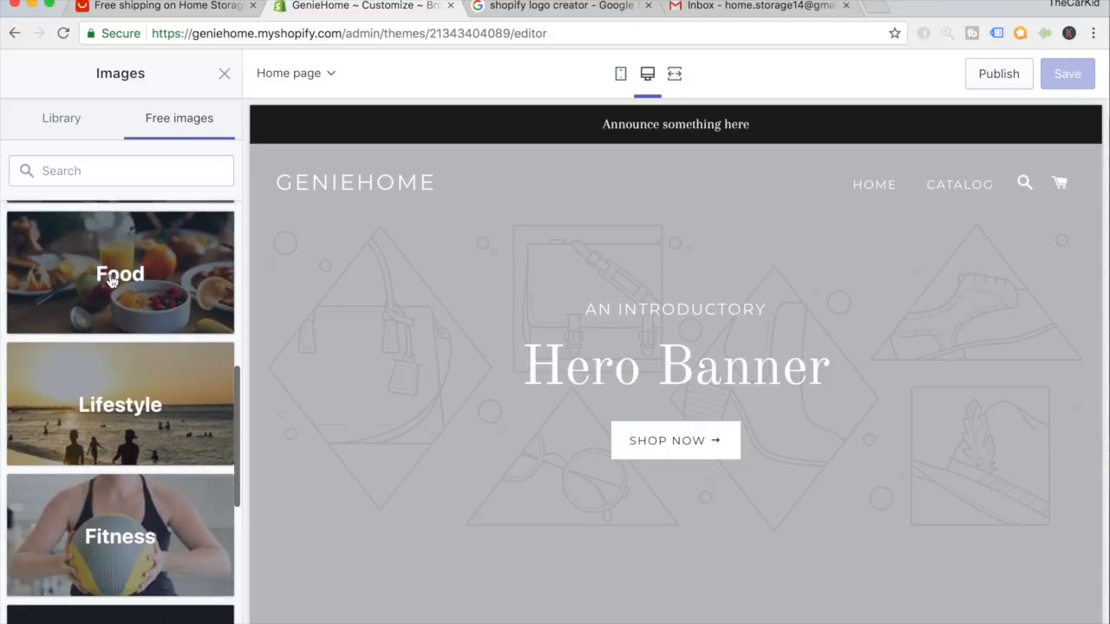
scroll(109, 282, down, 5)
scroll(109, 278, up, 2)
scroll(147, 527, up, 14)
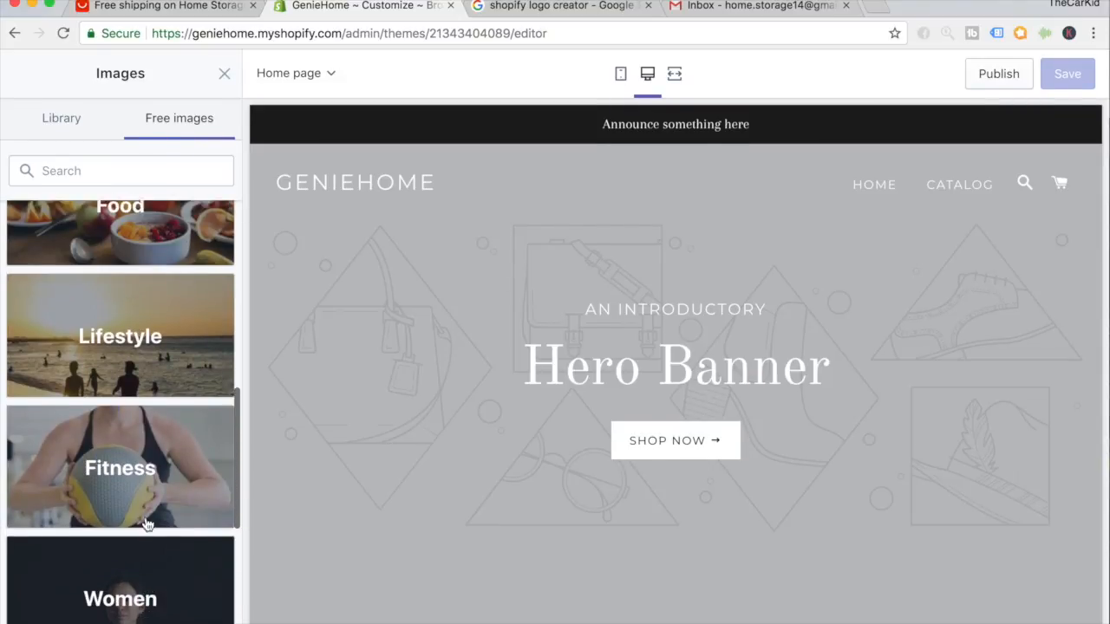
scroll(148, 520, up, 6)
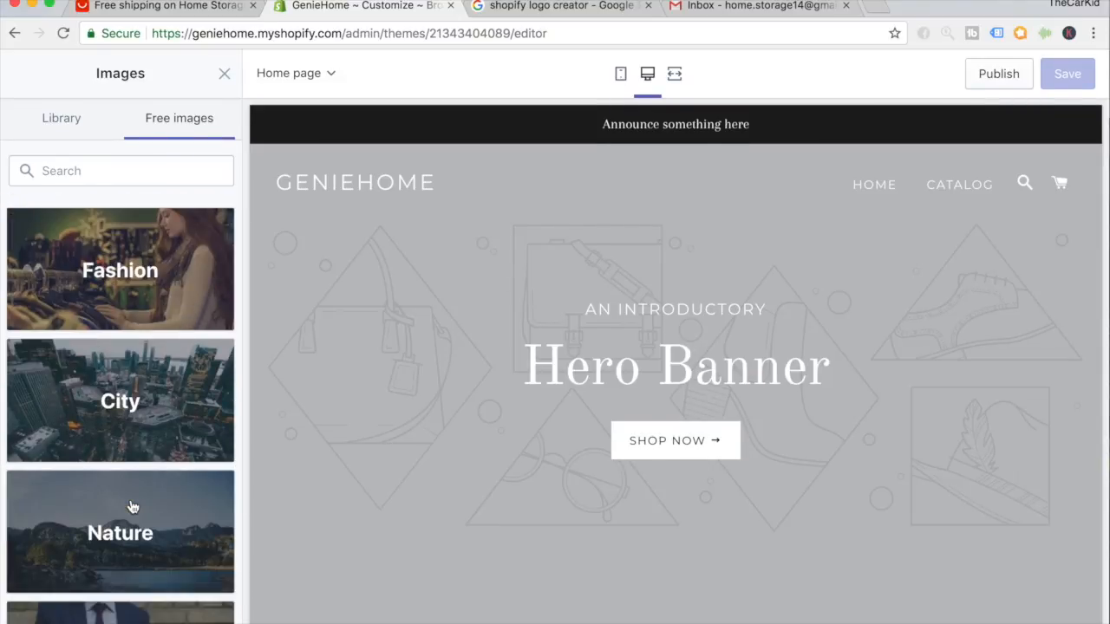
Search free images for 'home storage' and scroll through the resulting photo grid.
click(114, 161)
text(home storage)
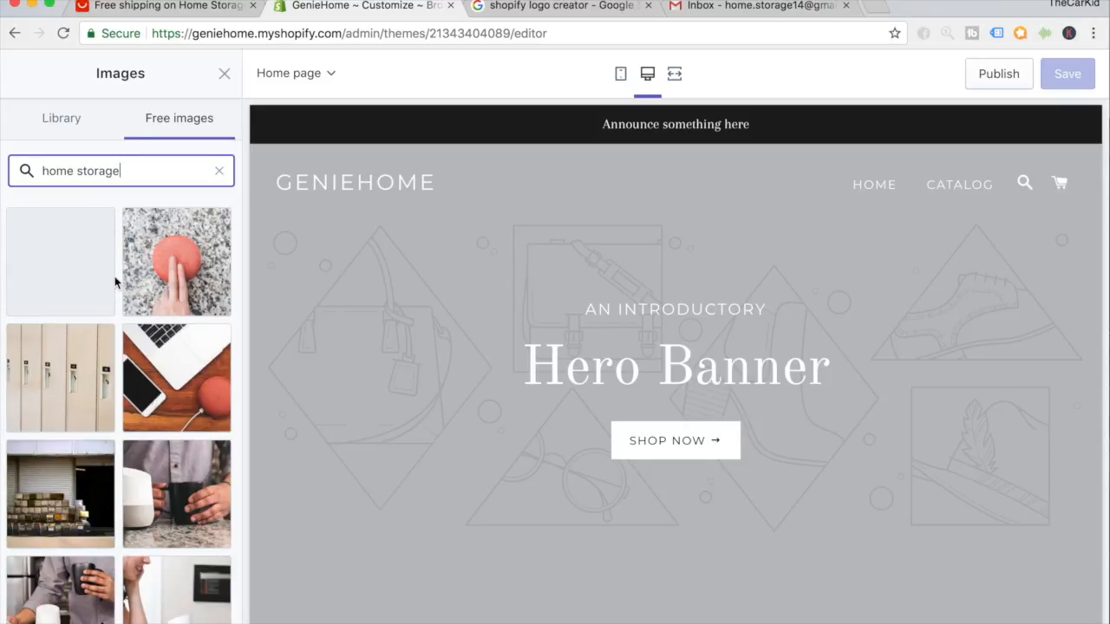
scroll(115, 280, down, 5)
scroll(115, 283, down, 6)
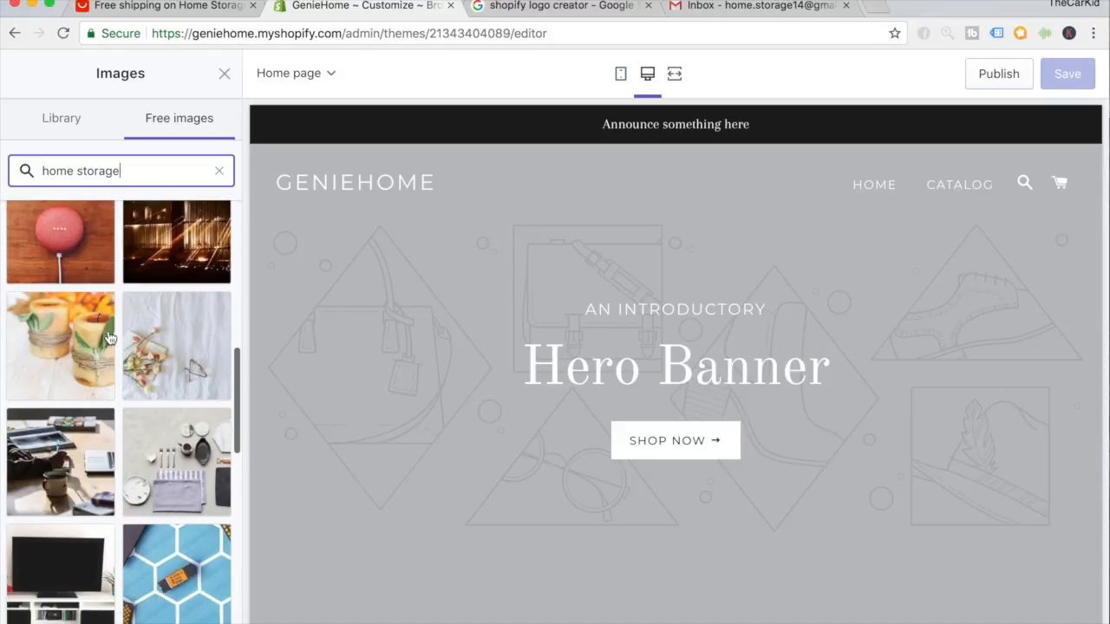
scroll(94, 355, down, 1)
scroll(97, 364, down, 1)
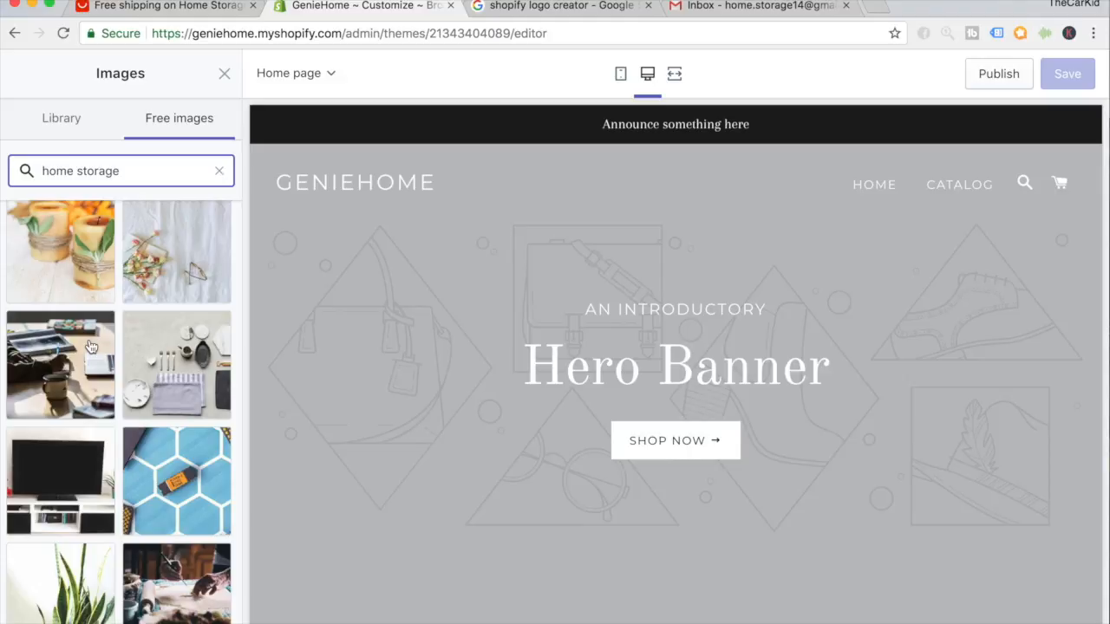
scroll(91, 346, down, 4)
scroll(91, 346, down, 1)
scroll(91, 347, down, 5)
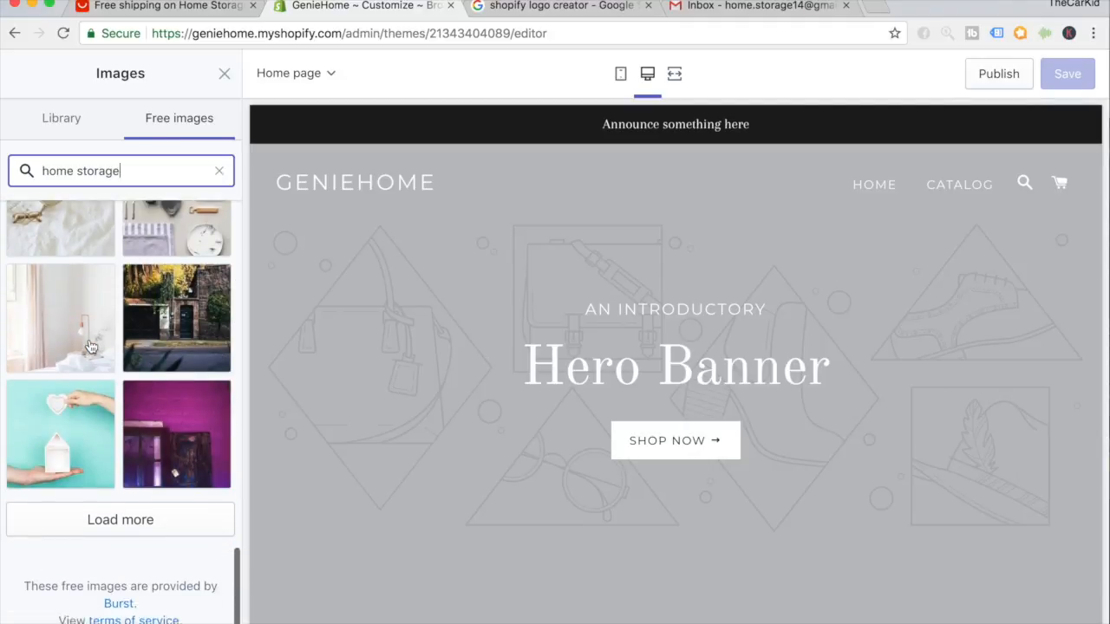
scroll(165, 345, up, 2)
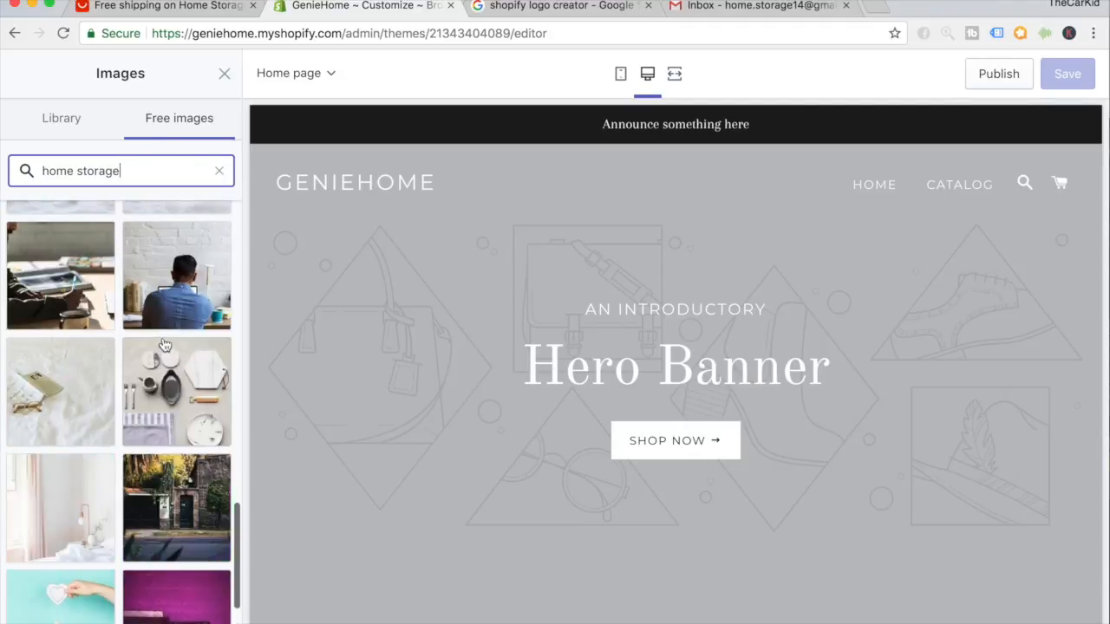
scroll(165, 345, up, 3)
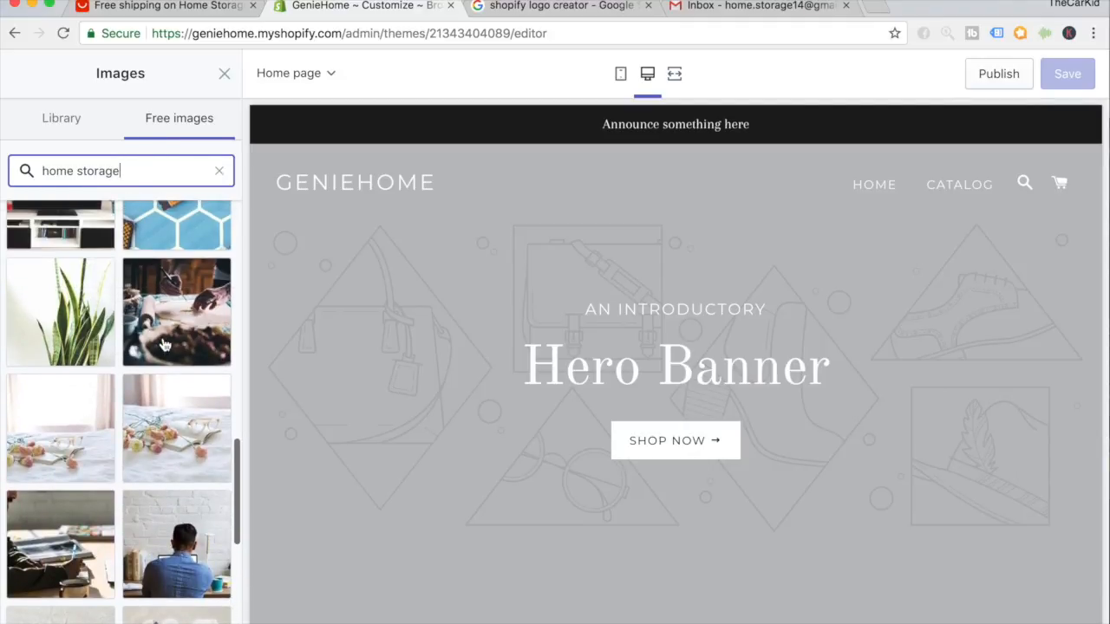
scroll(163, 345, up, 1)
Pick the flowers-and-book photo from the 'home storage' results as the slide image.
click(169, 458)
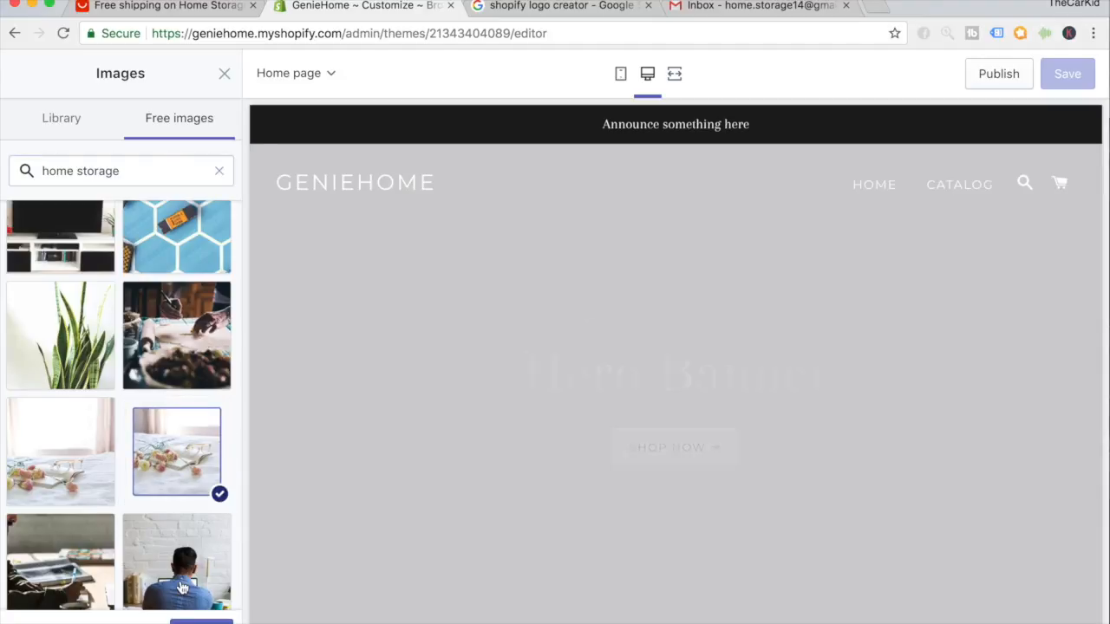
scroll(393, 426, down, 2)
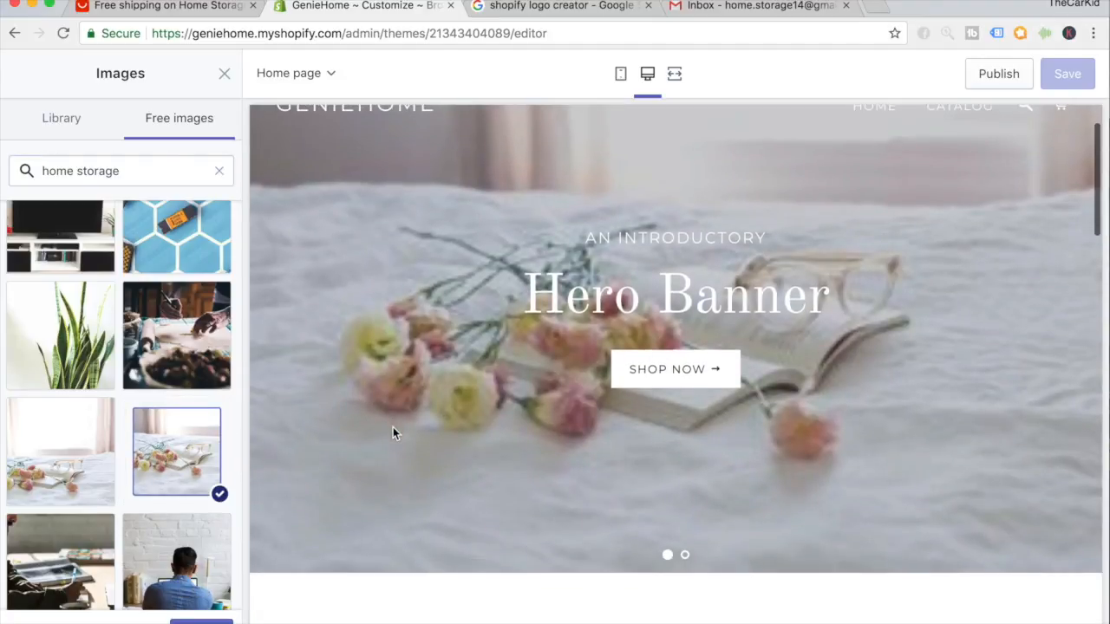
scroll(393, 427, up, 2)
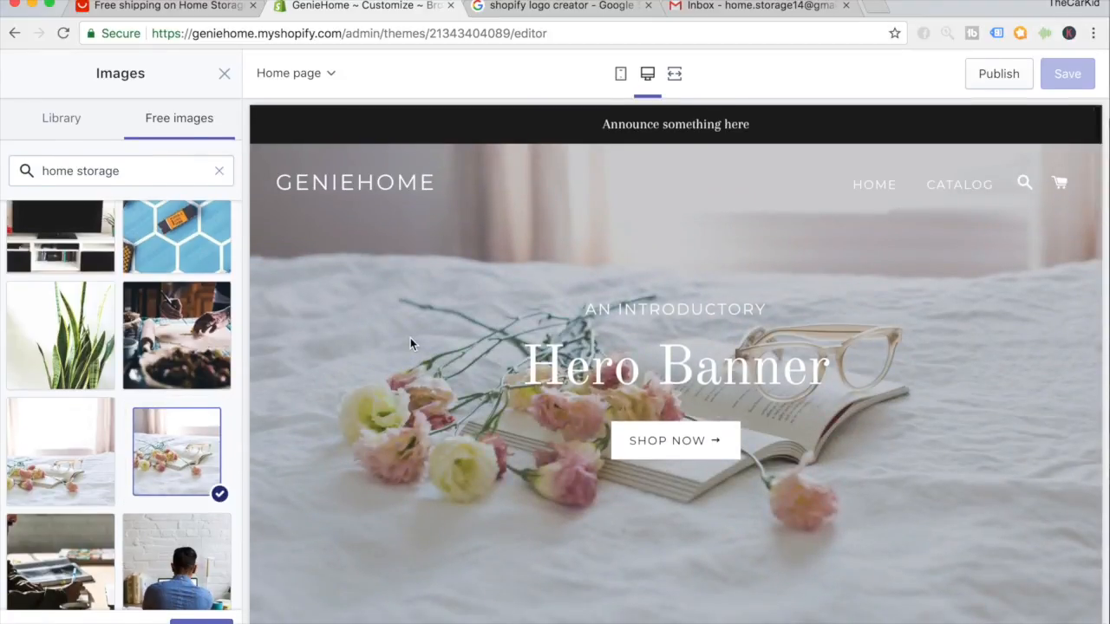
scroll(411, 343, down, 1)
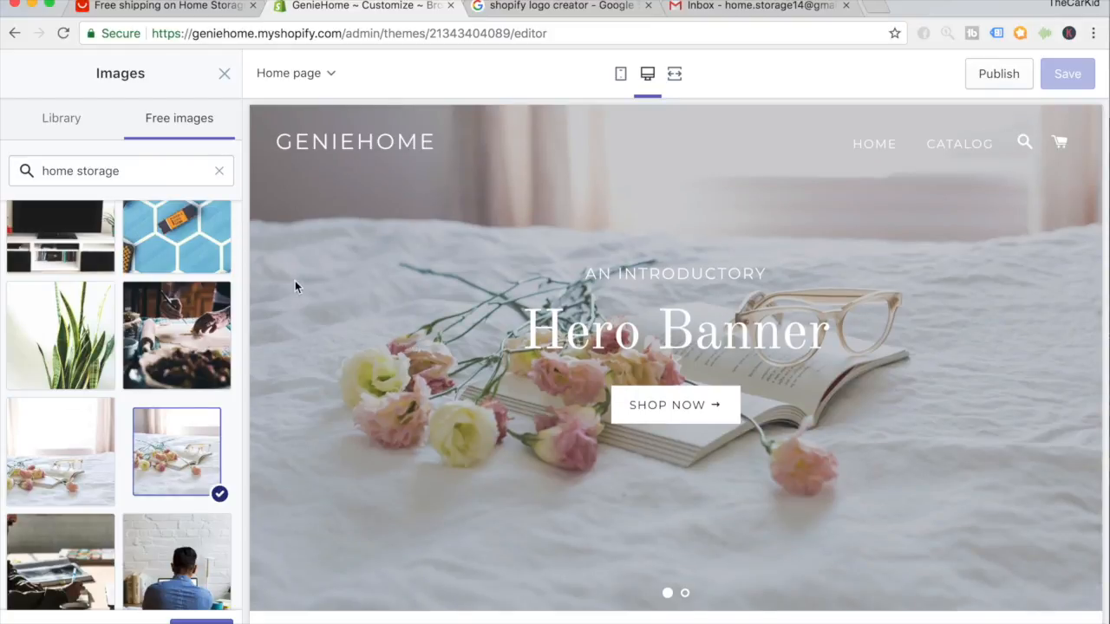
scroll(174, 325, up, 5)
scroll(173, 325, up, 5)
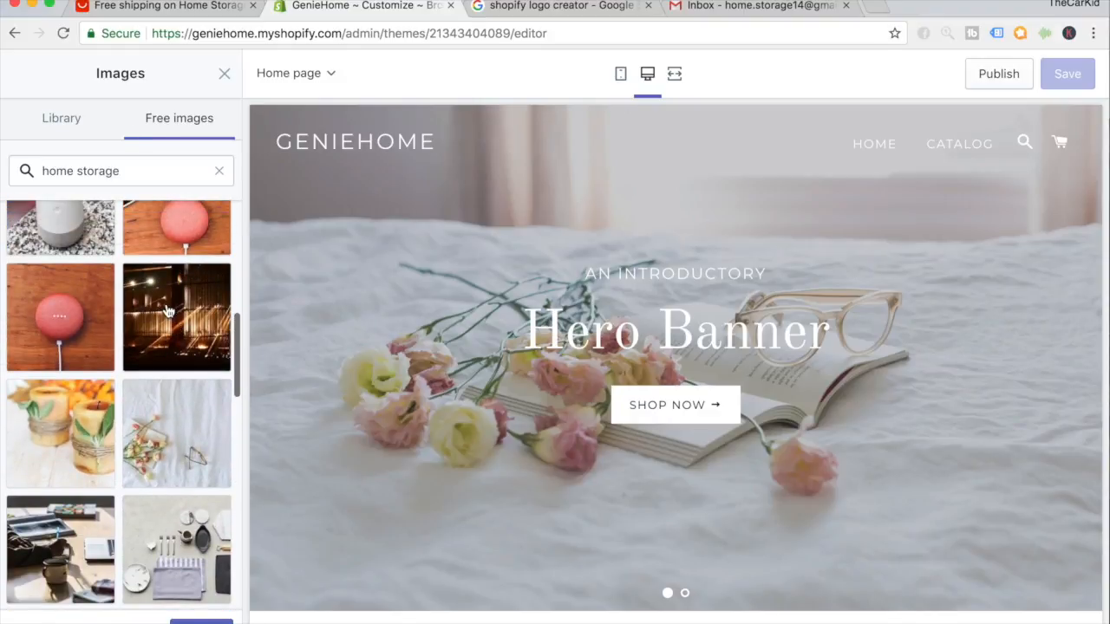
scroll(169, 312, up, 1)
Swap it for the twine-wrapped candles photo and confirm it as the slide image.
click(87, 420)
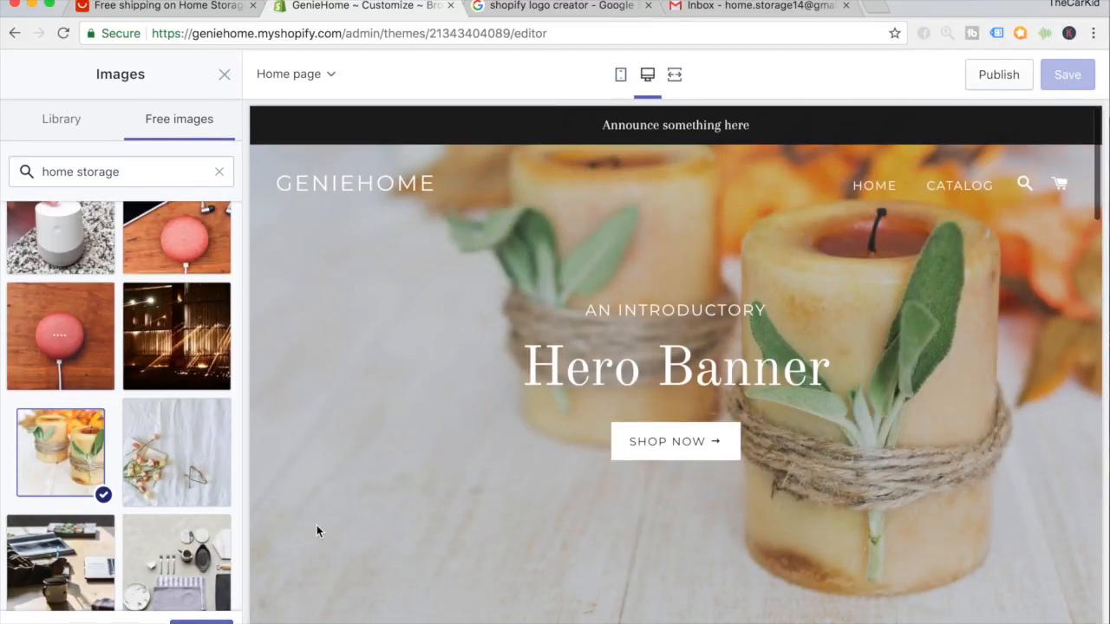
scroll(379, 411, down, 1)
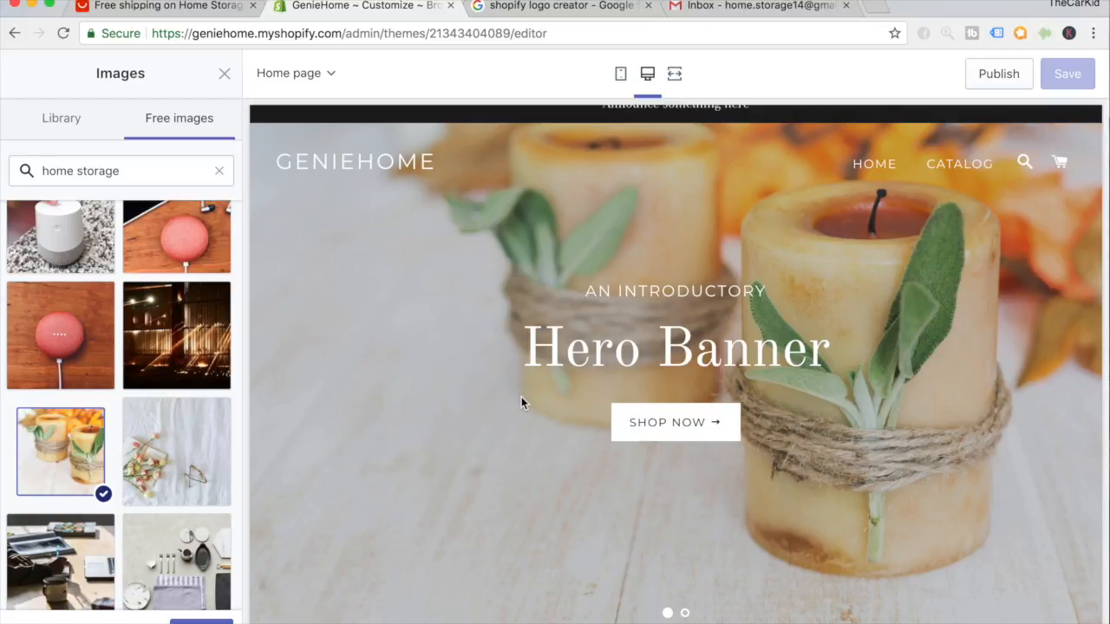
scroll(190, 341, up, 5)
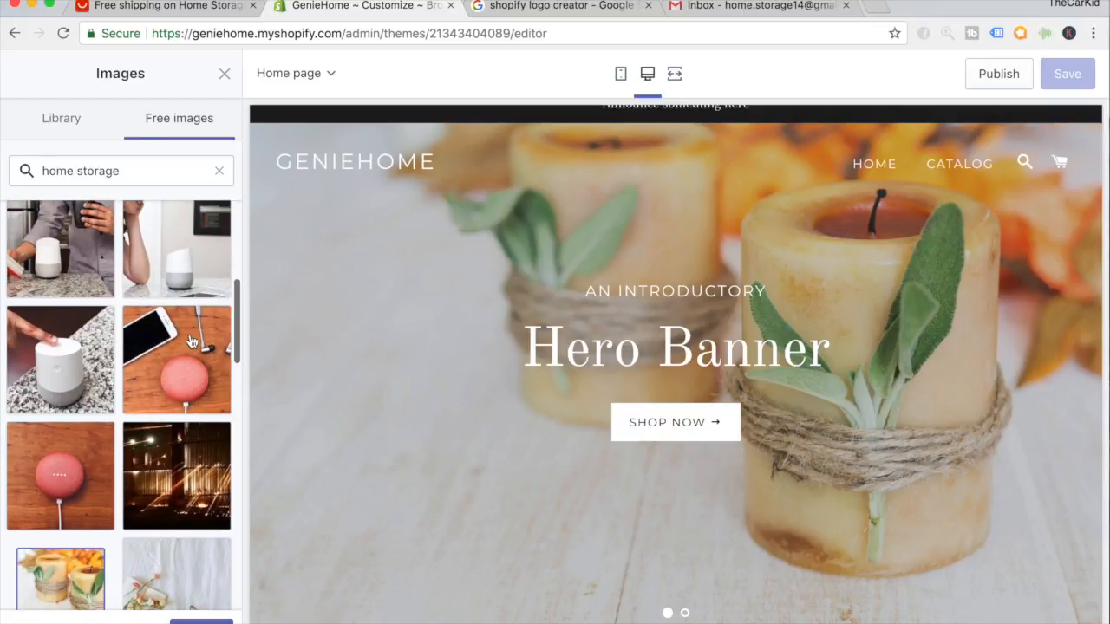
scroll(191, 340, up, 7)
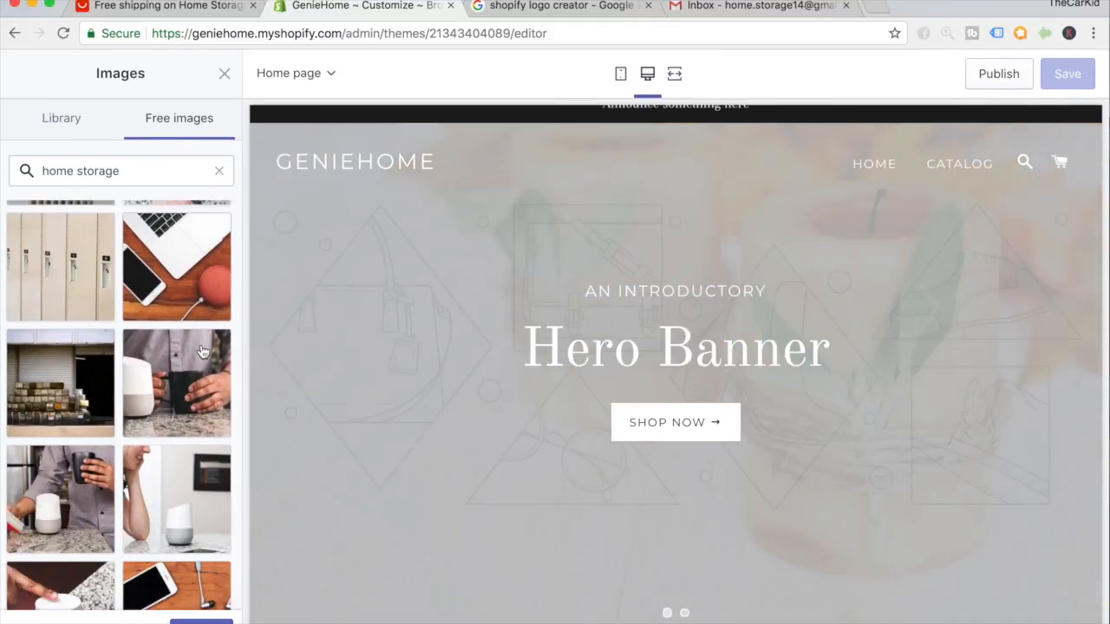
scroll(203, 351, down, 5)
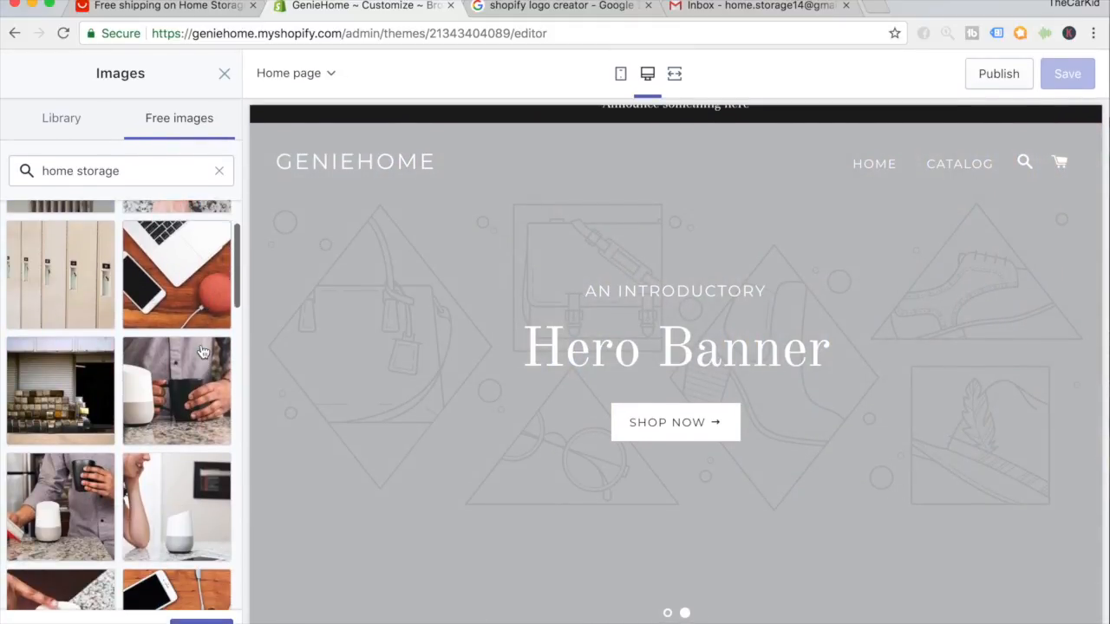
scroll(202, 351, down, 7)
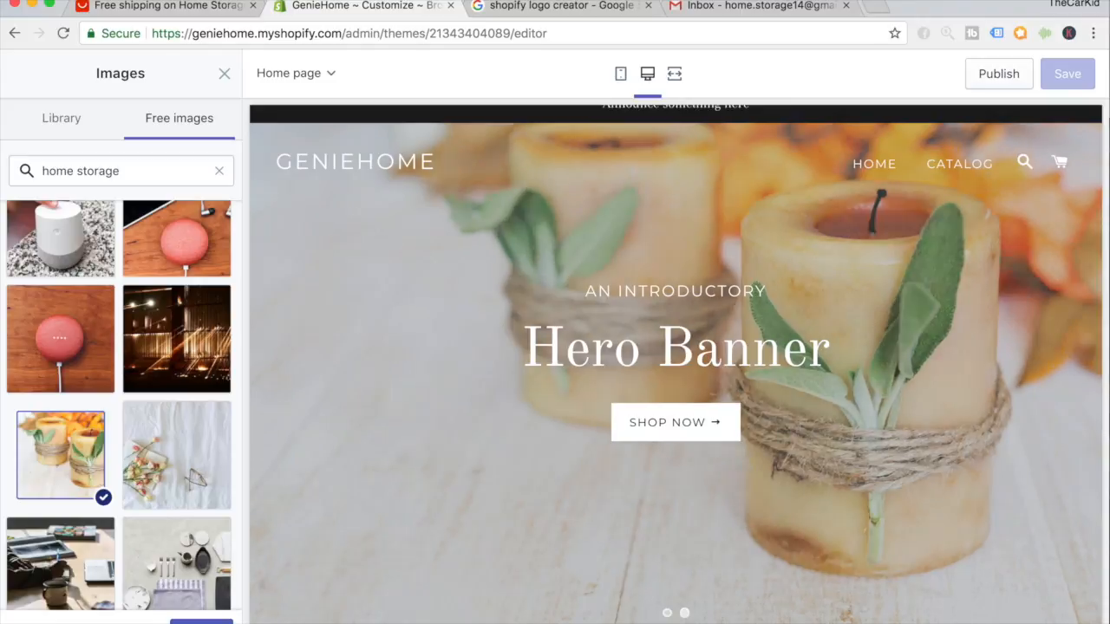
click(206, 622)
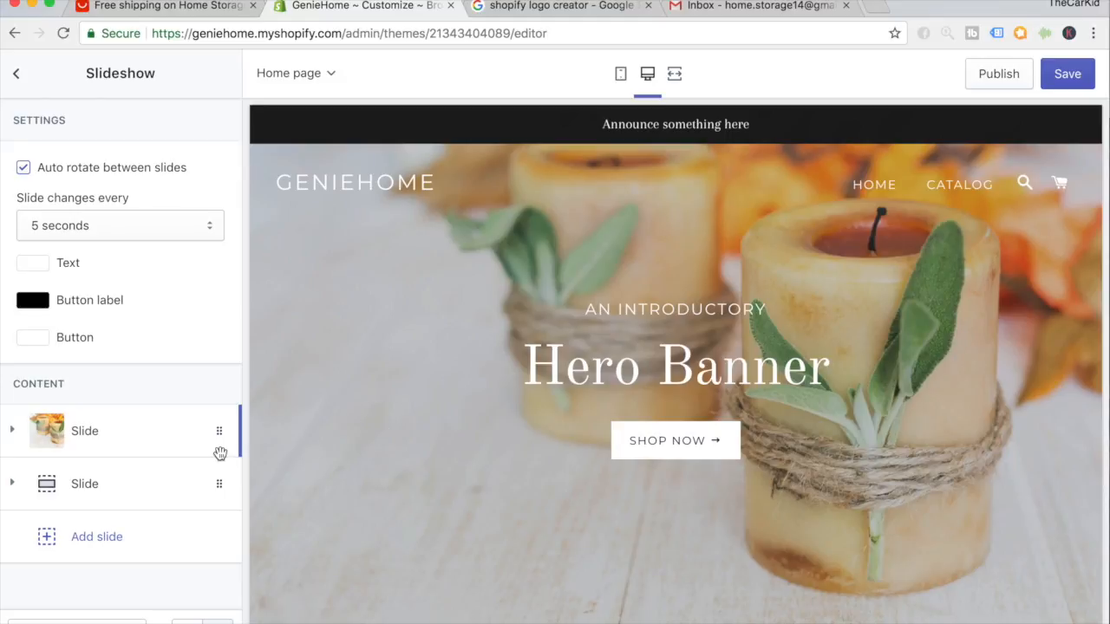
Remove the second, imageless slide from the slideshow.
click(55, 494)
scroll(55, 484, down, 5)
scroll(59, 482, down, 10)
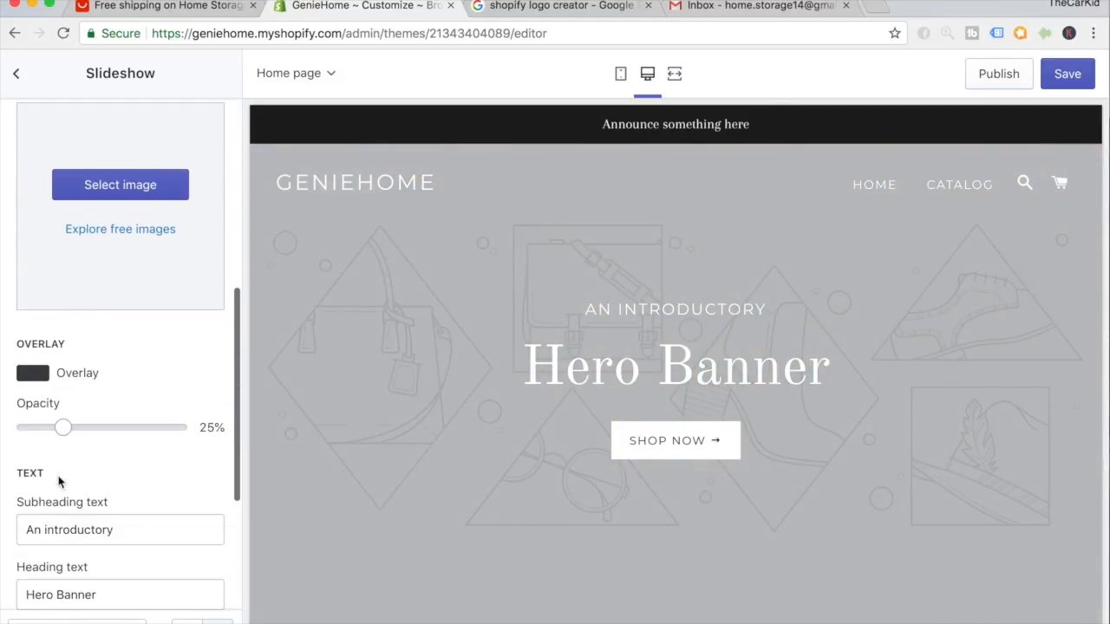
scroll(87, 533, up, 1)
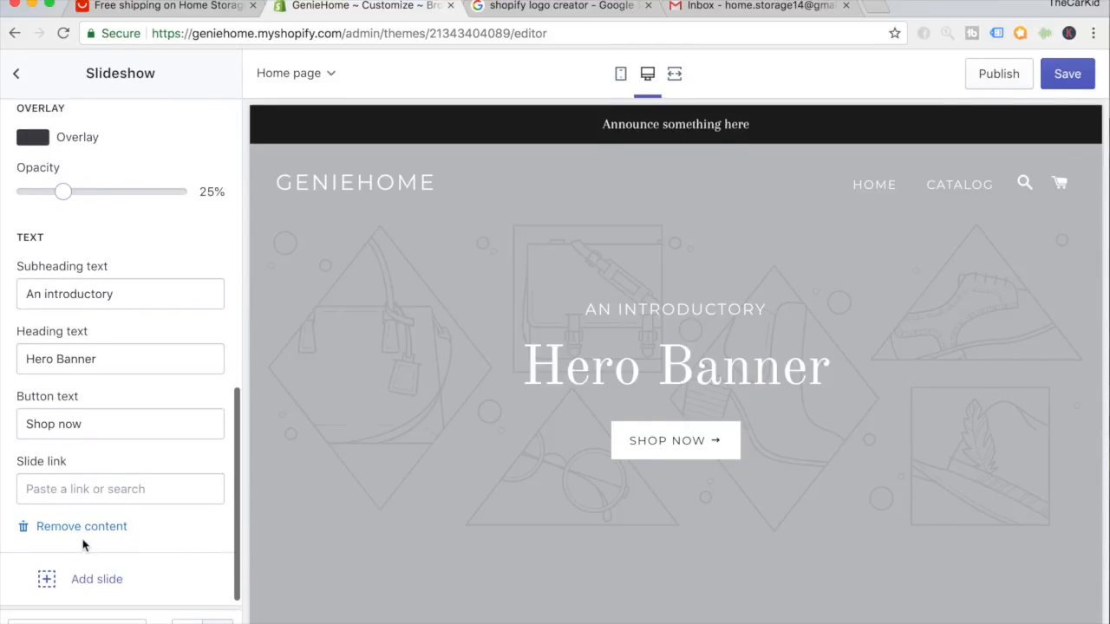
click(87, 531)
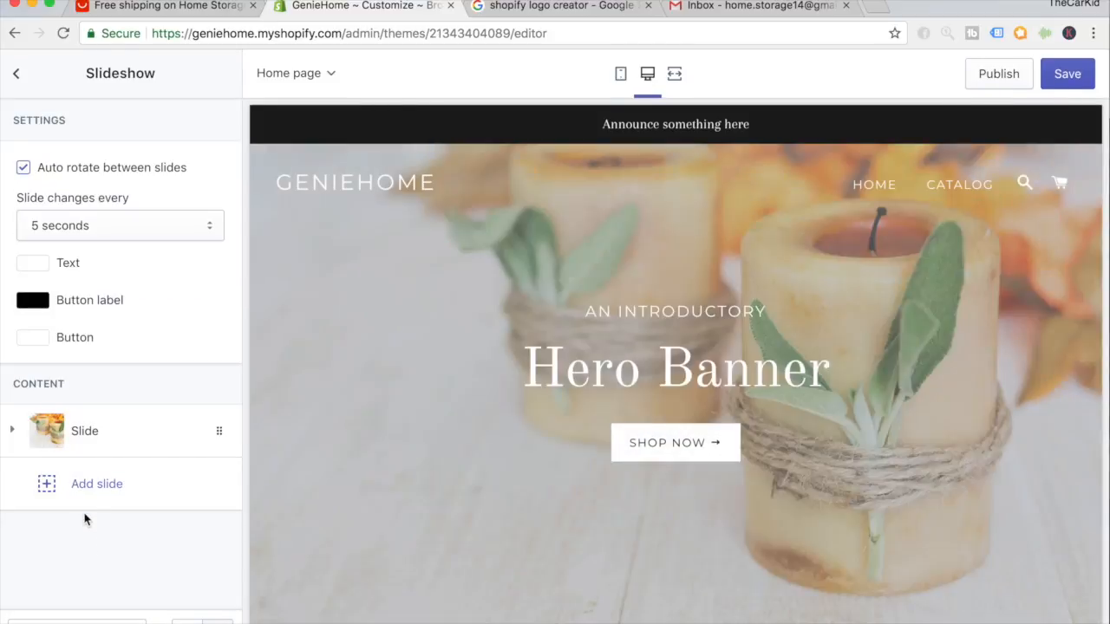
scroll(317, 398, down, 1)
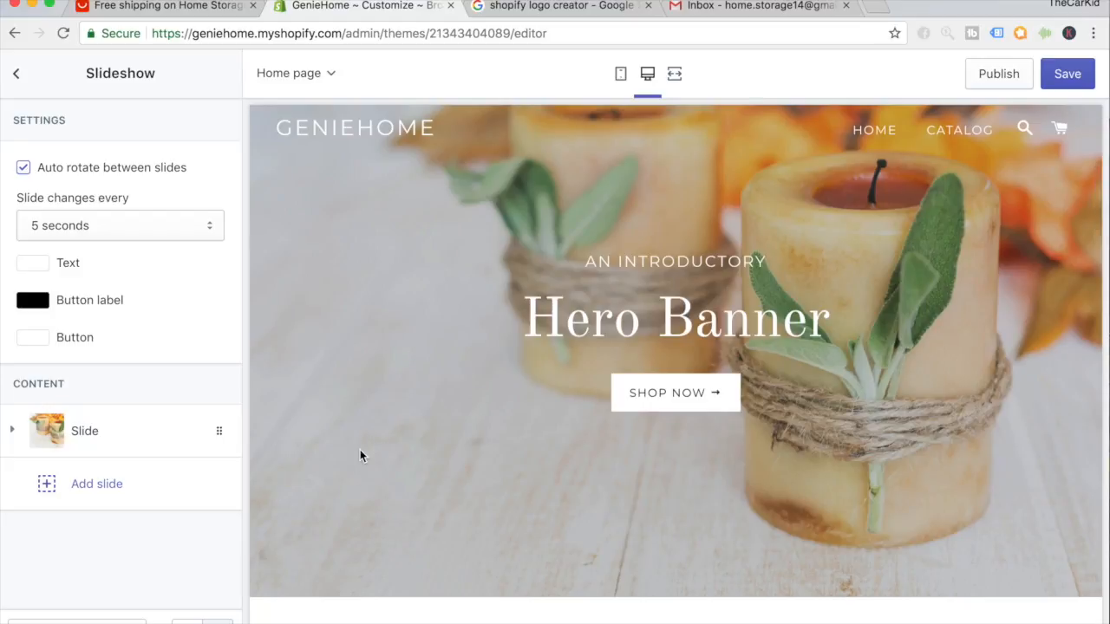
Expand the remaining candle slide's settings and review them.
click(143, 438)
scroll(143, 438, down, 2)
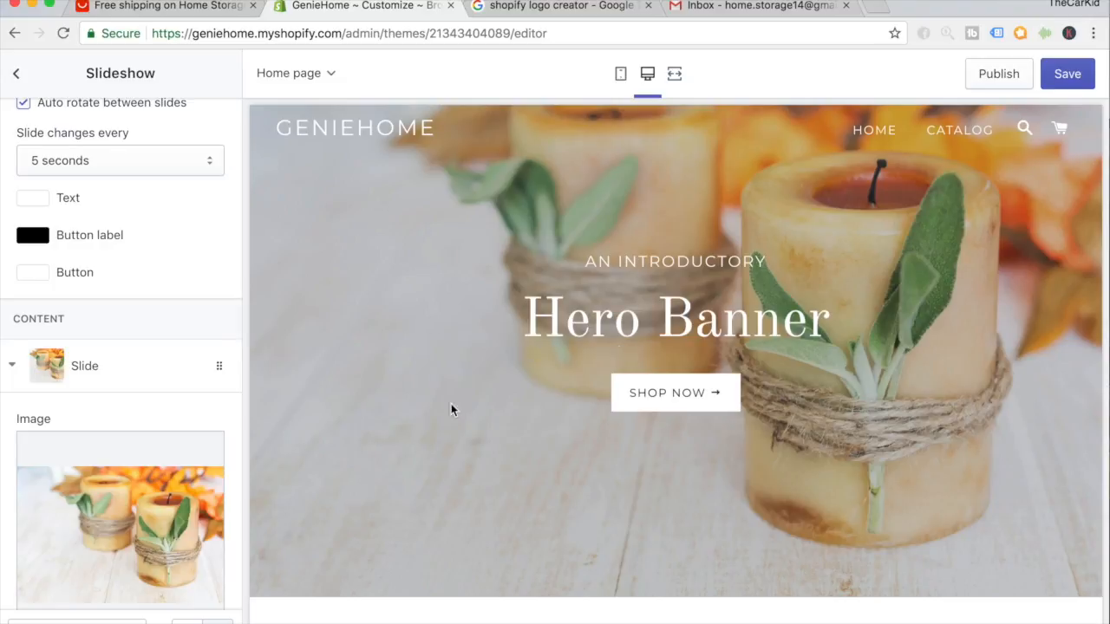
scroll(185, 408, down, 9)
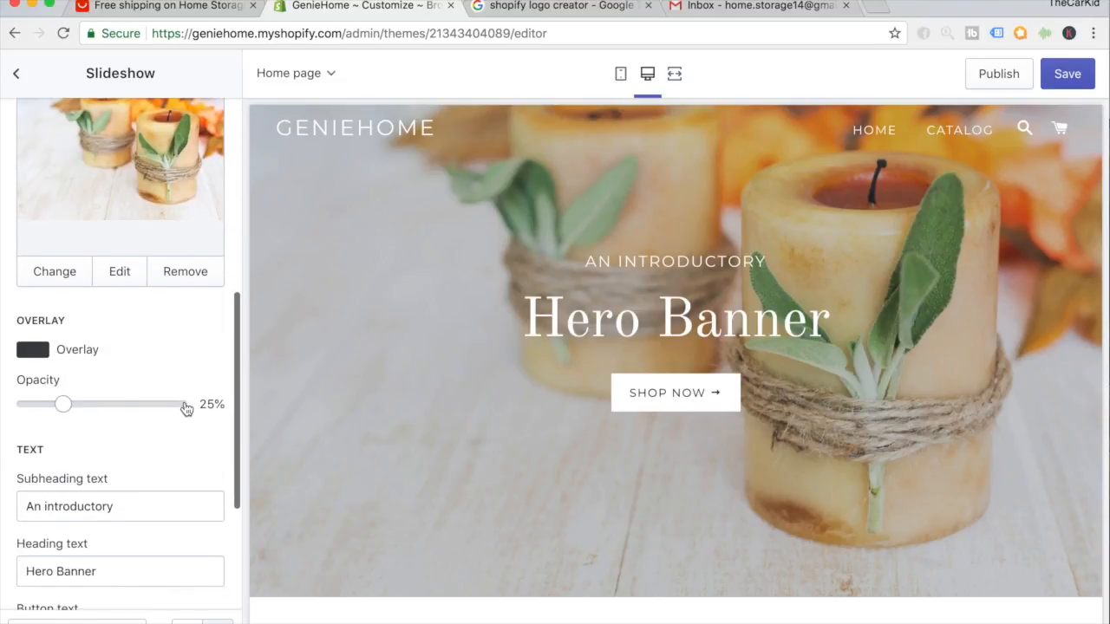
scroll(183, 419, up, 1)
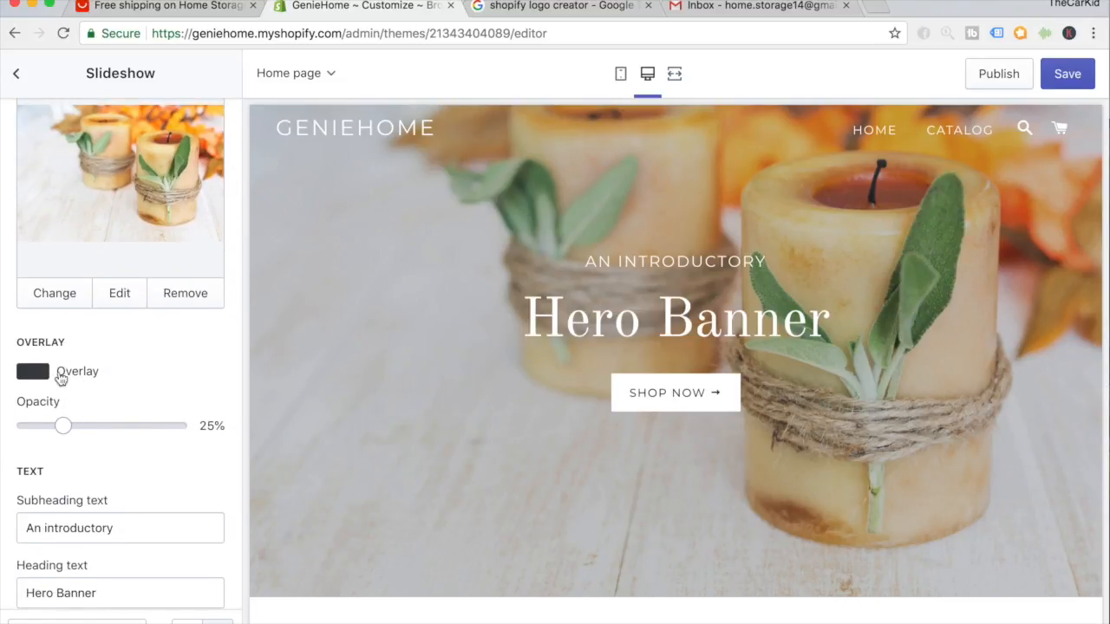
drag(62, 425, 197, 430)
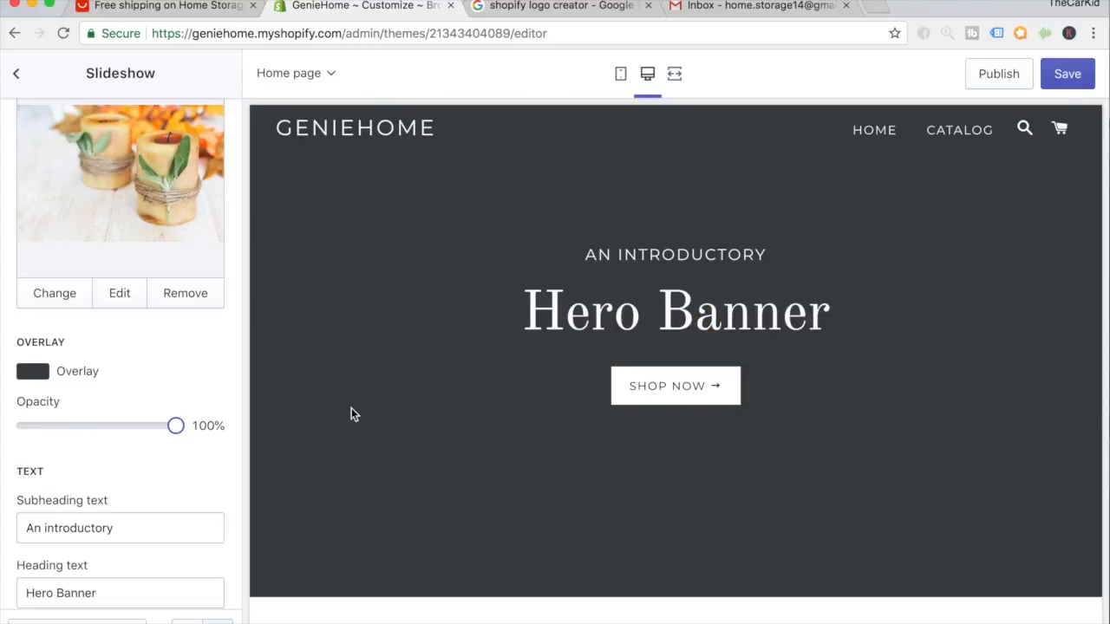
drag(174, 426, 1, 442)
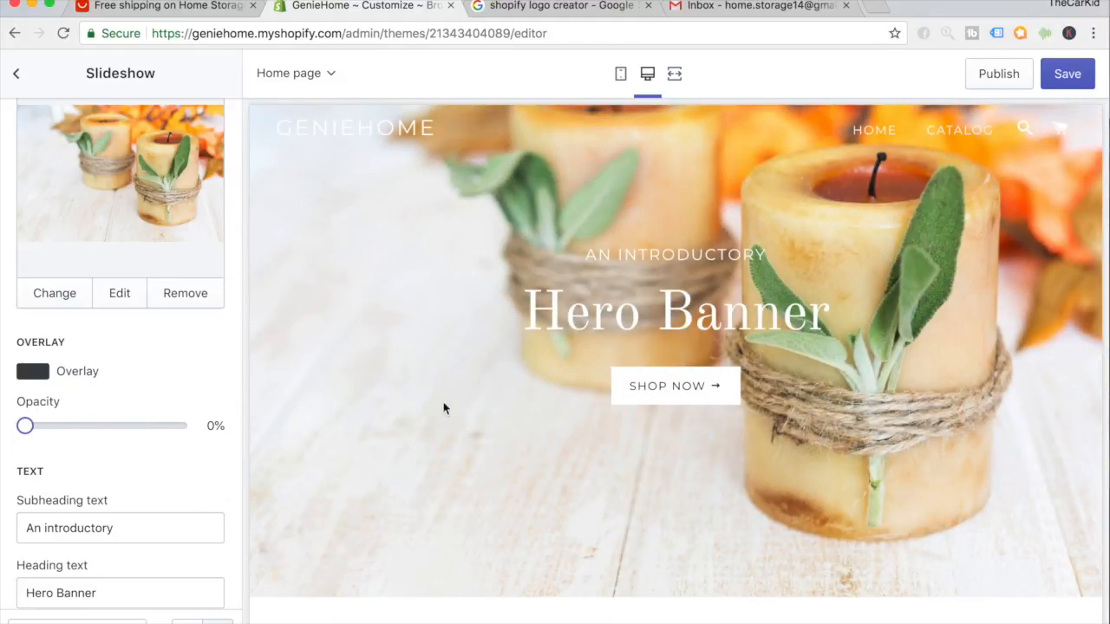
drag(25, 426, 64, 426)
scroll(75, 376, down, 4)
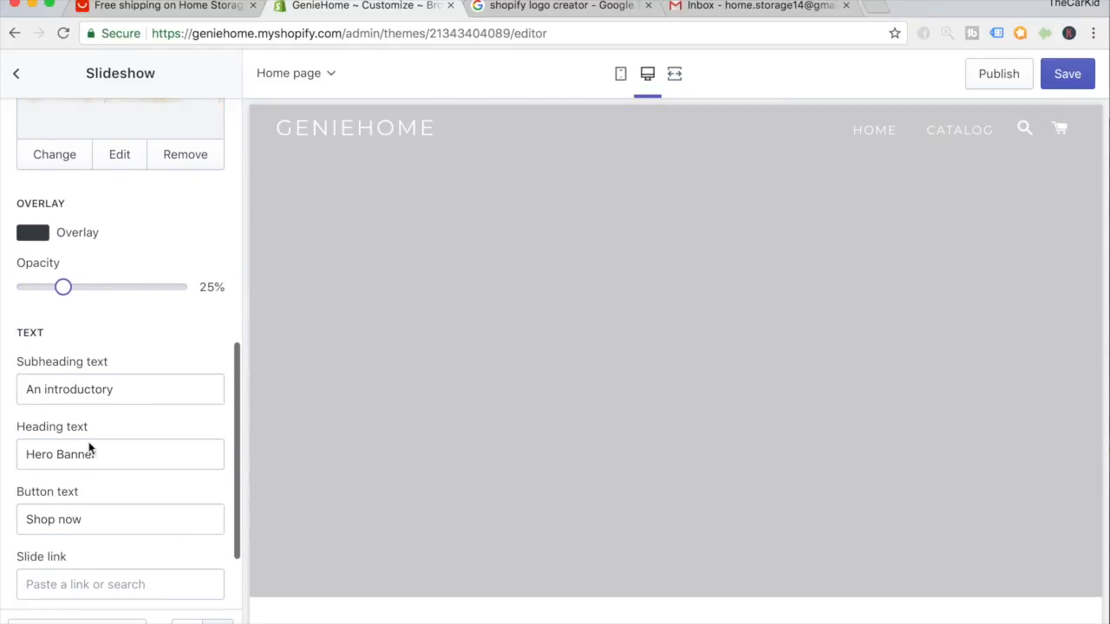
scroll(72, 487, down, 2)
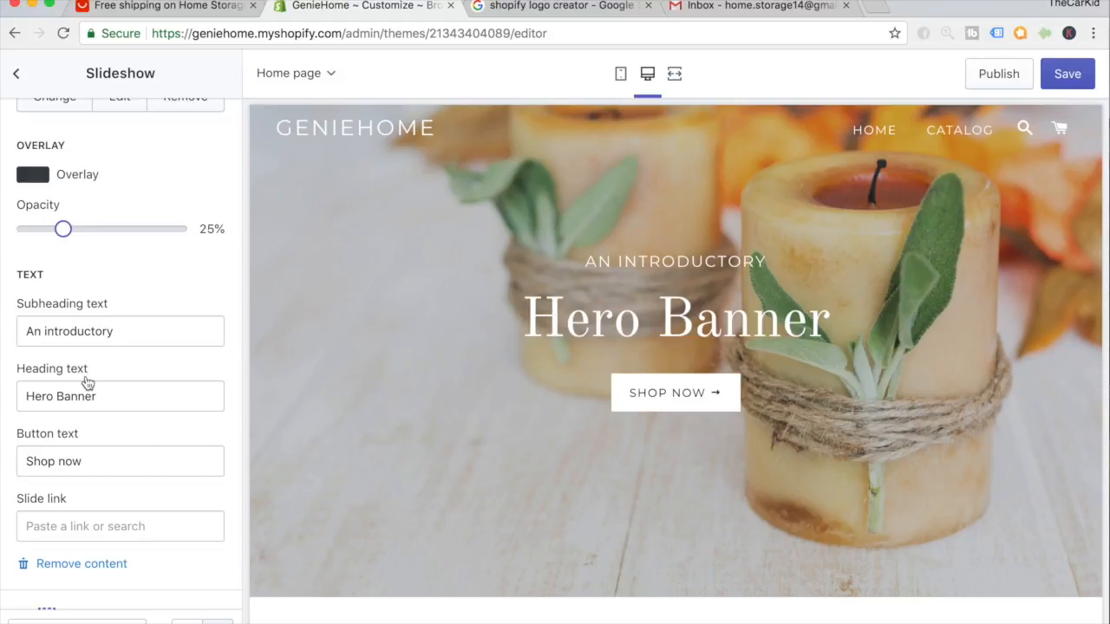
Replace the subheading with 'Summe Sale' and the heading with 'Up To 73% Off'.
double_click(86, 334)
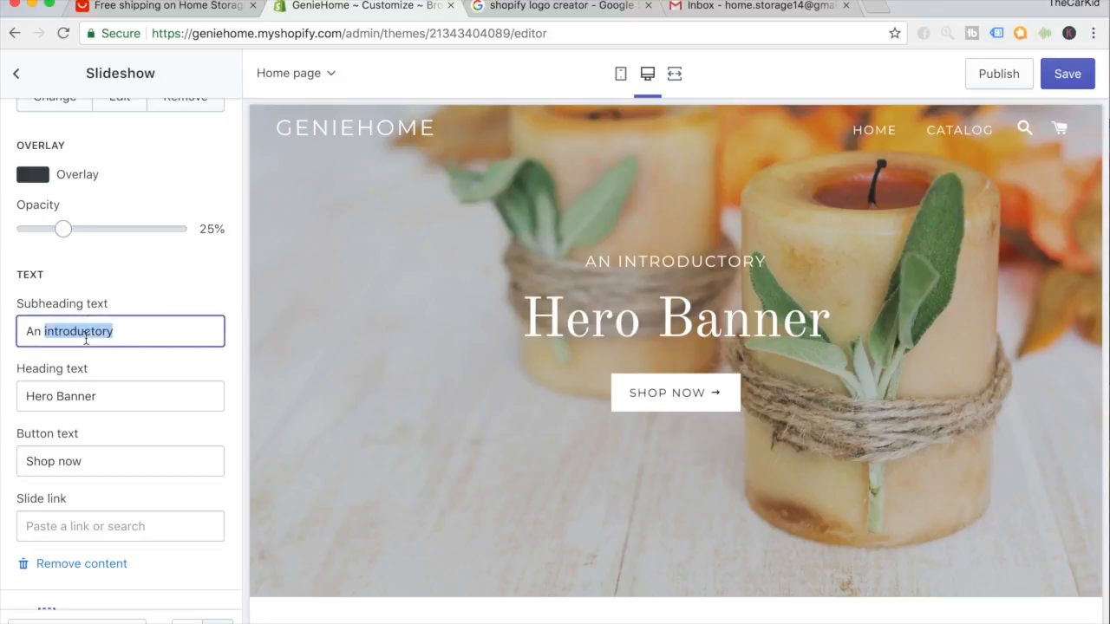
triple_click(87, 333)
text(Summe Sae)
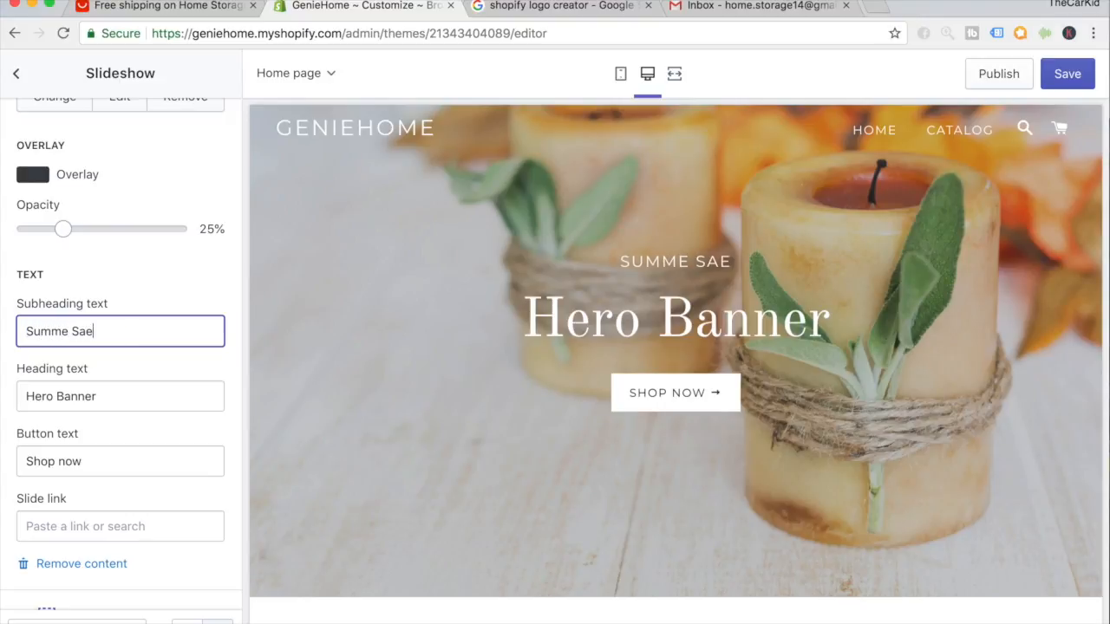
key(BackSpace)
text(le)
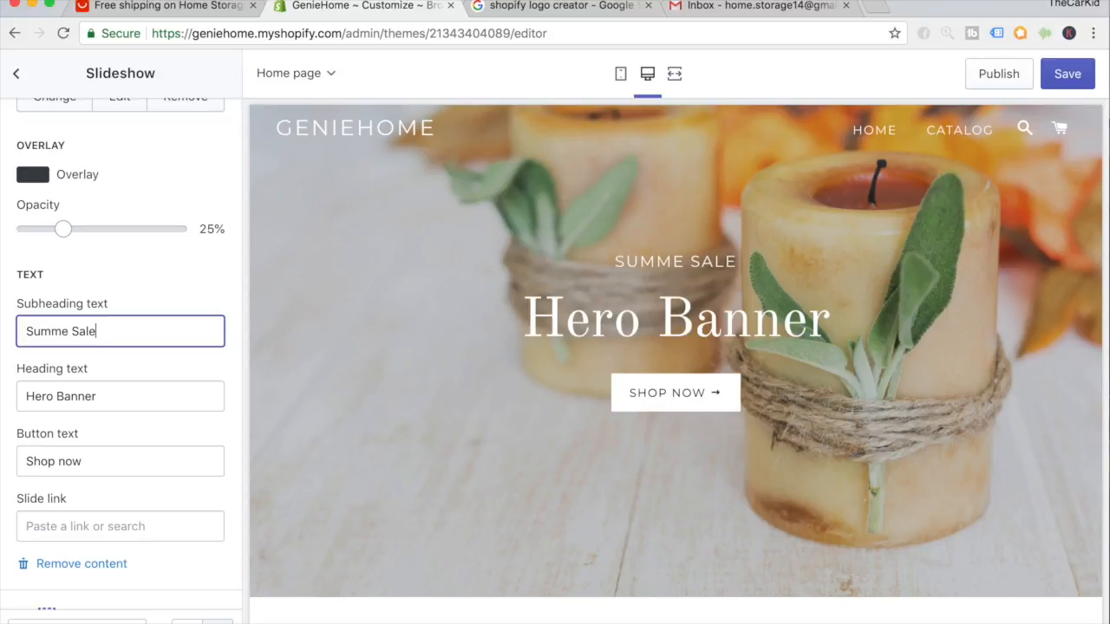
triple_click(62, 395)
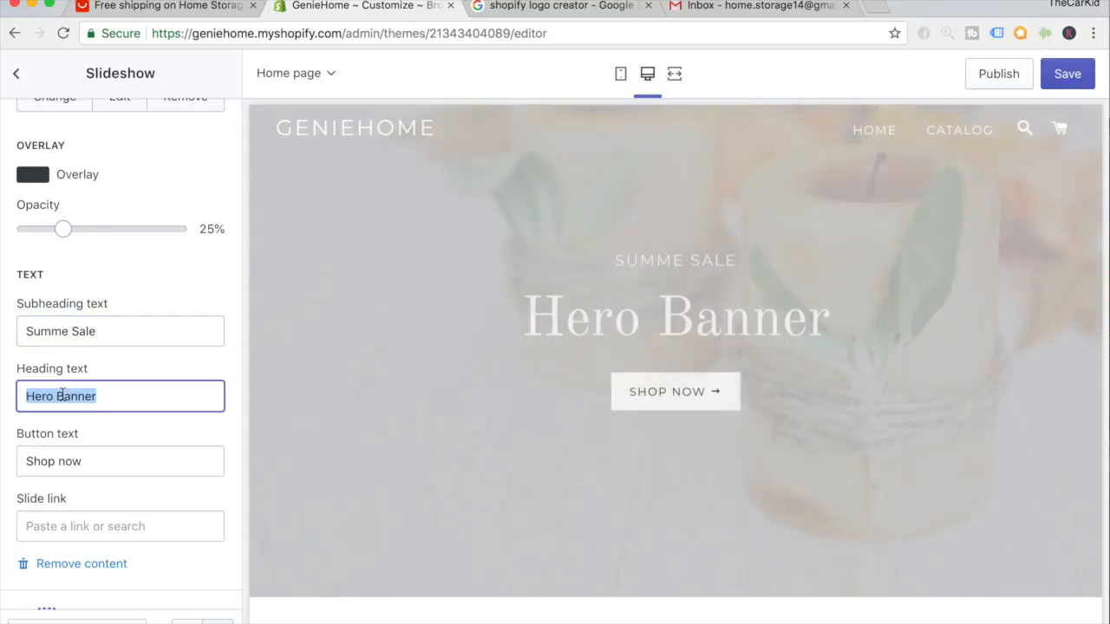
text(Uo)
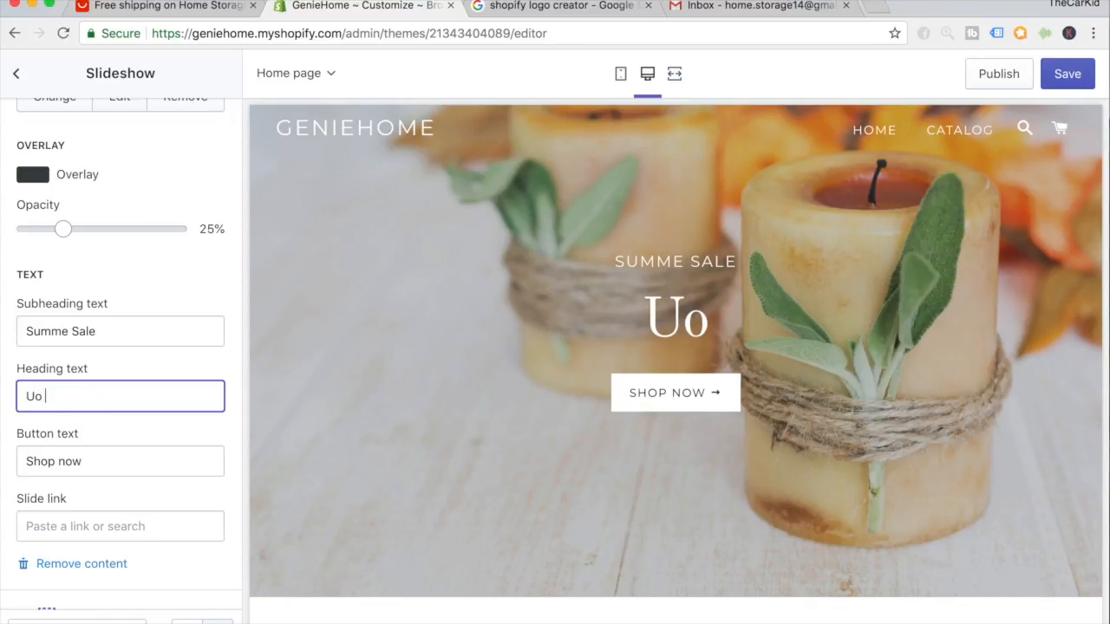
key(BackSpace)
text(p To 69)
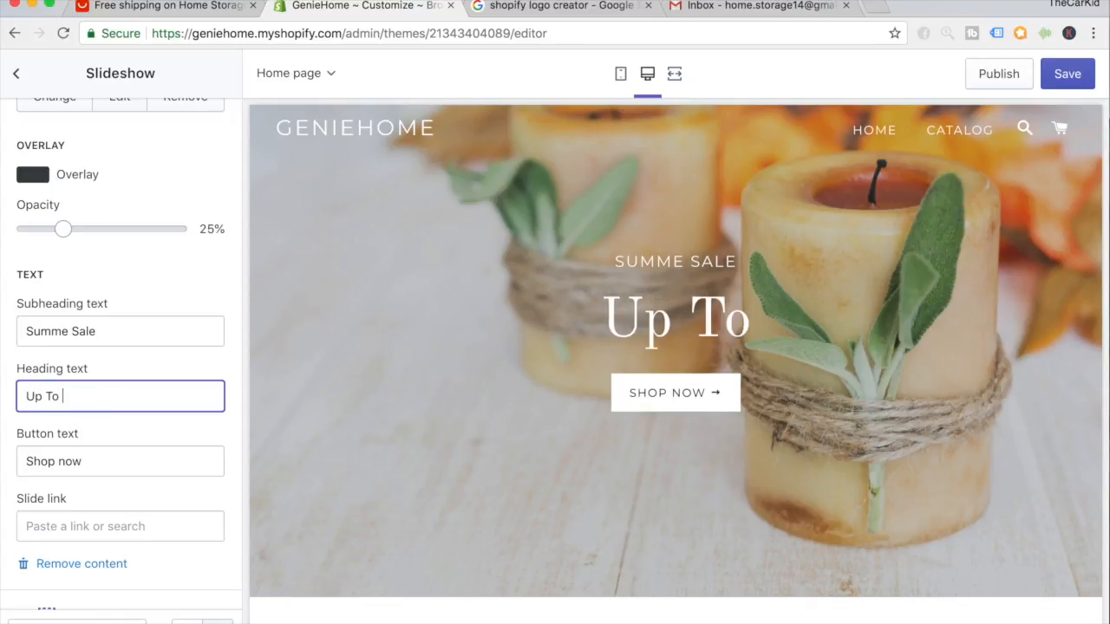
key(BackSpace)
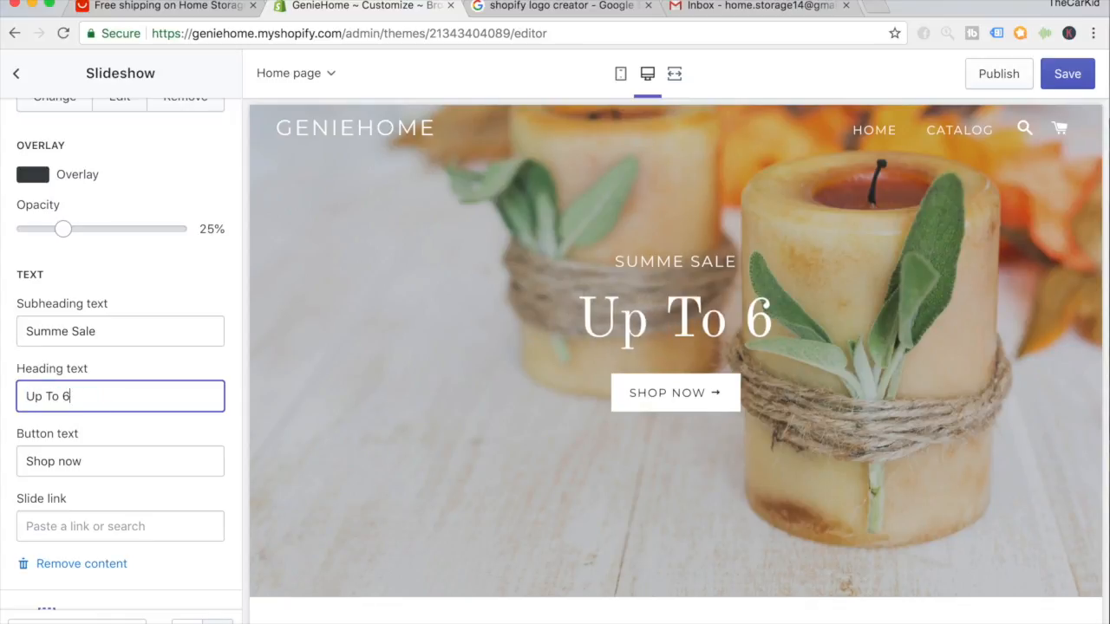
key(BackSpace)
text(73% Off)
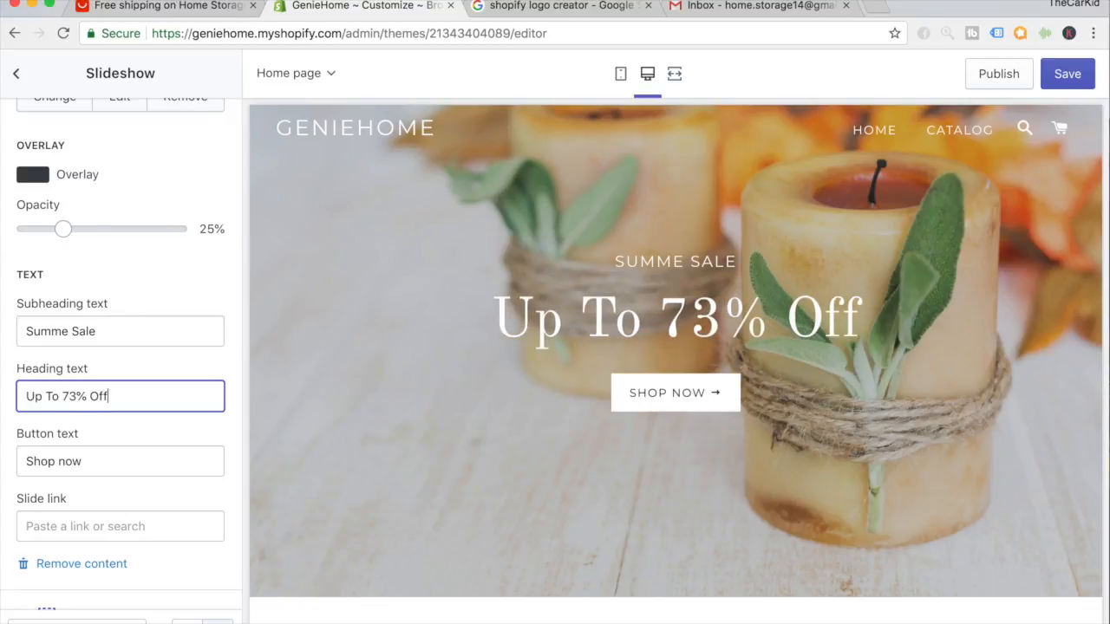
click(143, 426)
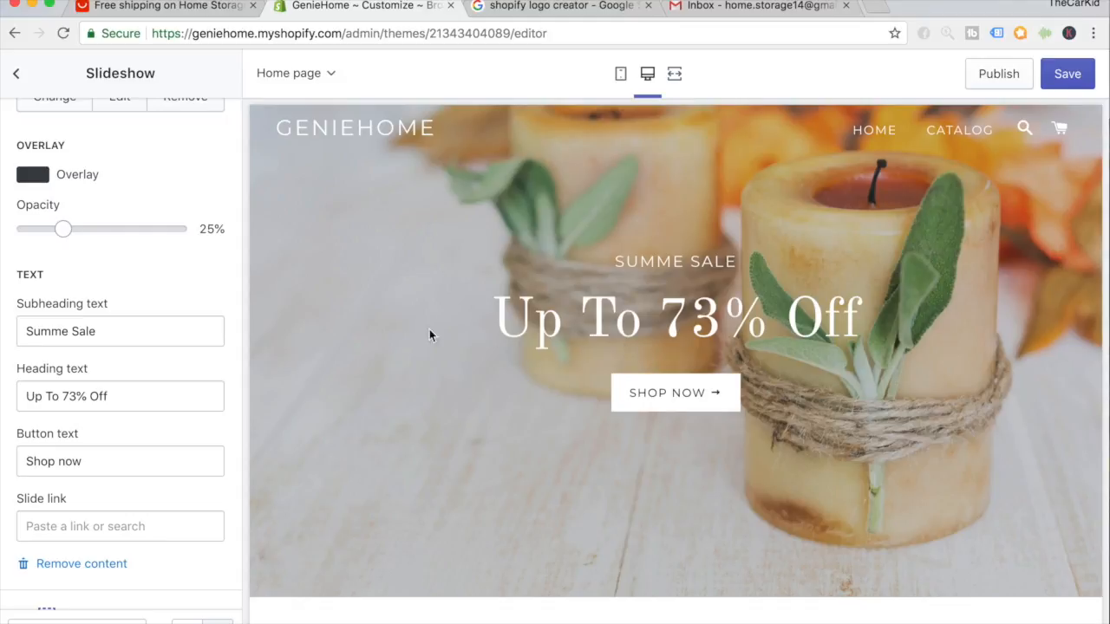
Swap them so the subheading reads 'Up To 73% Off' and the heading 'Summe Flash Sale'.
triple_click(111, 397)
key(ctrl+c)
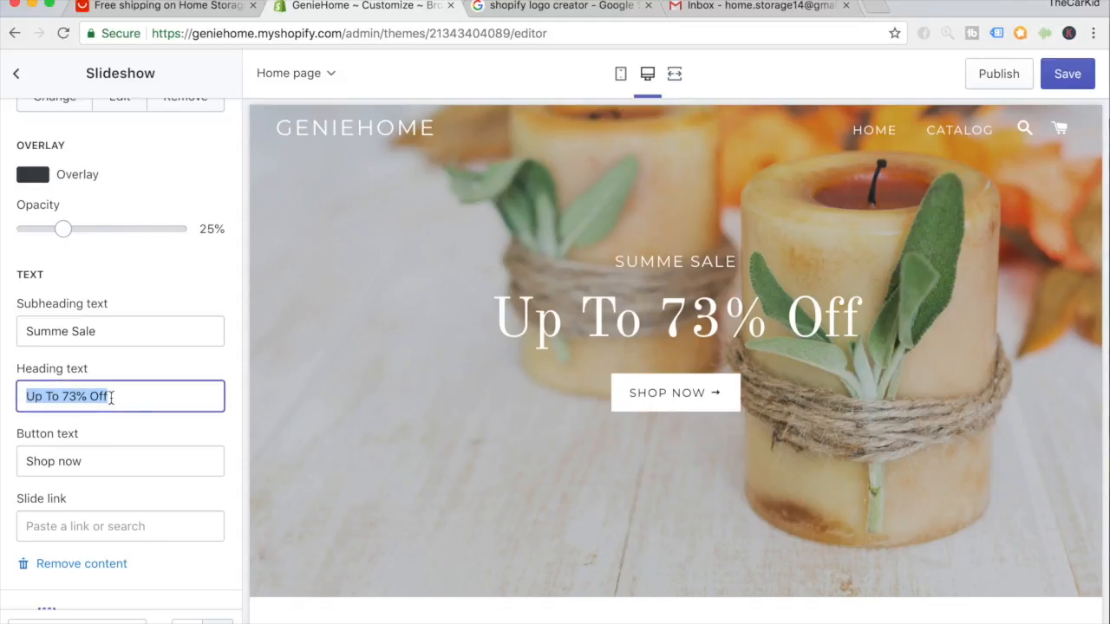
double_click(71, 333)
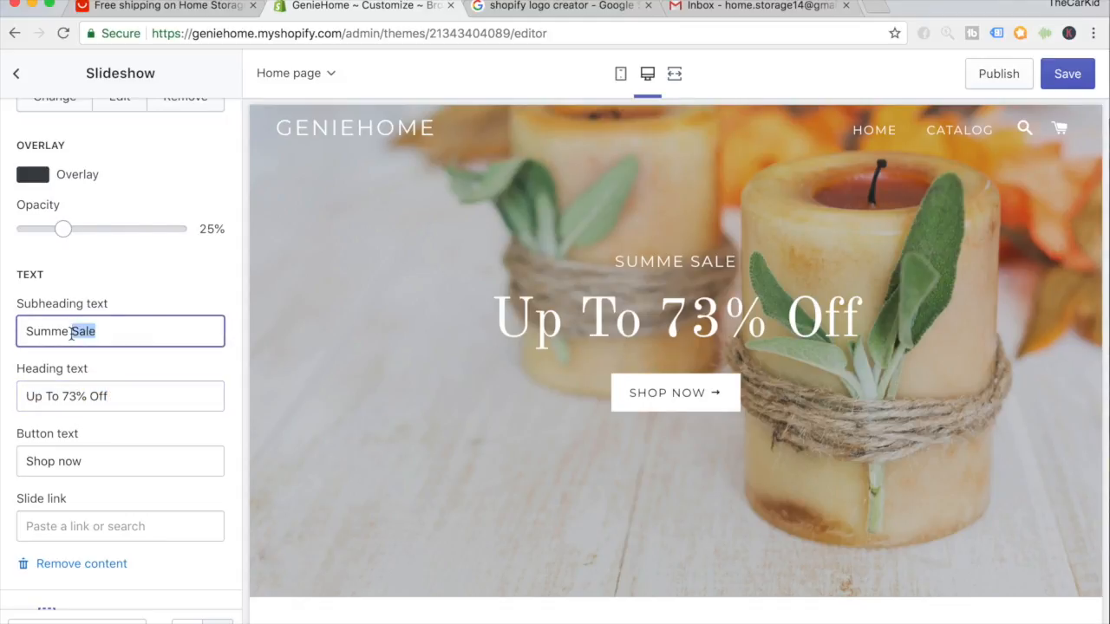
key(ctrl+a)
key(ctrl+v)
click(78, 390)
key(ctrl+a)
text(Sumem)
key(BackSpace)
key(BackSpace)
text(me Sale)
click(68, 397)
text(Fla)
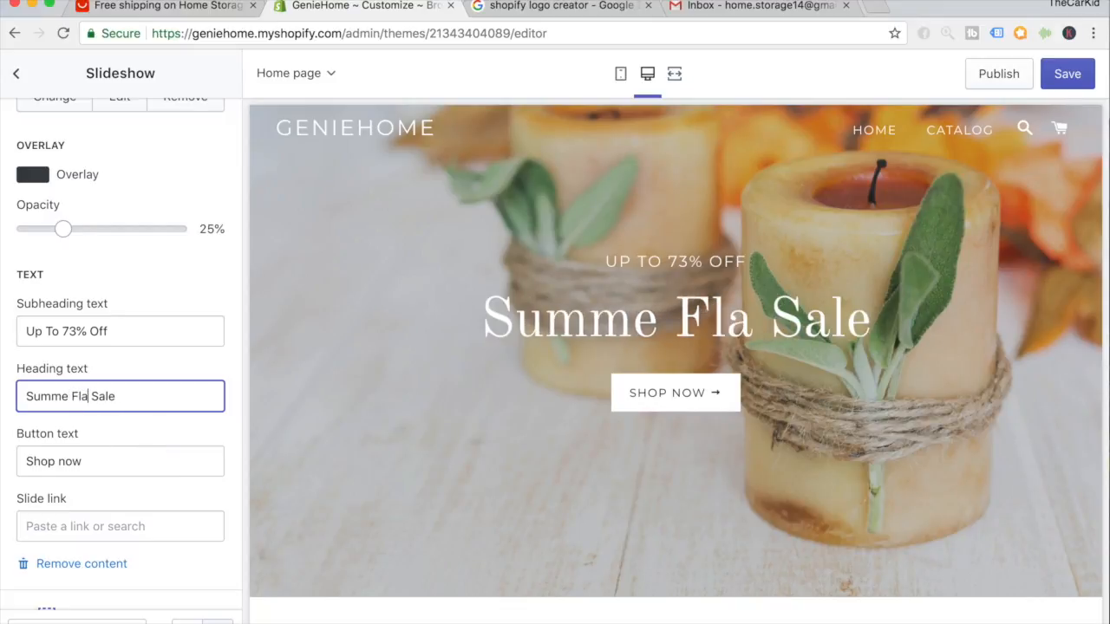
text(sh)
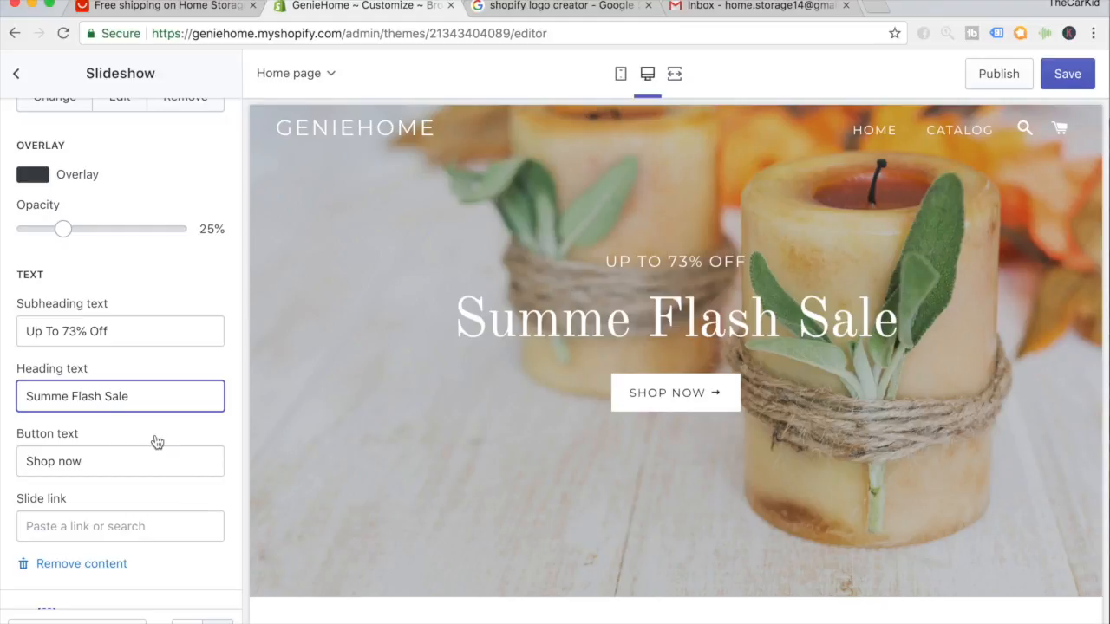
Set the slide's button link to All Collections.
scroll(206, 389, down, 2)
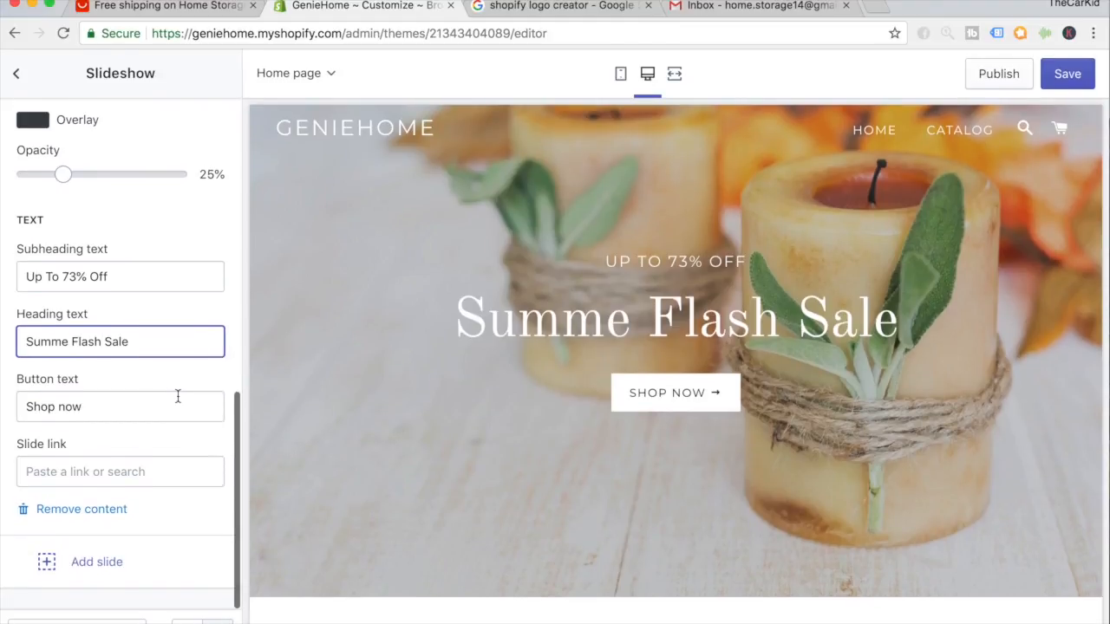
click(76, 469)
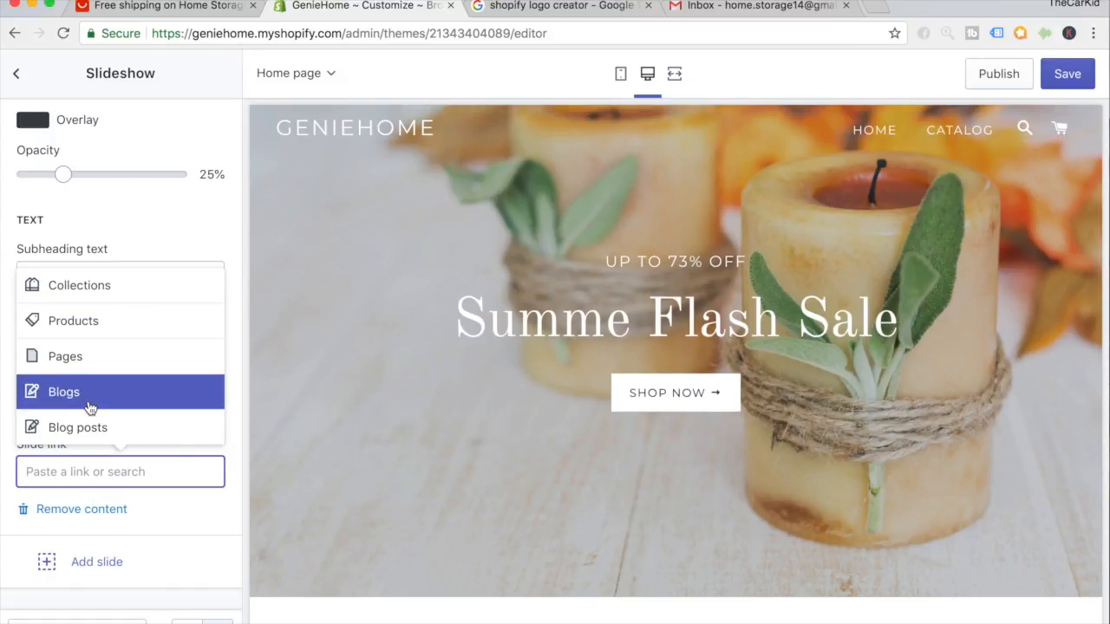
click(85, 288)
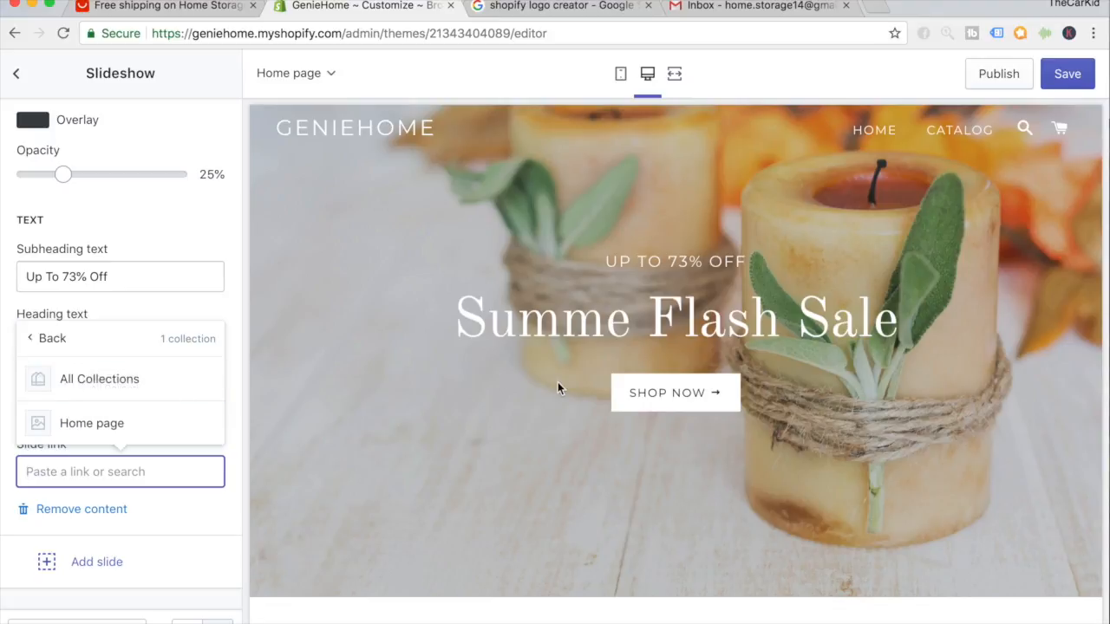
click(119, 384)
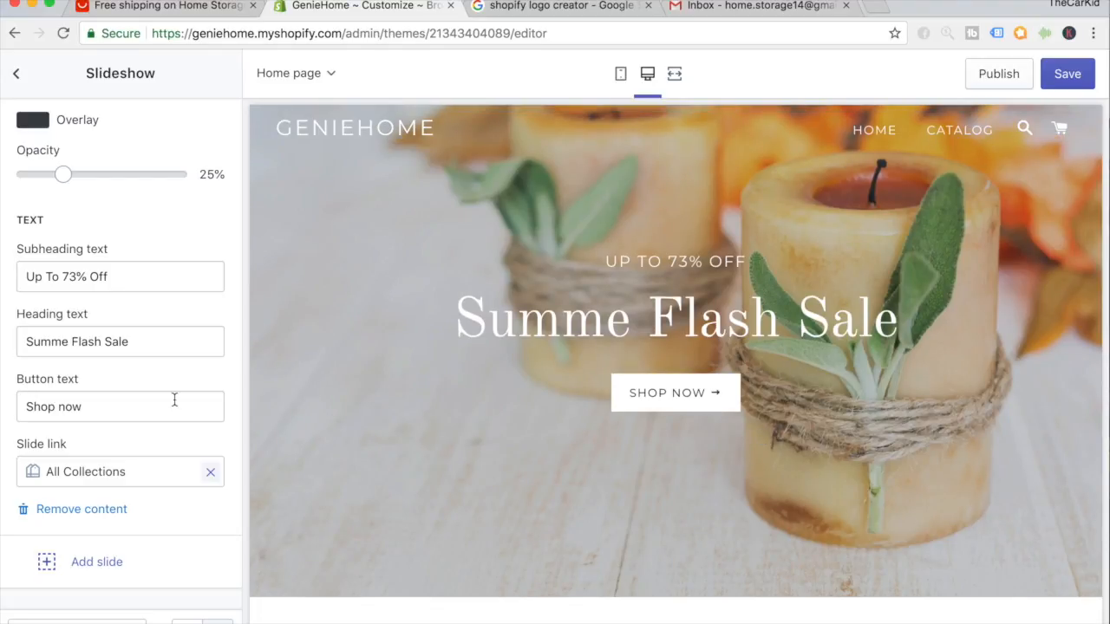
scroll(174, 395, up, 5)
scroll(171, 350, up, 4)
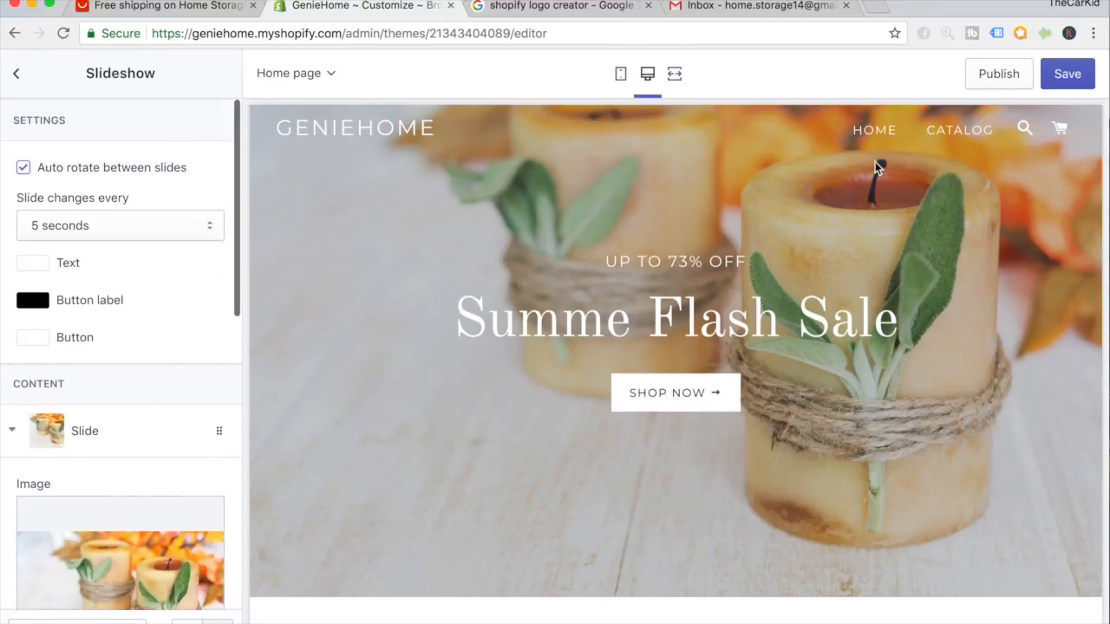
Save the theme, check the mobile preview, then return to desktop view and the sections list.
click(1067, 76)
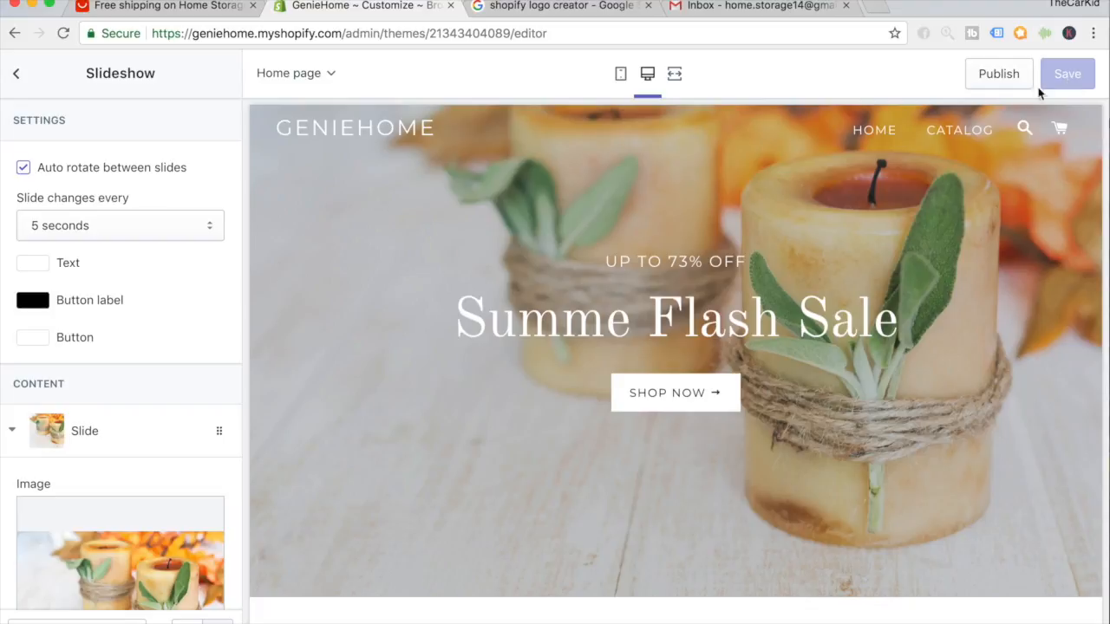
click(621, 75)
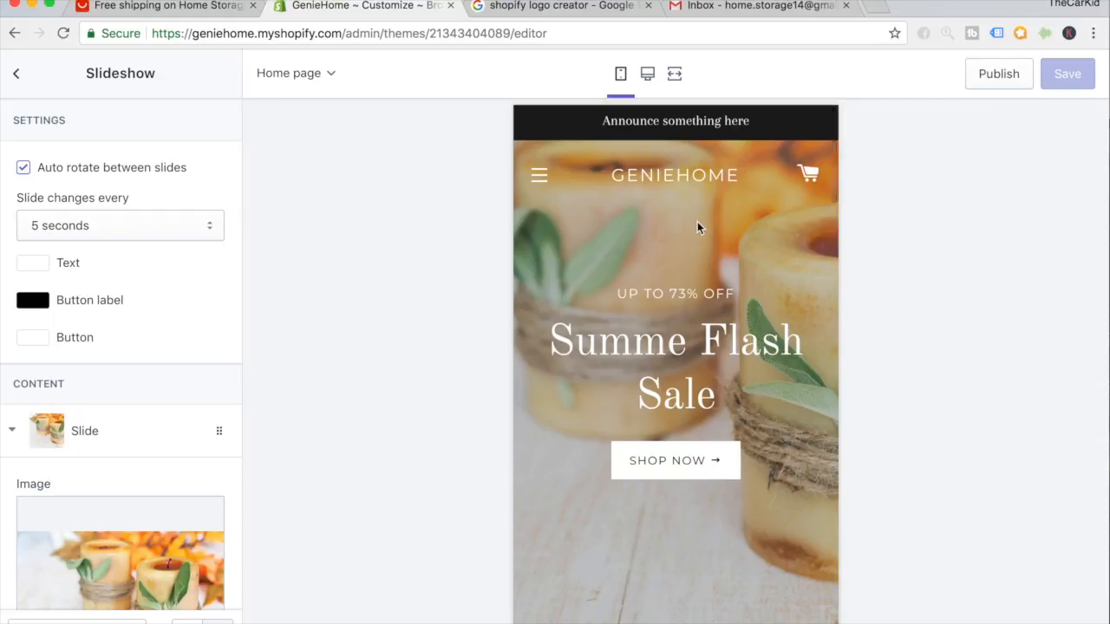
scroll(699, 228, down, 5)
scroll(699, 228, down, 15)
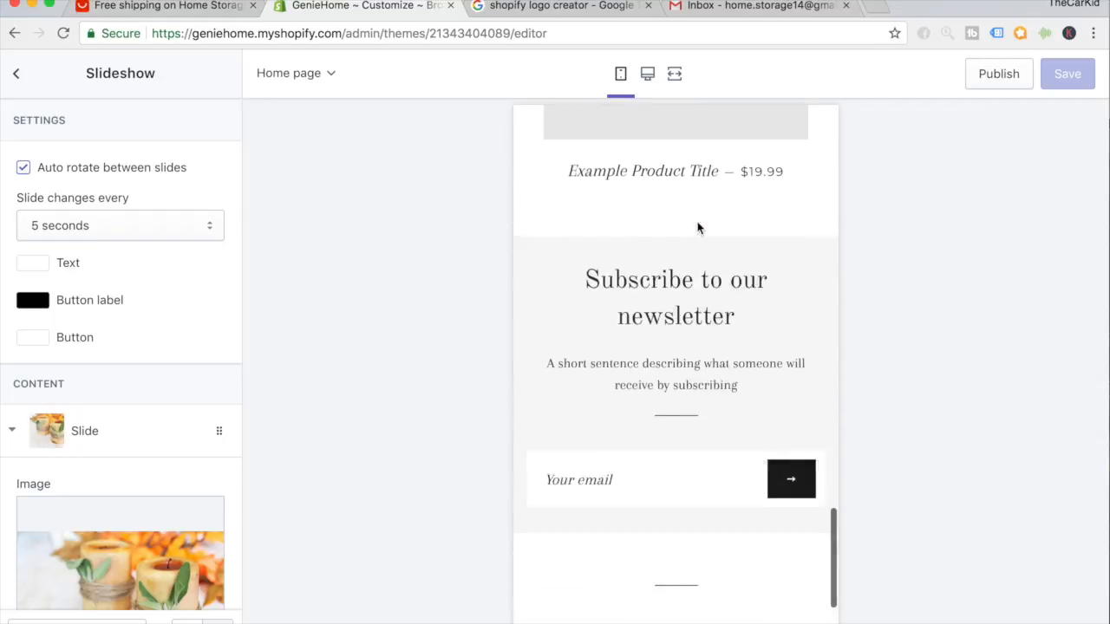
scroll(699, 228, up, 20)
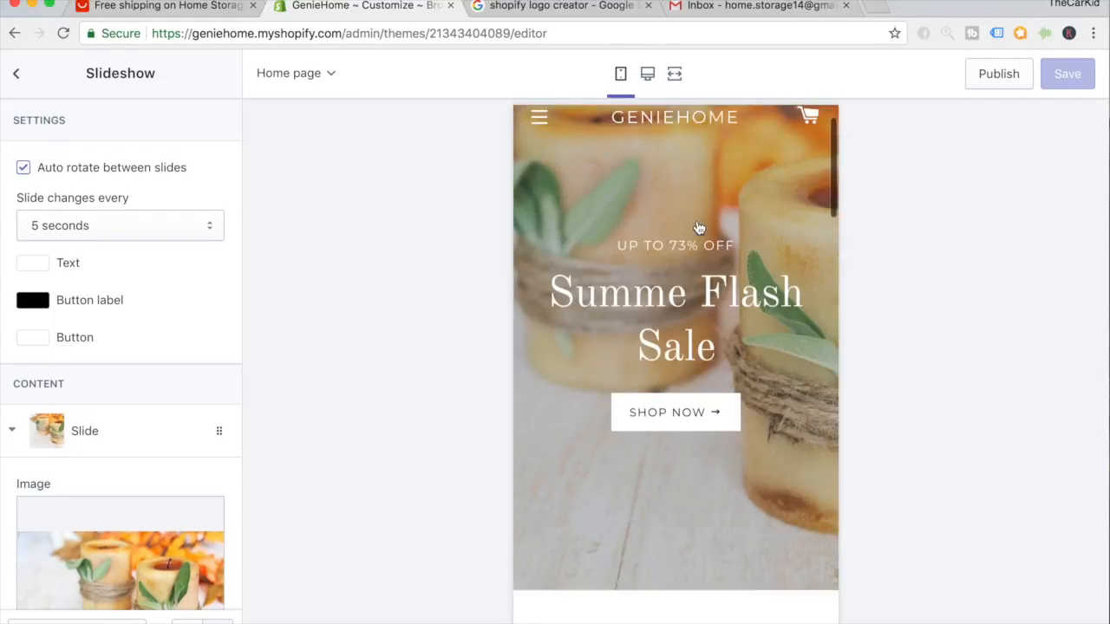
click(646, 86)
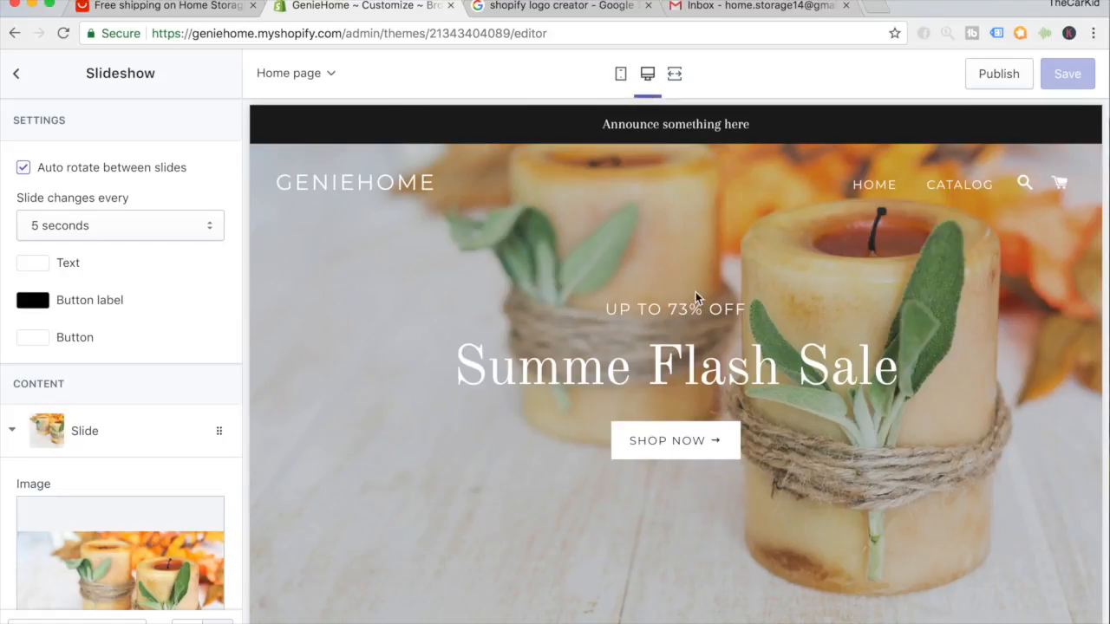
click(16, 75)
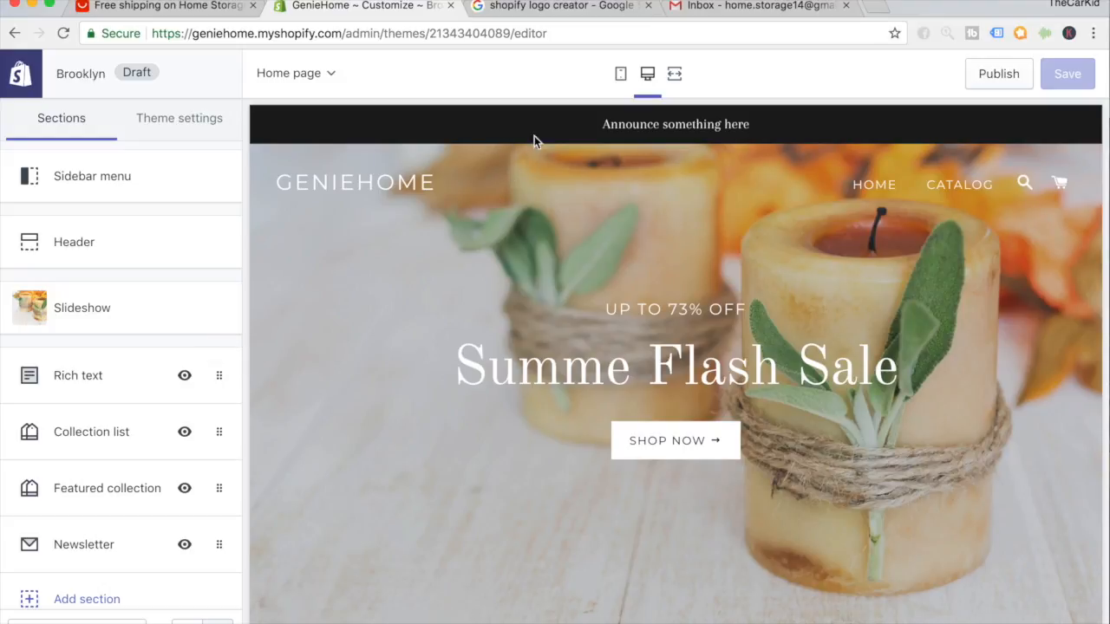
Open the Header section and scroll to its announcement bar reading 'Announce something here'.
click(198, 248)
scroll(200, 250, down, 3)
scroll(200, 249, up, 4)
scroll(158, 303, down, 6)
scroll(157, 303, down, 5)
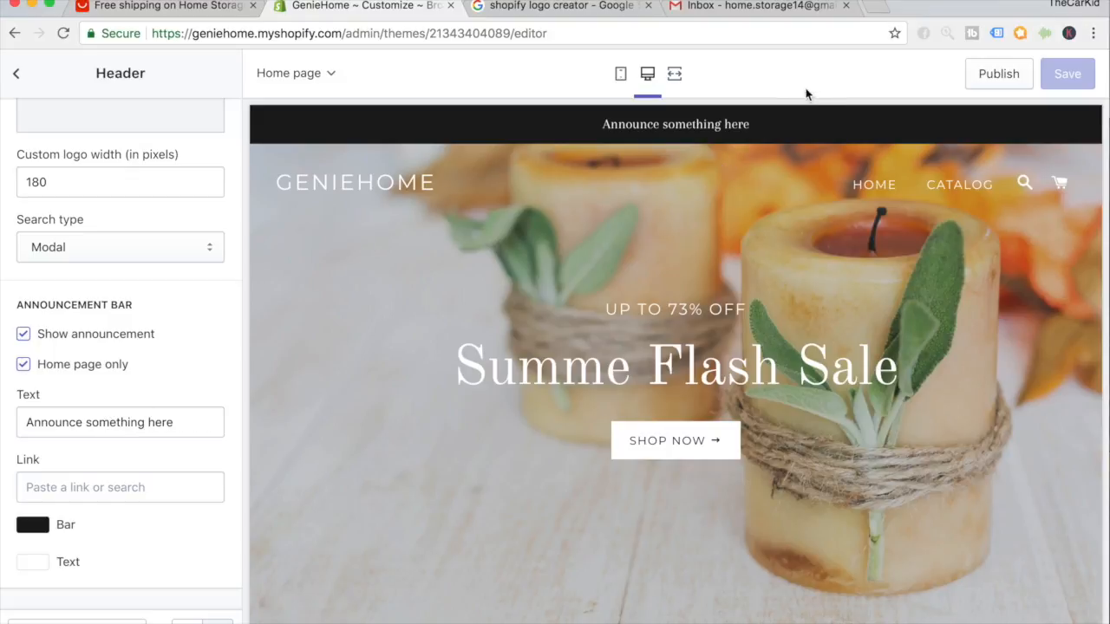
Go to Emojipedia in a new browser tab.
click(872, 8)
text(emojipedia.org/people/)
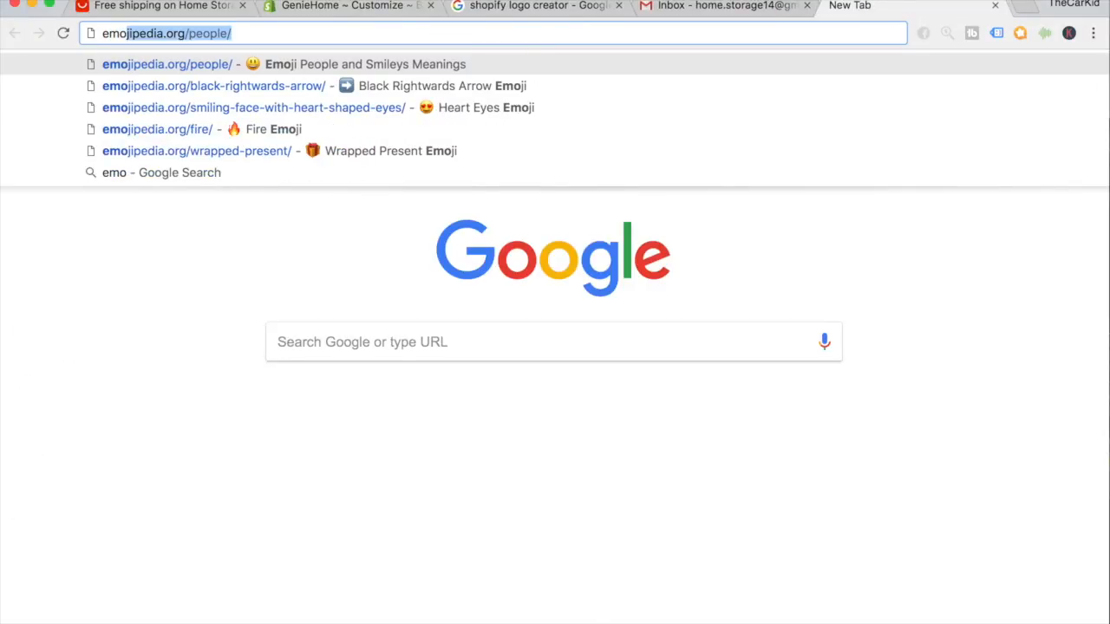
key(Return)
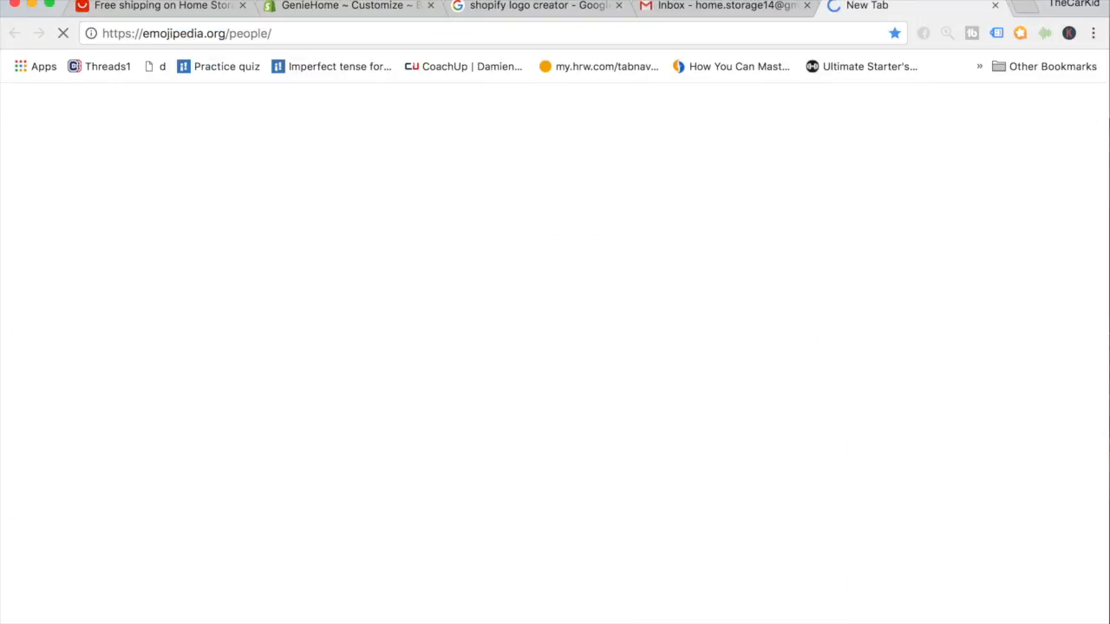
scroll(562, 201, down, 5)
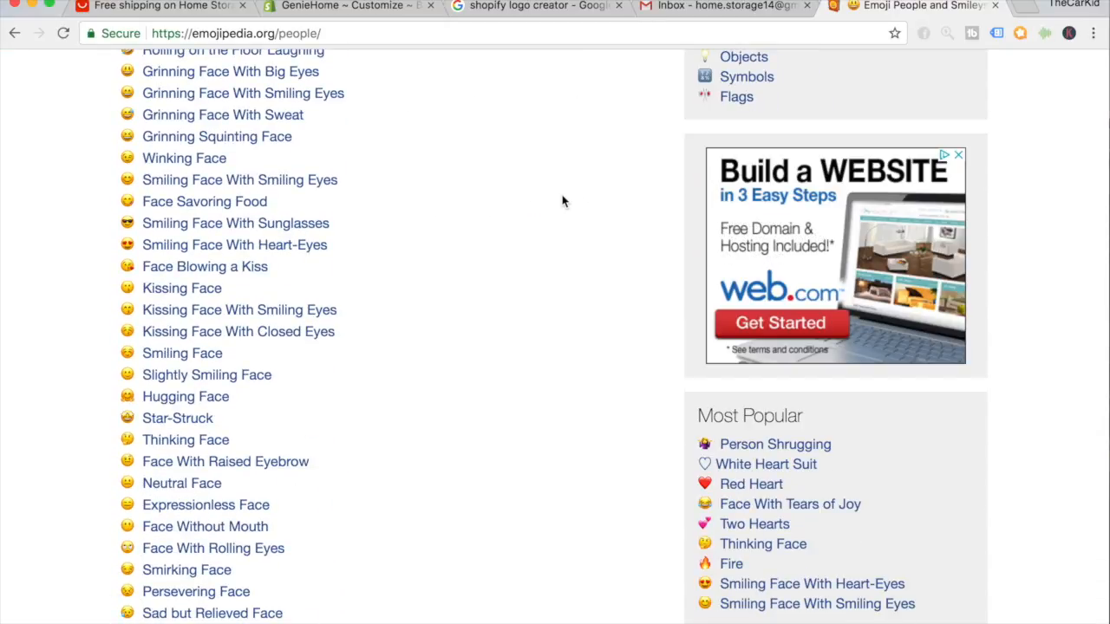
scroll(562, 201, up, 5)
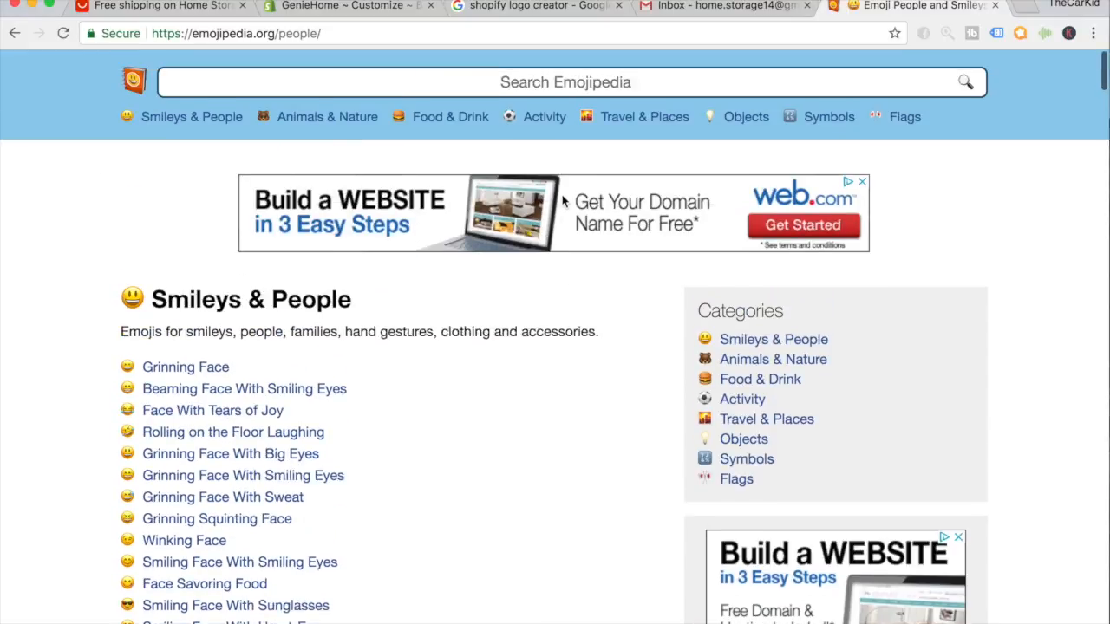
Search 'present', copy the Wrapped Gift emoji and return to the Shopify editor tab.
click(548, 81)
text(present)
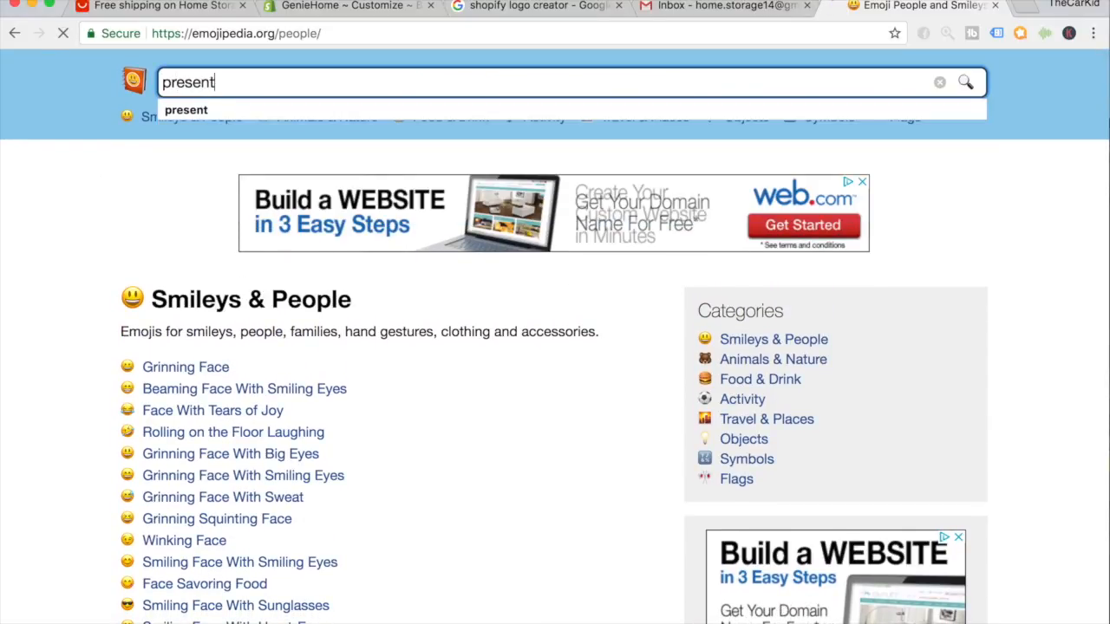
key(Return)
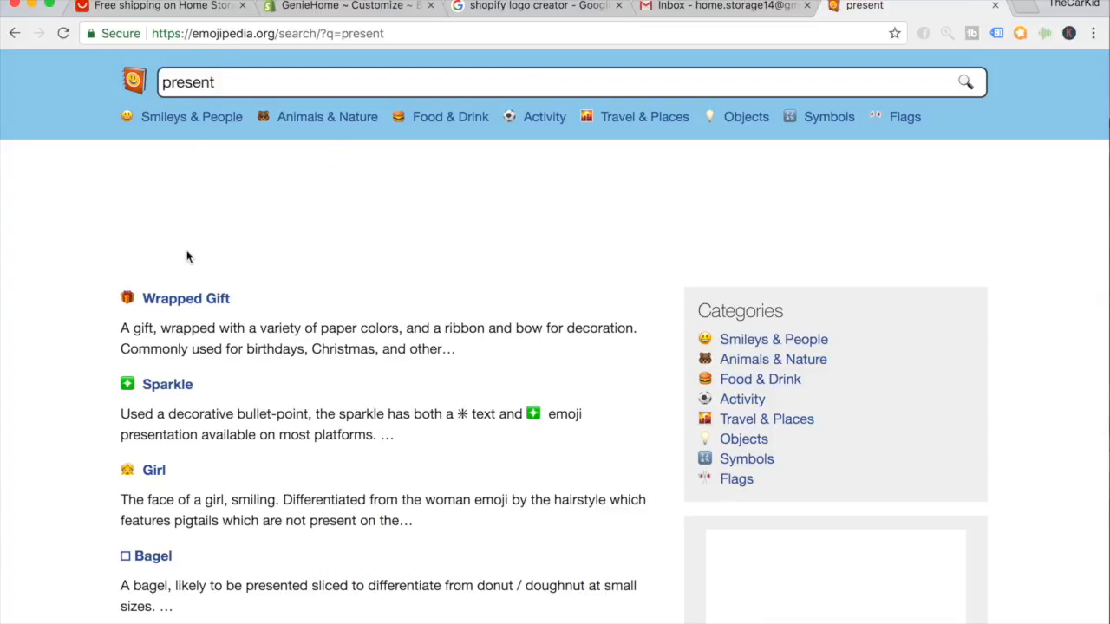
click(177, 299)
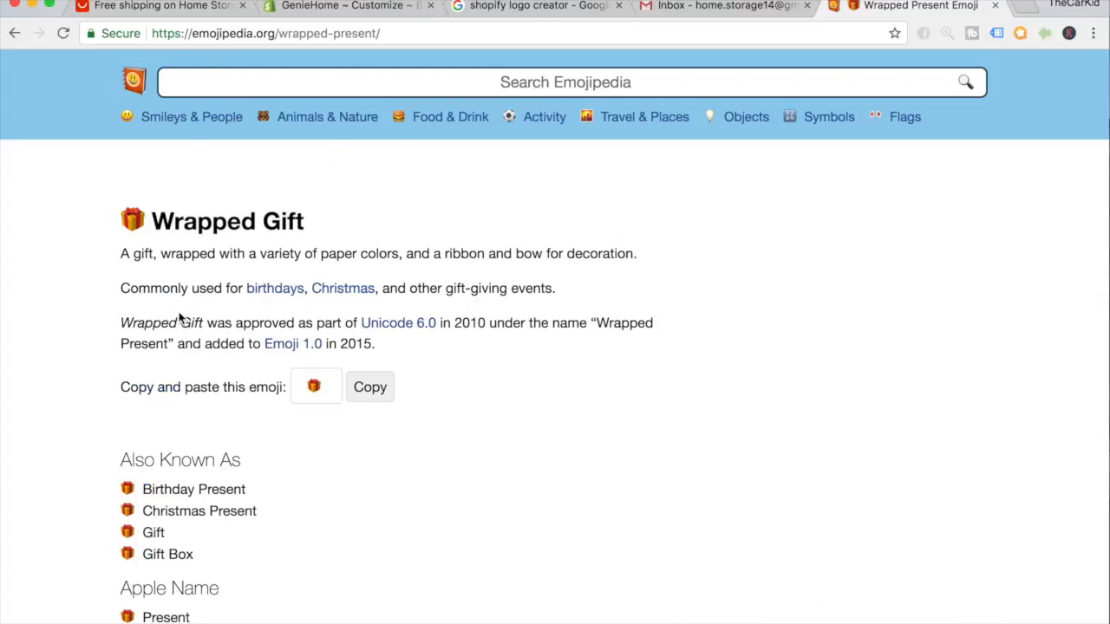
scroll(178, 317, down, 2)
click(369, 386)
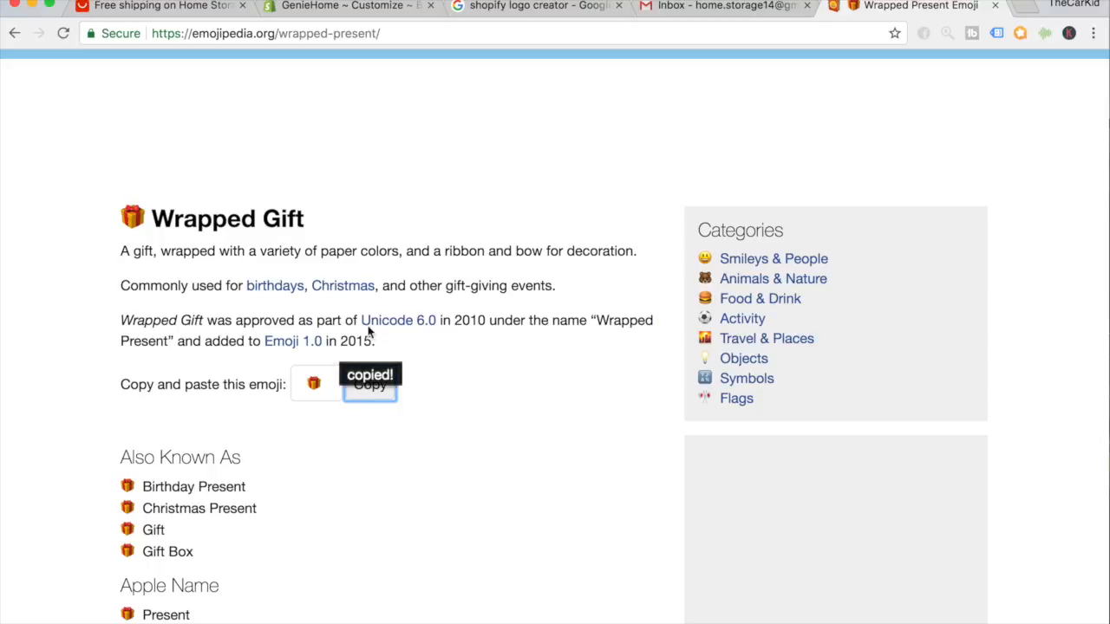
click(347, 6)
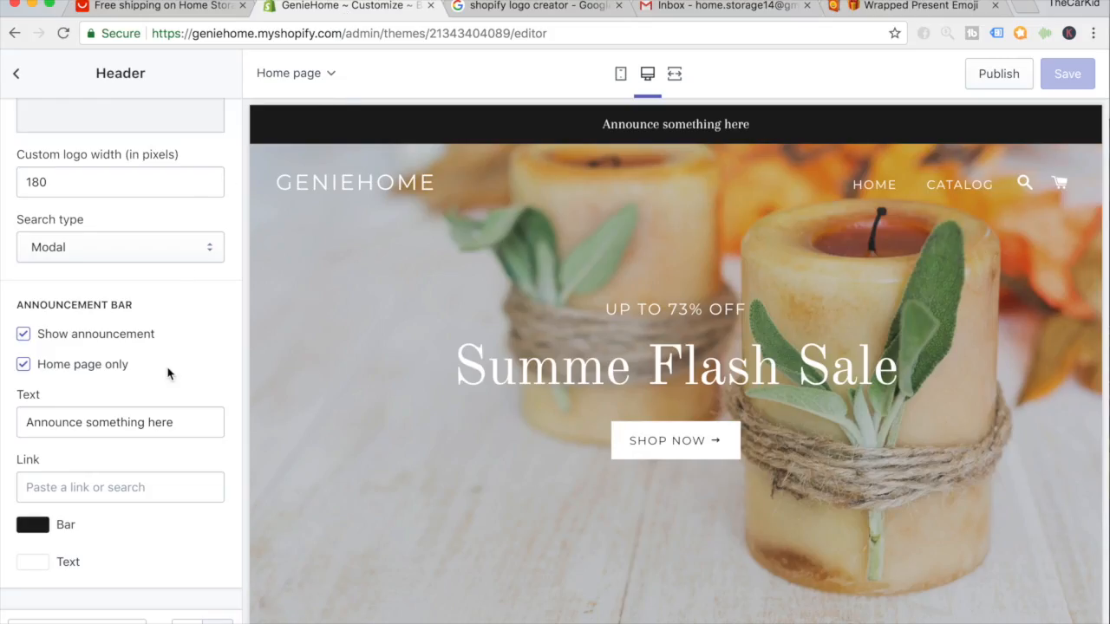
Replace the placeholder announcement text with '🎁 Use Promo Code "WELCOME" For 15% Off'.
scroll(168, 372, up, 2)
click(149, 443)
triple_click(149, 443)
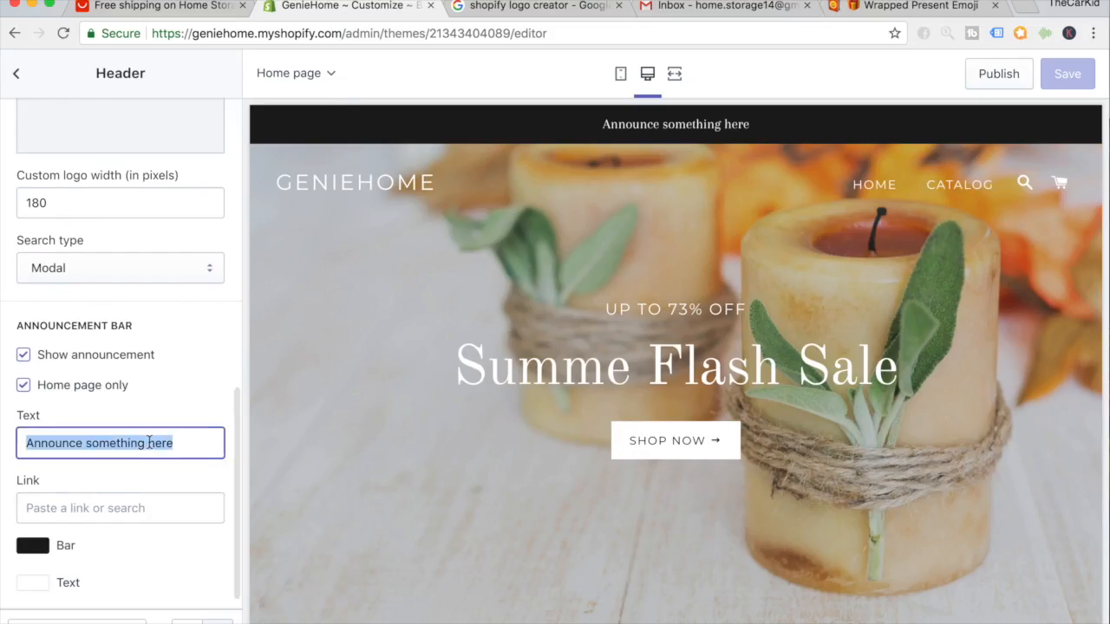
key(super+v)
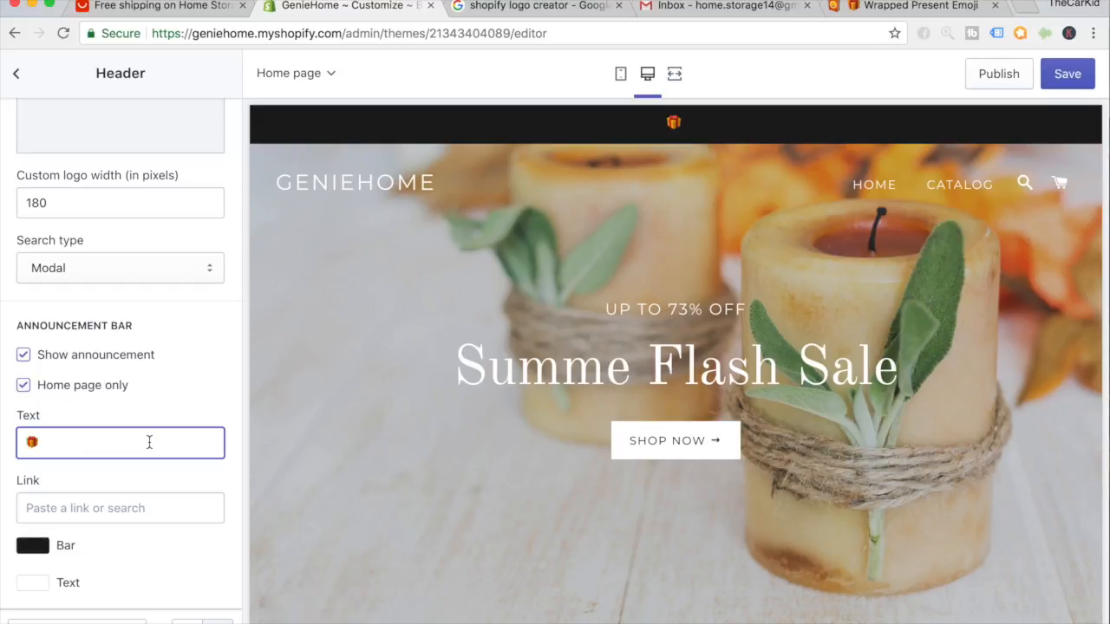
text(Use Promo)
text(C)
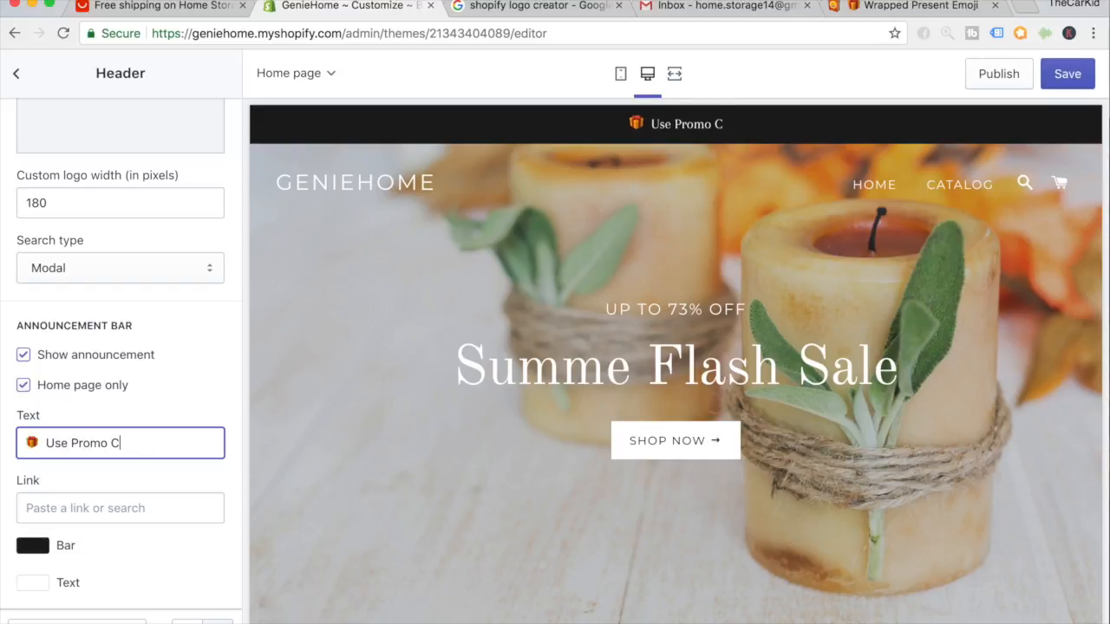
text(ode "W)
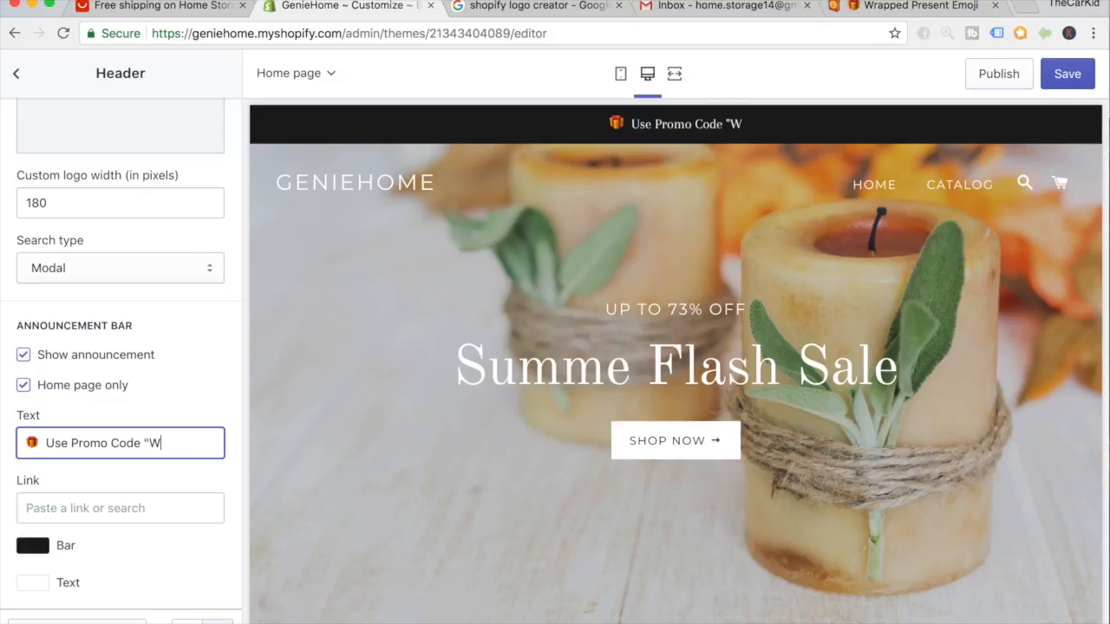
text(ELCOME")
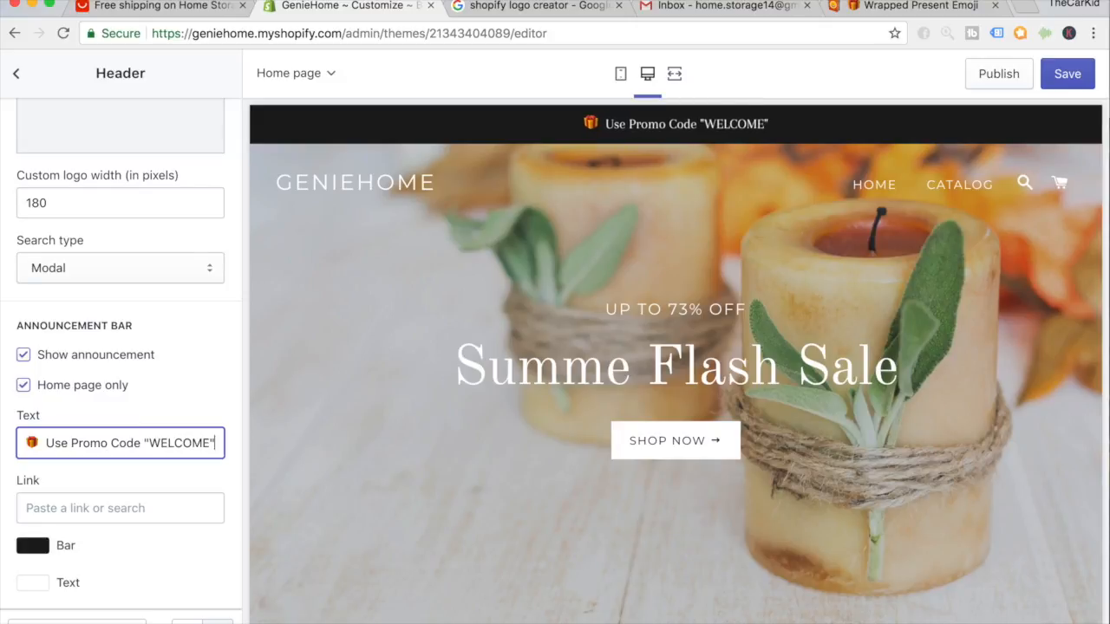
text( For)
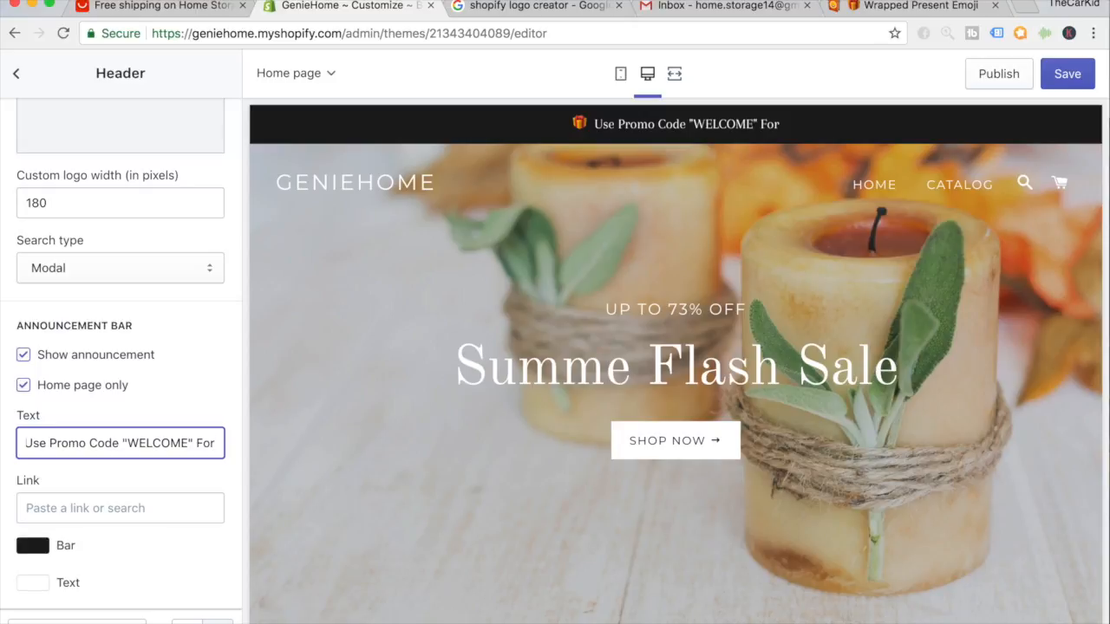
text( 15% Off)
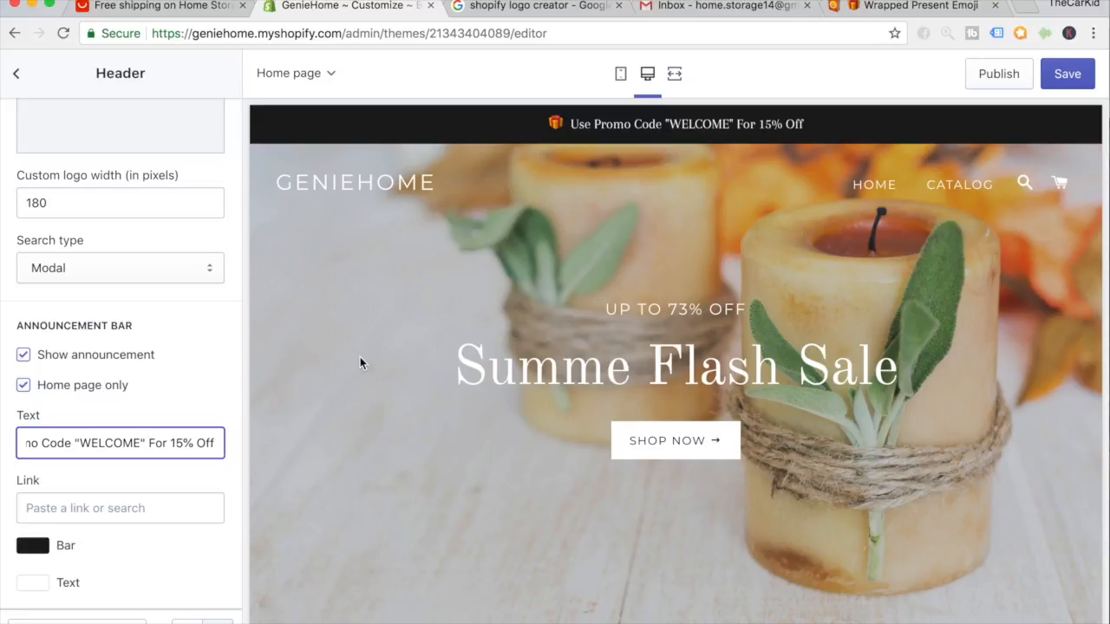
Append '| Free Shipping Worldwide 🎁' so the message ends with a gift emoji.
click(217, 444)
text(|)
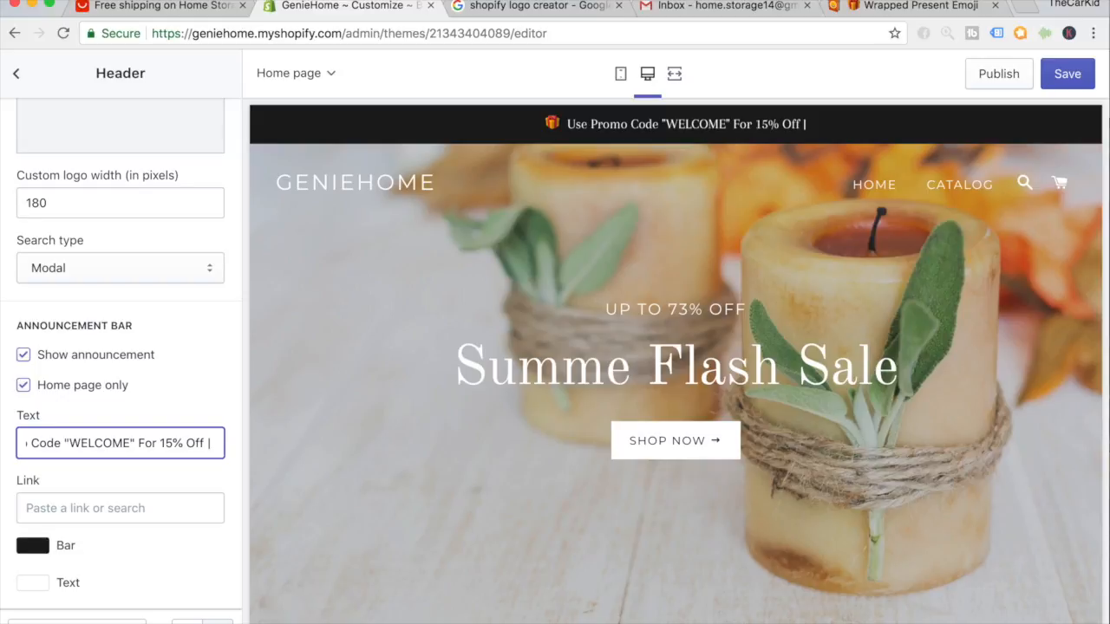
text(Fr)
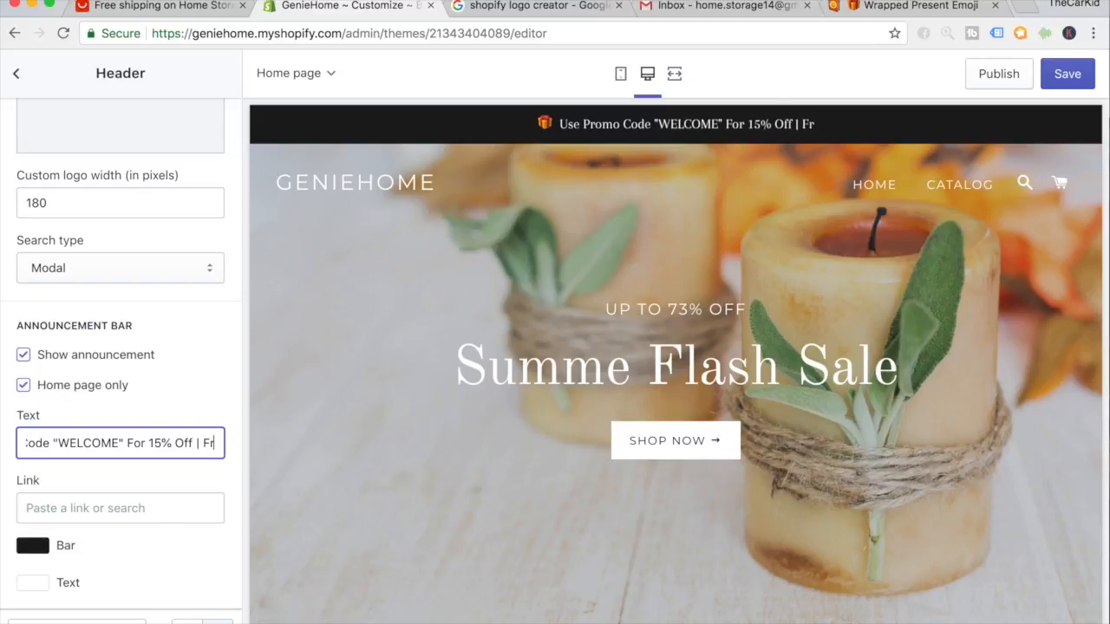
text(ee Shipping)
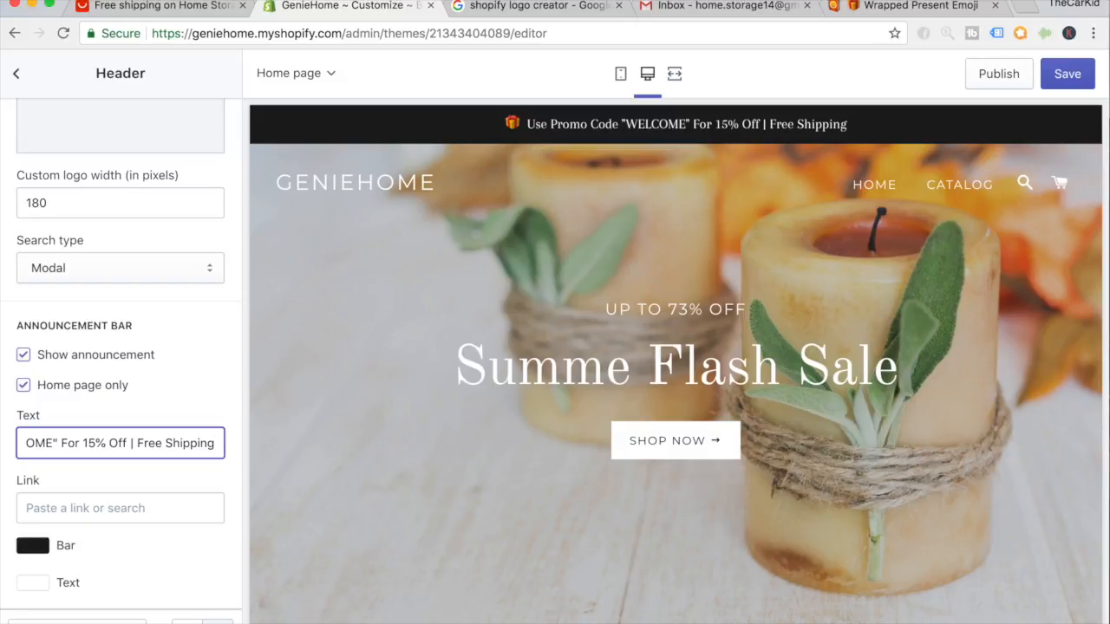
text( World)
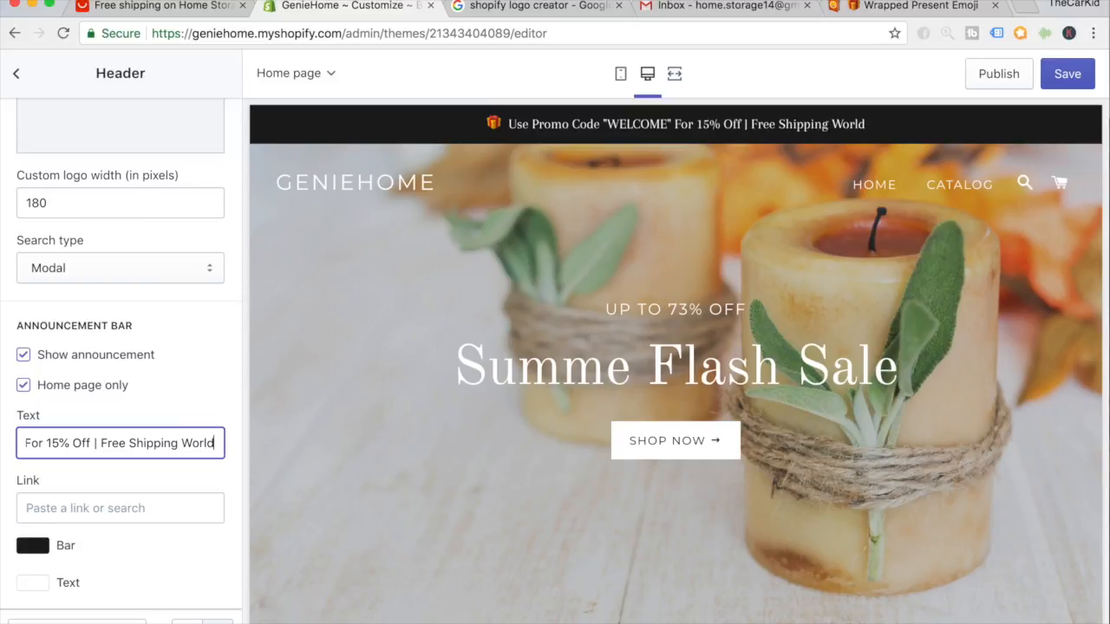
text(iwide)
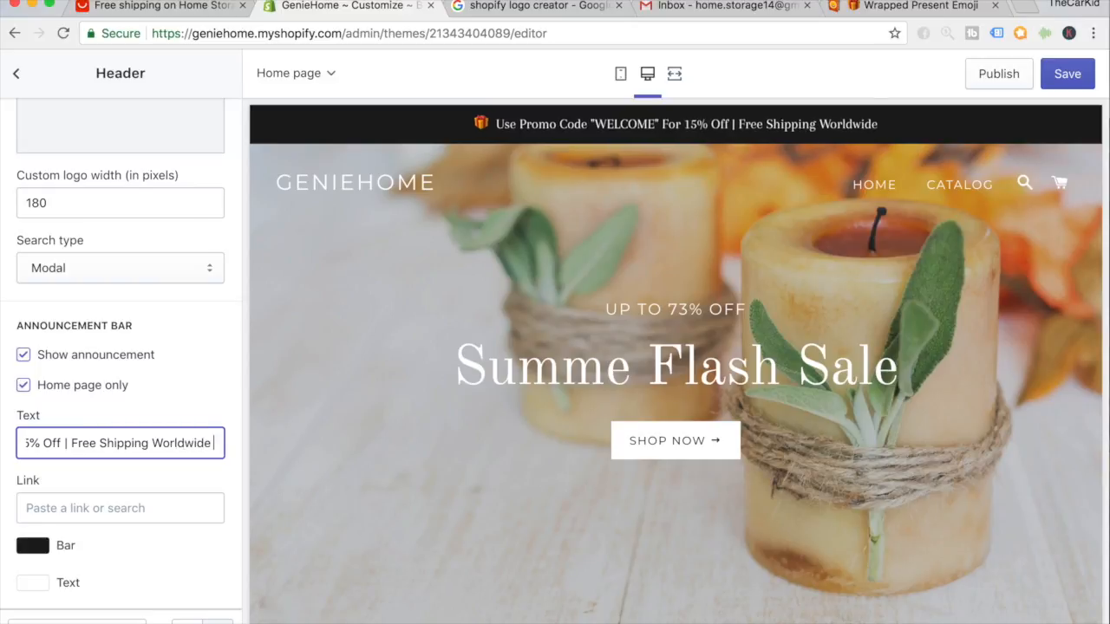
key(super+v)
key(BackSpace)
key(super+v)
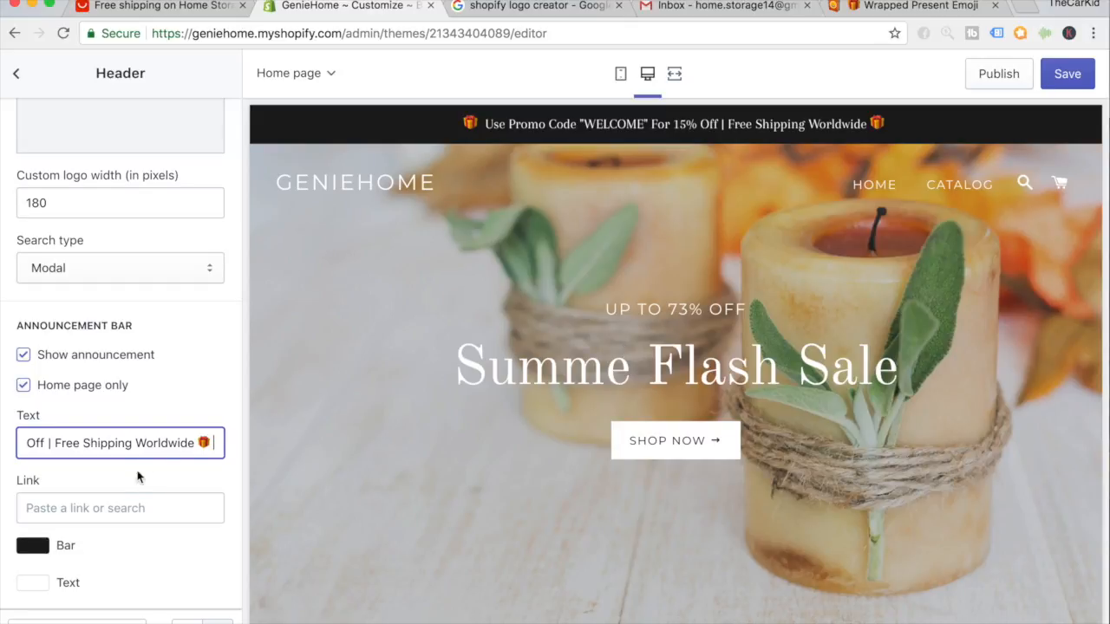
click(131, 508)
Choose Collections > All Collections as the announcement bar's link destination.
click(87, 323)
click(130, 415)
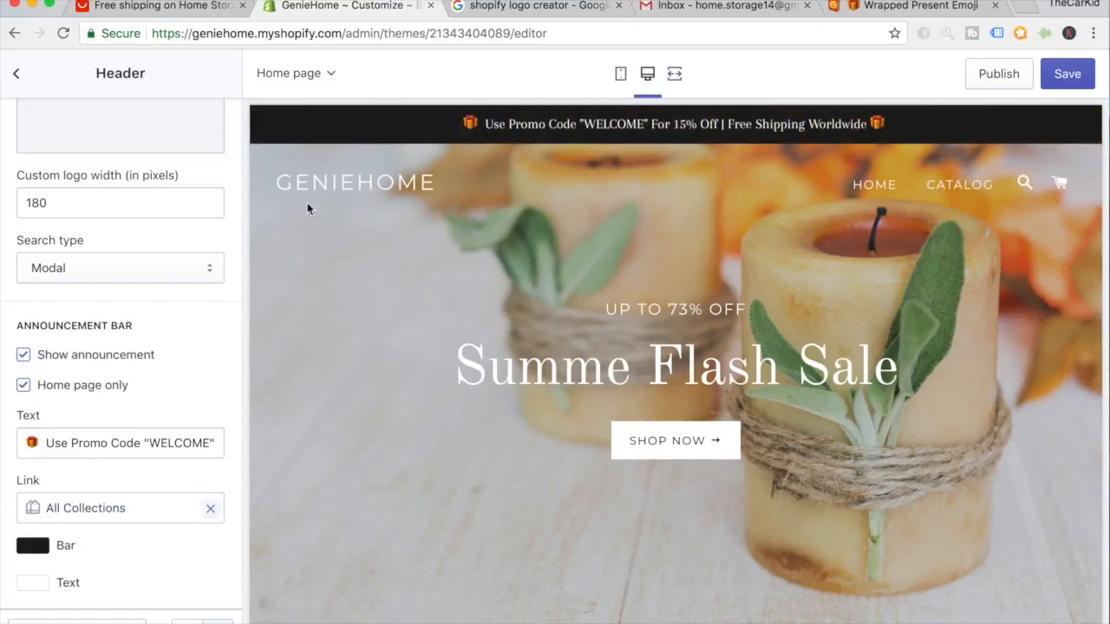
scroll(227, 314, down, 1)
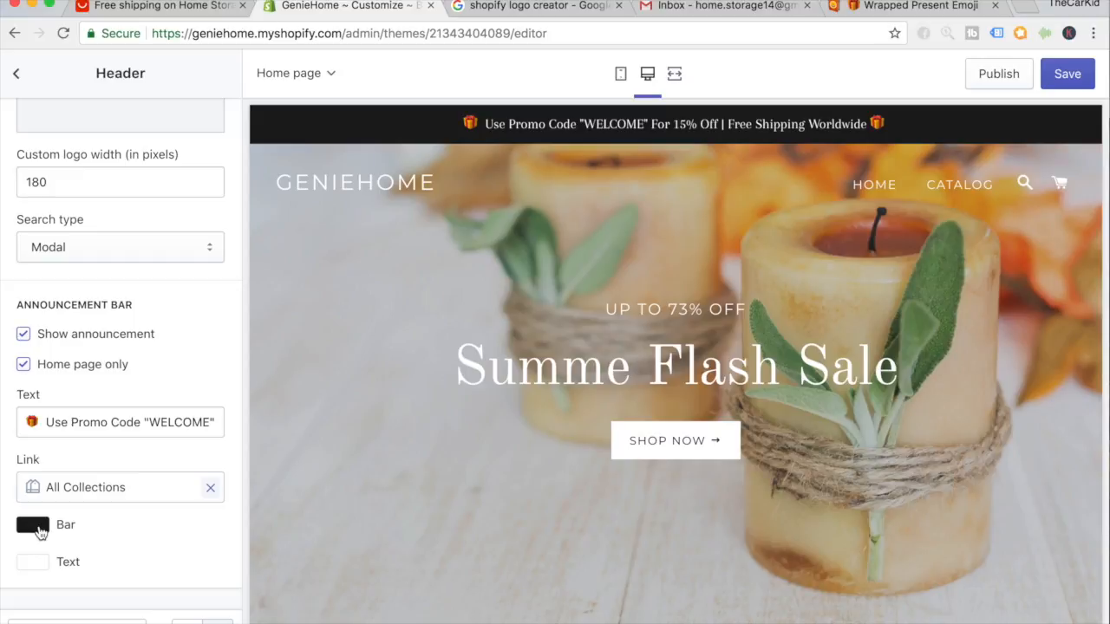
Set the announcement bar colour to a dark red, around #9A3030, keeping white text.
click(39, 531)
scroll(122, 414, down, 3)
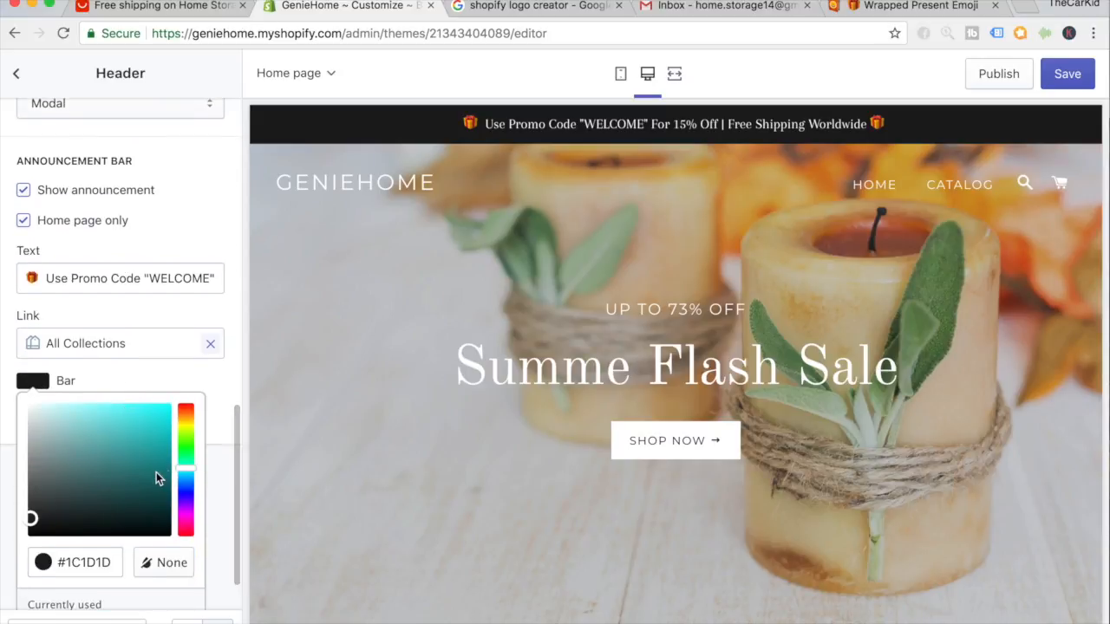
drag(182, 462, 120, 482)
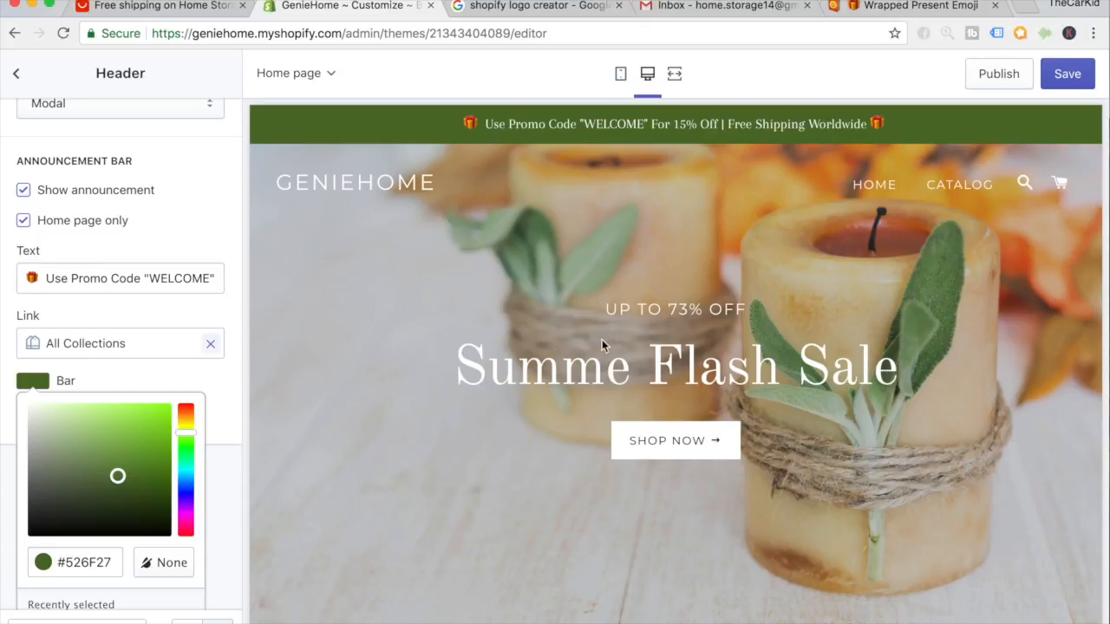
drag(182, 423, 187, 402)
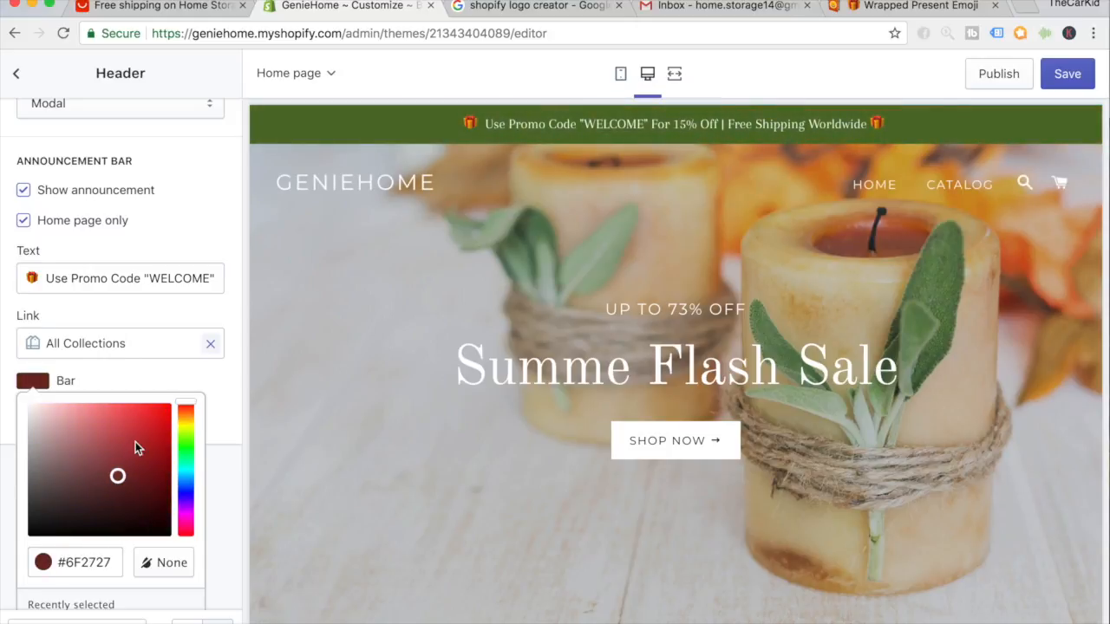
mouse_move(135, 441)
mouse_down()
mouse_move(154, 430)
mouse_move(116, 442)
mouse_move(128, 462)
mouse_up()
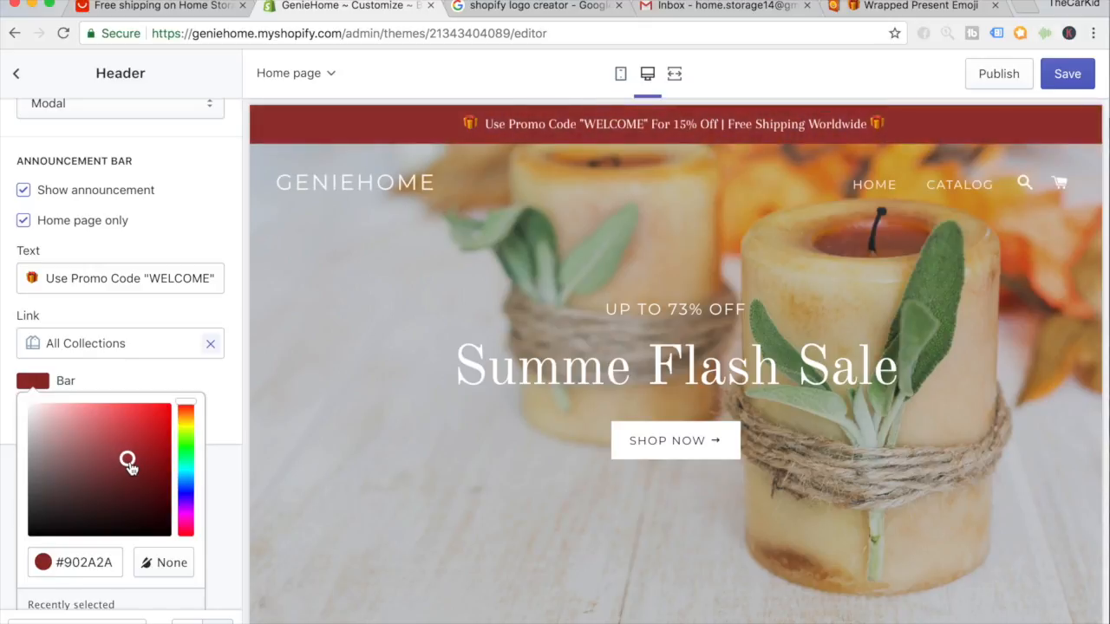
drag(129, 466, 127, 462)
click(208, 530)
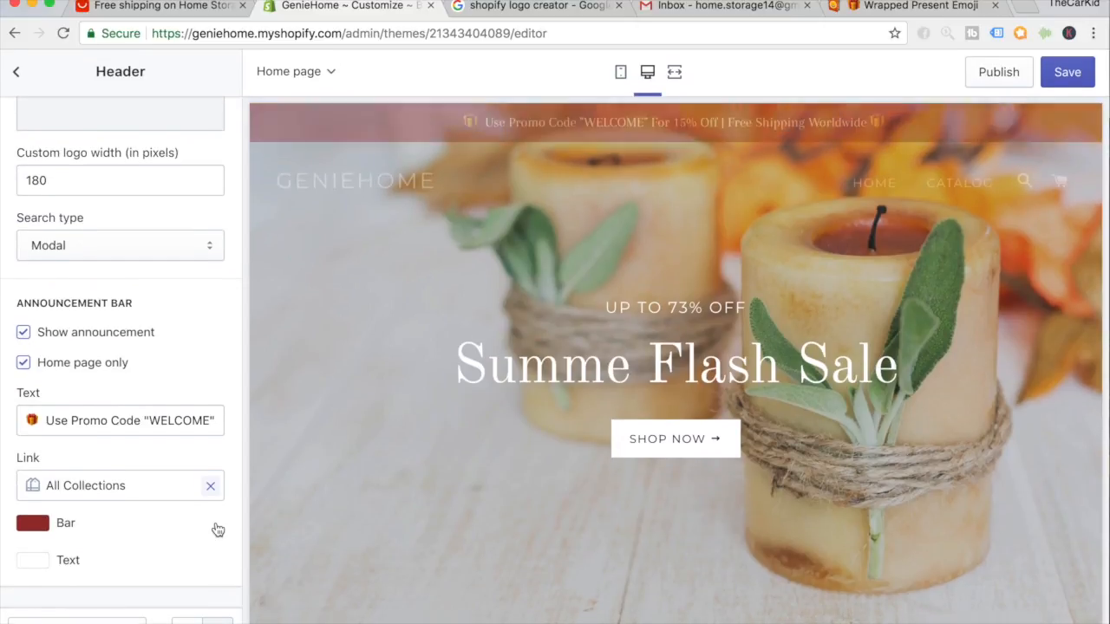
Save the theme, check the red bar in mobile preview, then return to desktop view.
click(1065, 71)
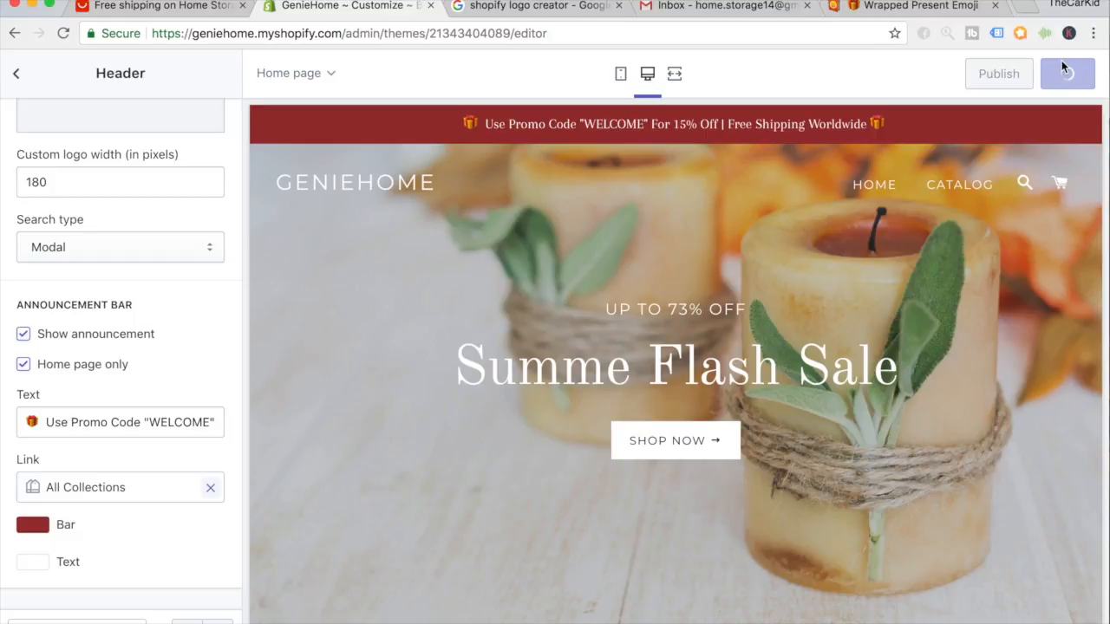
click(621, 75)
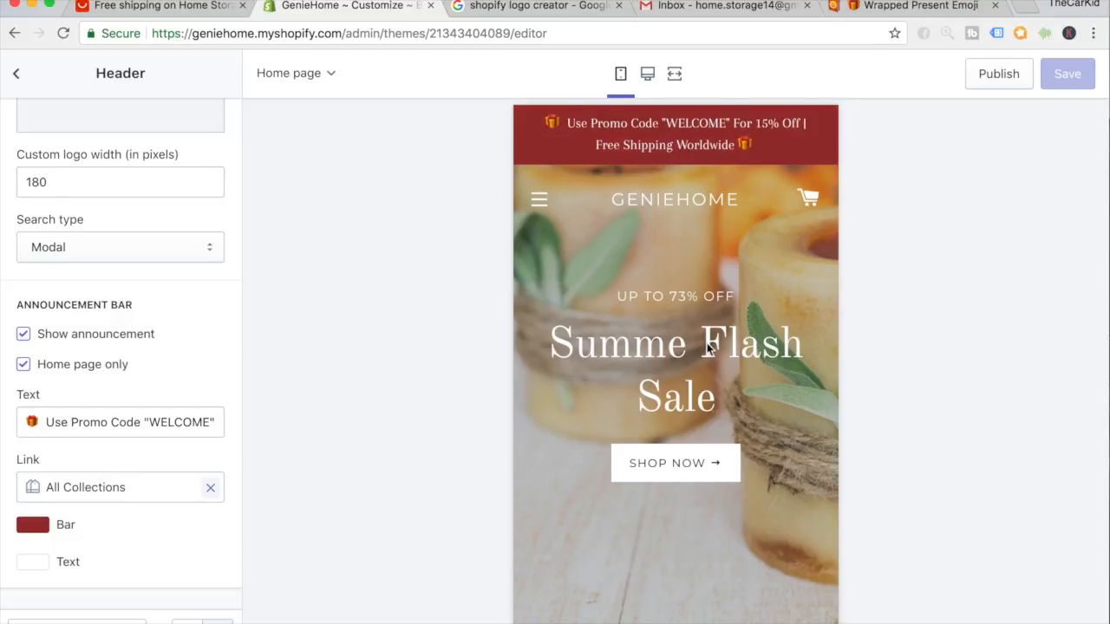
scroll(622, 315, down, 3)
scroll(670, 412, up, 3)
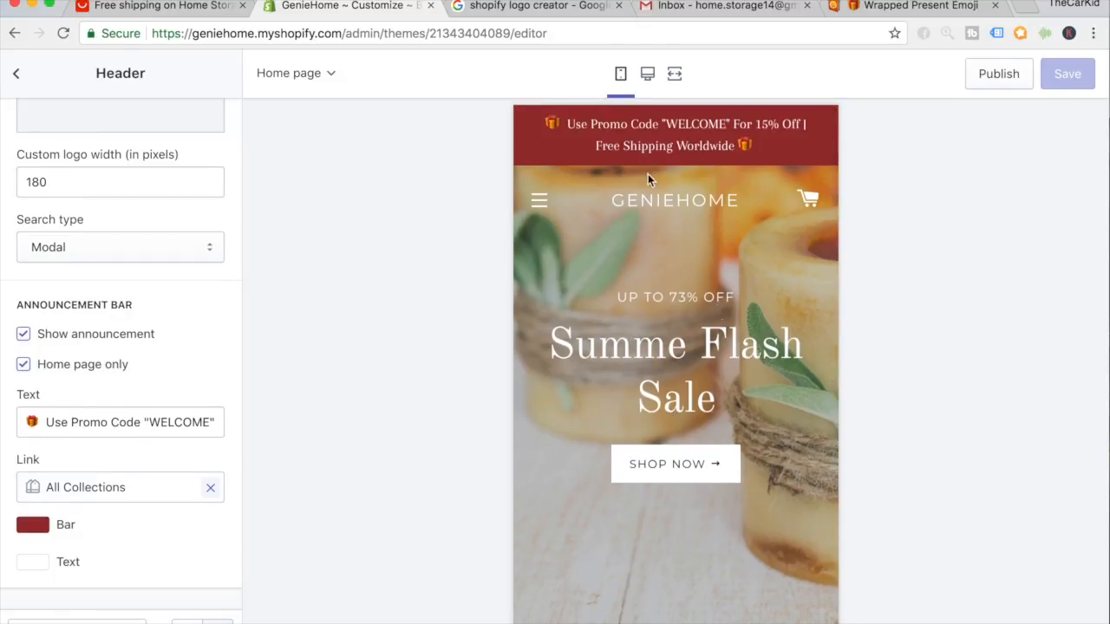
click(646, 75)
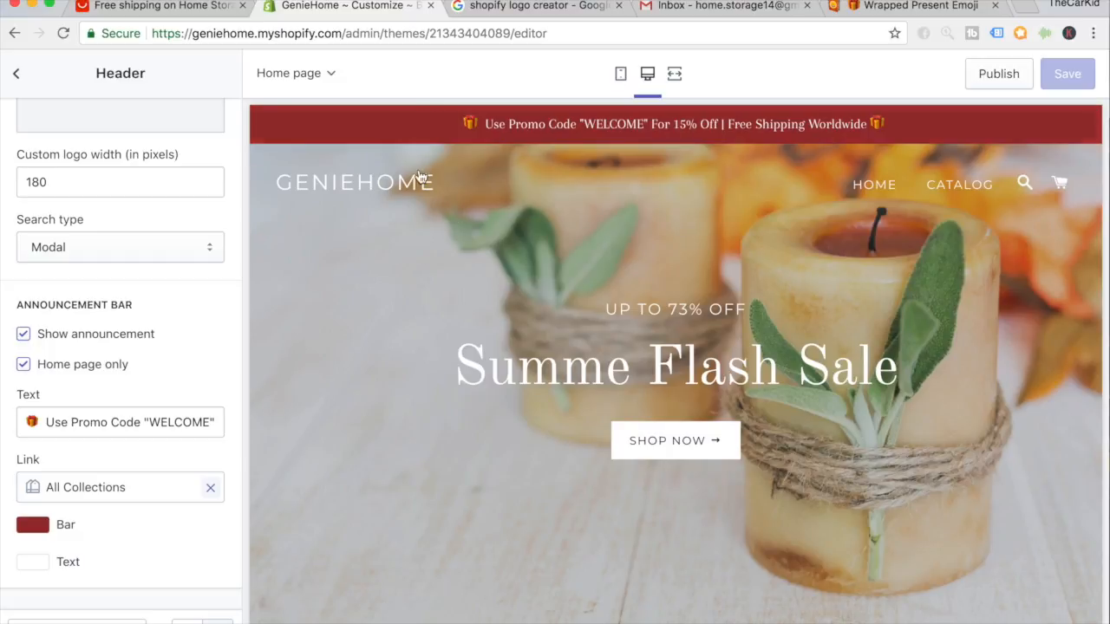
scroll(191, 349, up, 10)
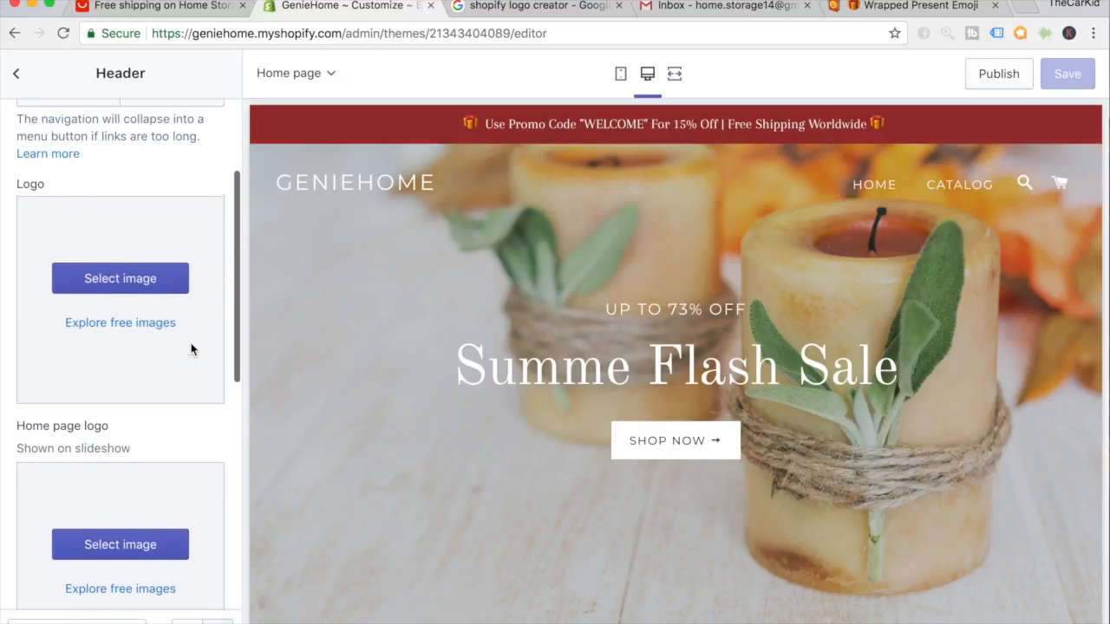
scroll(192, 349, up, 2)
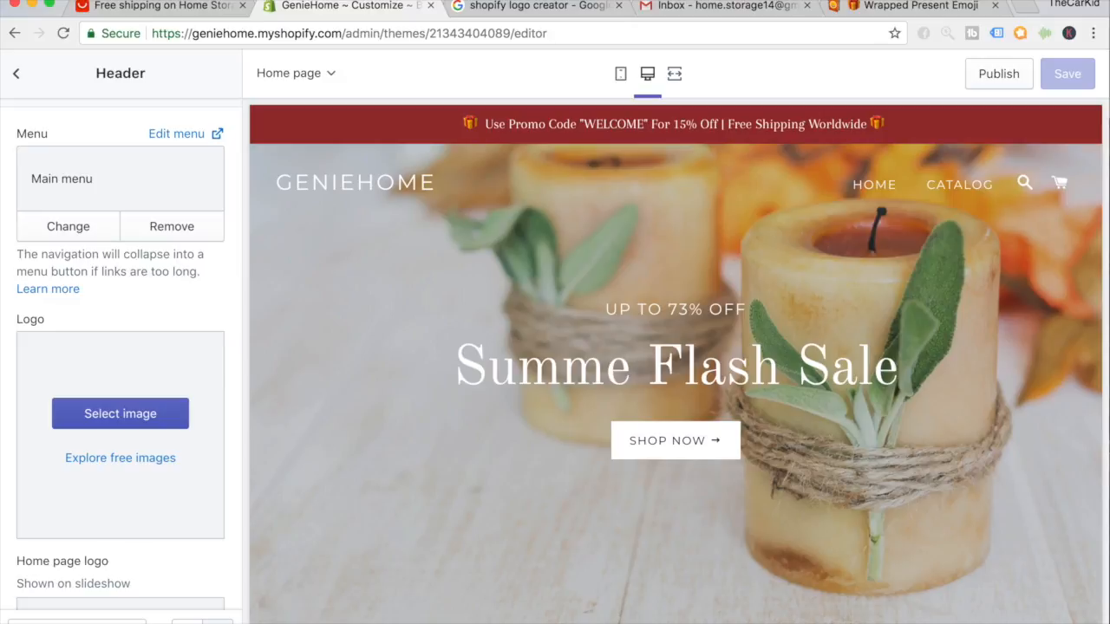
Open the 'Online Logo Maker - Free Logo Generator - Shopify' result from Google.
click(502, 14)
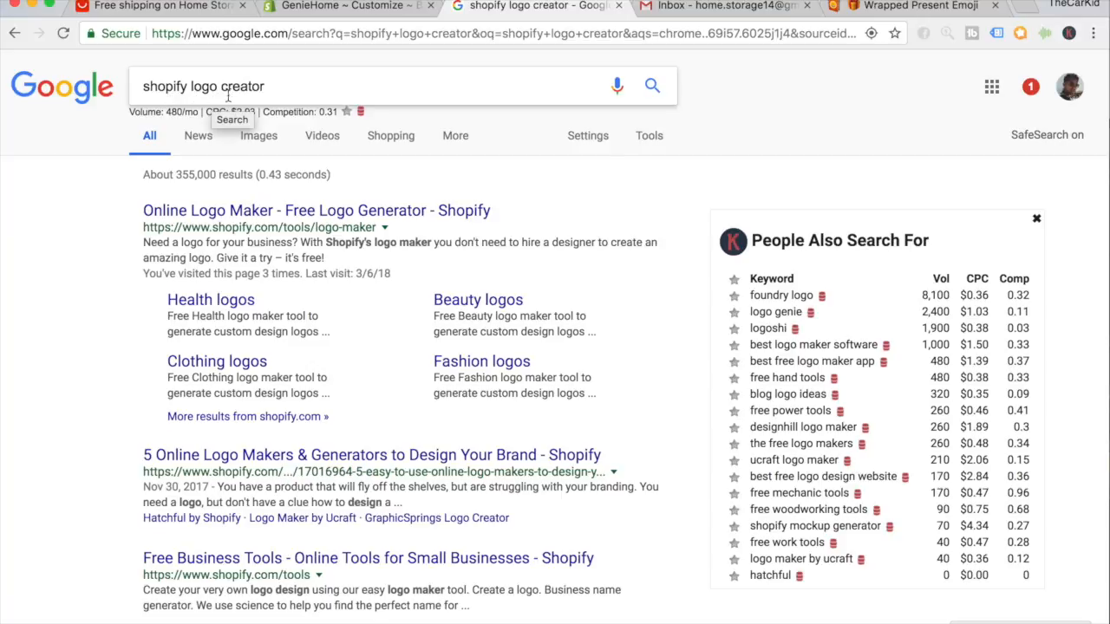
click(243, 217)
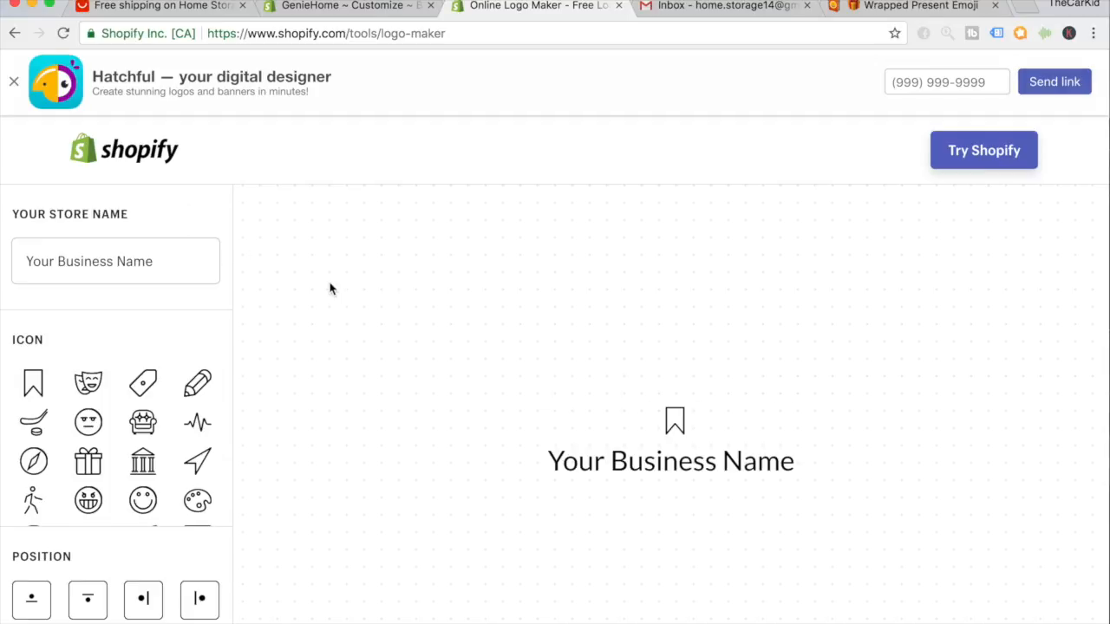
Enter GenieHome as the logo's store name and make its text black.
click(108, 254)
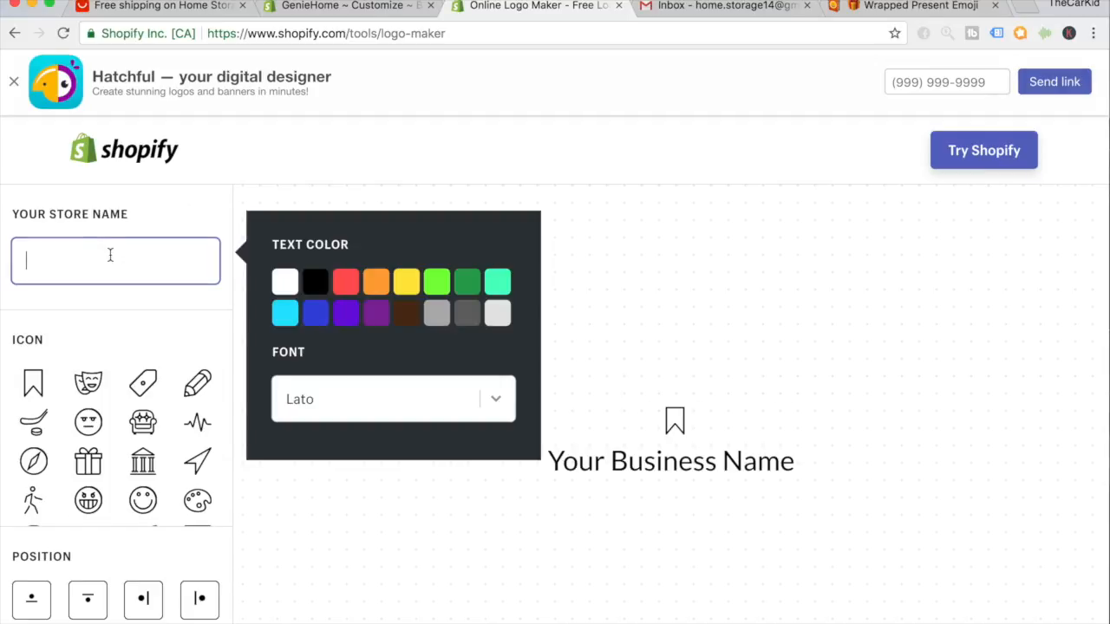
text(GenieHome)
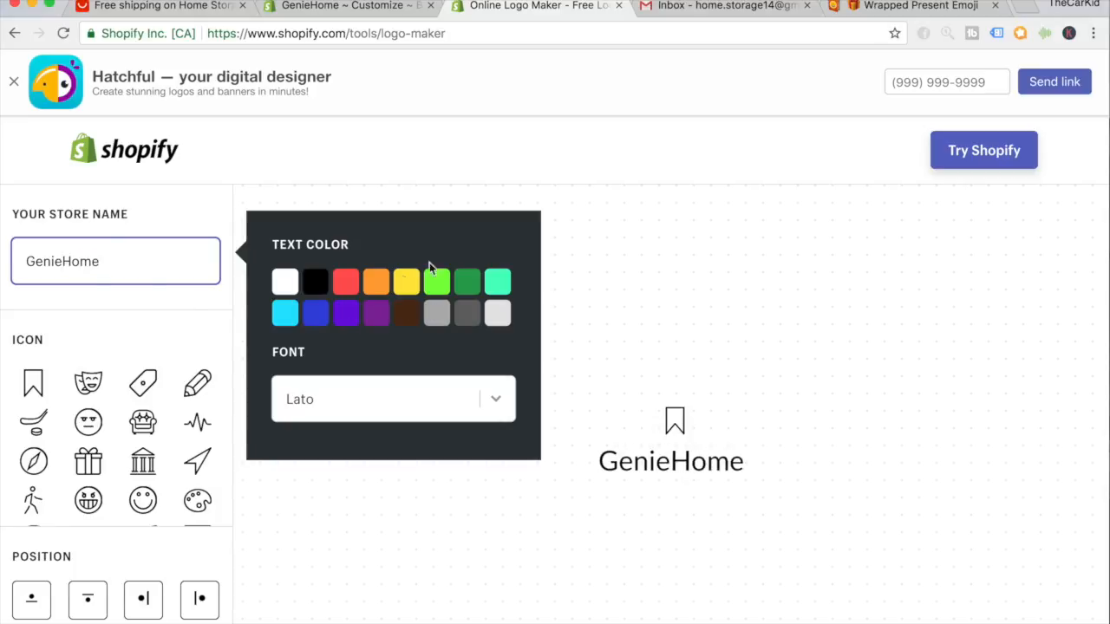
click(315, 290)
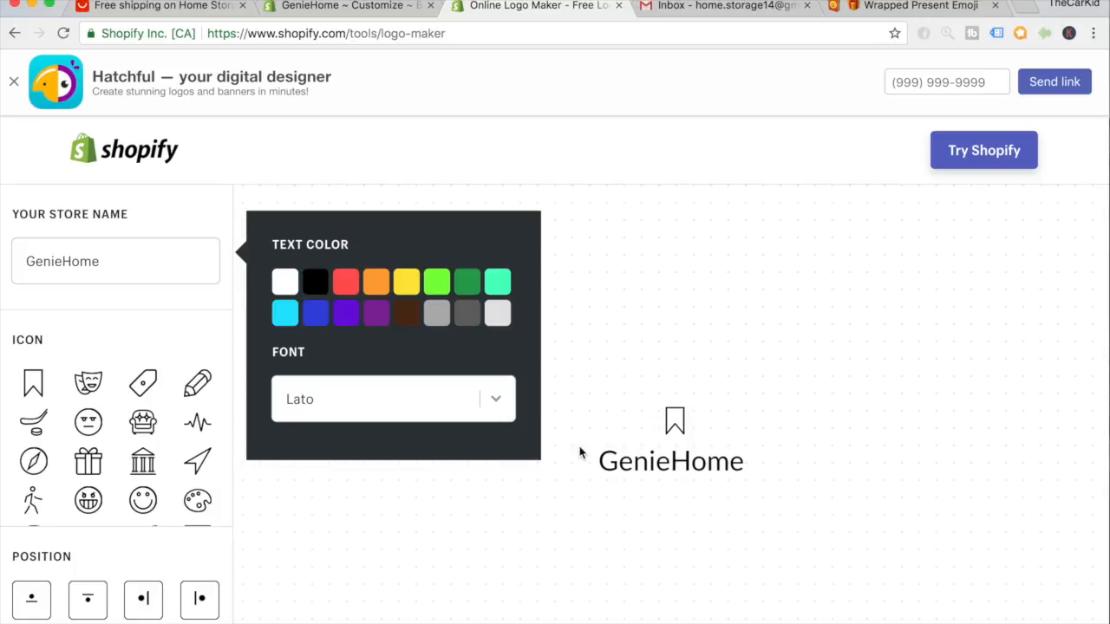
click(596, 487)
Load several more batches of icon choices, dismissing the Hatchful app banner.
scroll(607, 455, down, 2)
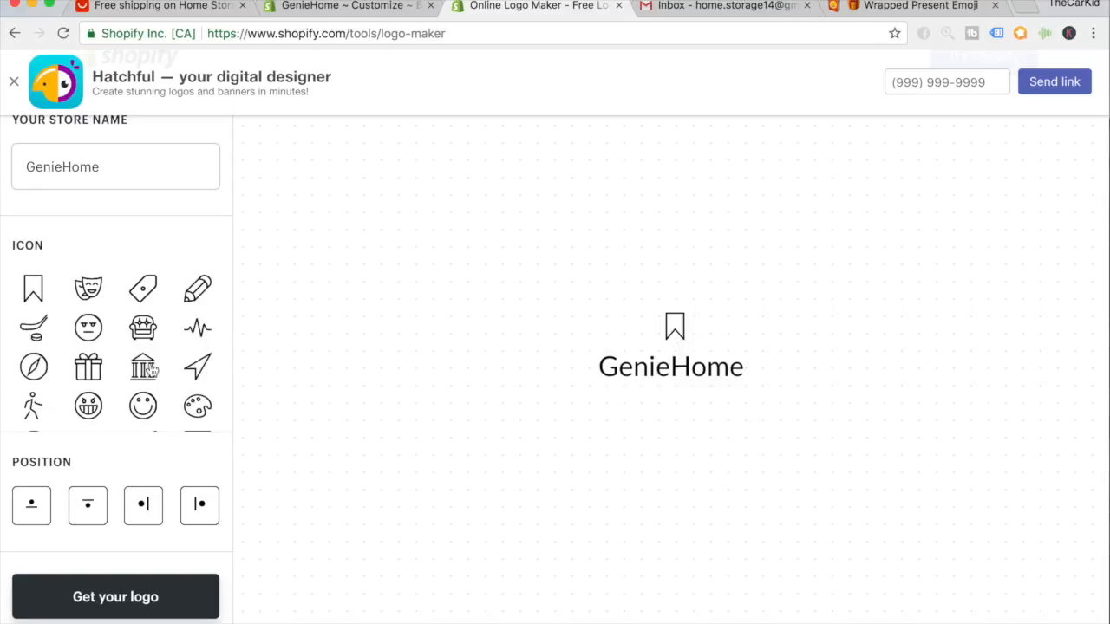
scroll(160, 332, down, 3)
click(141, 408)
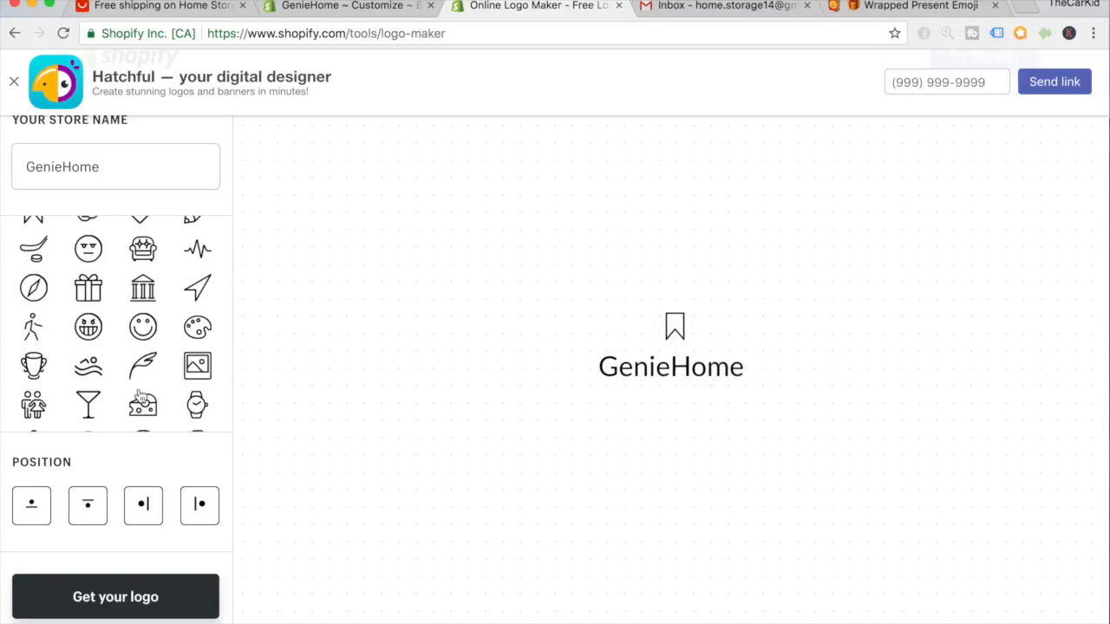
click(14, 85)
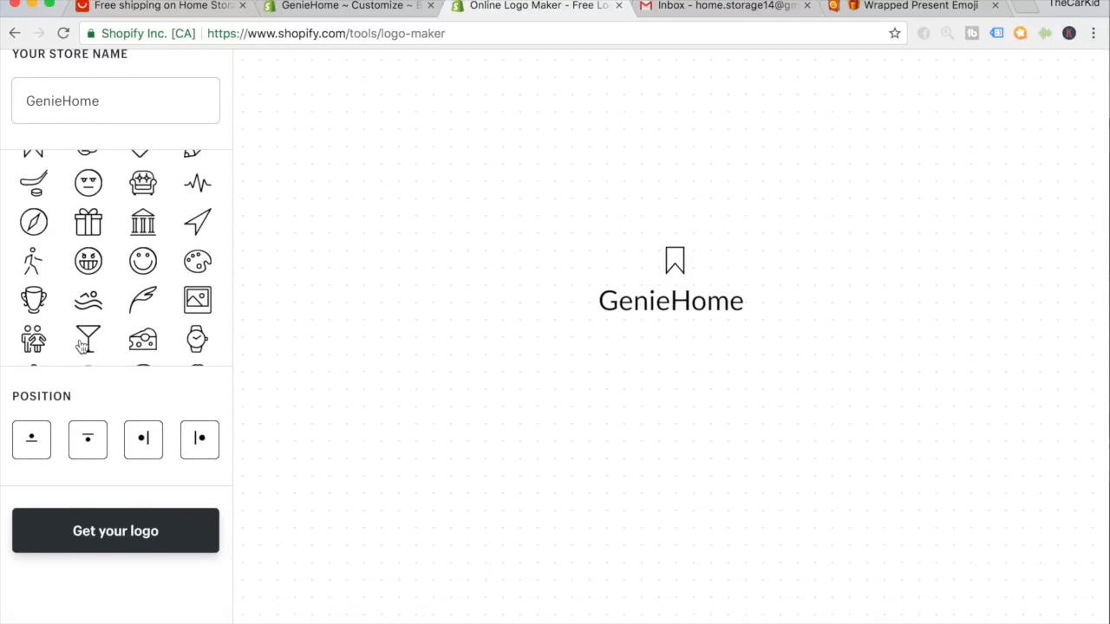
scroll(104, 202, down, 3)
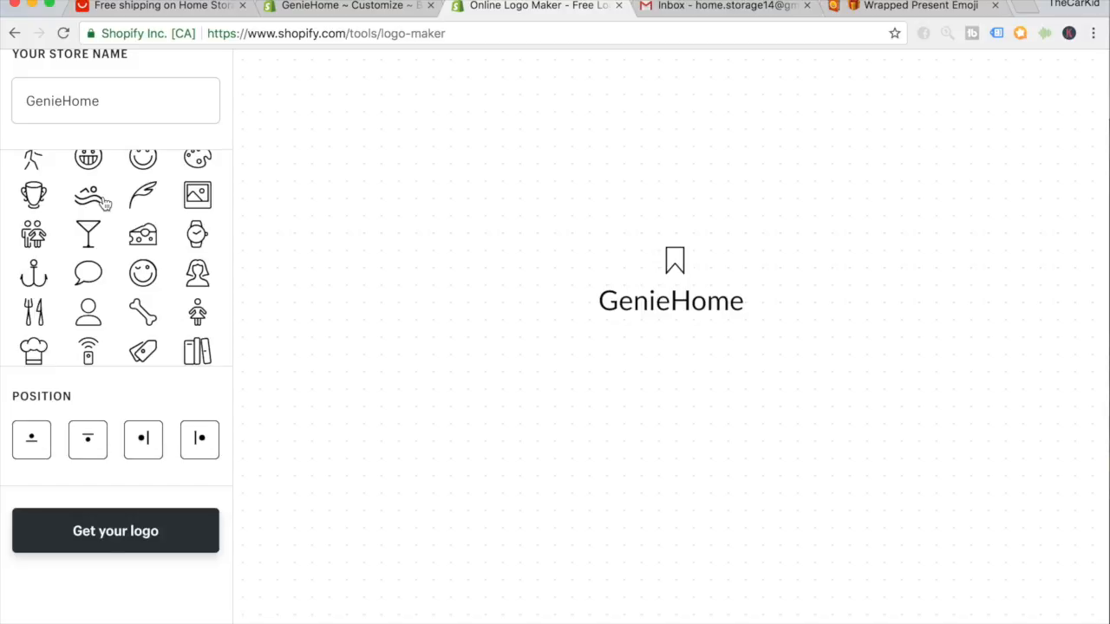
scroll(104, 202, down, 3)
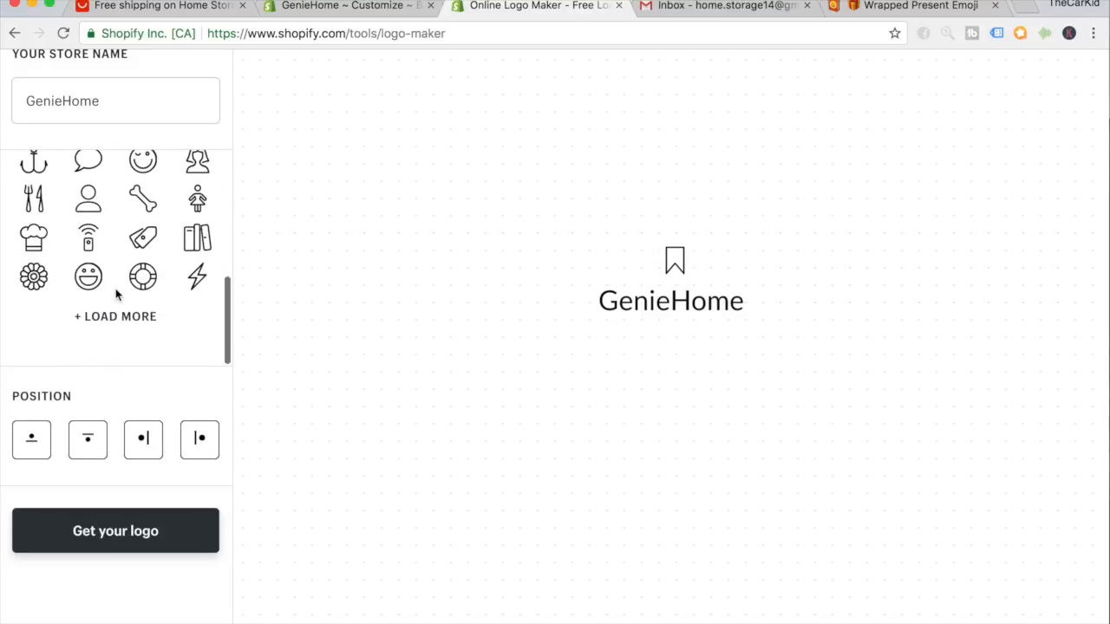
click(116, 317)
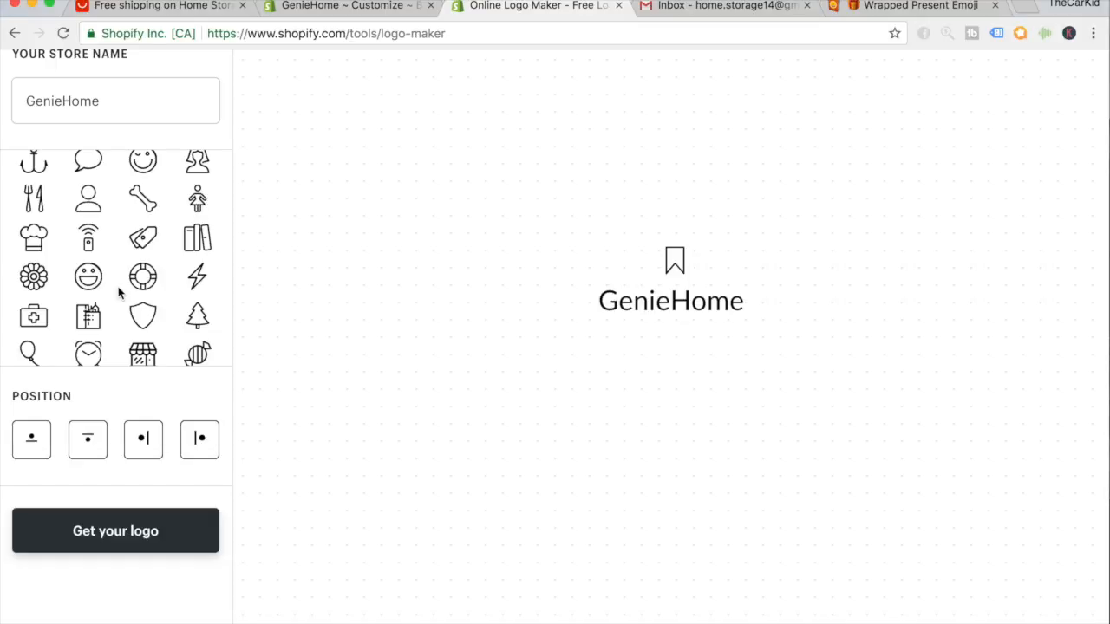
scroll(119, 293, down, 1)
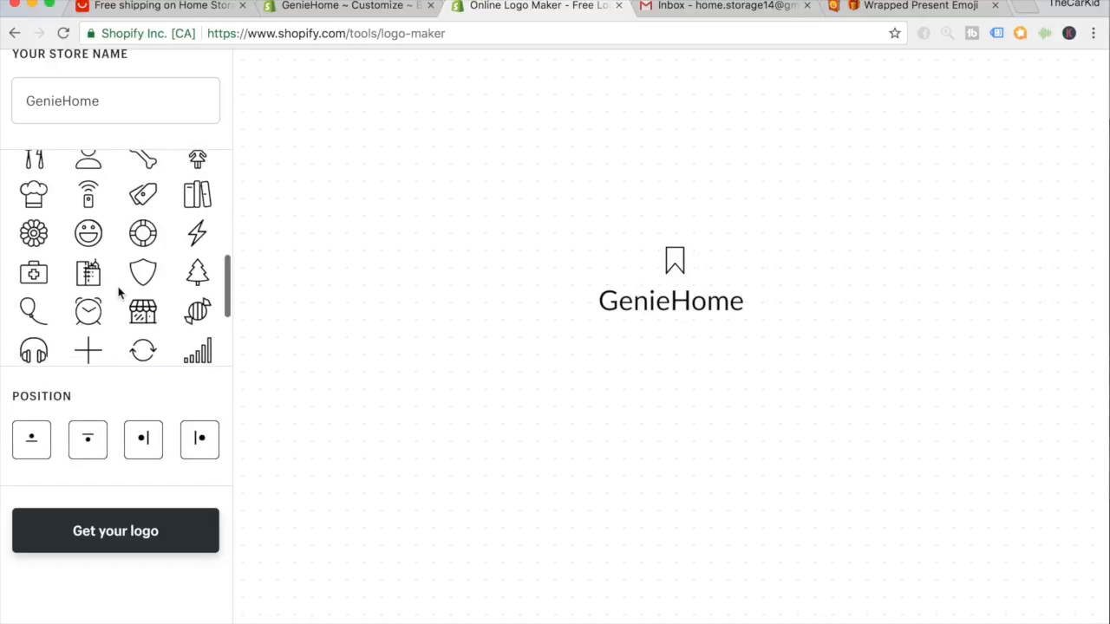
scroll(119, 293, down, 2)
scroll(119, 293, down, 2)
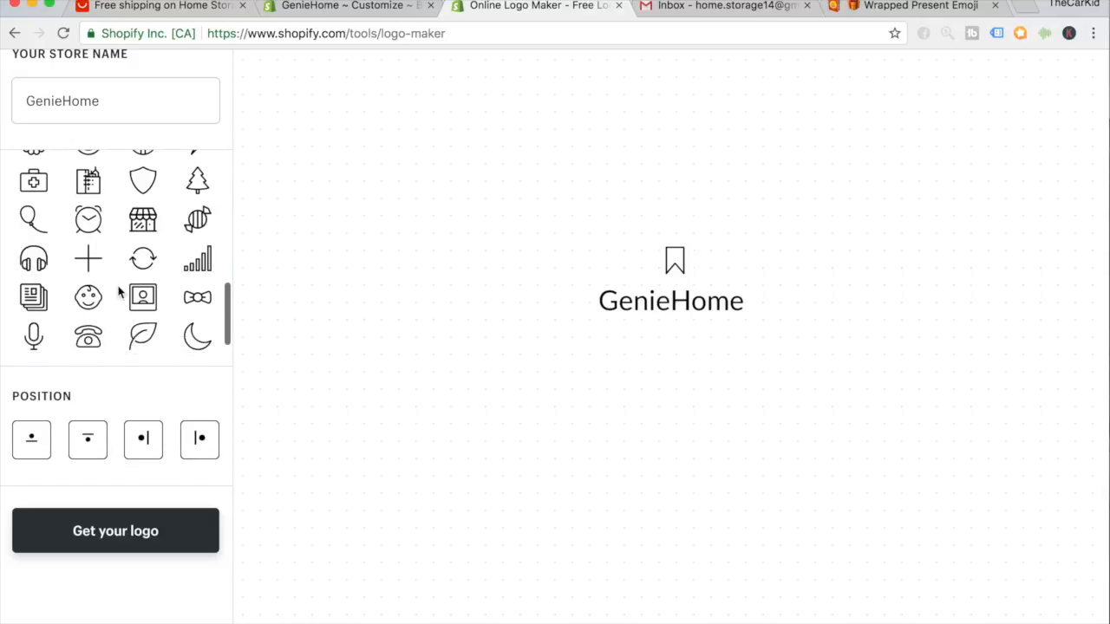
right_click(121, 335)
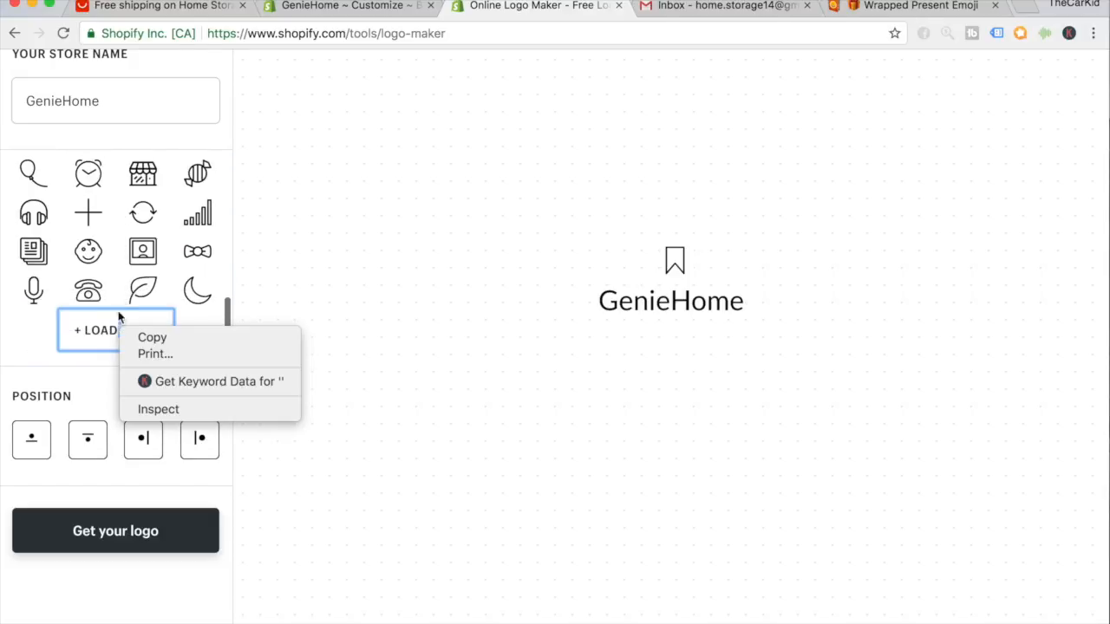
click(91, 330)
scroll(113, 274, down, 4)
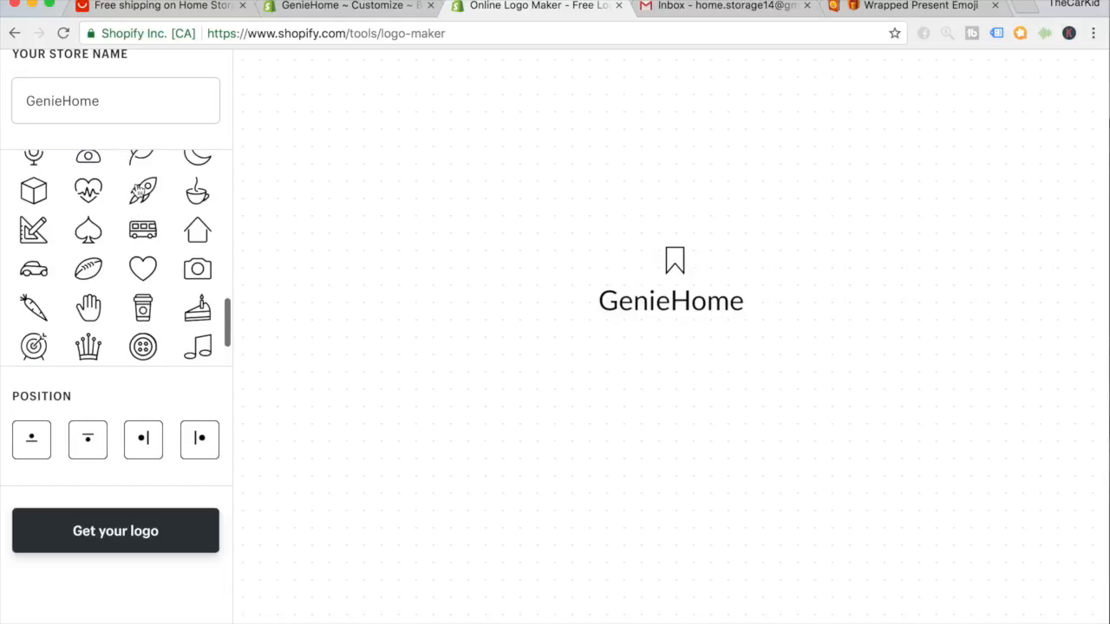
Pick the leaf icon and, after trying each position, place it left of GenieHome.
scroll(140, 197, up, 1)
click(142, 208)
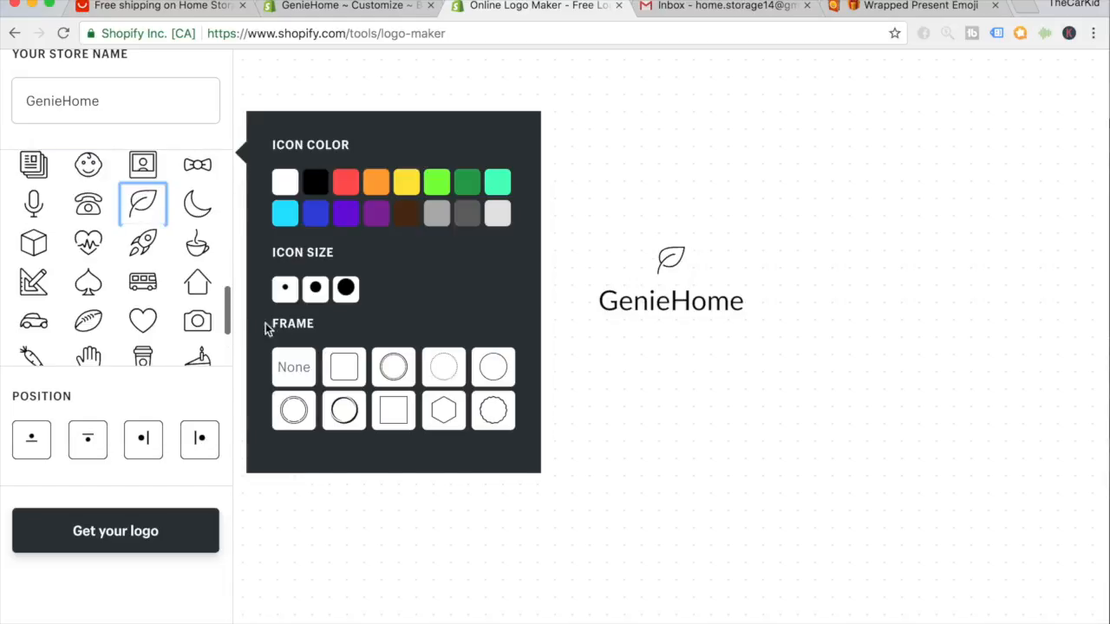
right_click(399, 446)
click(293, 523)
click(302, 512)
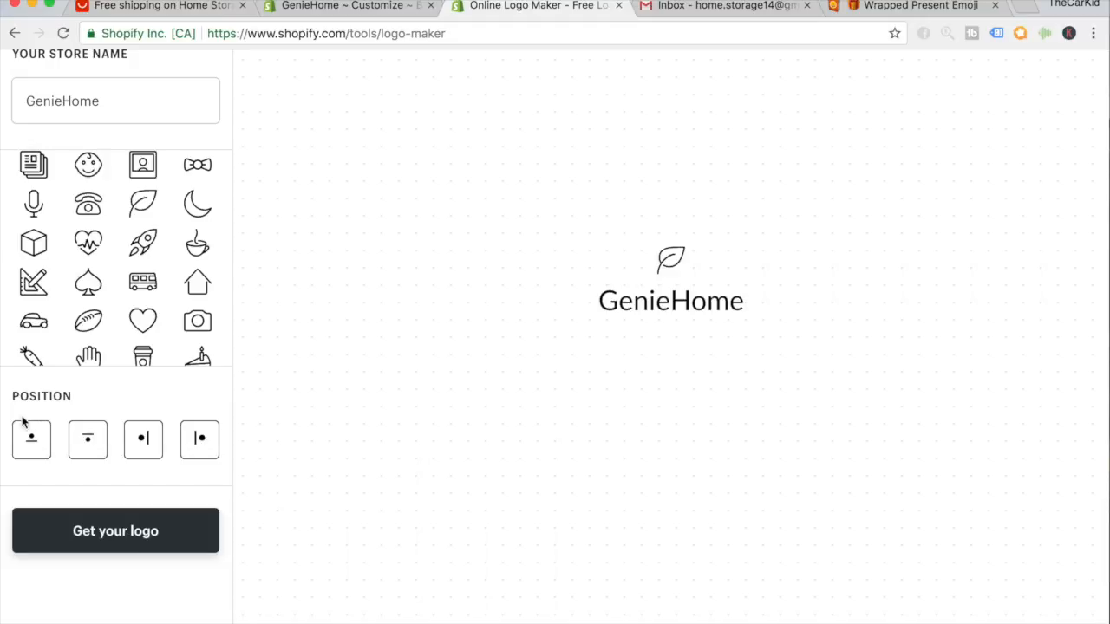
click(38, 458)
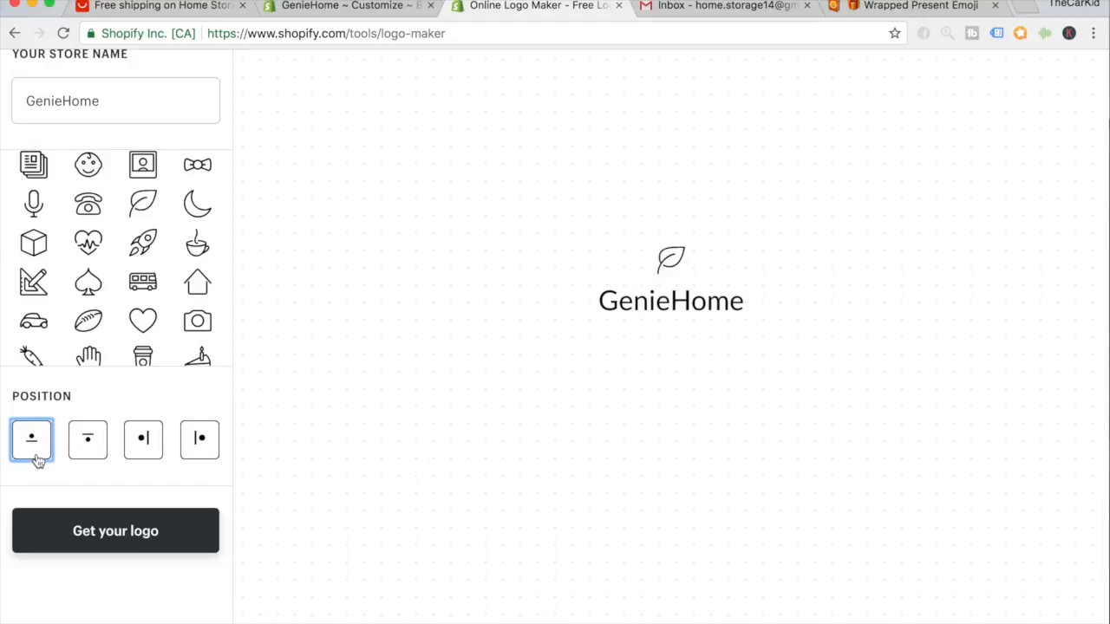
click(83, 451)
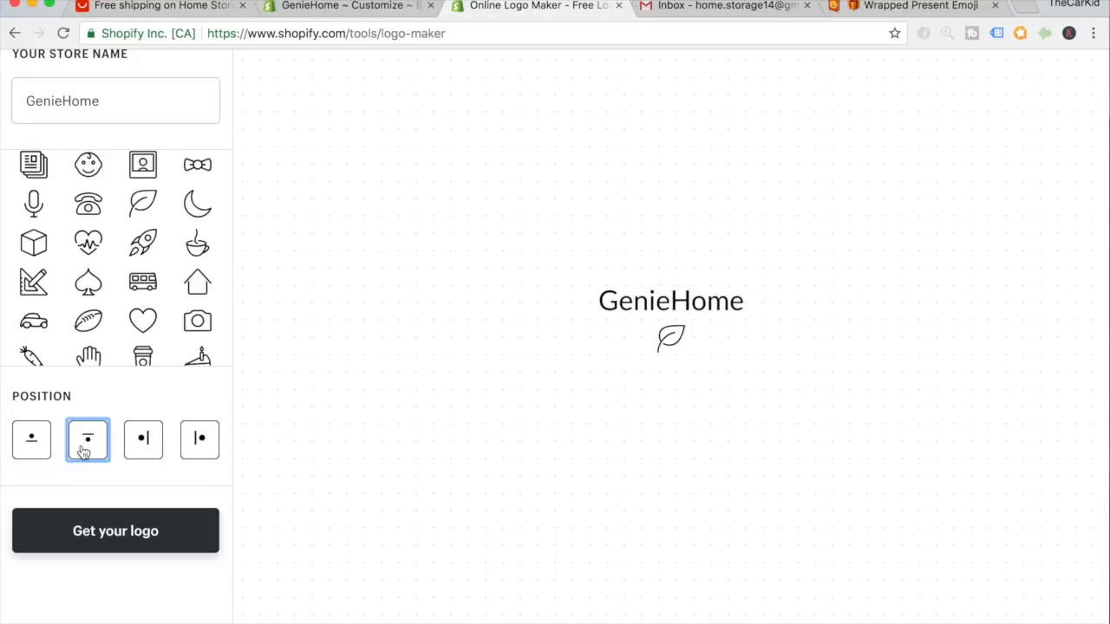
click(142, 449)
click(191, 449)
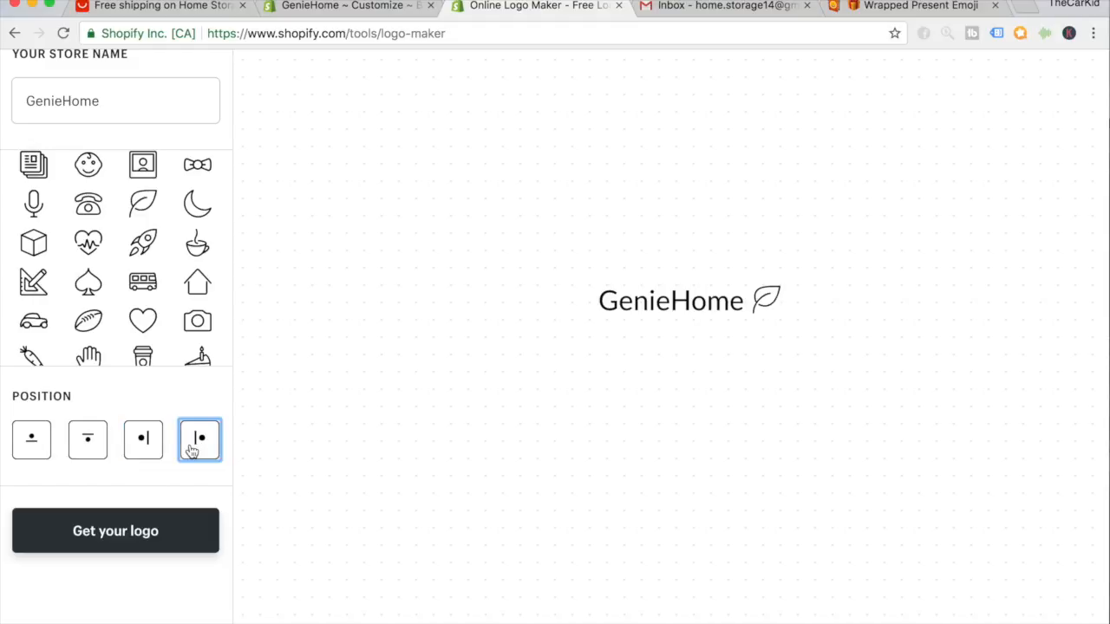
click(139, 457)
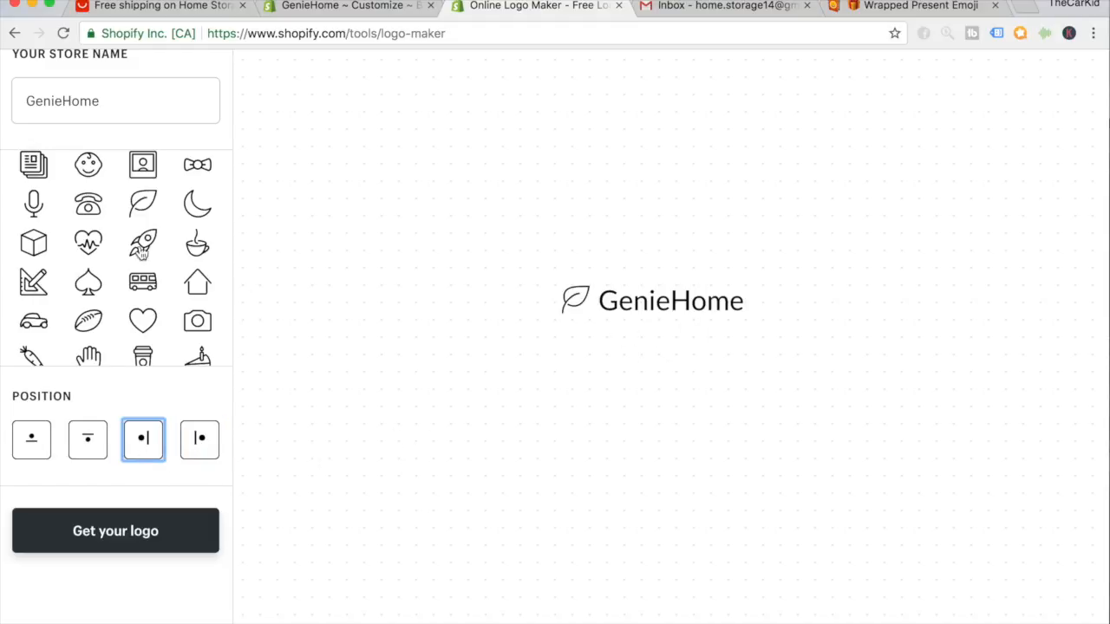
Load two more batches of icons into the icon list.
scroll(142, 251, down, 5)
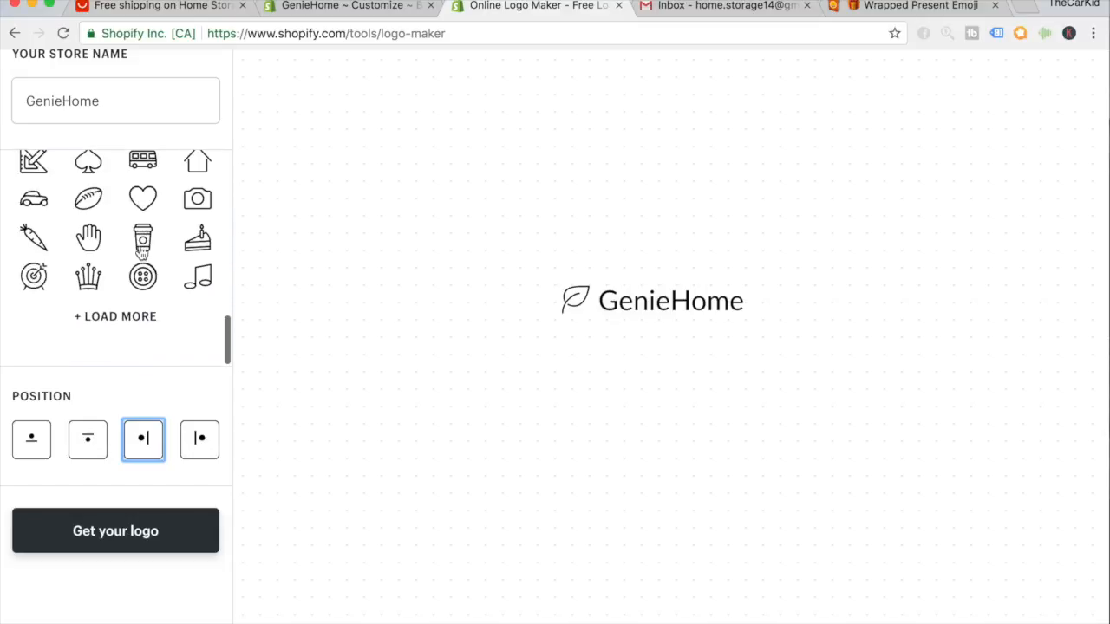
click(134, 321)
scroll(135, 257, down, 5)
scroll(135, 256, down, 3)
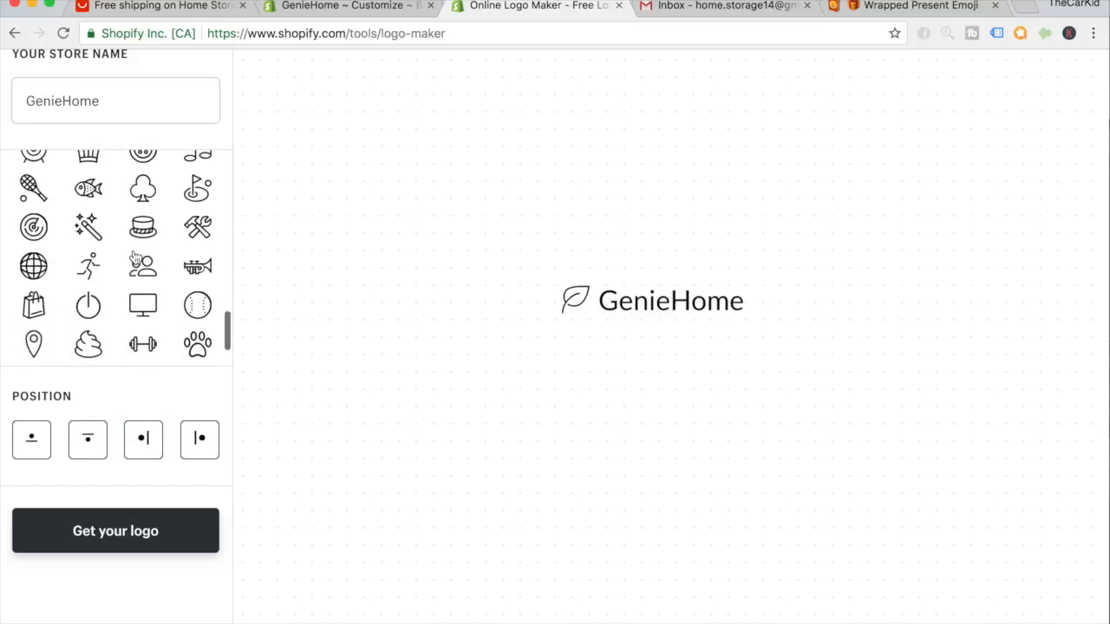
click(134, 316)
scroll(137, 316, down, 5)
Load two more icon batches and browse the grid for the house icon.
click(131, 322)
scroll(135, 260, down, 3)
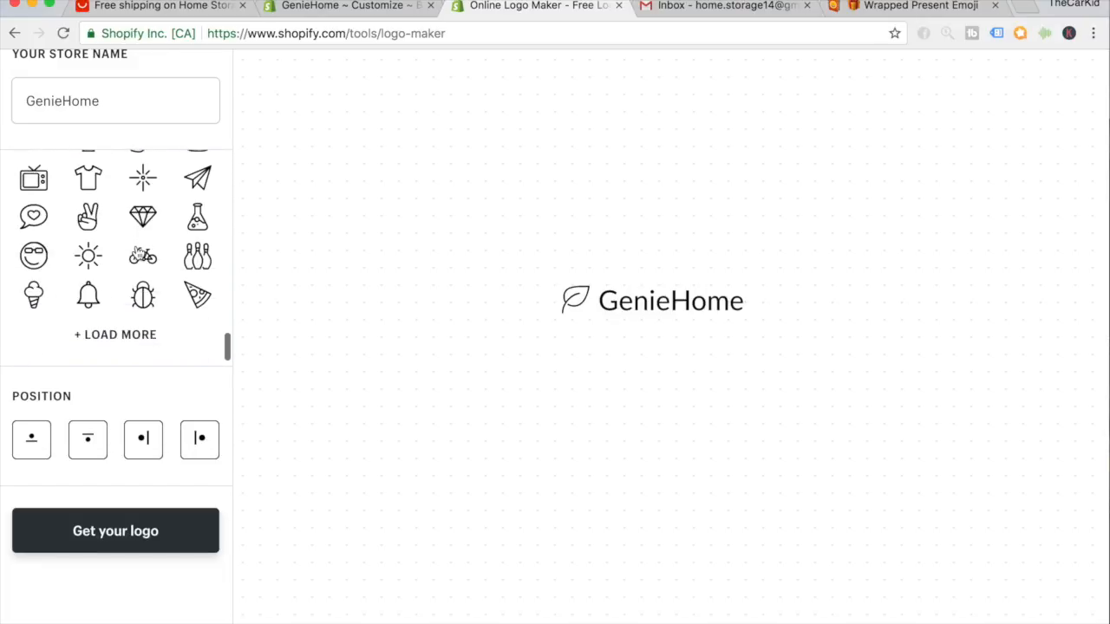
click(137, 335)
scroll(139, 277, down, 1)
scroll(139, 274, down, 2)
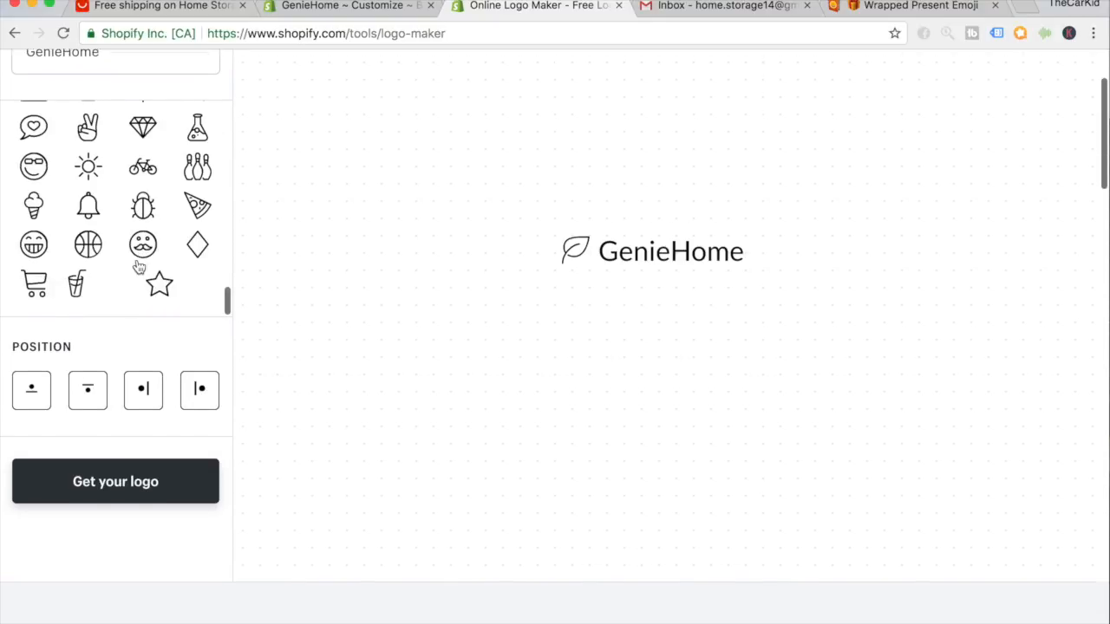
scroll(239, 375, up, 3)
scroll(186, 308, up, 3)
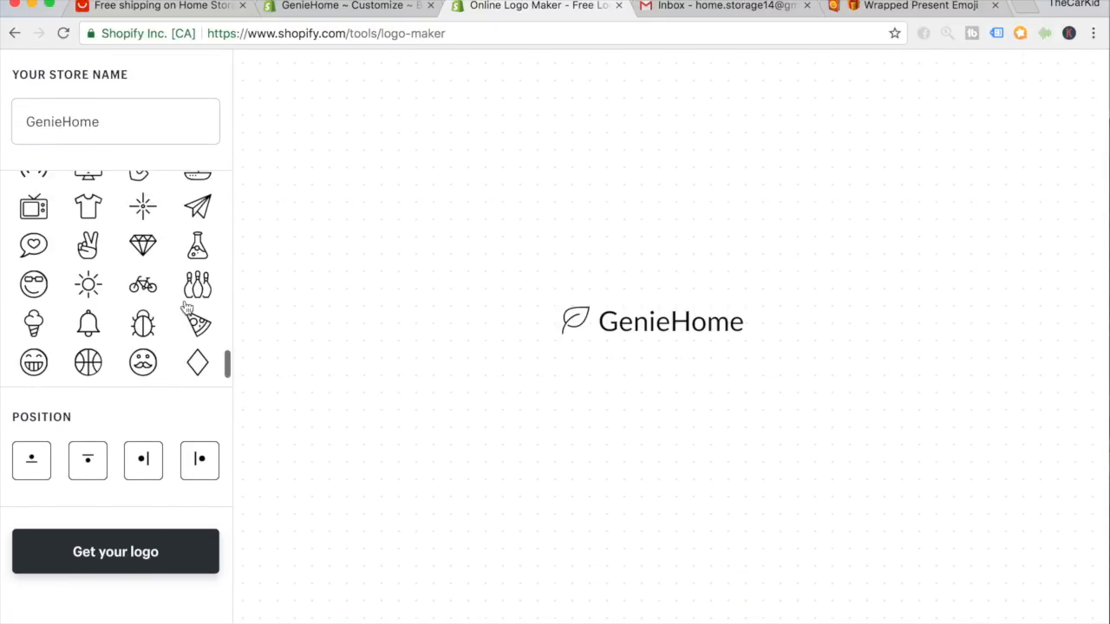
scroll(185, 305, up, 5)
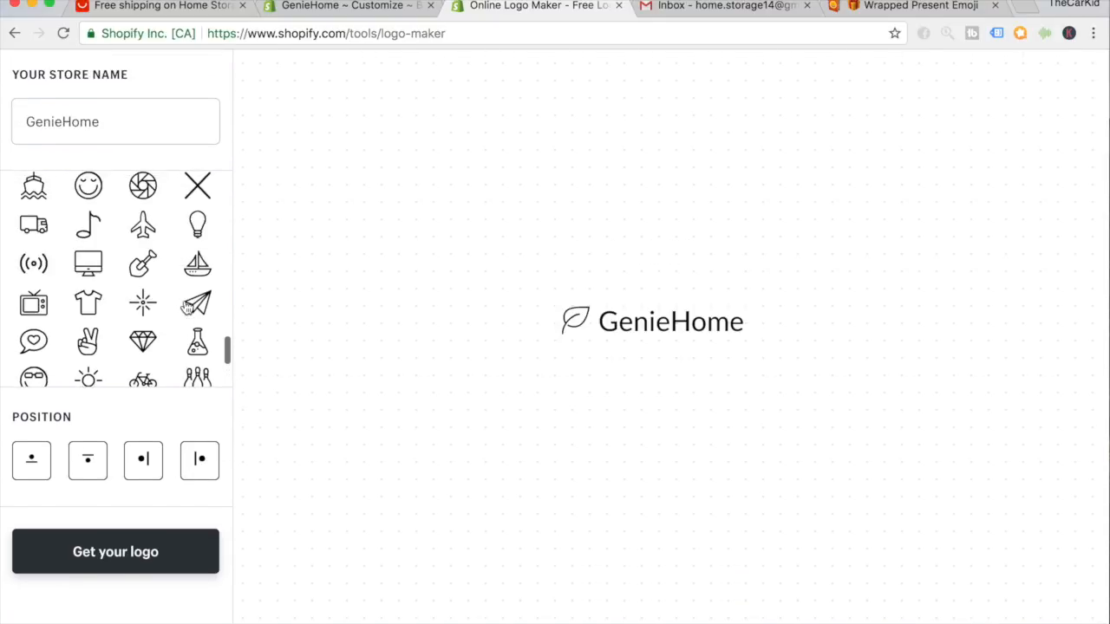
scroll(185, 307, up, 4)
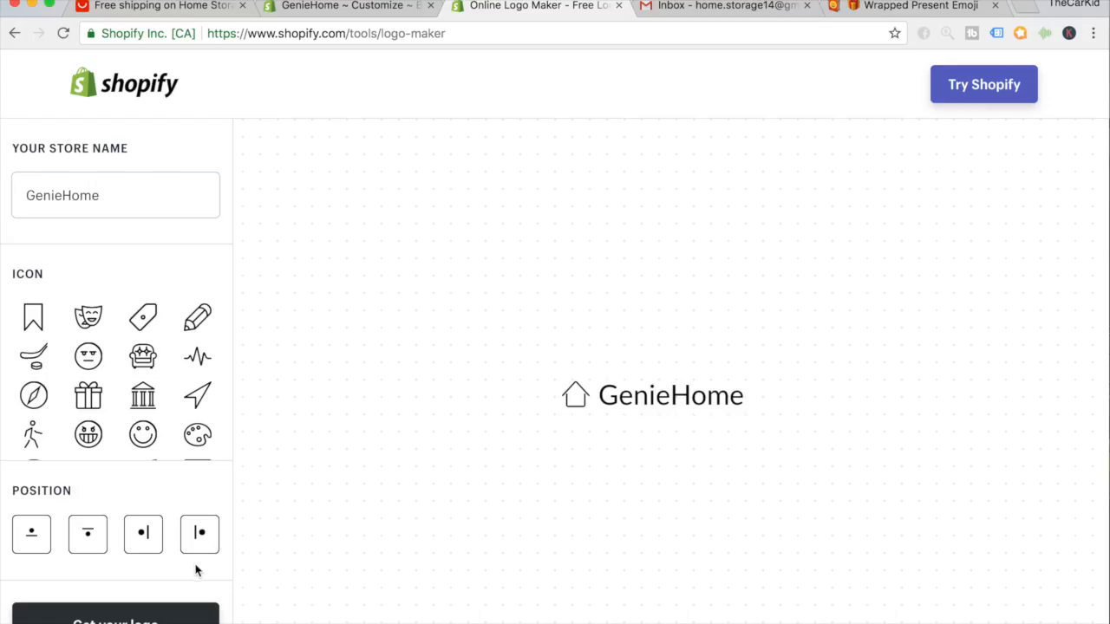
scroll(143, 552, down, 2)
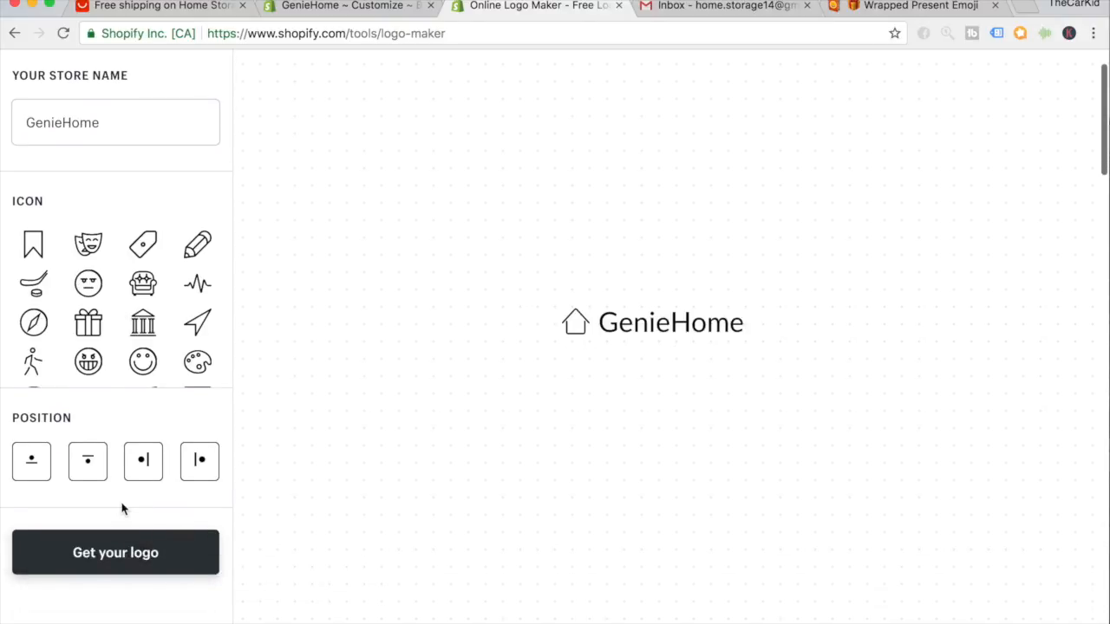
click(90, 477)
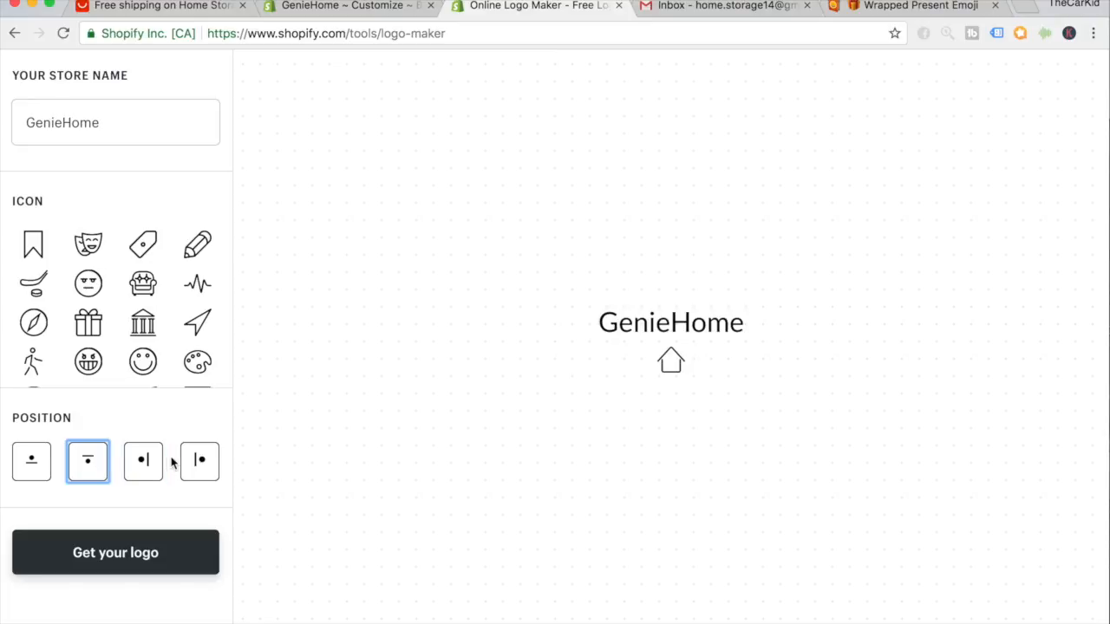
click(199, 464)
click(160, 476)
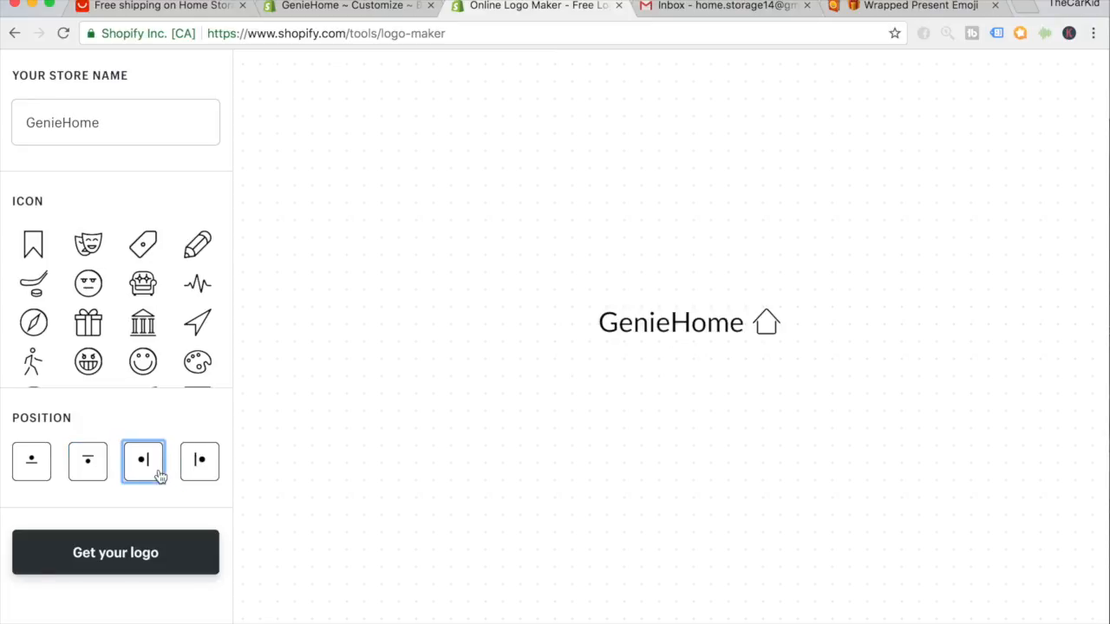
click(81, 470)
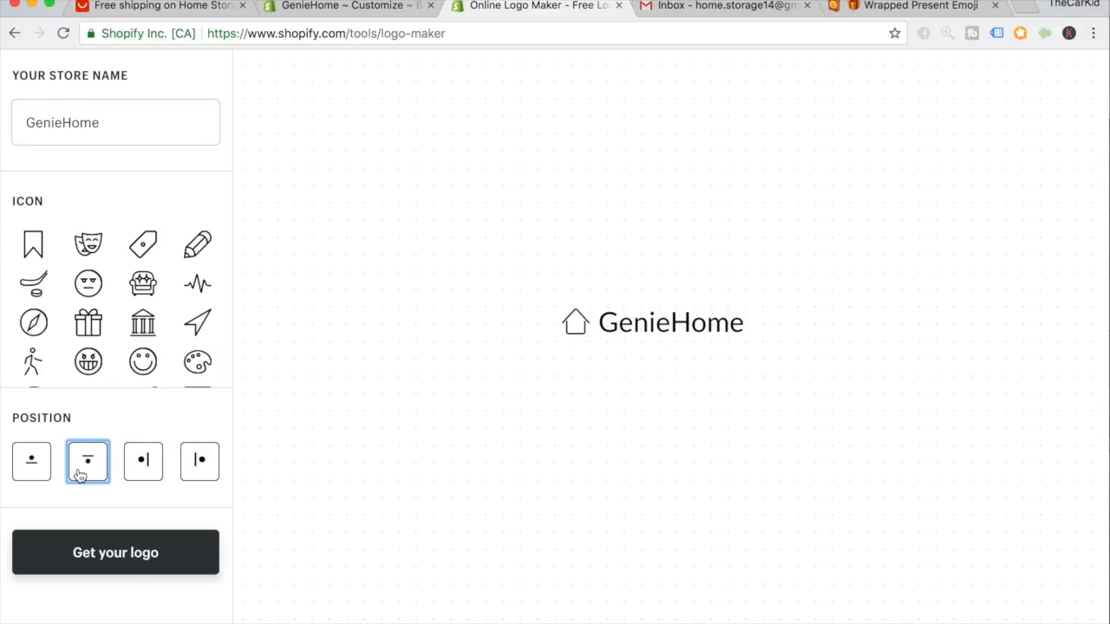
click(38, 476)
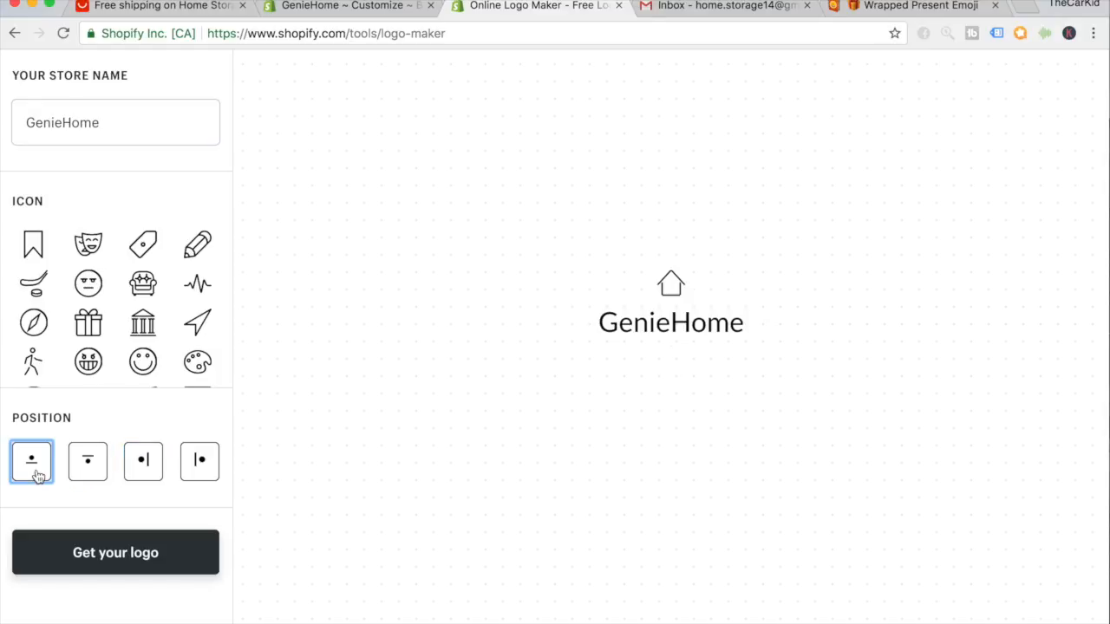
click(147, 474)
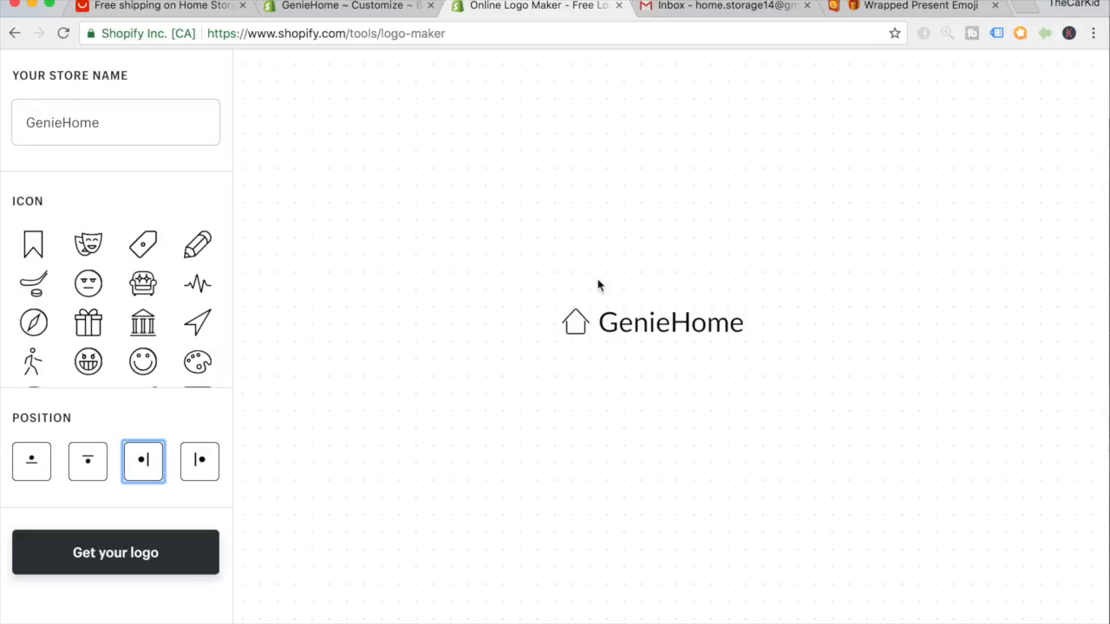
click(571, 328)
click(572, 359)
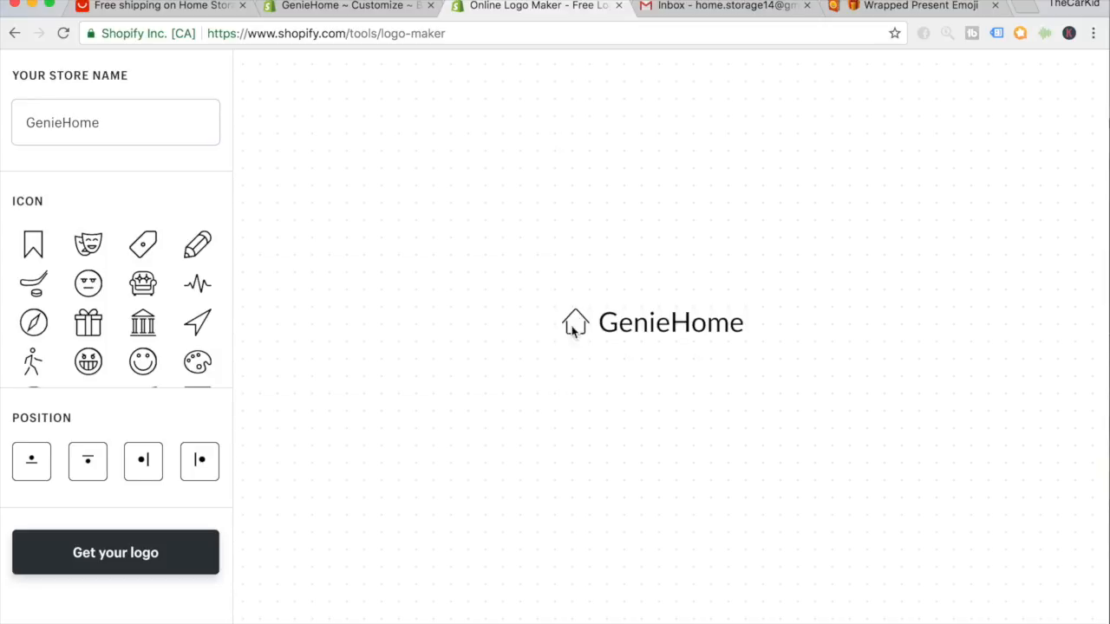
click(570, 333)
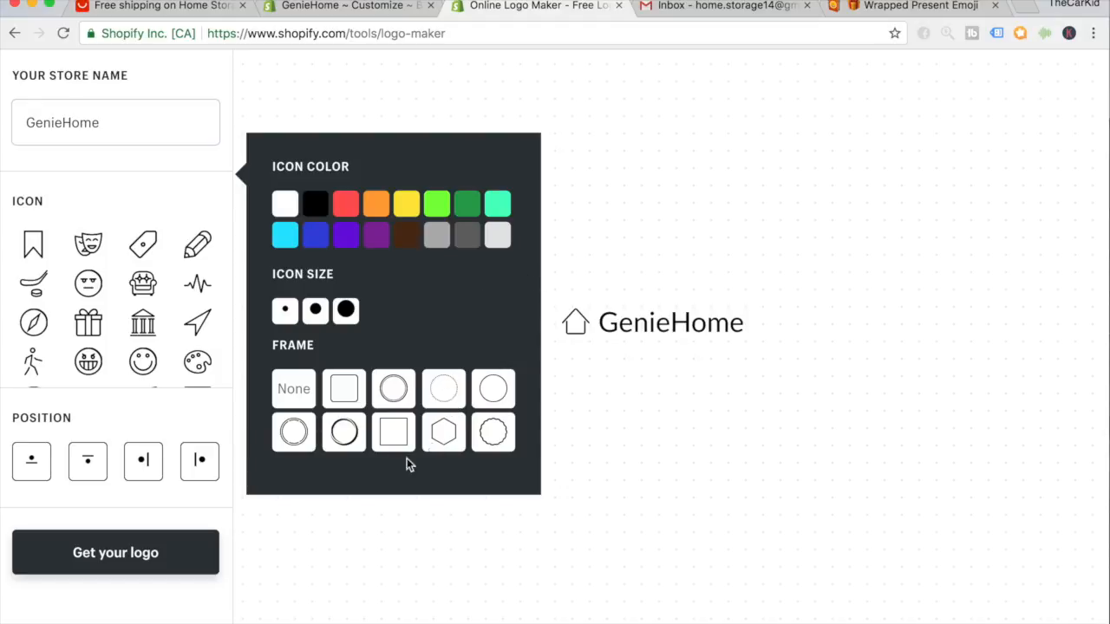
click(338, 206)
click(373, 209)
click(442, 210)
click(476, 209)
click(458, 237)
click(314, 205)
click(464, 211)
scroll(428, 410, down, 1)
click(312, 205)
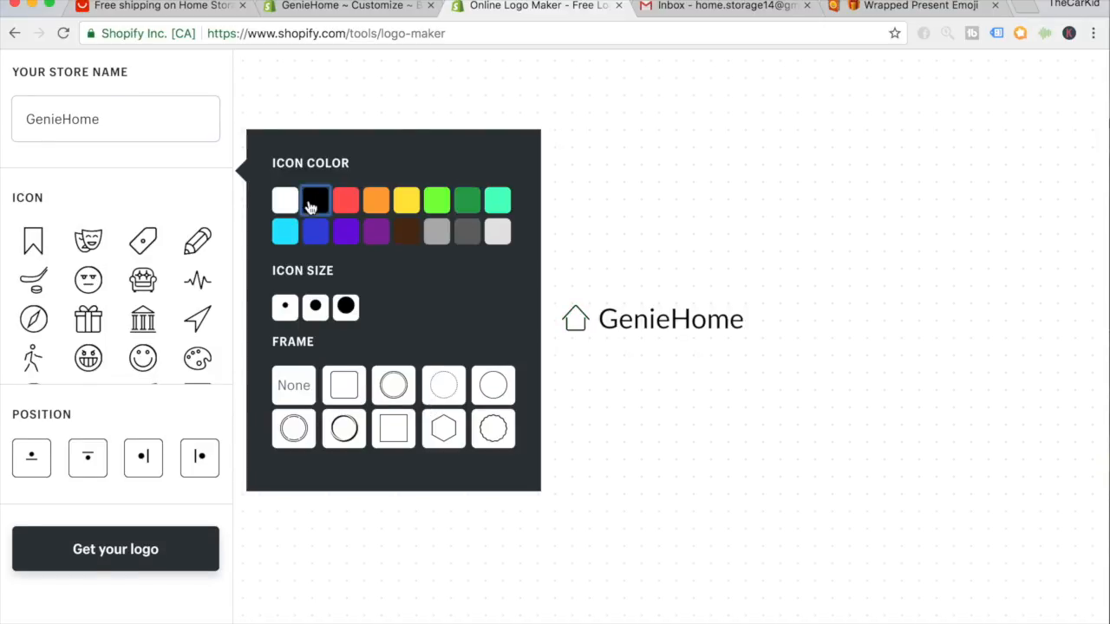
click(318, 312)
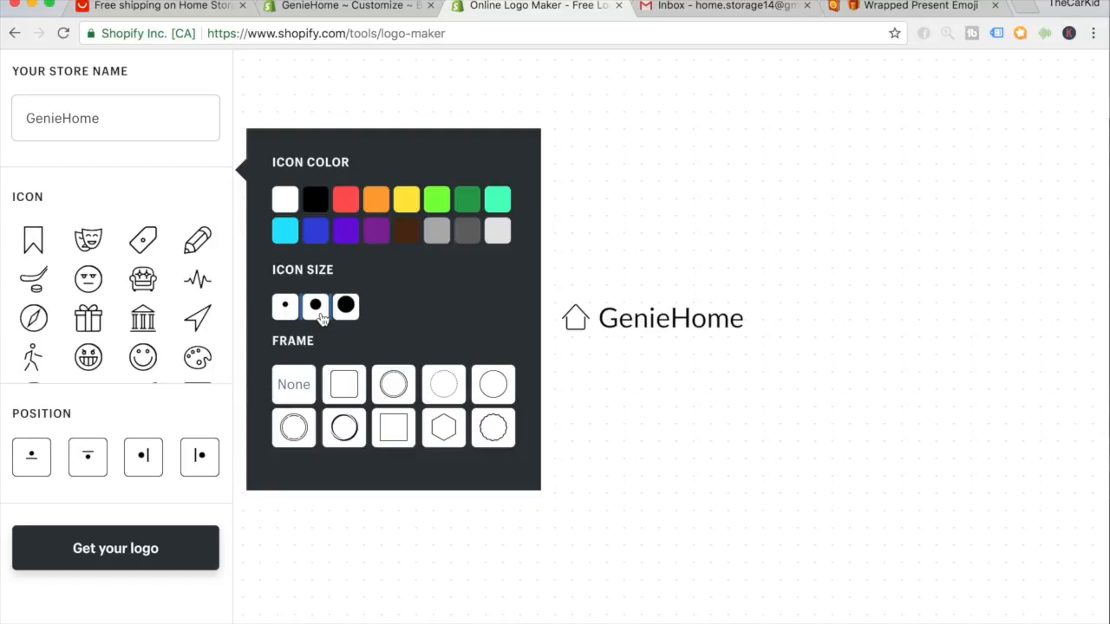
click(286, 316)
click(350, 315)
click(315, 317)
click(285, 318)
click(315, 321)
click(338, 382)
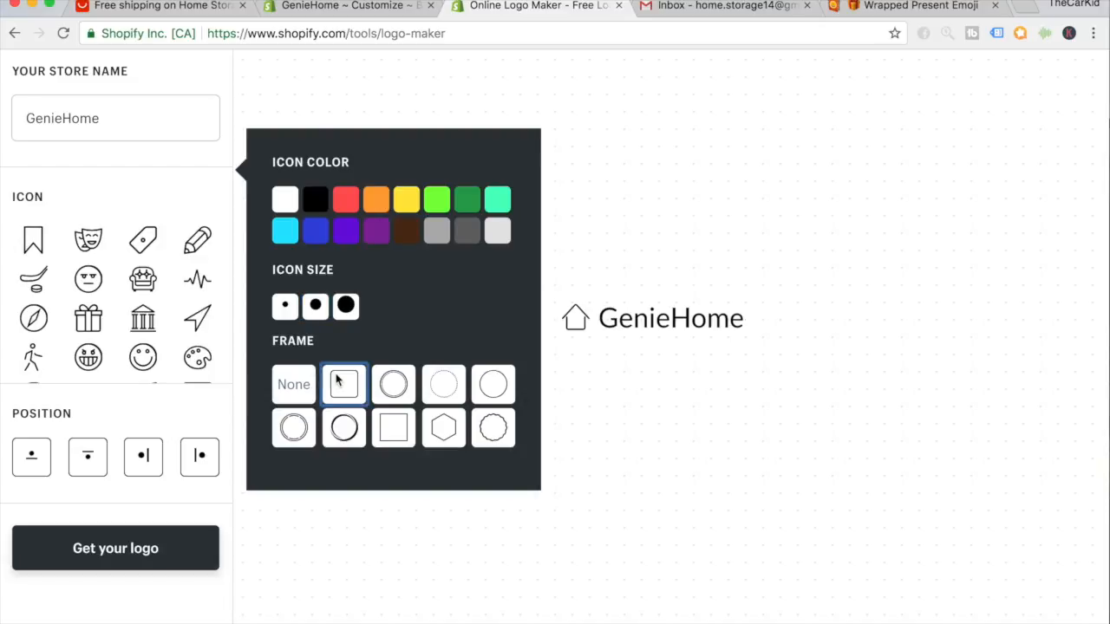
click(393, 394)
click(561, 506)
click(569, 338)
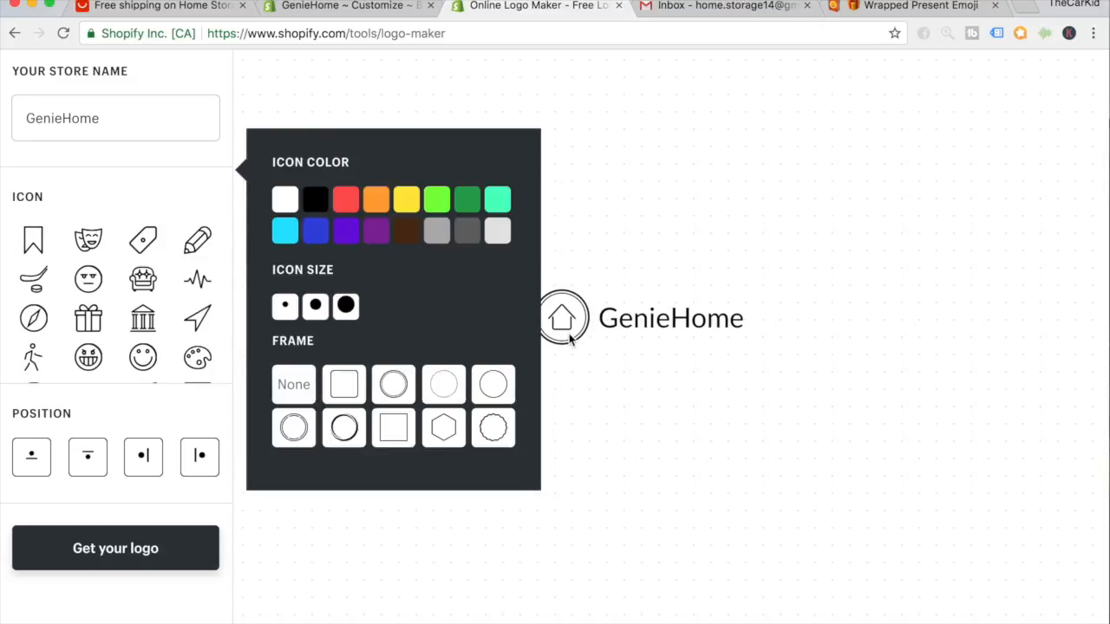
click(459, 396)
click(488, 395)
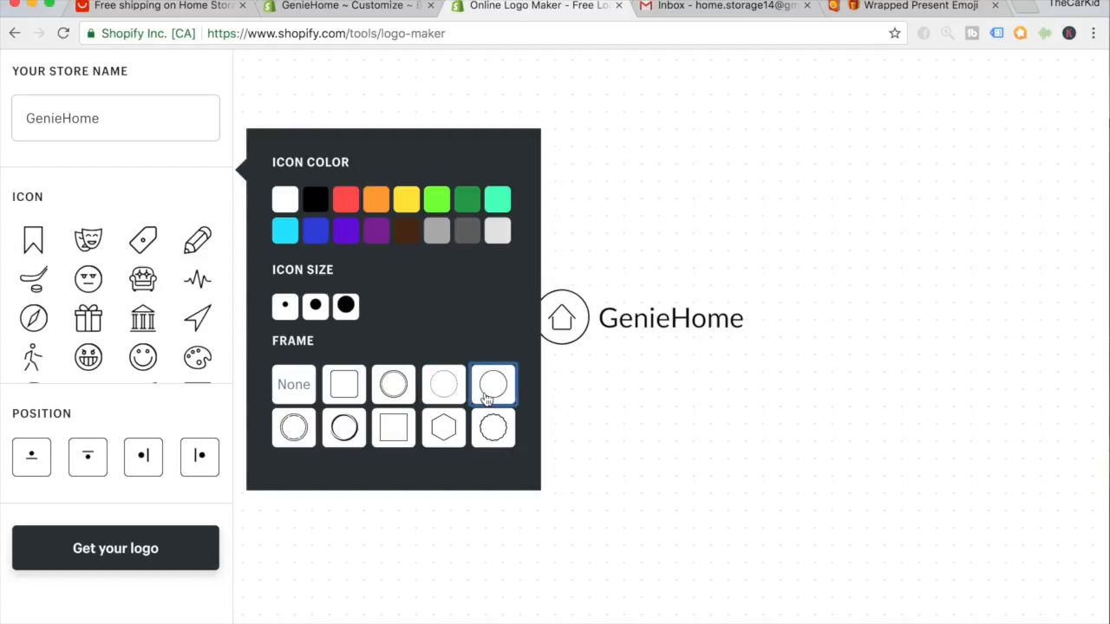
click(490, 426)
click(443, 428)
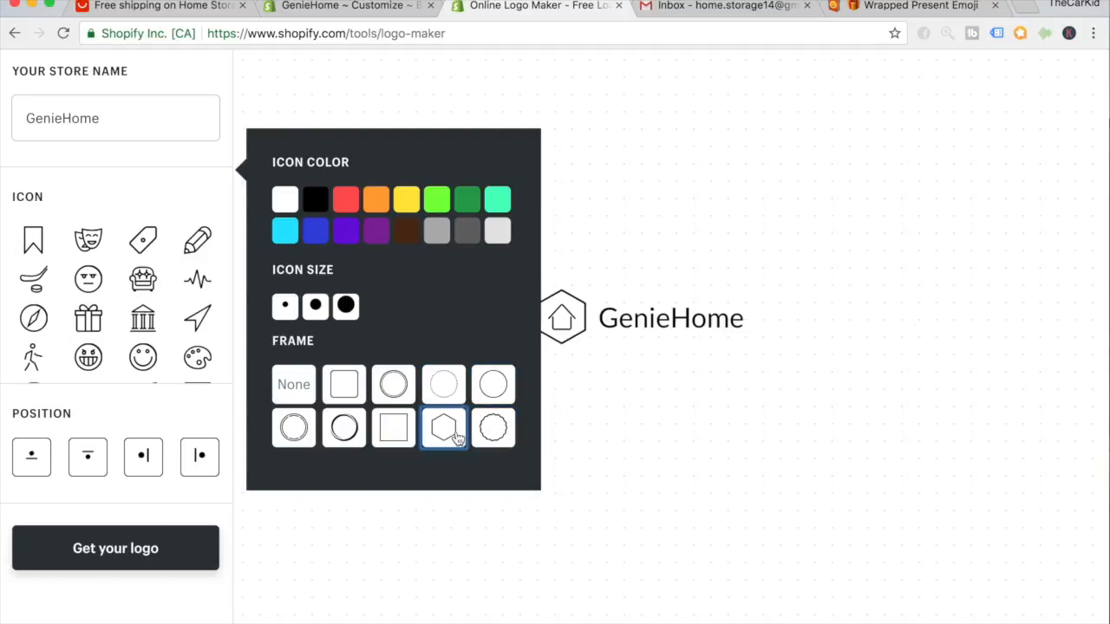
click(395, 430)
click(345, 430)
click(299, 441)
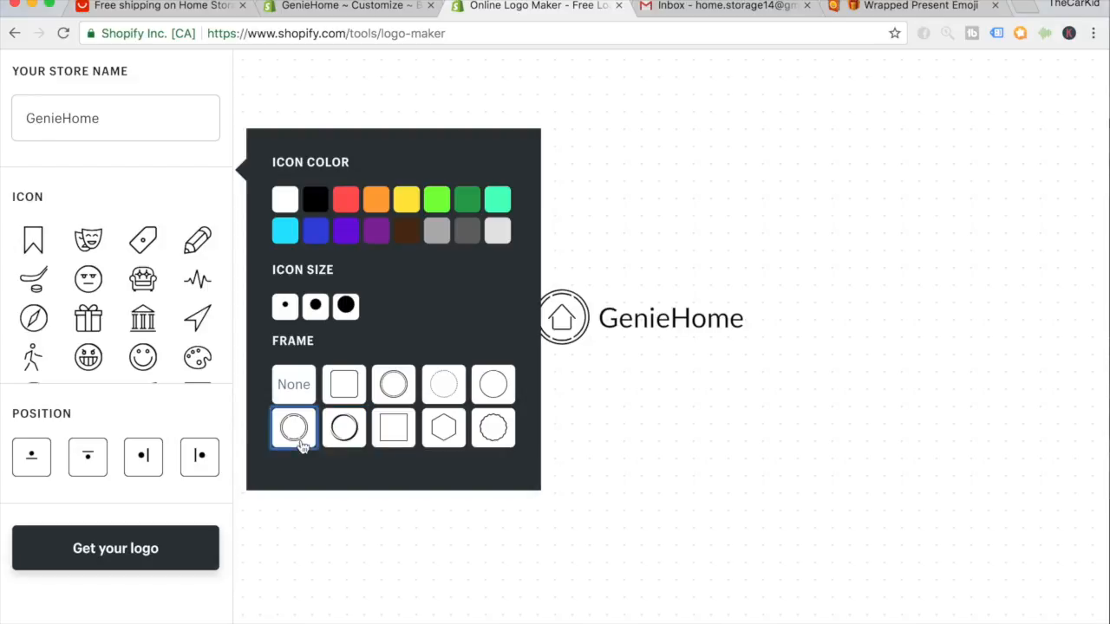
click(395, 438)
click(305, 400)
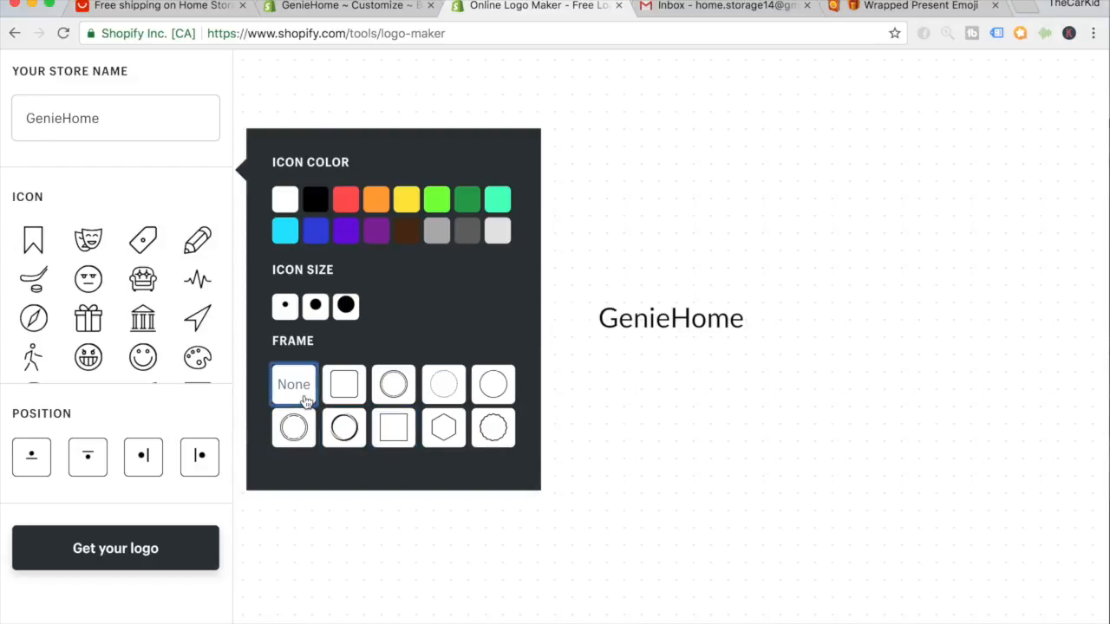
click(614, 516)
scroll(614, 516, up, 2)
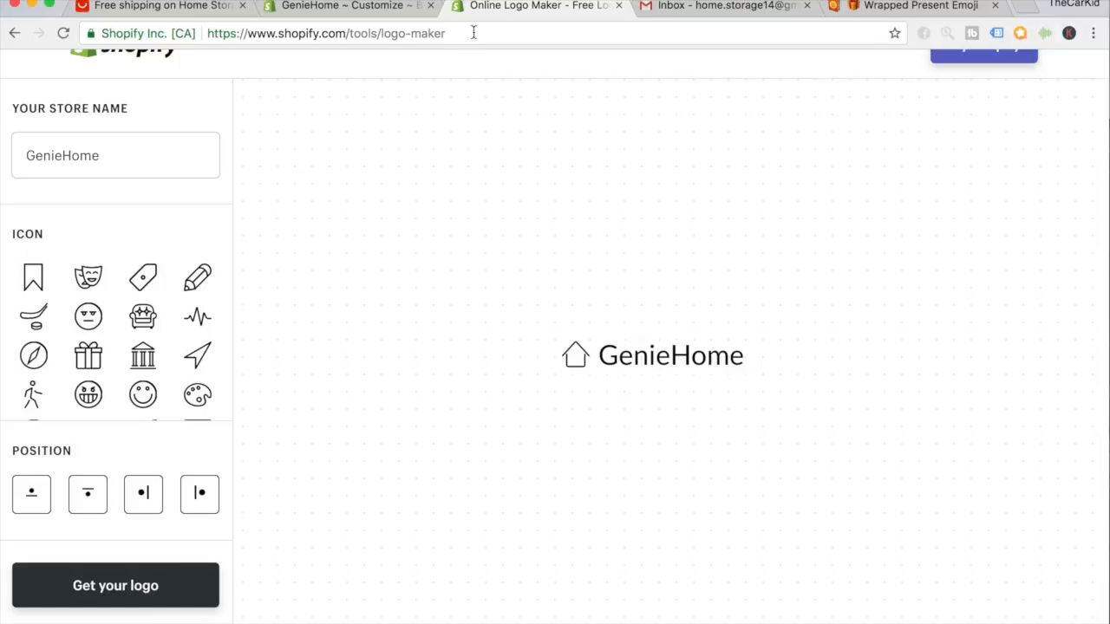
Go from the theme editor back to the Online Logo Maker tab with the house-icon logo.
click(372, 7)
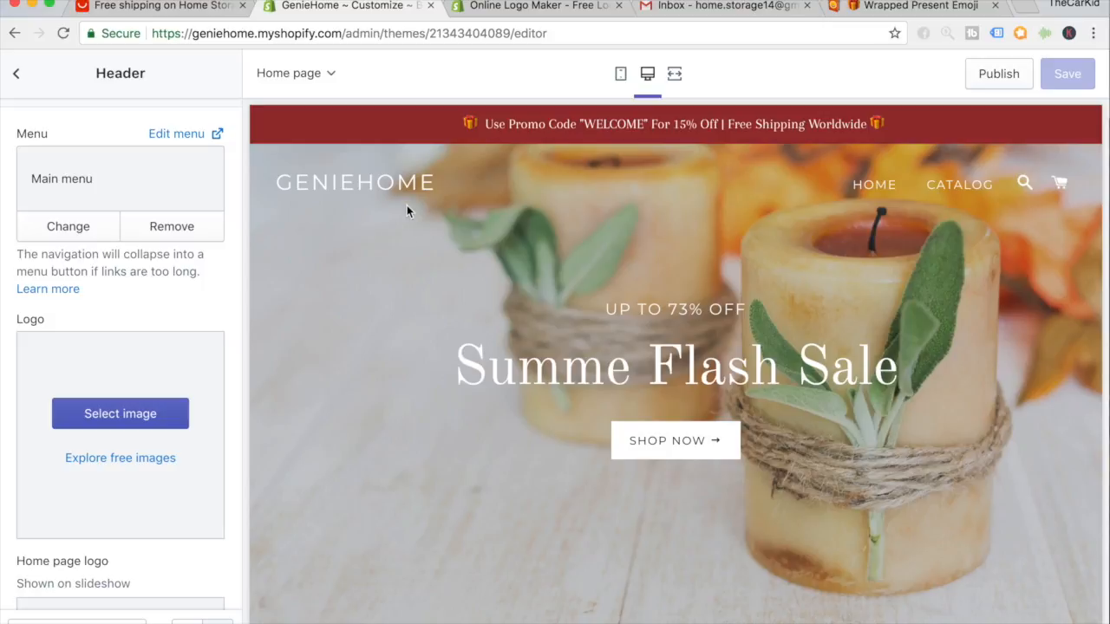
click(490, 6)
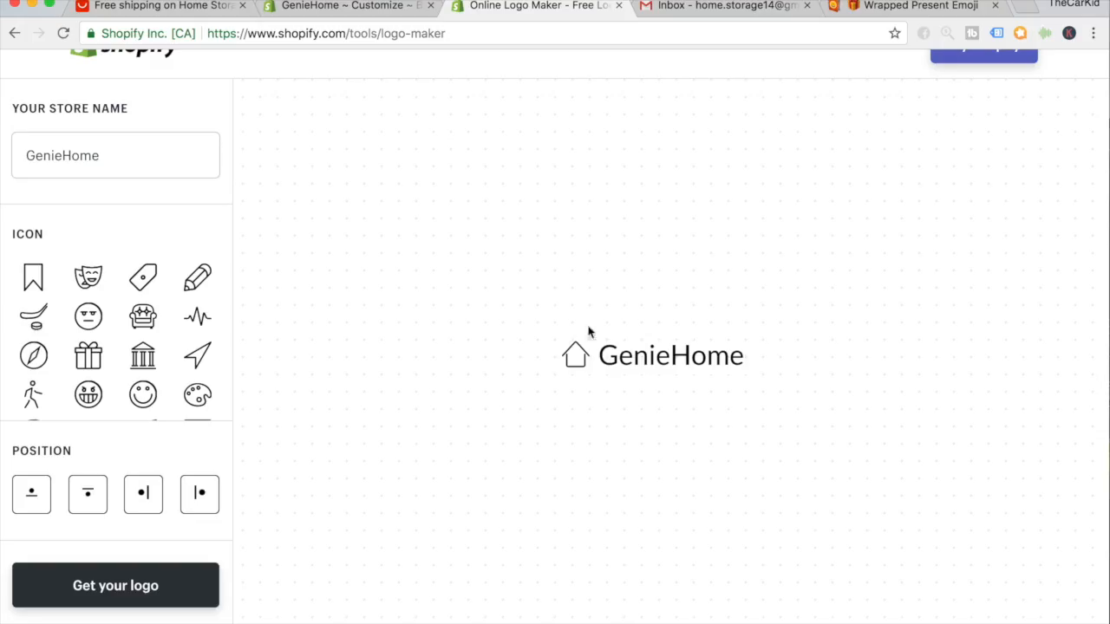
Request the GenieHome logo by e-mail and dismiss the store signup offer.
click(126, 600)
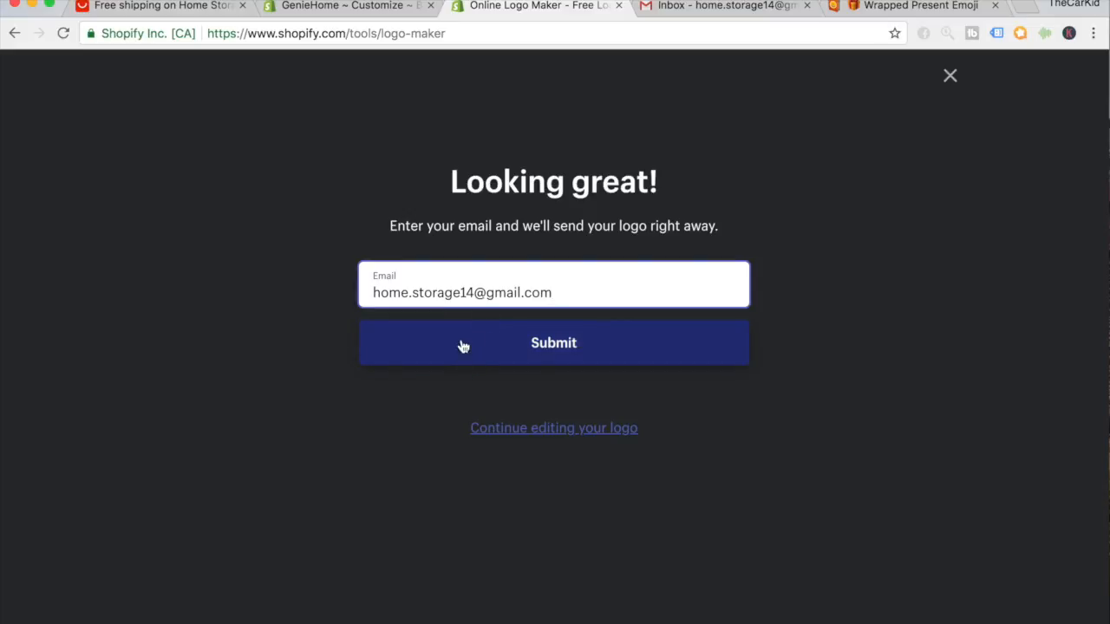
click(495, 358)
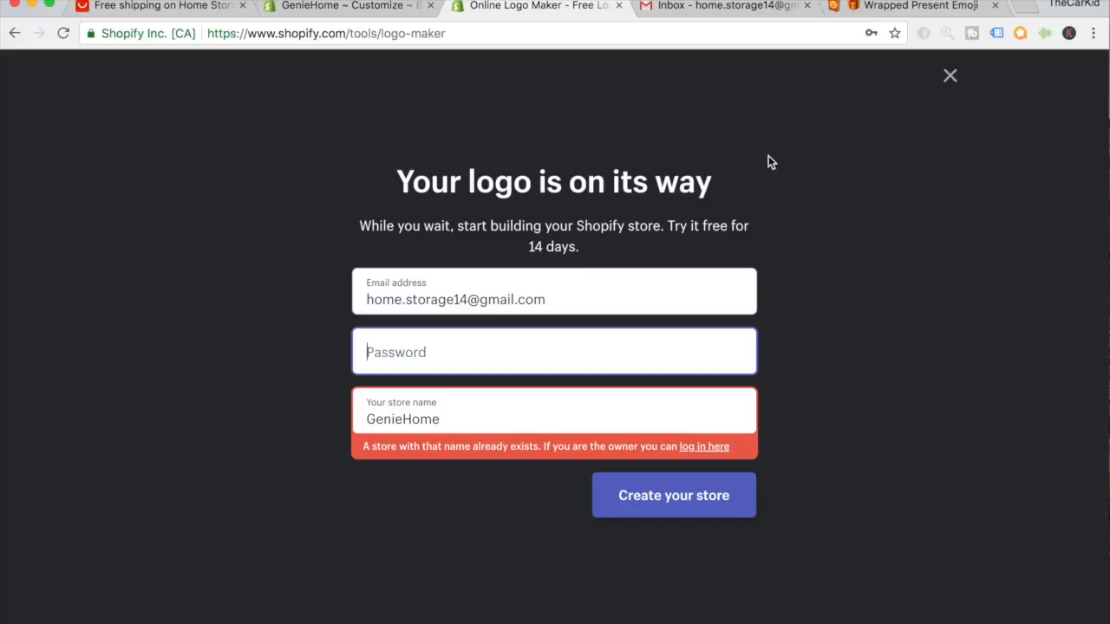
click(950, 75)
Switch to the Gmail inbox and refresh it to look for the logo.
click(730, 33)
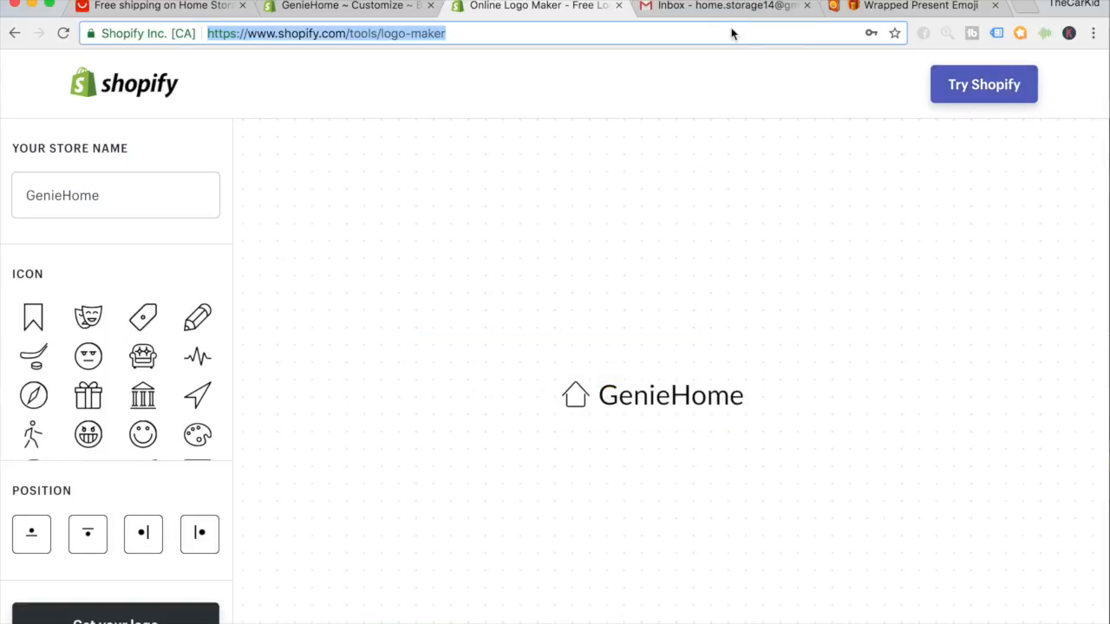
click(726, 7)
click(291, 130)
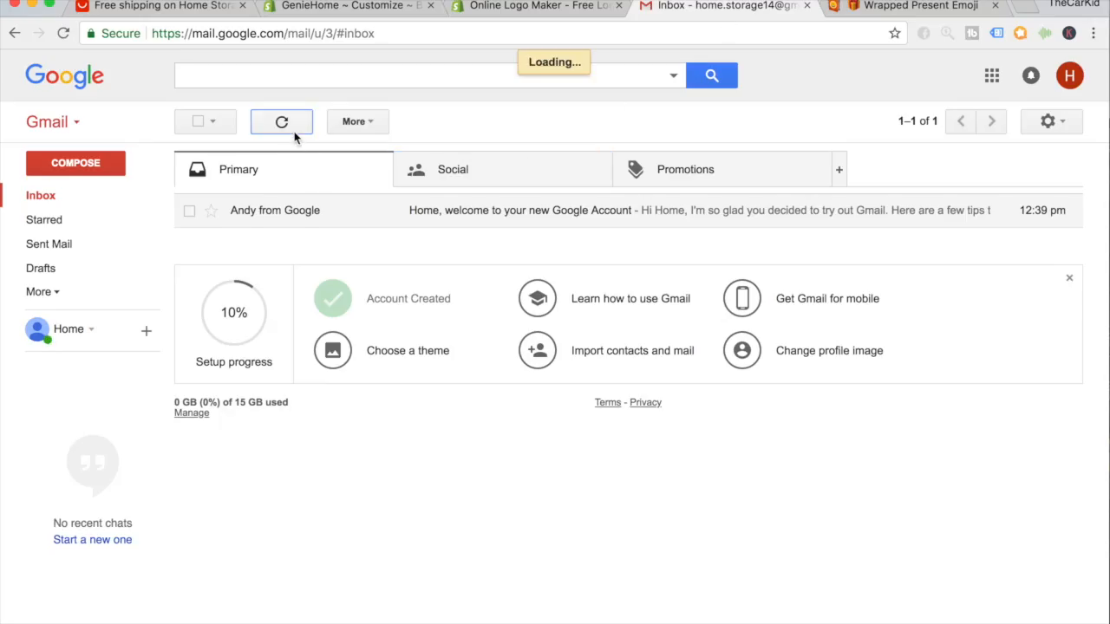
Open the GenieHome logo as a PNG from Shopify's logo-ready e-mail in Gmail.
click(465, 212)
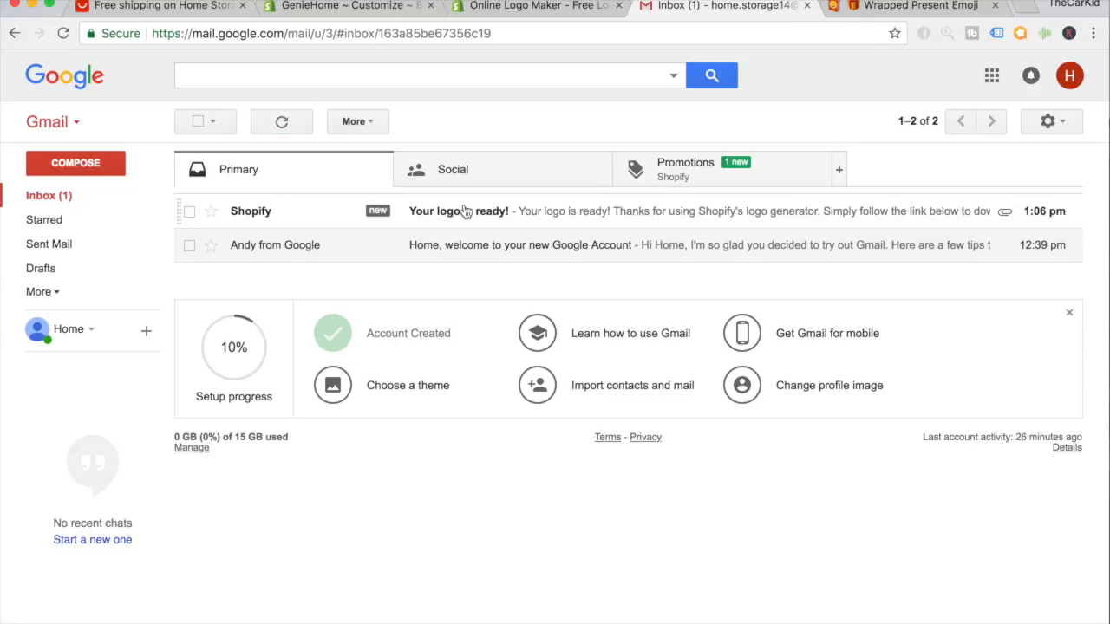
click(657, 350)
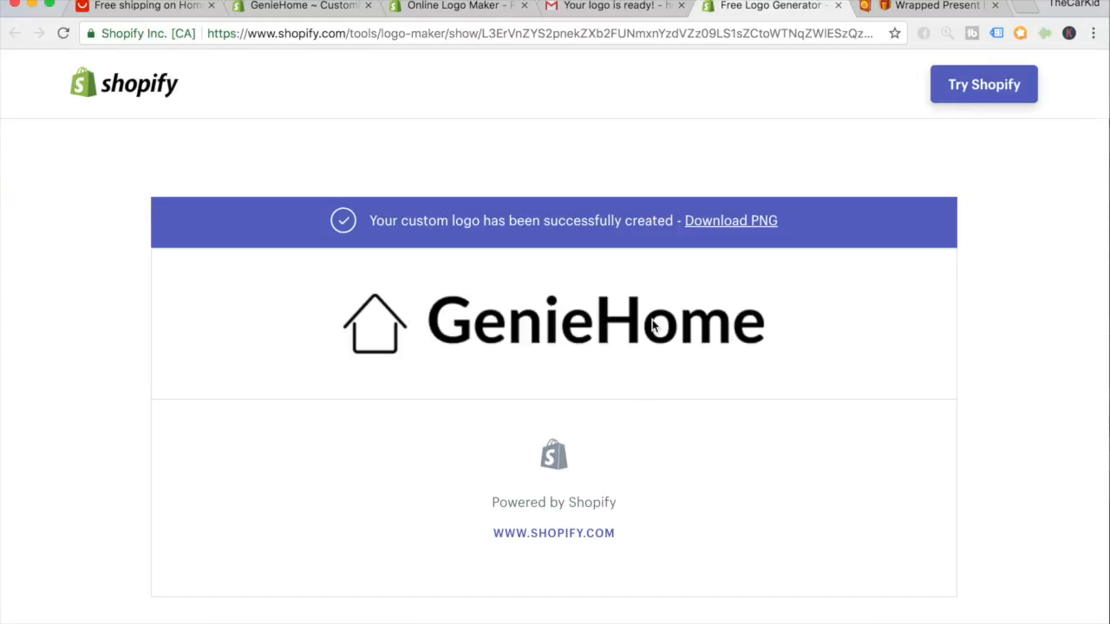
click(720, 222)
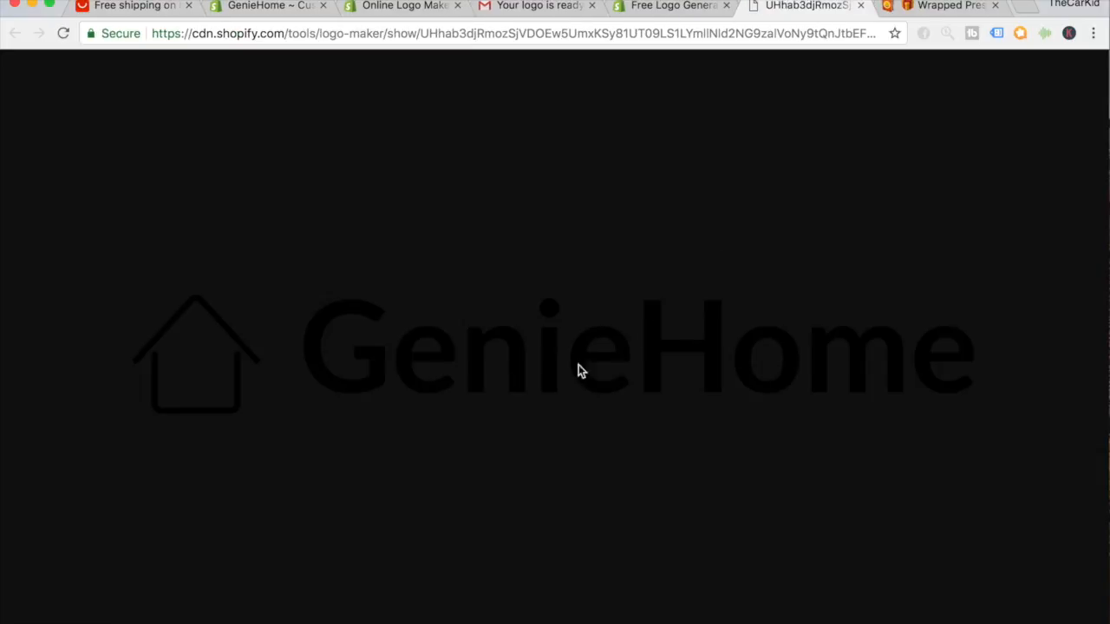
Save the GenieHome PNG logo to the computer and return to the theme editor.
right_click(472, 364)
click(499, 392)
key(Return)
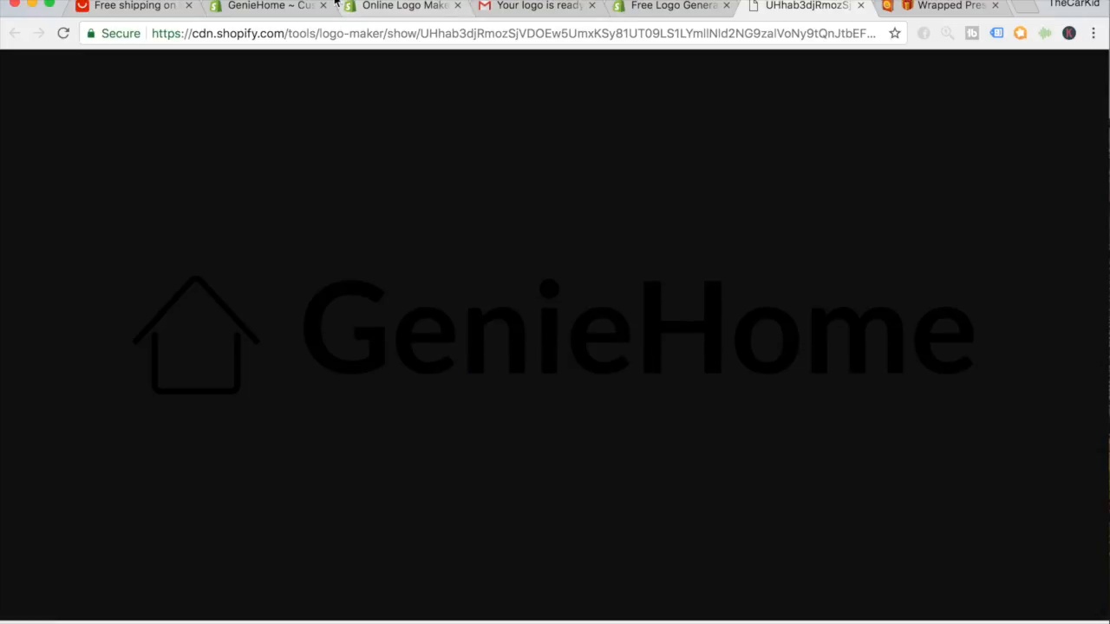
click(277, 7)
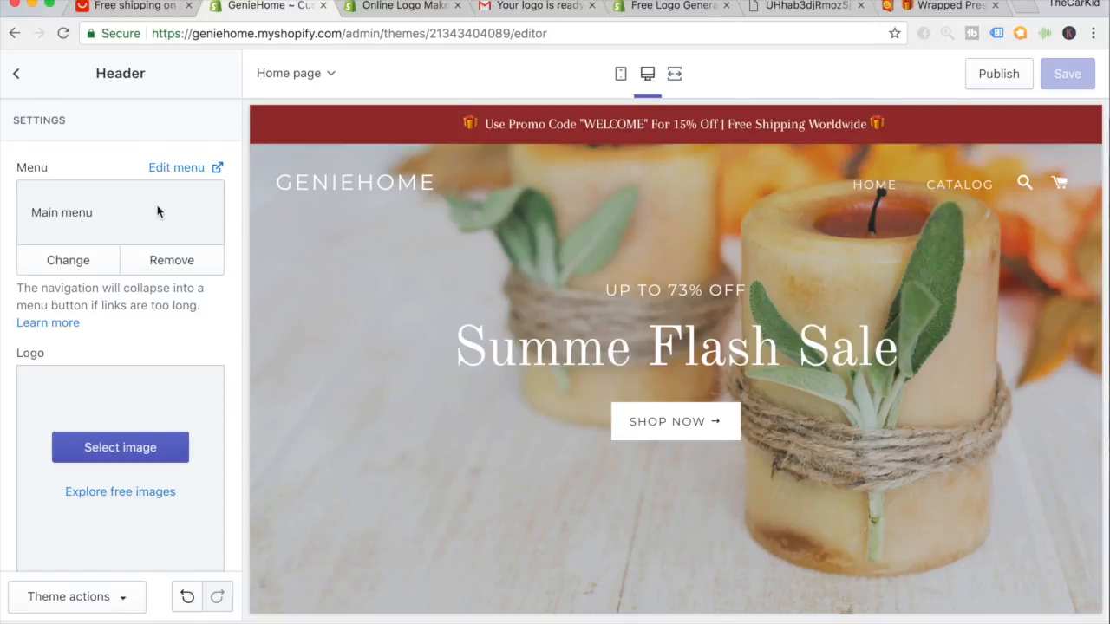
Set the GenieHome house-icon image as the Header section's logo and save the theme.
click(17, 75)
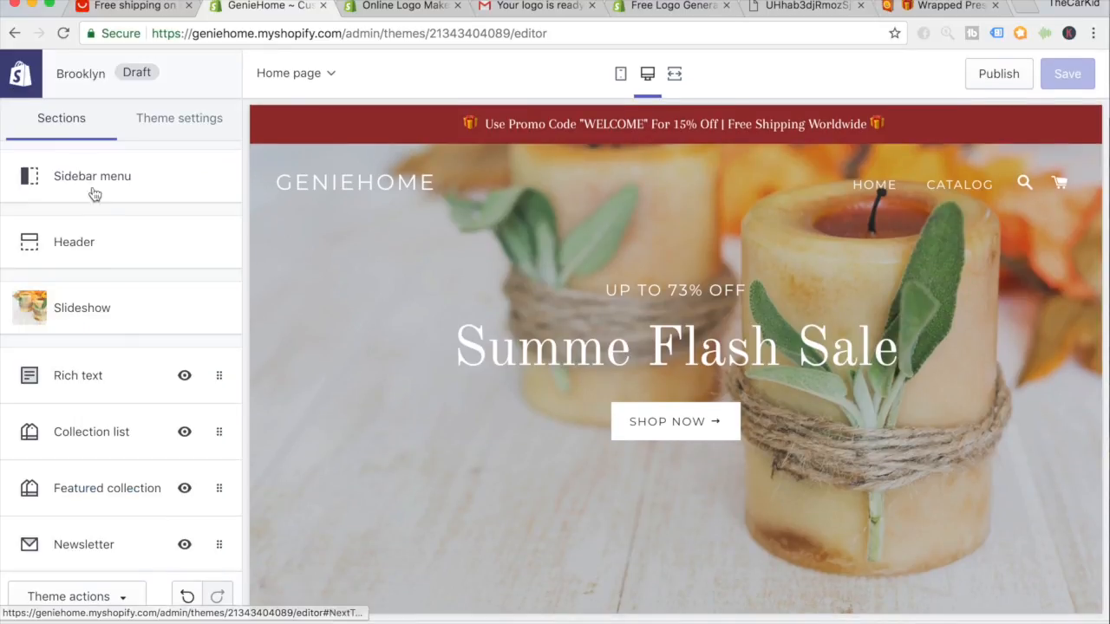
click(77, 260)
scroll(86, 347, down, 2)
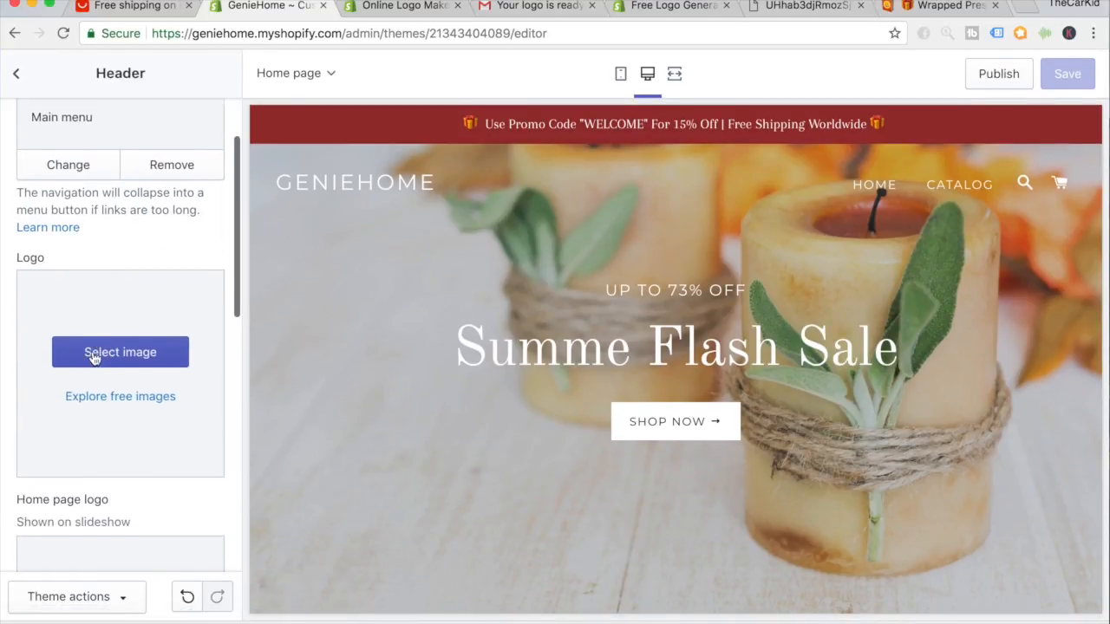
click(117, 342)
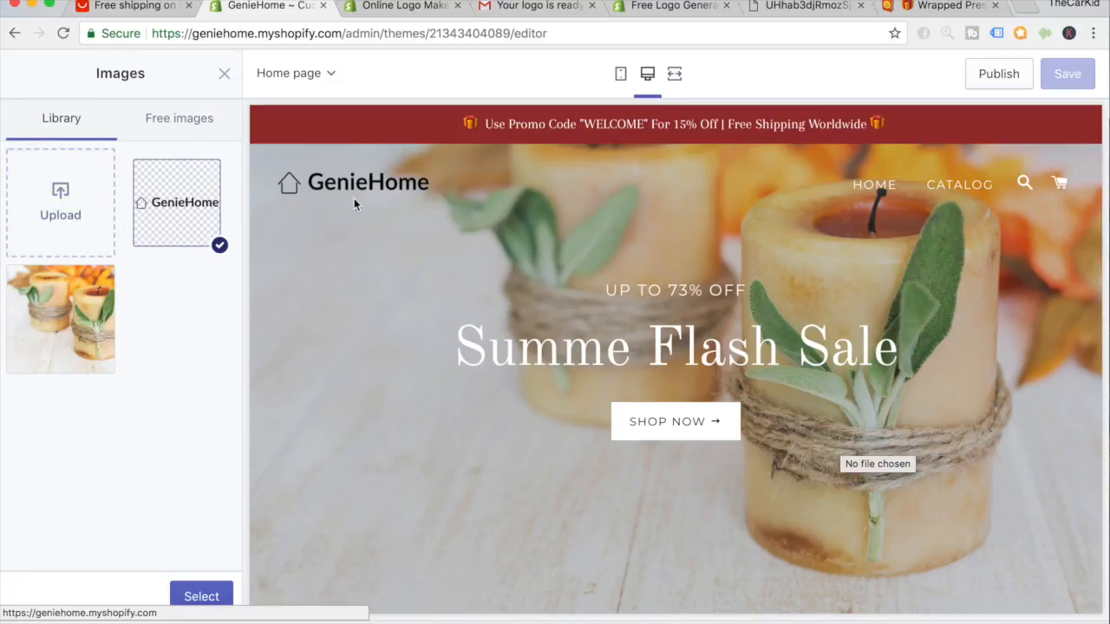
click(207, 607)
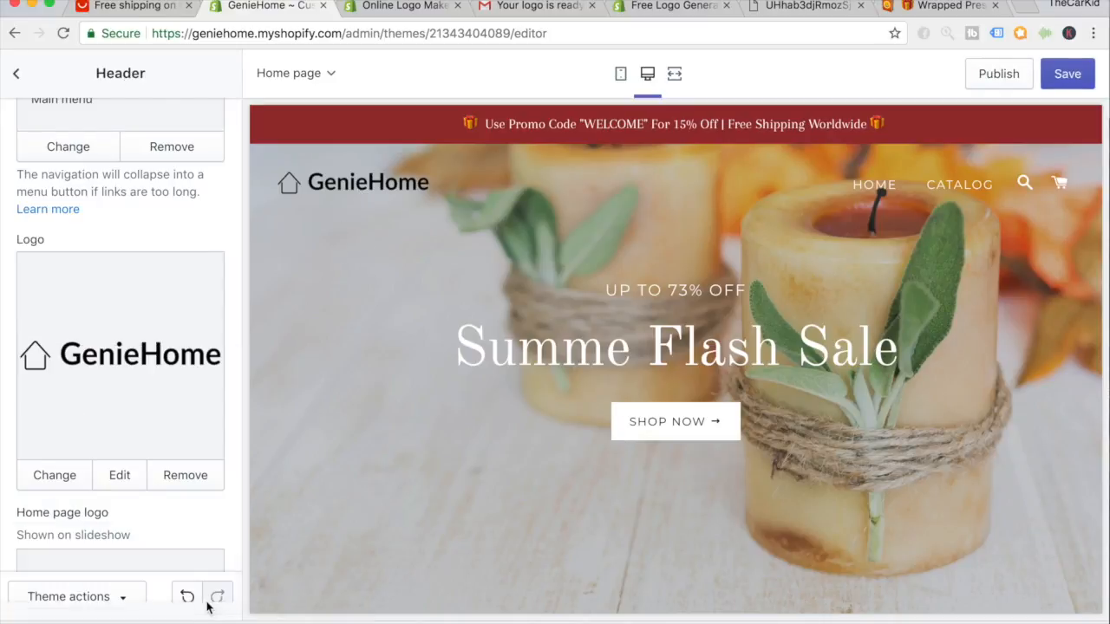
click(1064, 76)
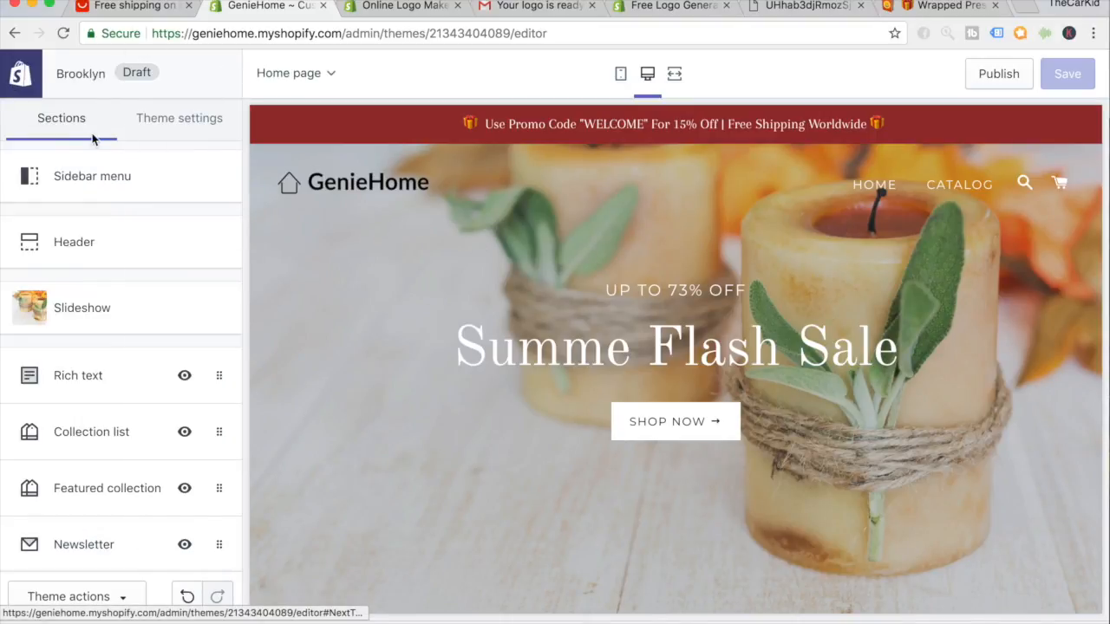
Leave the theme editor and go to the Online Store themes list.
click(32, 90)
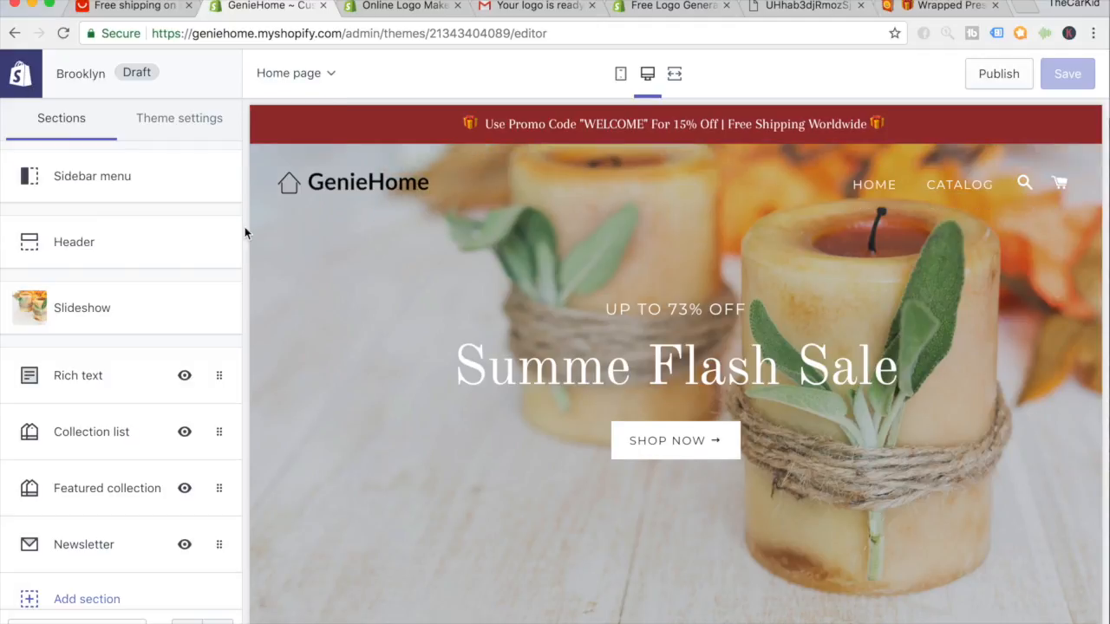
click(20, 73)
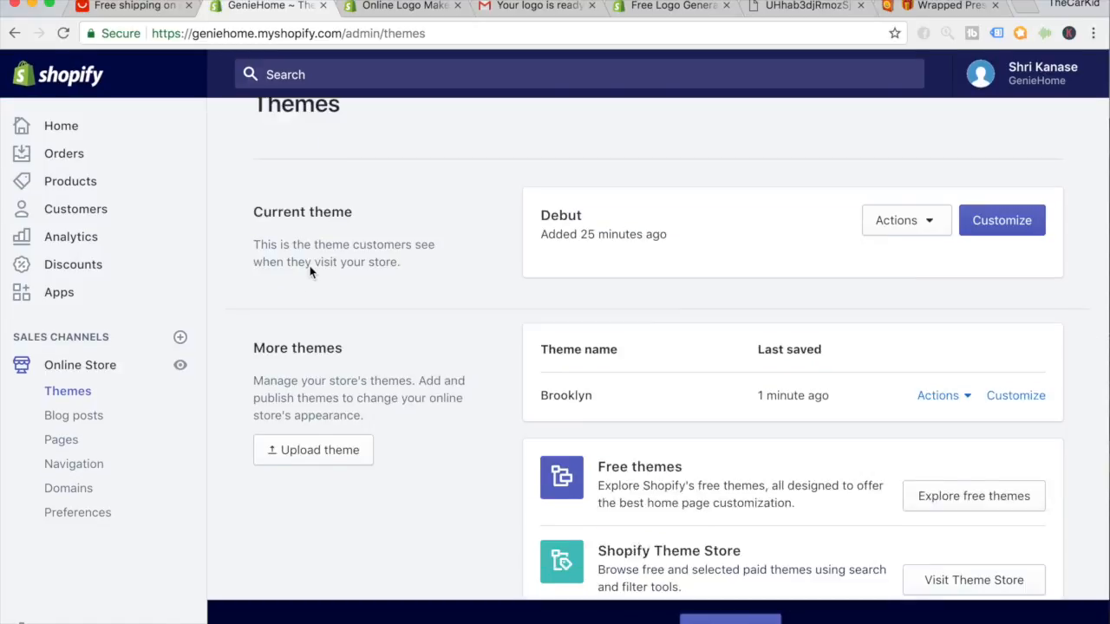
scroll(309, 272, down, 2)
scroll(310, 273, down, 3)
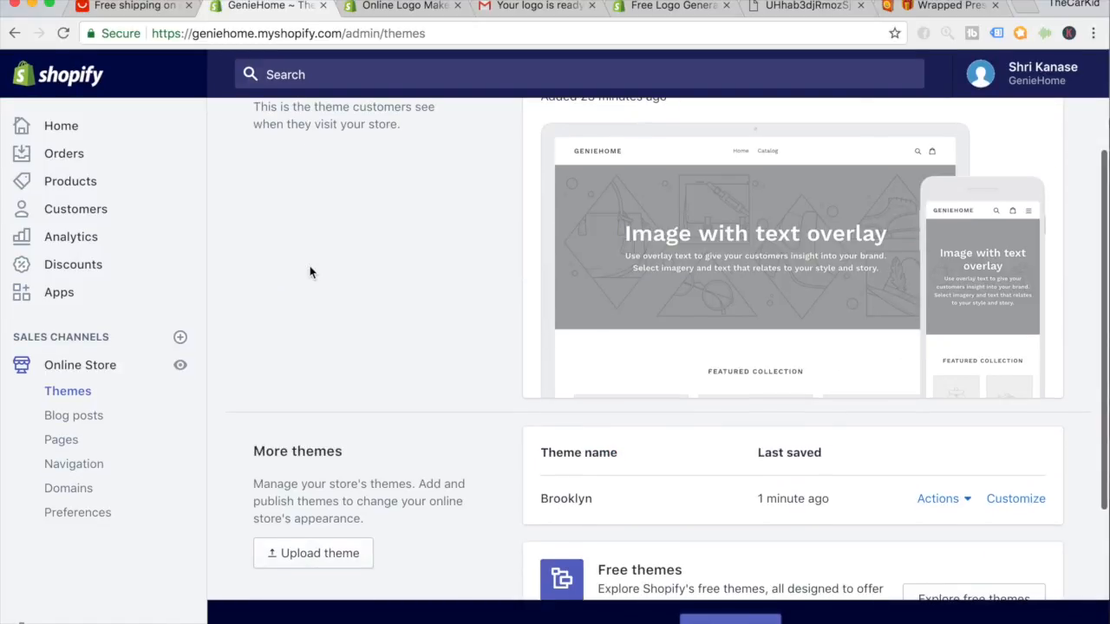
scroll(780, 411, down, 1)
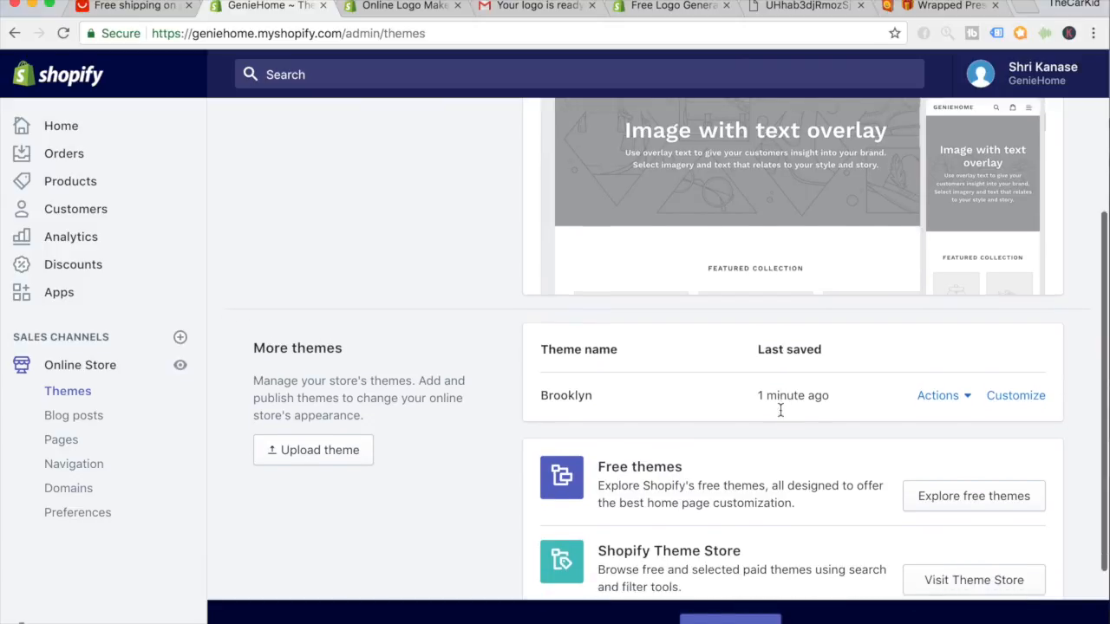
Publish Brooklyn in place of Debut and view the live GenieHome storefront.
click(941, 377)
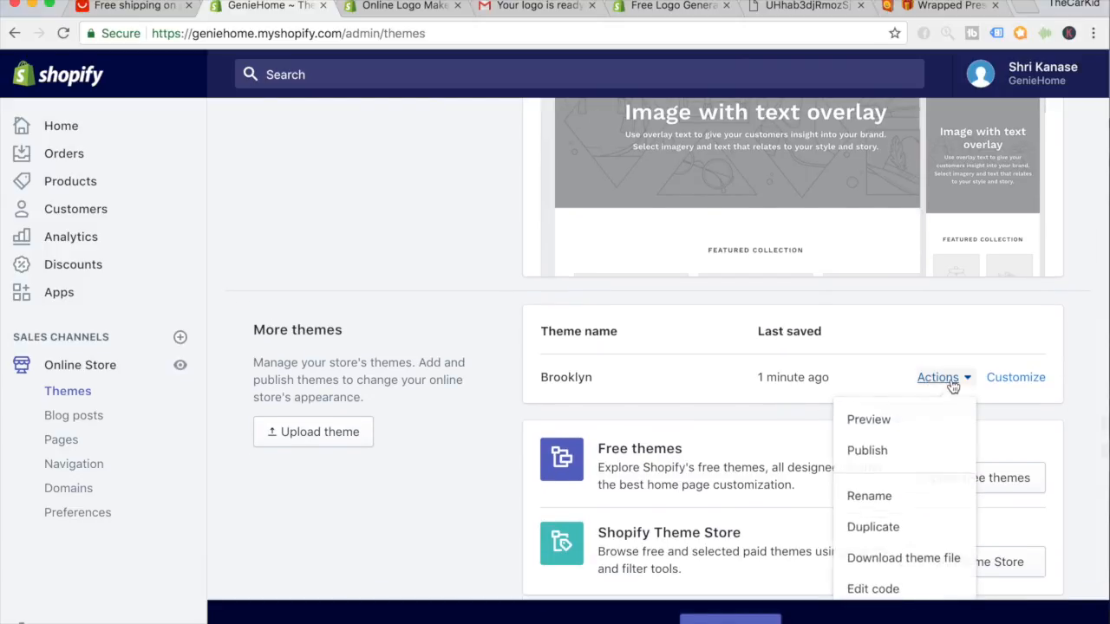
click(862, 450)
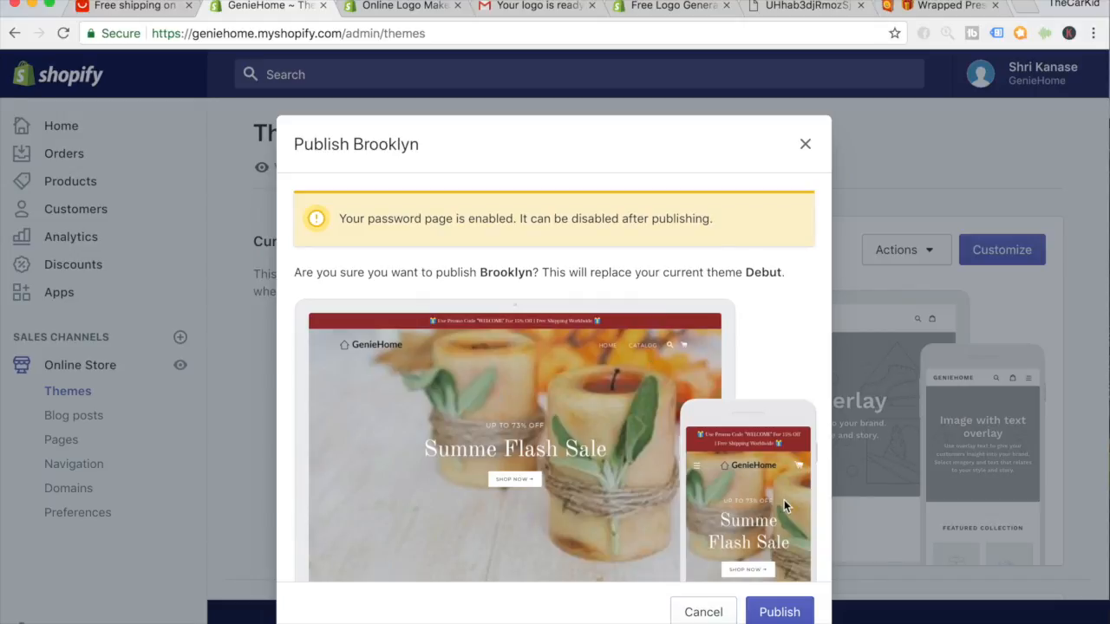
click(781, 614)
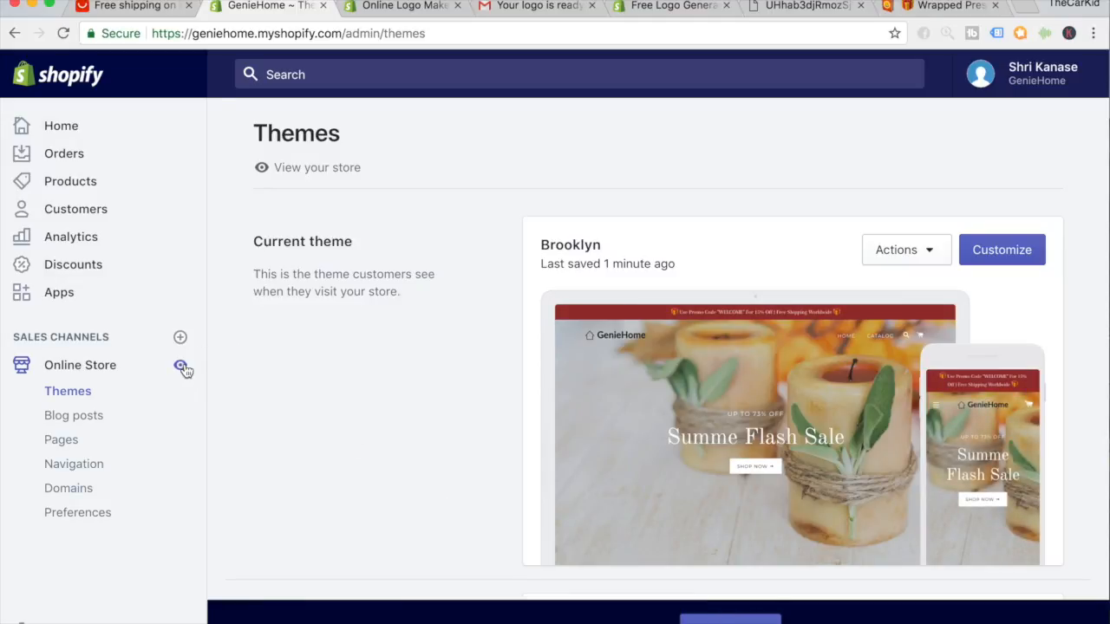
click(183, 368)
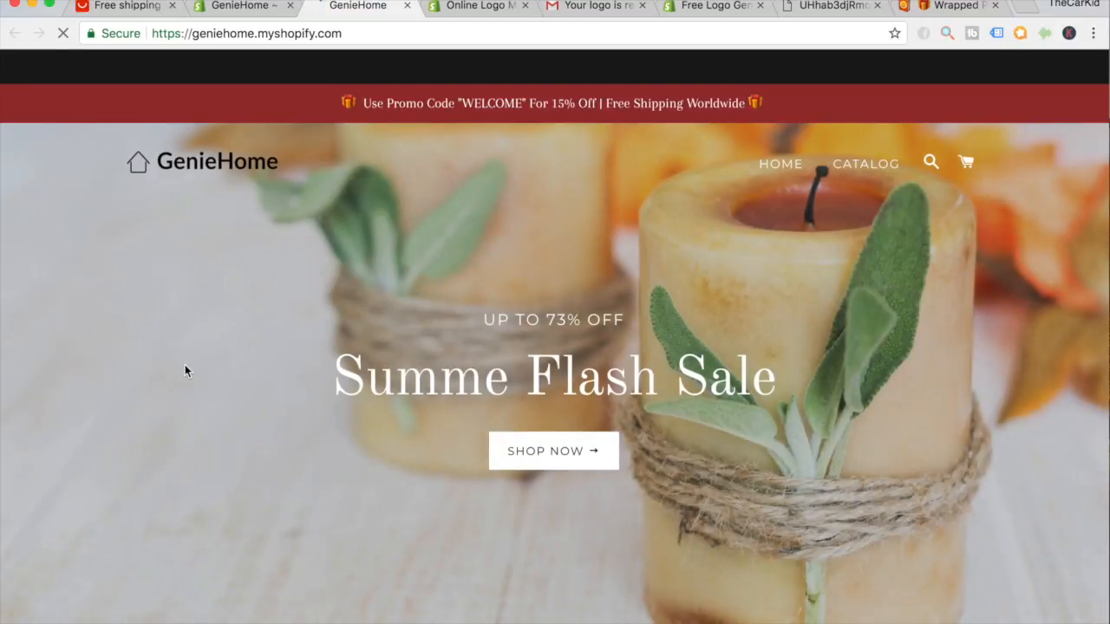
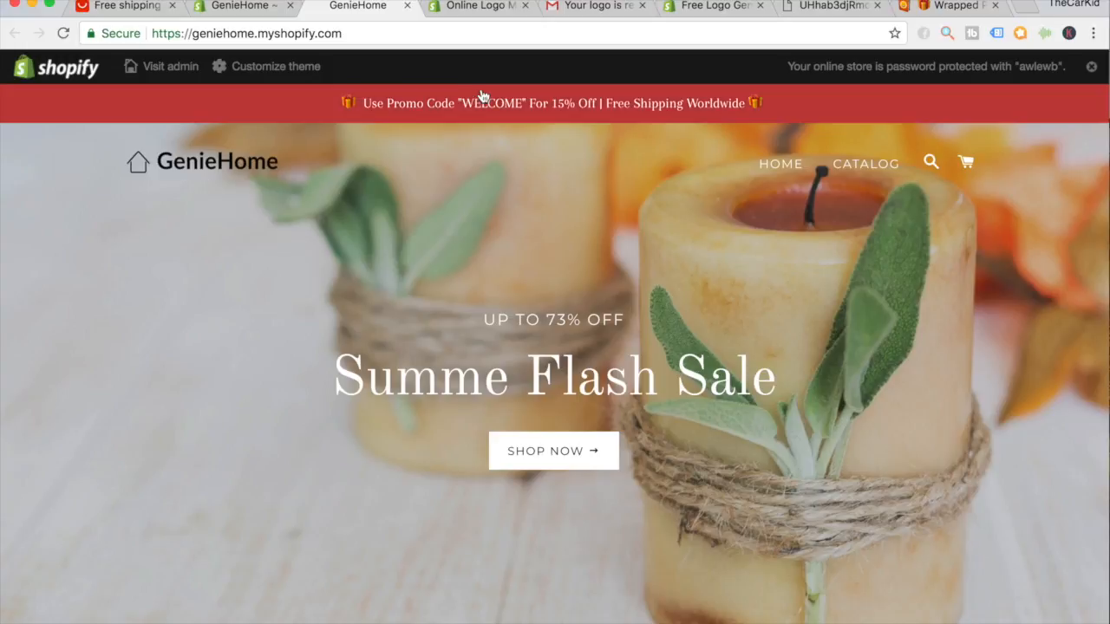
Switch from the storefront to the Online Logo Maker tab showing the GenieHome logo.
click(468, 5)
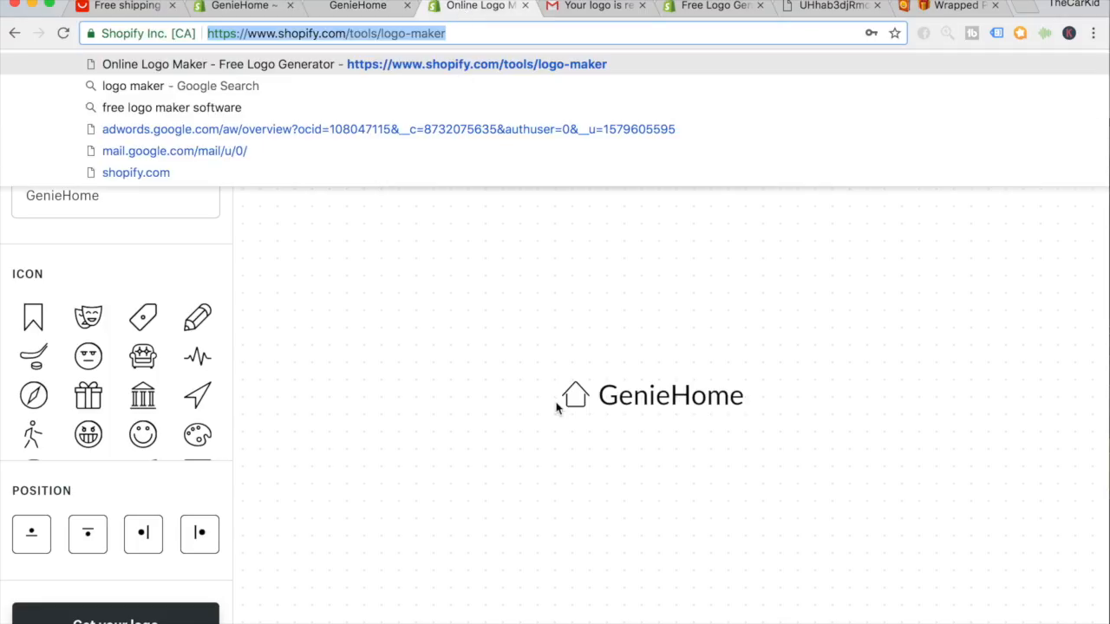
Try white for the GenieHome logo text, then switch it back to black.
click(609, 395)
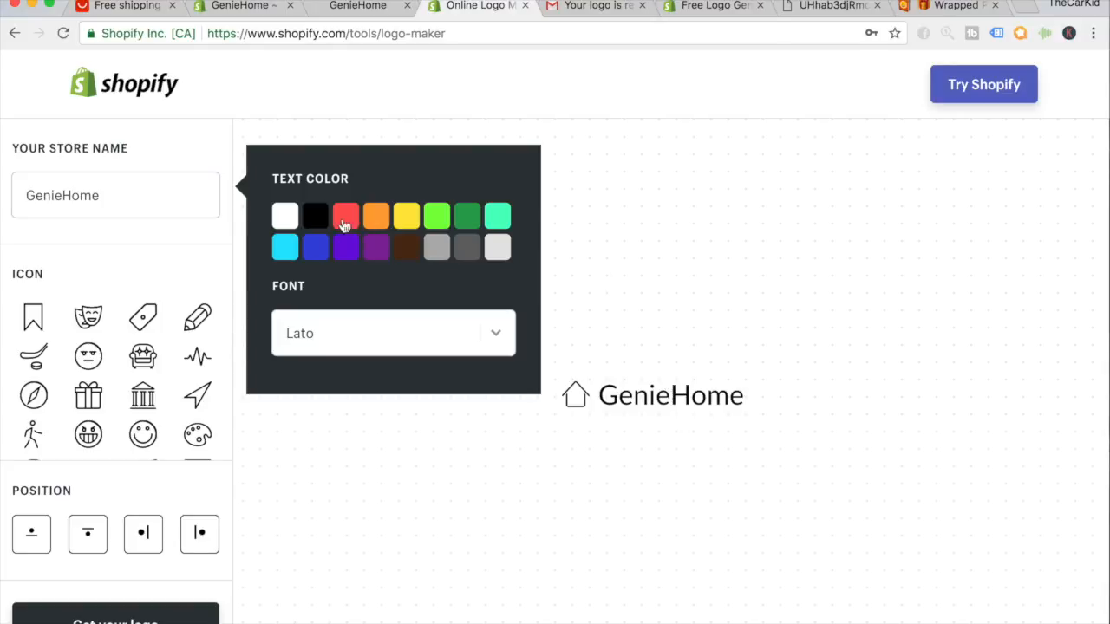
click(286, 216)
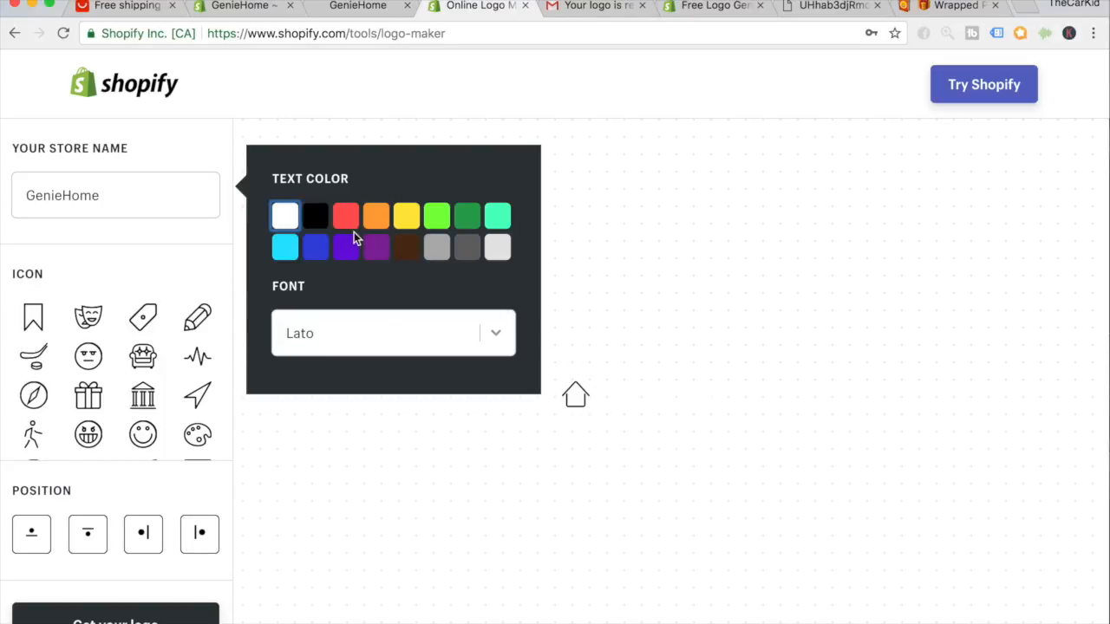
click(314, 219)
Preview Quicksand, Alex Brush, Courgette, Quintessential, Bangers, Graduate, Poiret One and Oswald fonts.
click(429, 339)
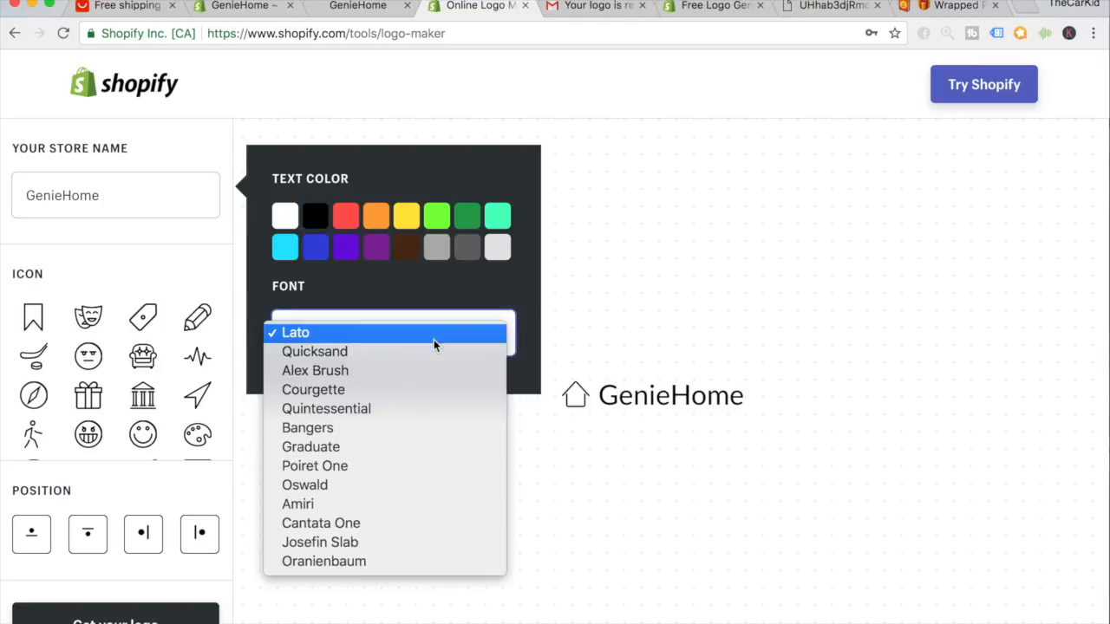
click(431, 357)
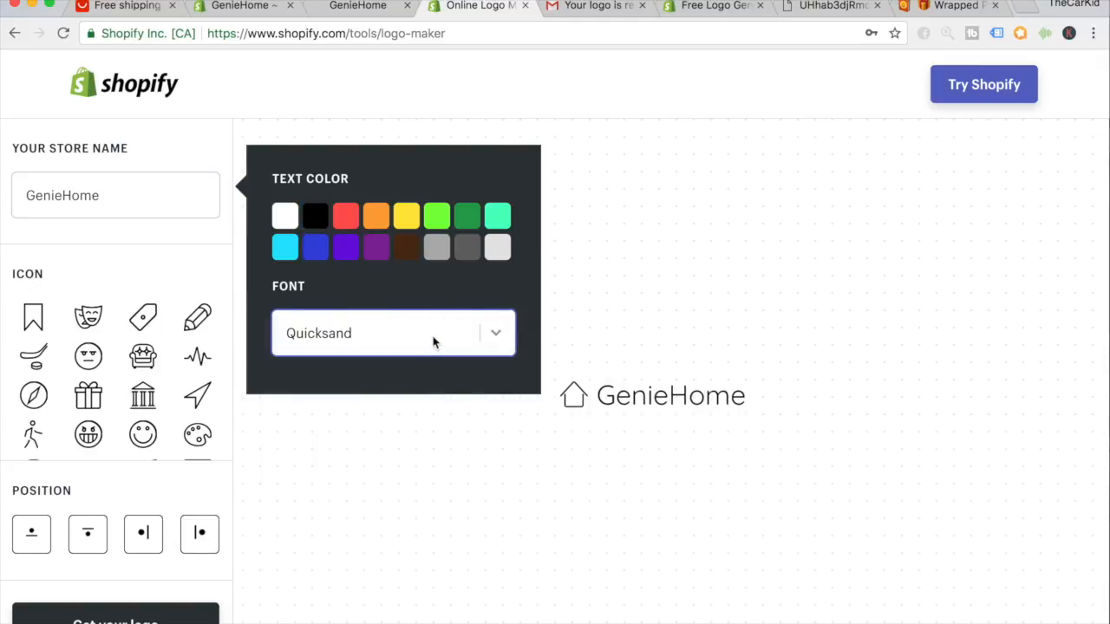
click(433, 336)
click(432, 355)
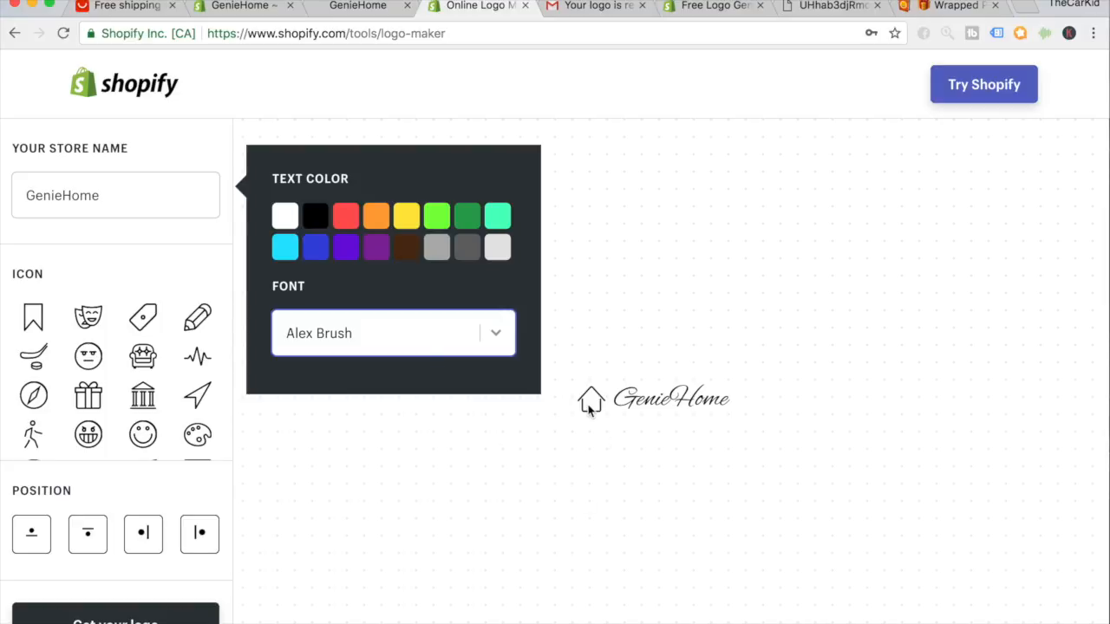
click(472, 345)
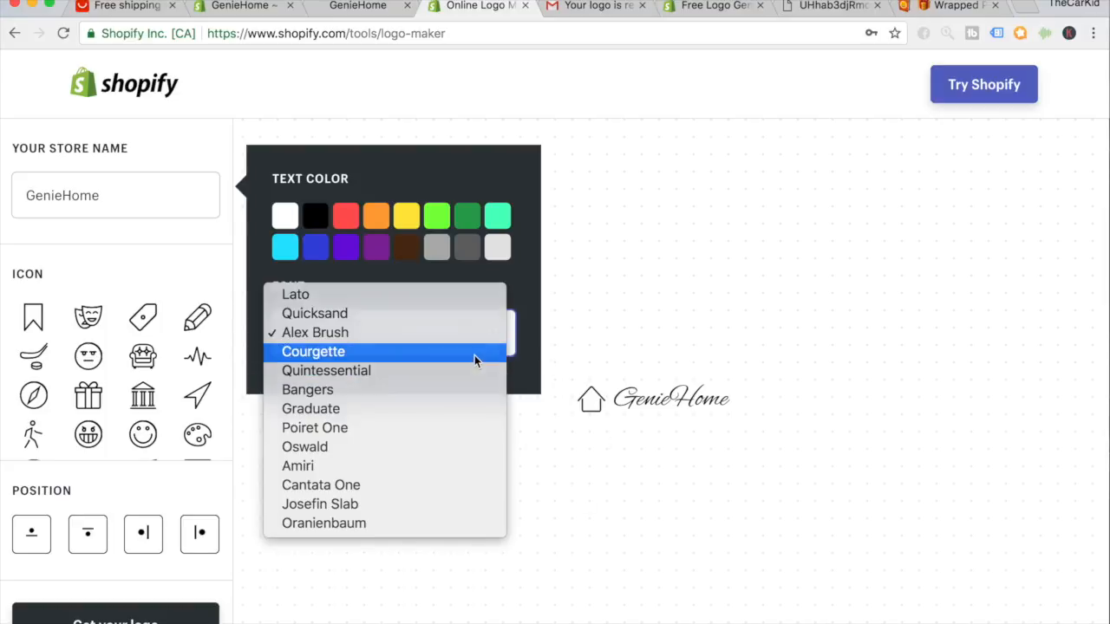
click(474, 354)
click(473, 348)
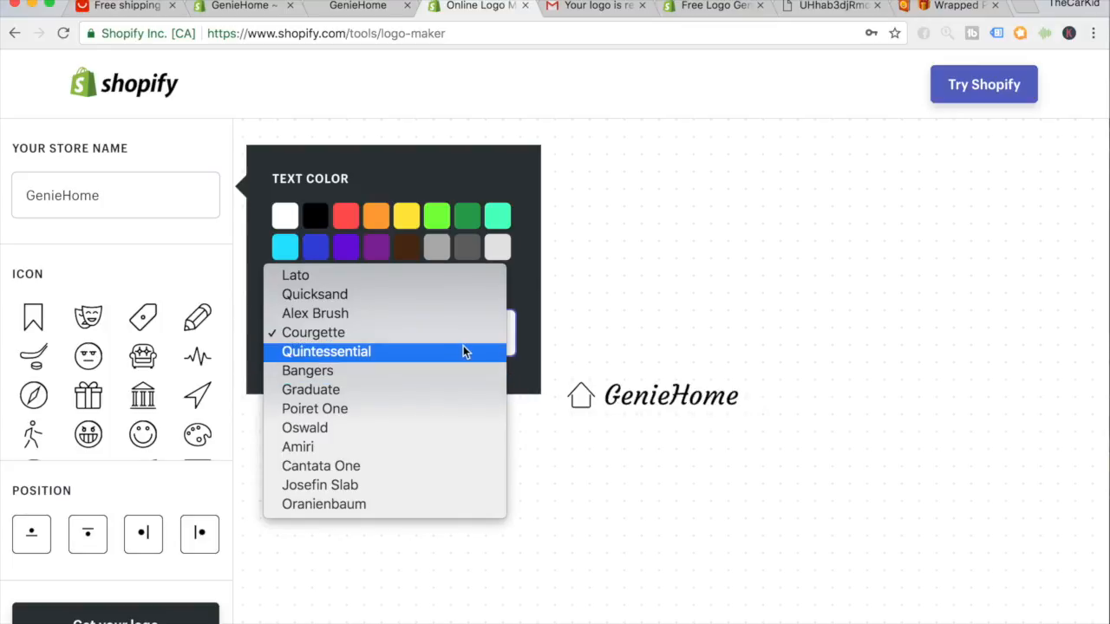
click(463, 347)
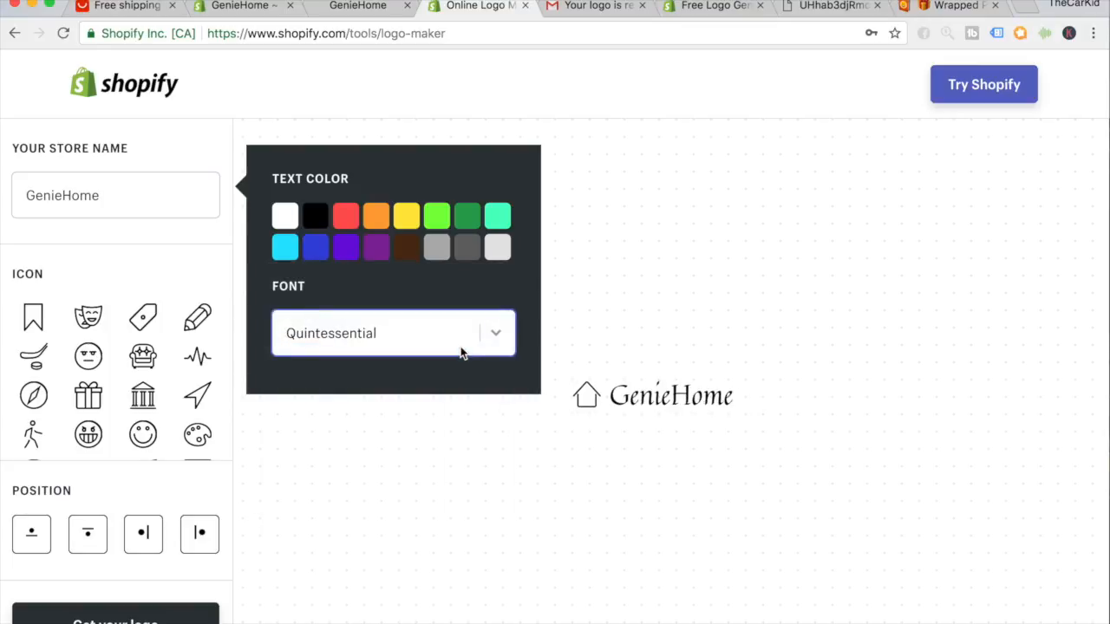
click(461, 351)
click(452, 354)
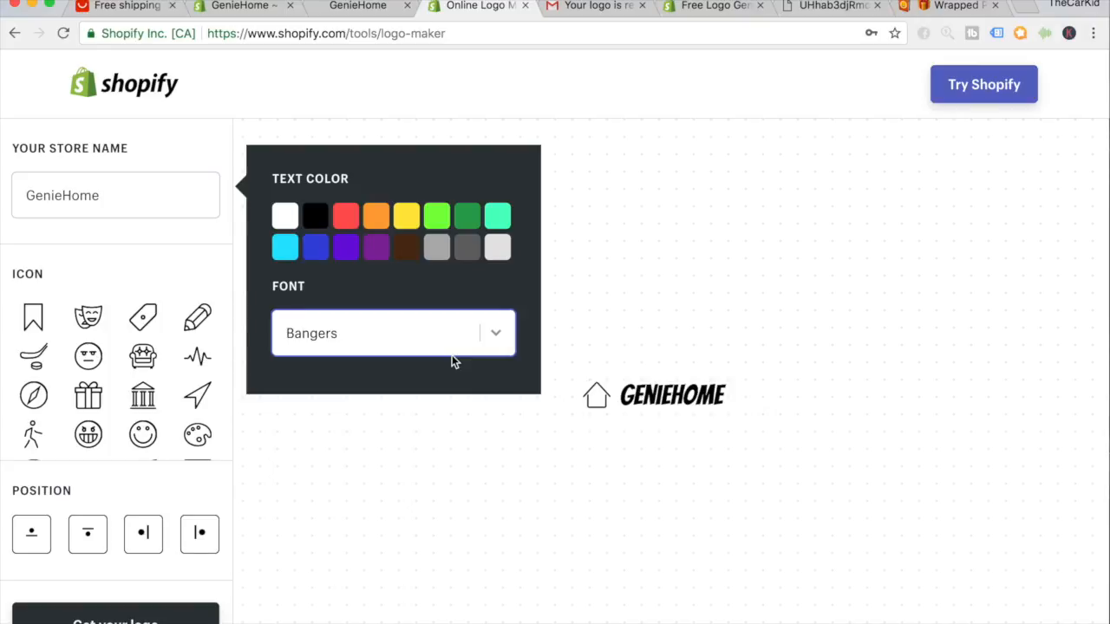
click(460, 339)
click(450, 360)
click(455, 347)
click(446, 353)
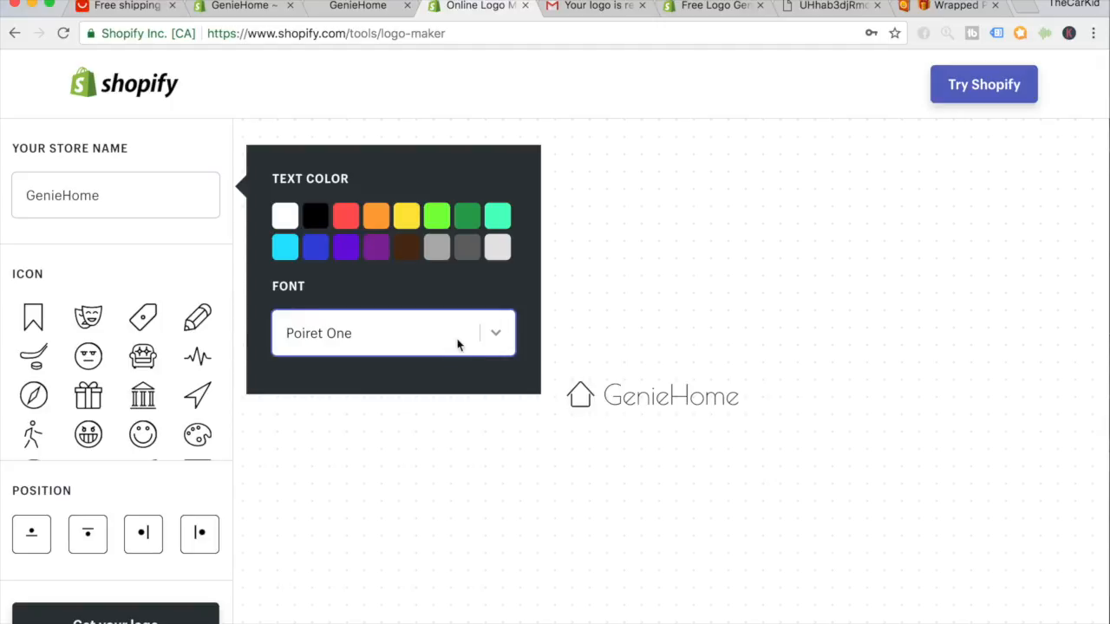
click(452, 345)
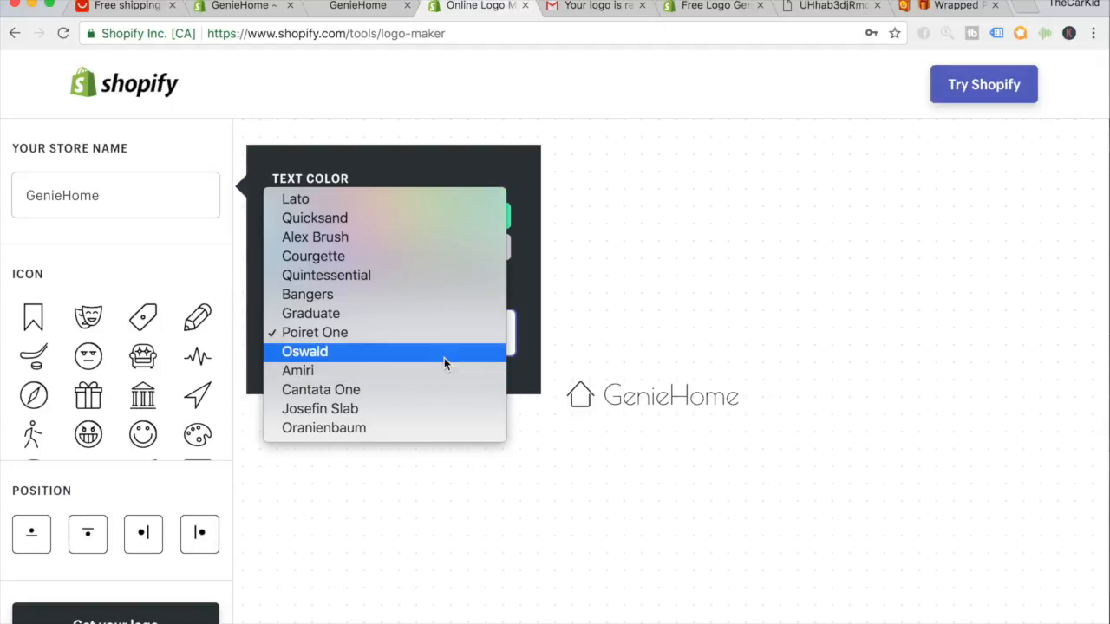
click(444, 357)
Preview Amiri, Cantata One, Josefin Slab, Oranienbaum and Courgette, then keep Quicksand.
click(449, 344)
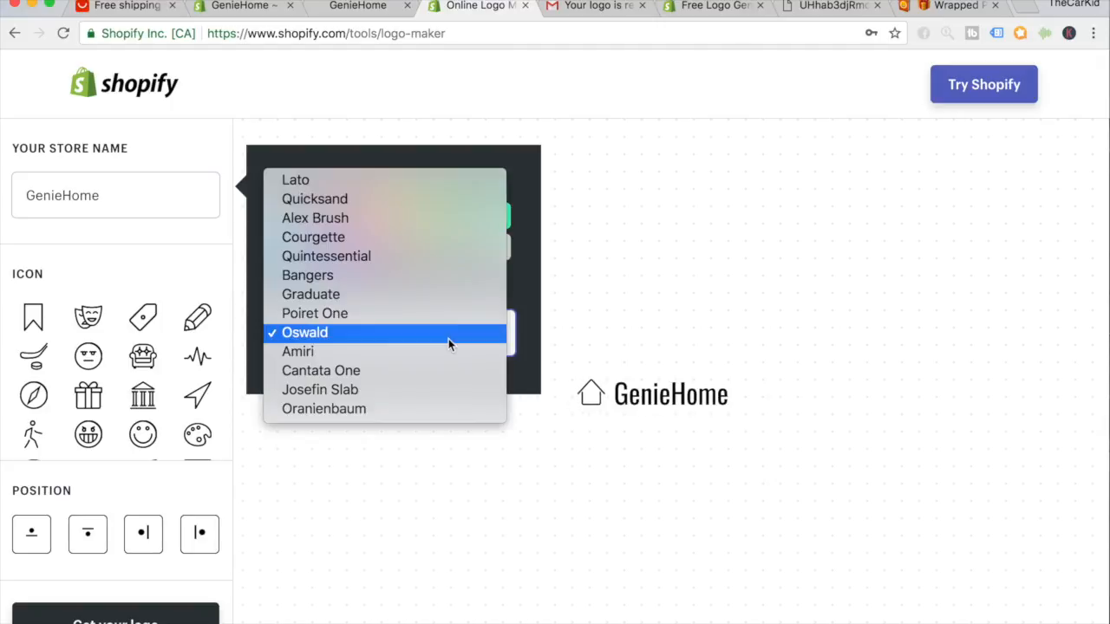
click(438, 351)
click(448, 341)
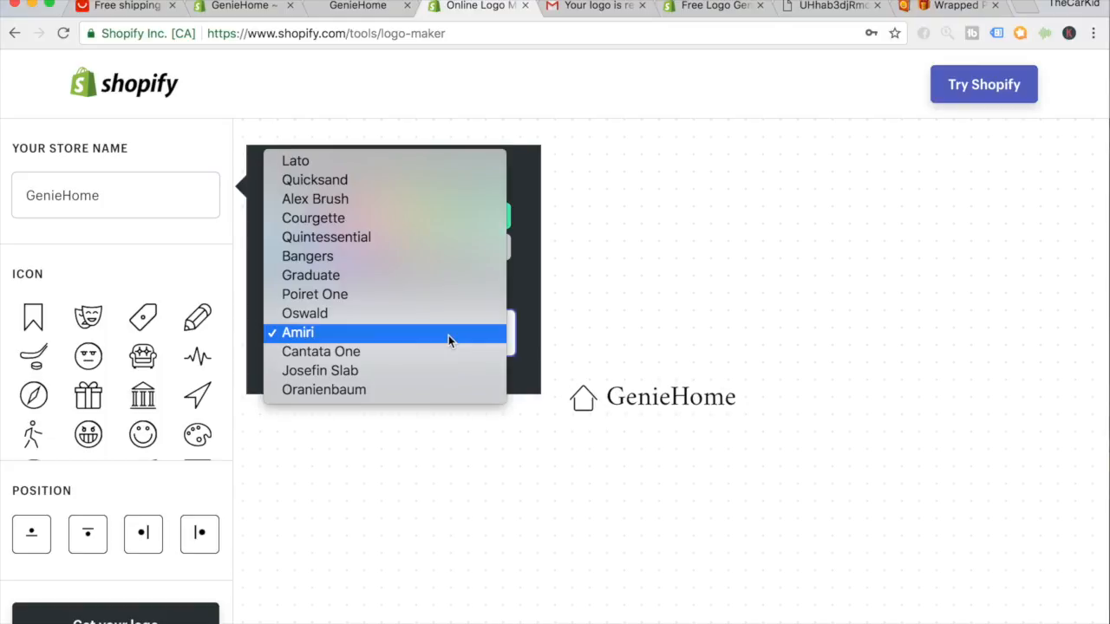
click(442, 359)
click(452, 347)
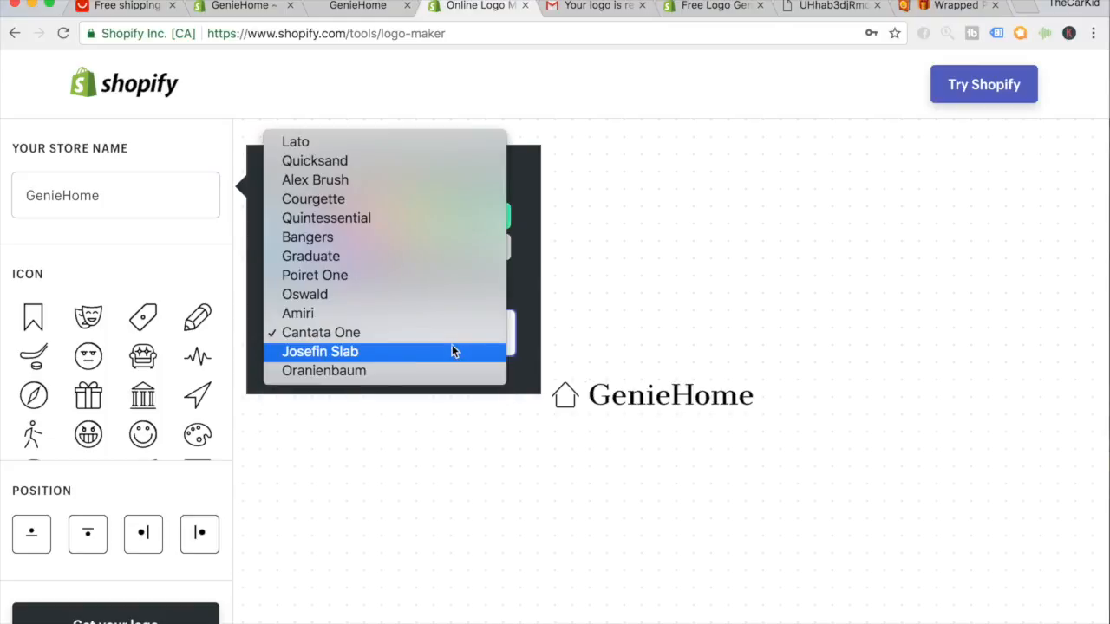
click(448, 354)
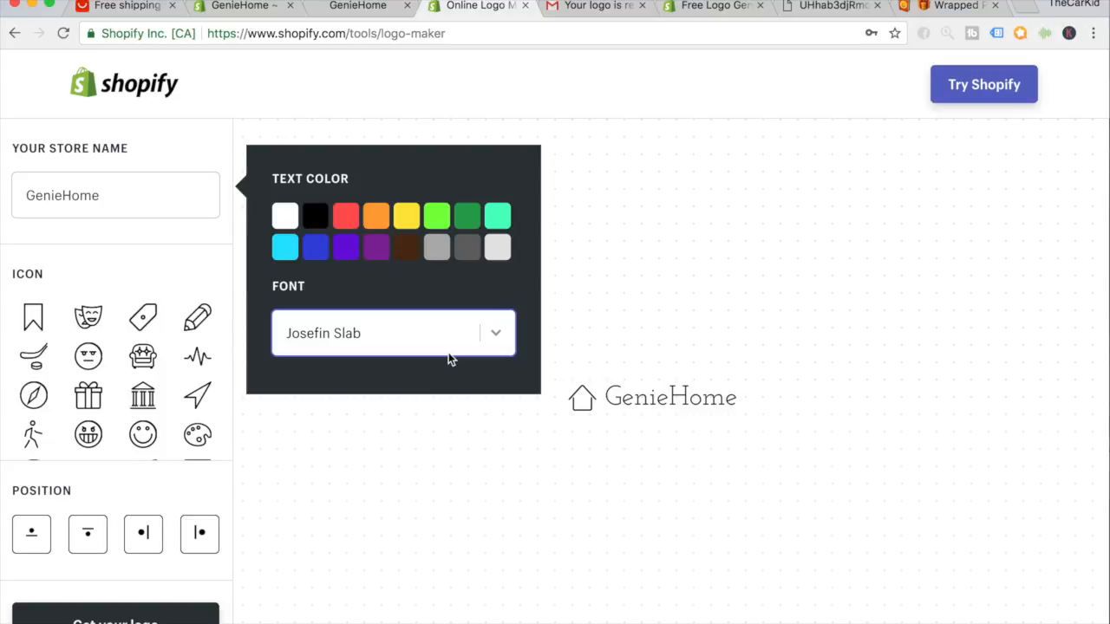
click(452, 345)
click(453, 347)
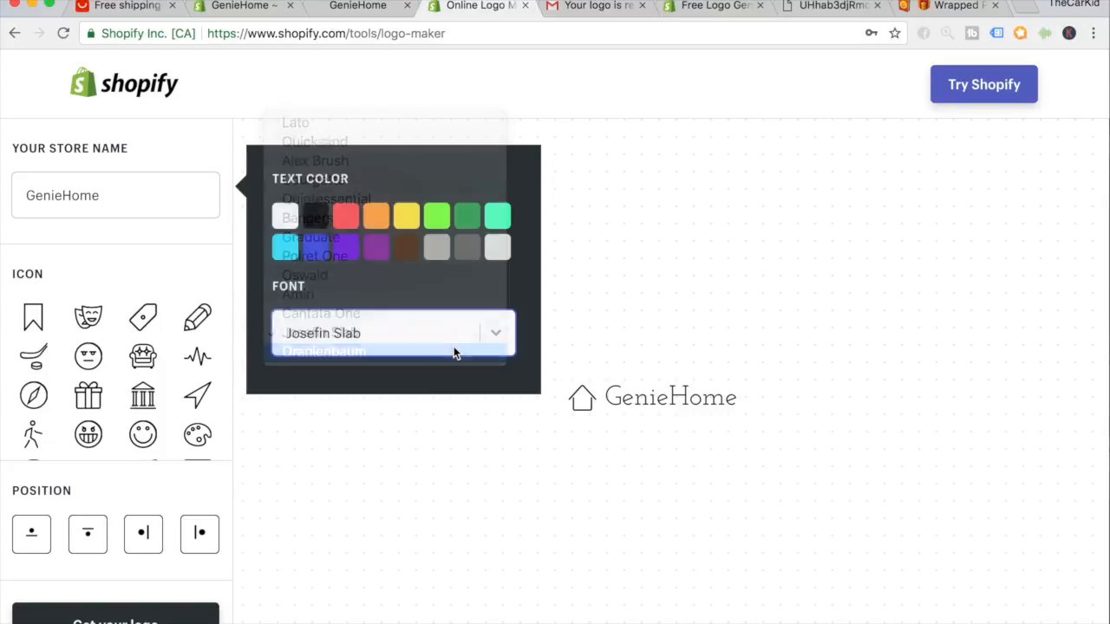
click(456, 347)
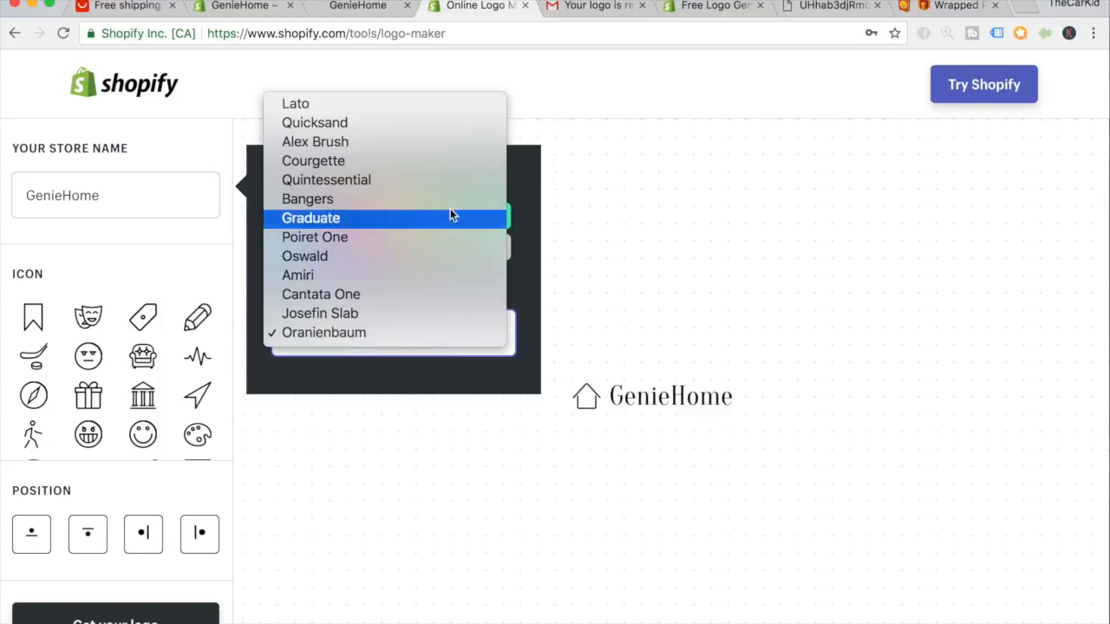
click(455, 160)
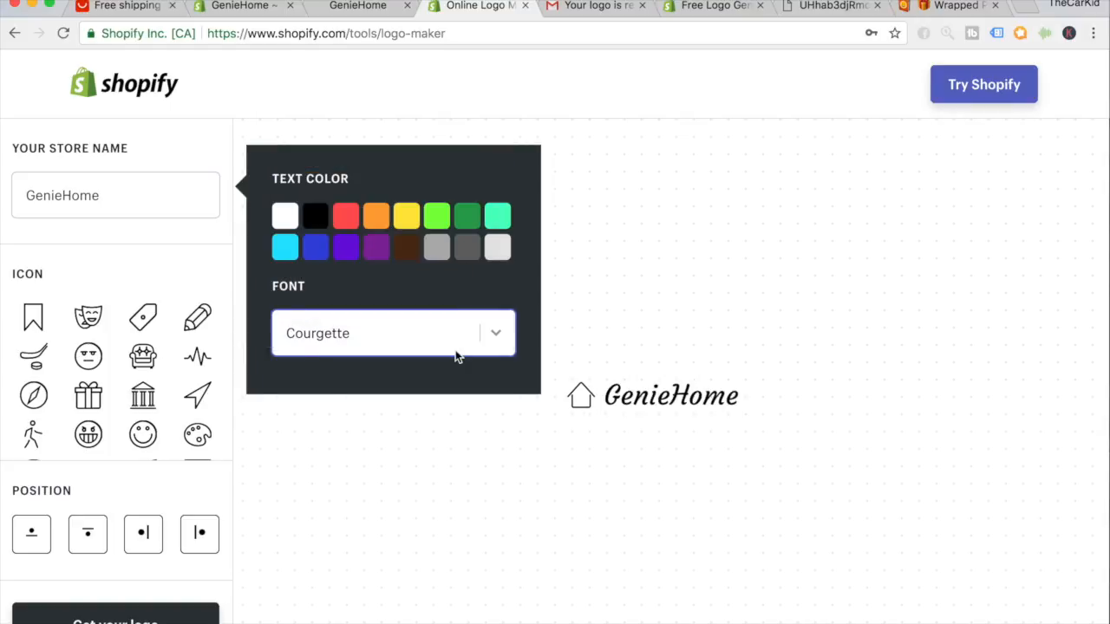
click(456, 351)
click(449, 296)
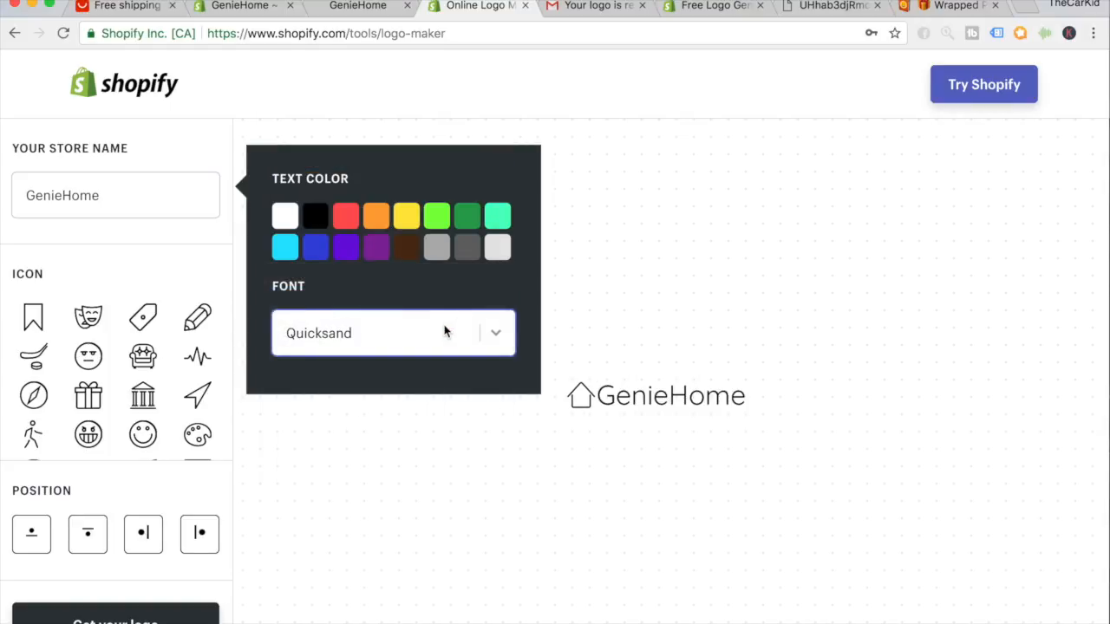
click(445, 332)
click(446, 330)
Make the logo text white, select the new logo for the header, and save the theme.
click(285, 216)
click(338, 607)
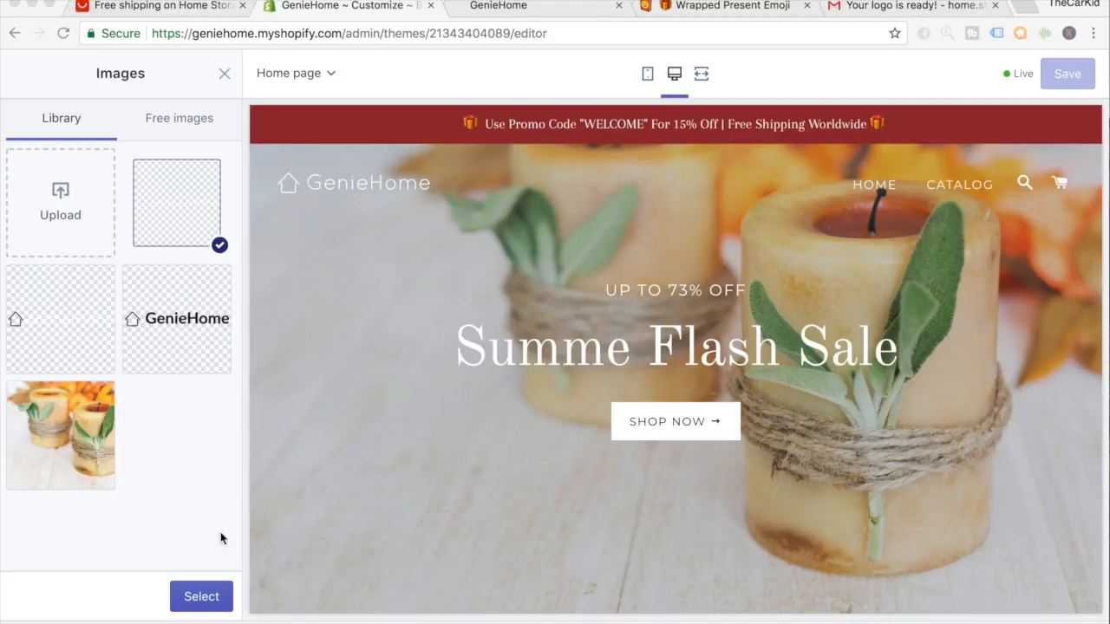
click(212, 592)
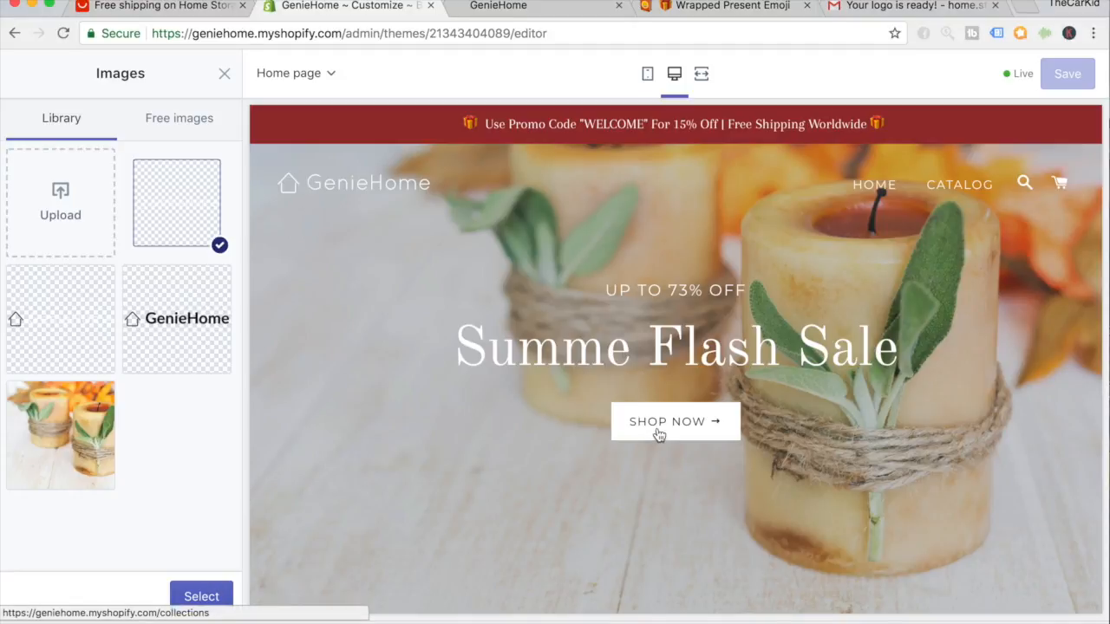
click(212, 596)
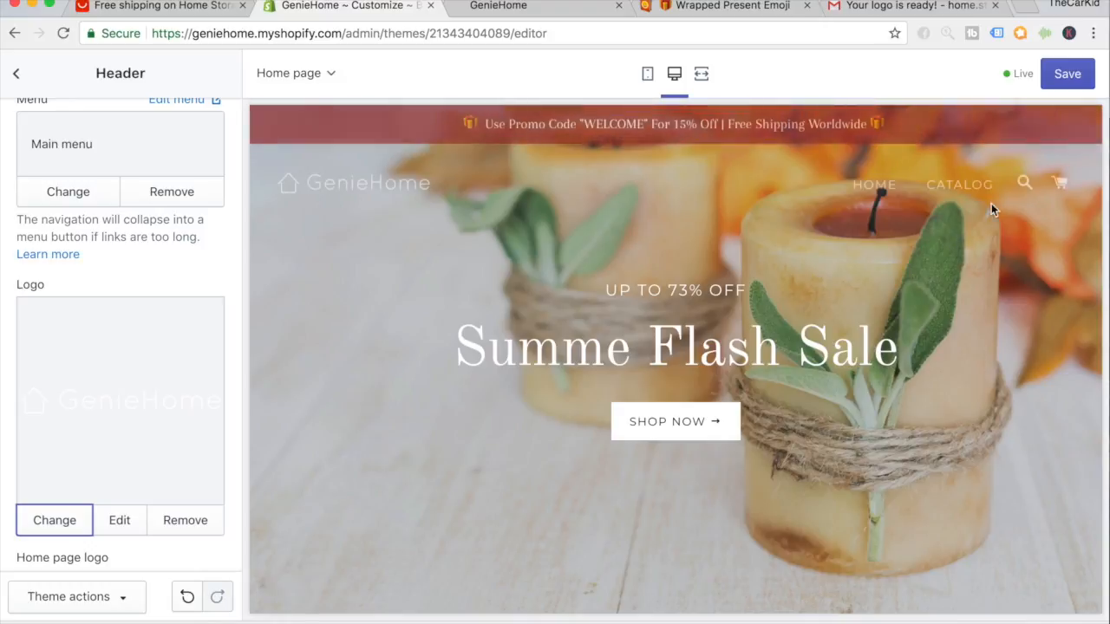
click(1054, 82)
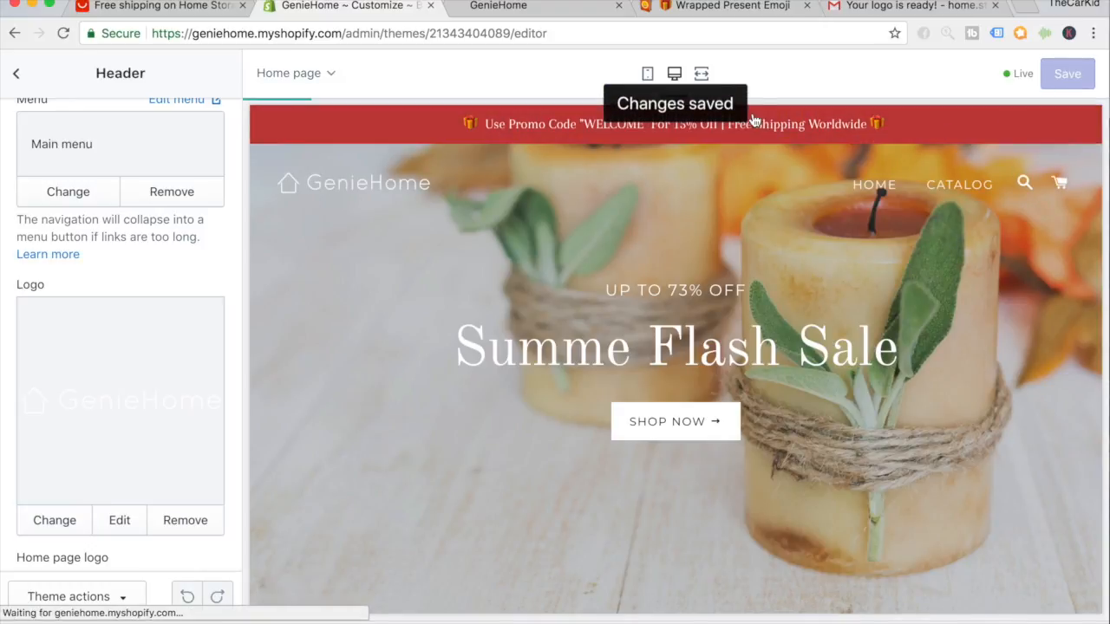
Reload the live GenieHome storefront and scroll through it to check the white header logo.
click(540, 13)
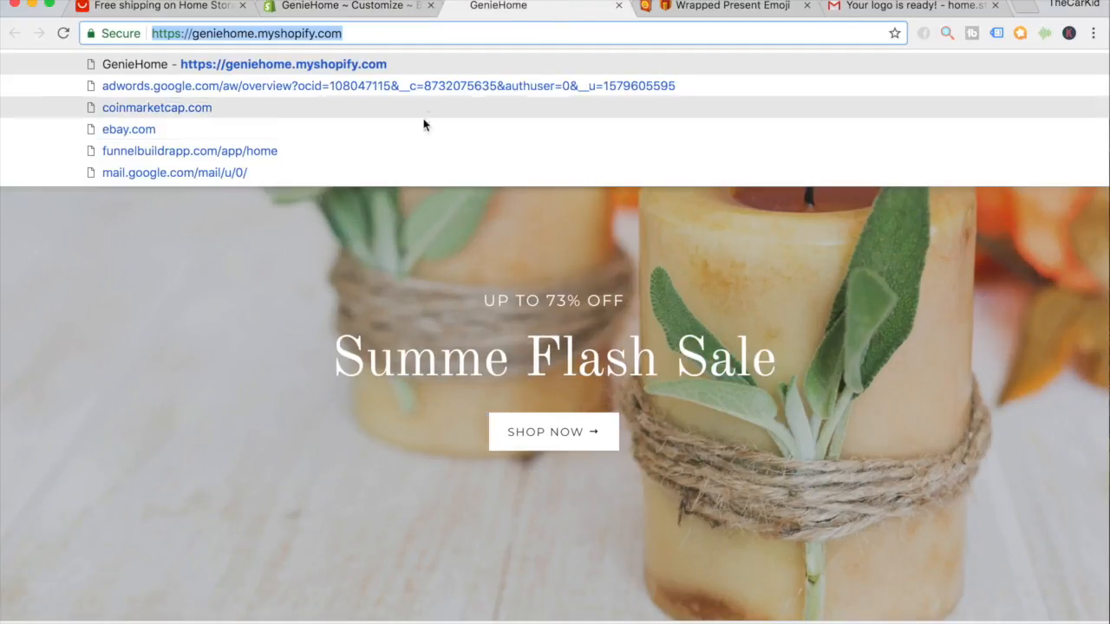
key(Return)
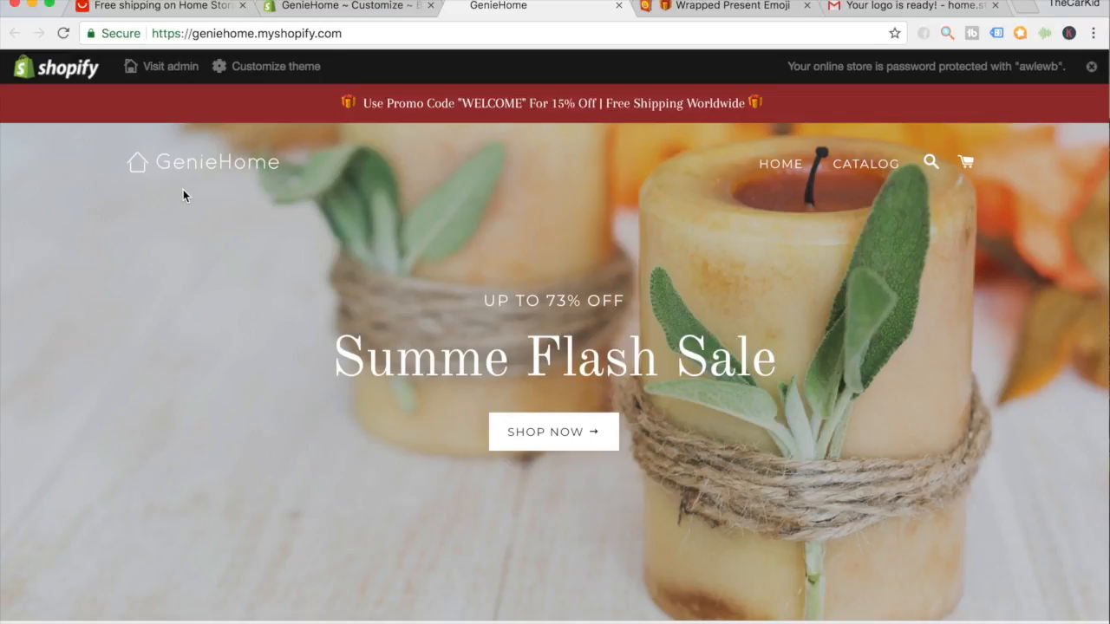
scroll(183, 193, down, 10)
scroll(346, 286, down, 3)
scroll(436, 300, up, 2)
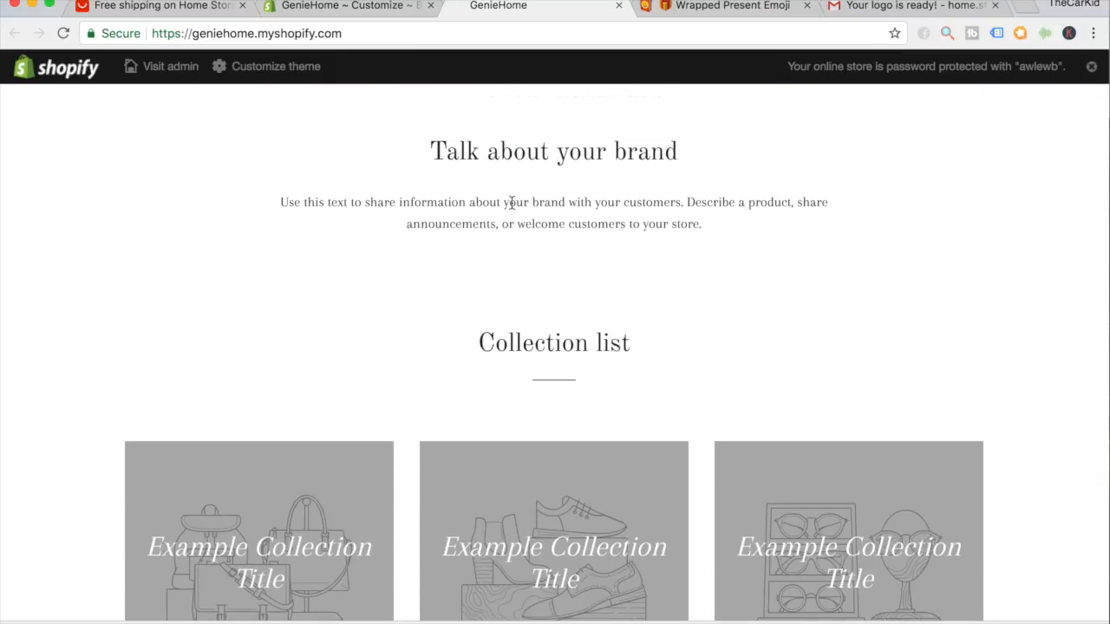
scroll(511, 203, down, 8)
scroll(328, 461, up, 20)
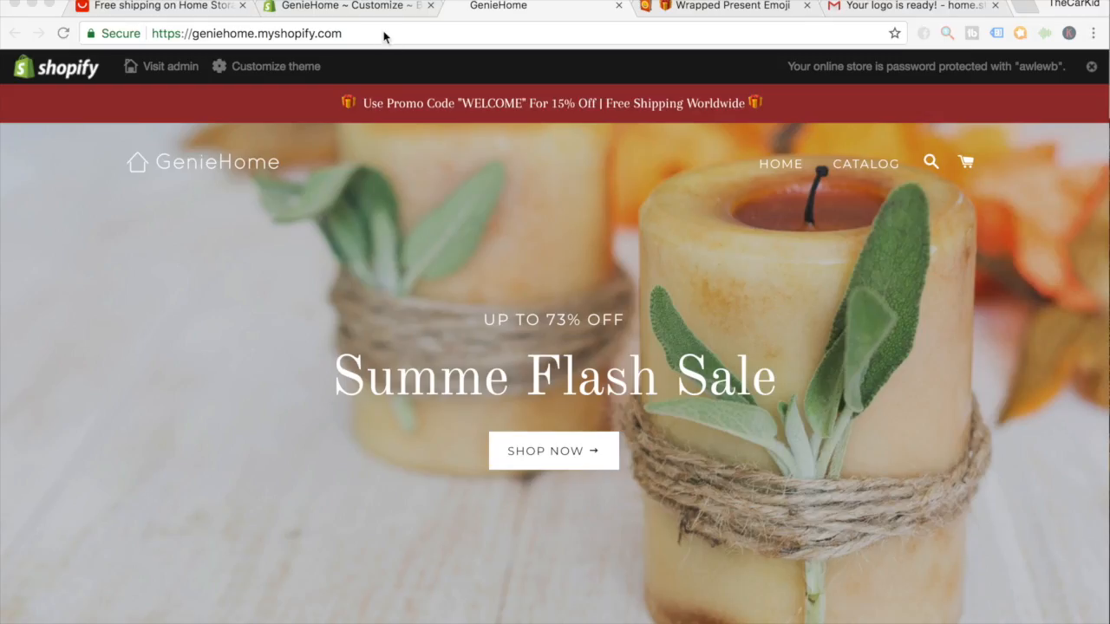
Back in the theme editor, scroll to and open the 'Talk about your brand' Rich text section.
click(373, 7)
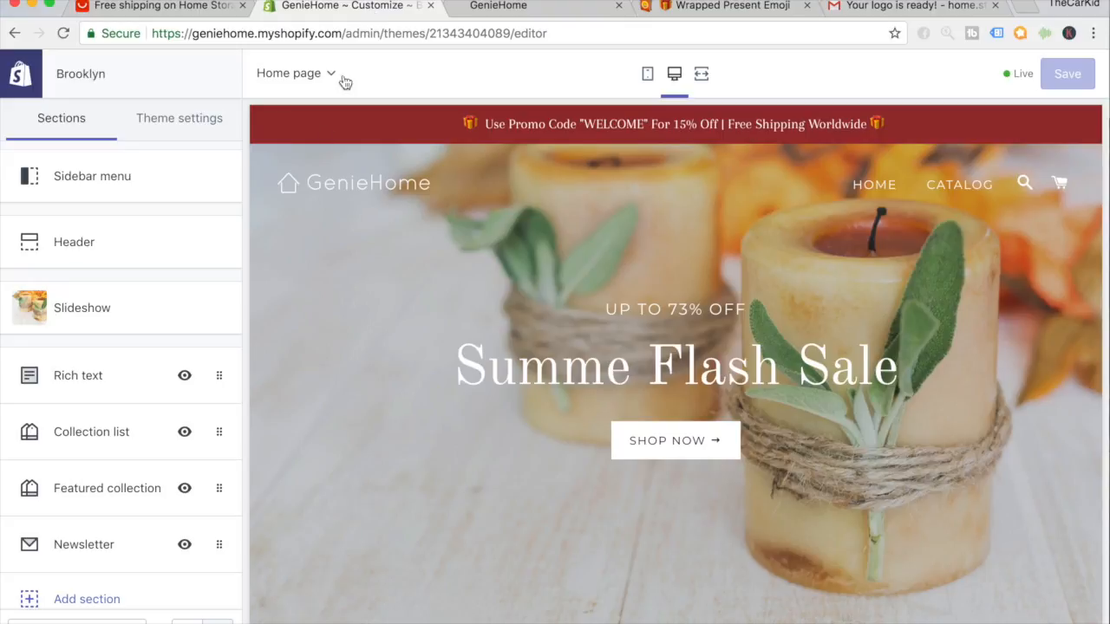
scroll(199, 273, down, 2)
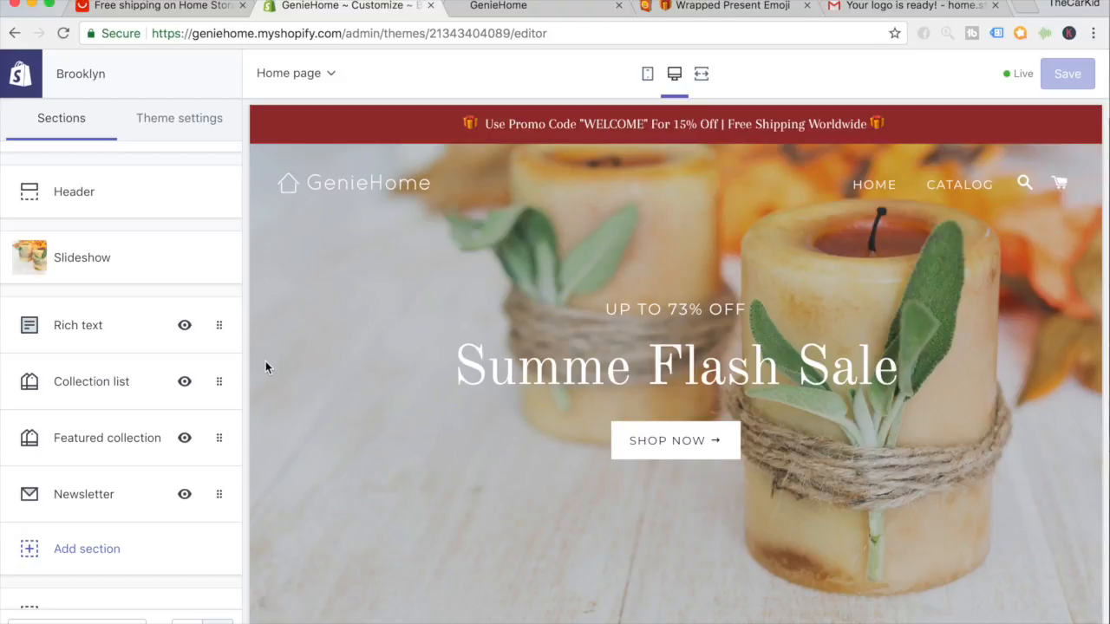
scroll(319, 330, down, 10)
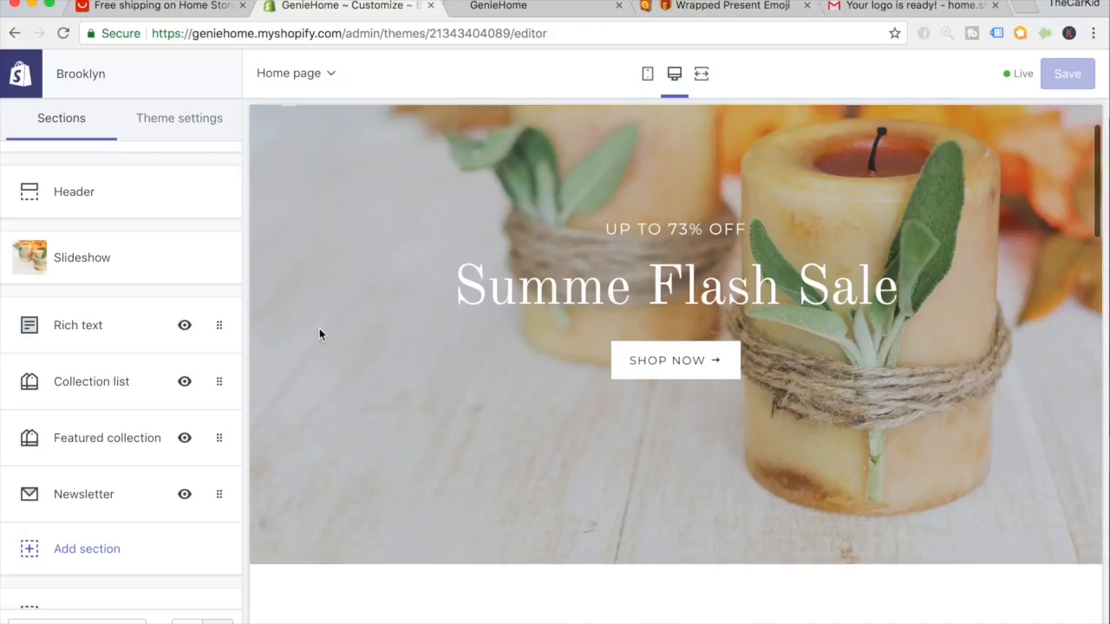
scroll(319, 334, down, 1)
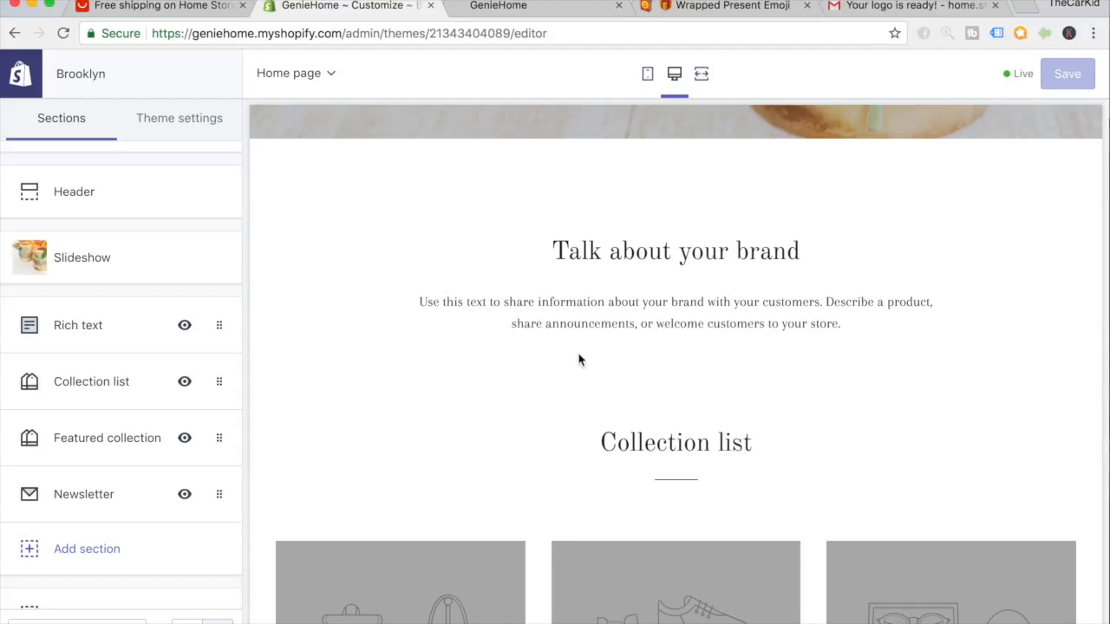
scroll(584, 428, down, 3)
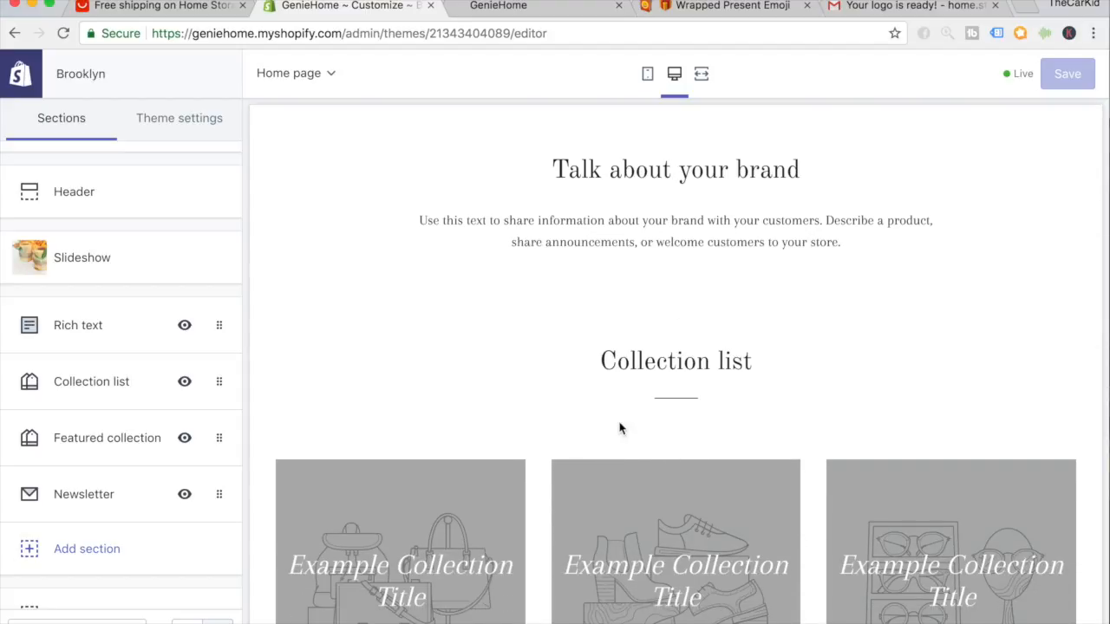
click(109, 342)
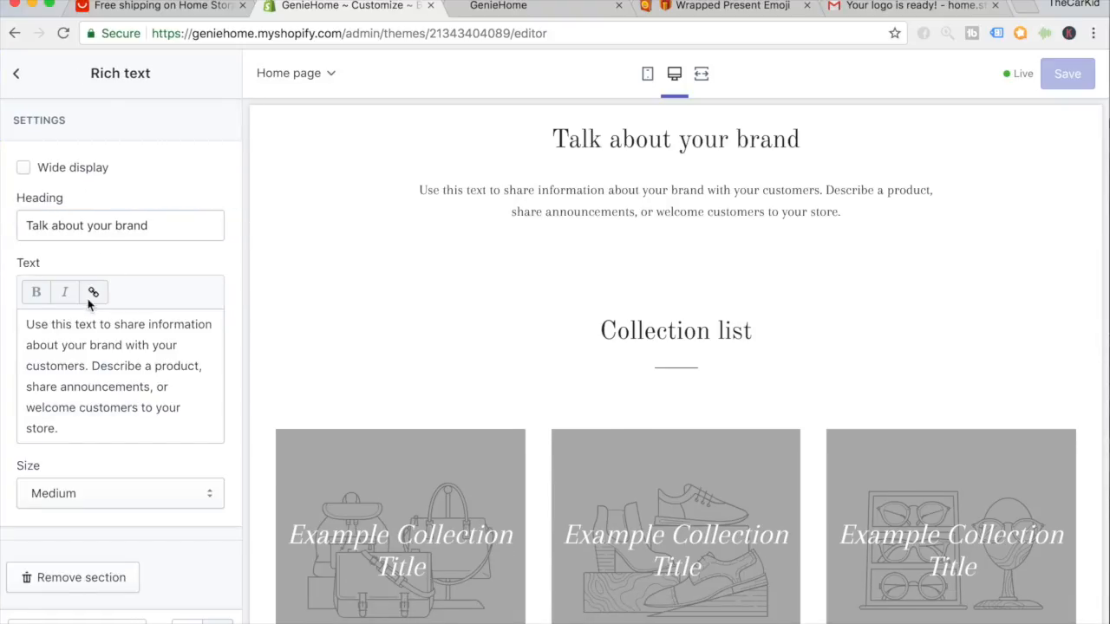
Delete the Rich text section, then the Collection list and Newsletter sections, with Remove section.
click(74, 583)
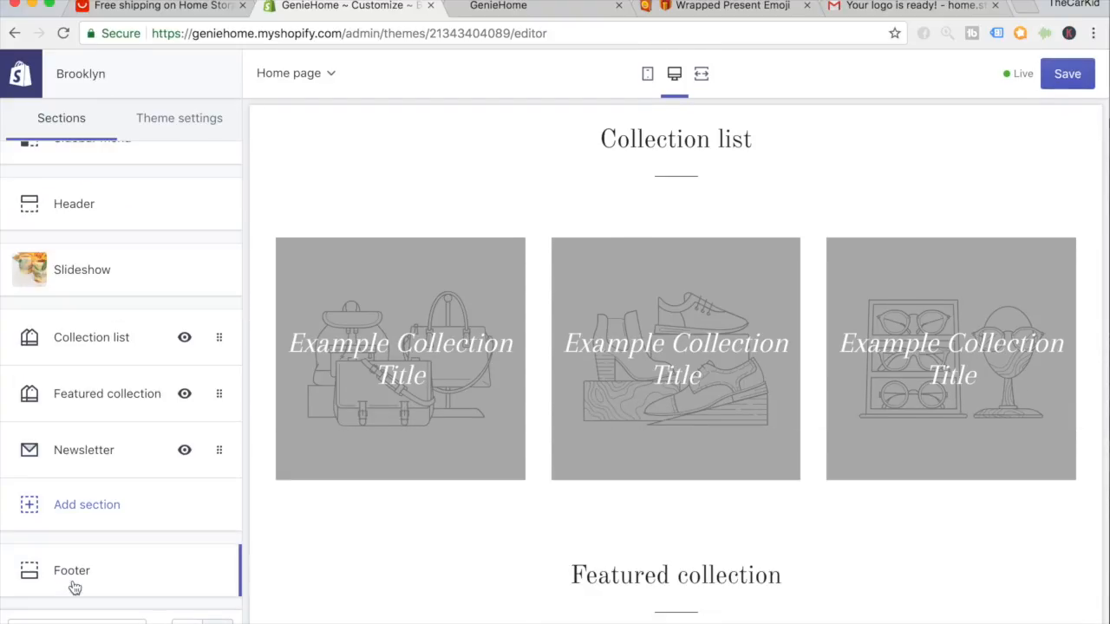
click(104, 353)
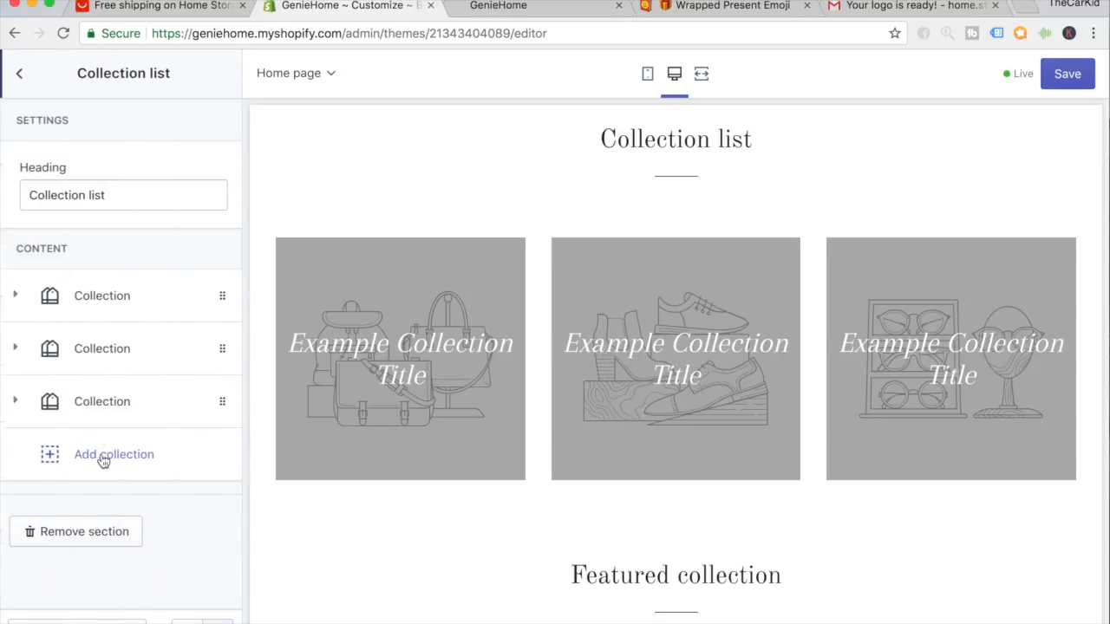
click(94, 530)
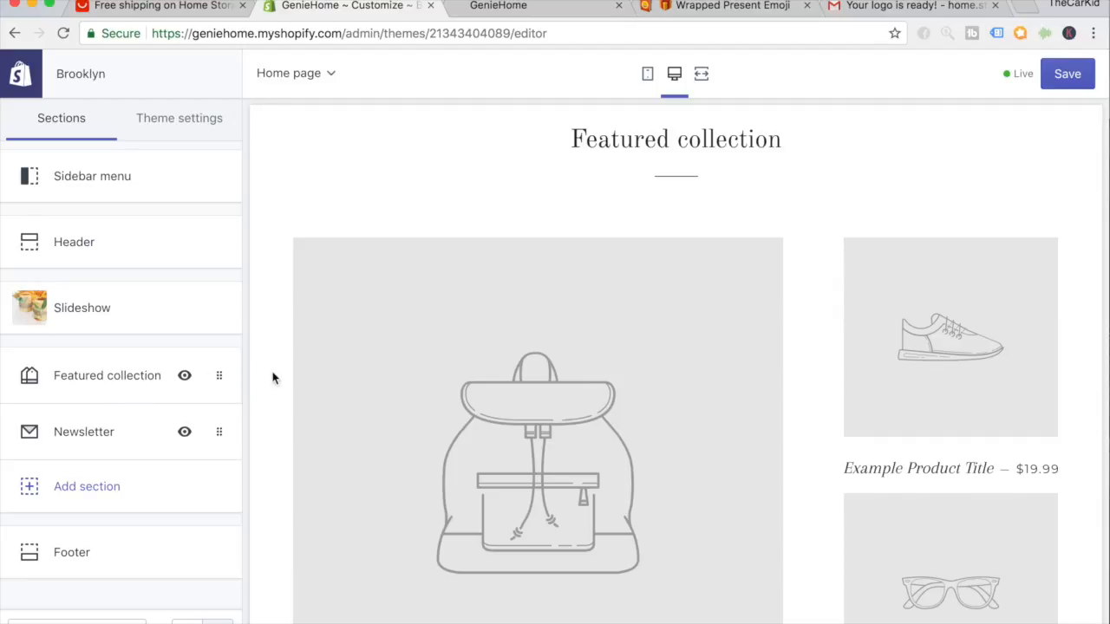
scroll(272, 378, down, 3)
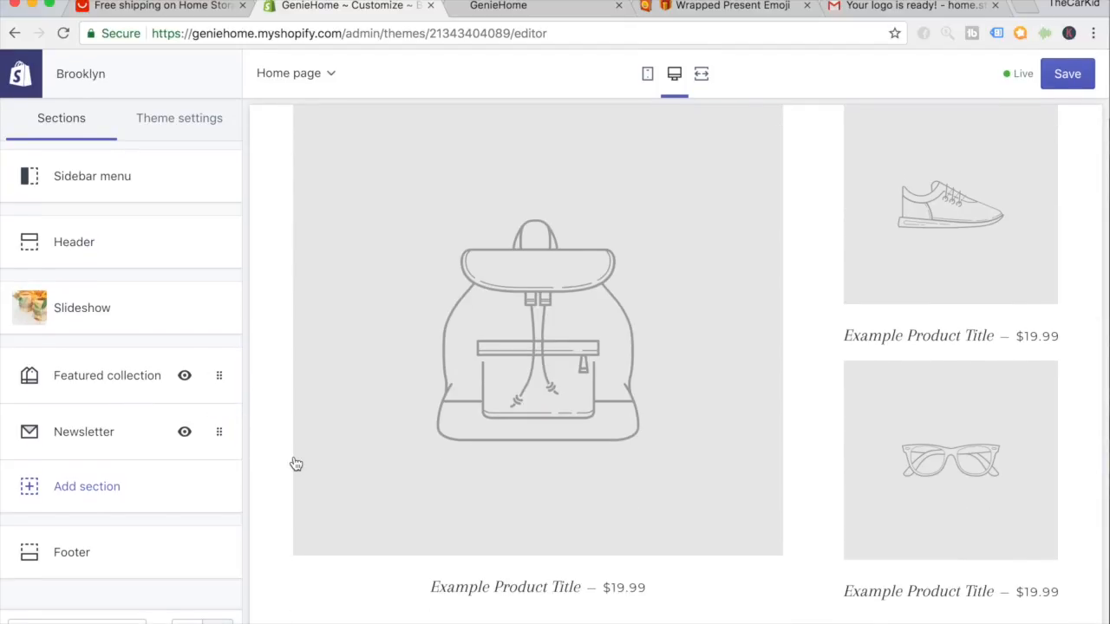
scroll(293, 463, down, 8)
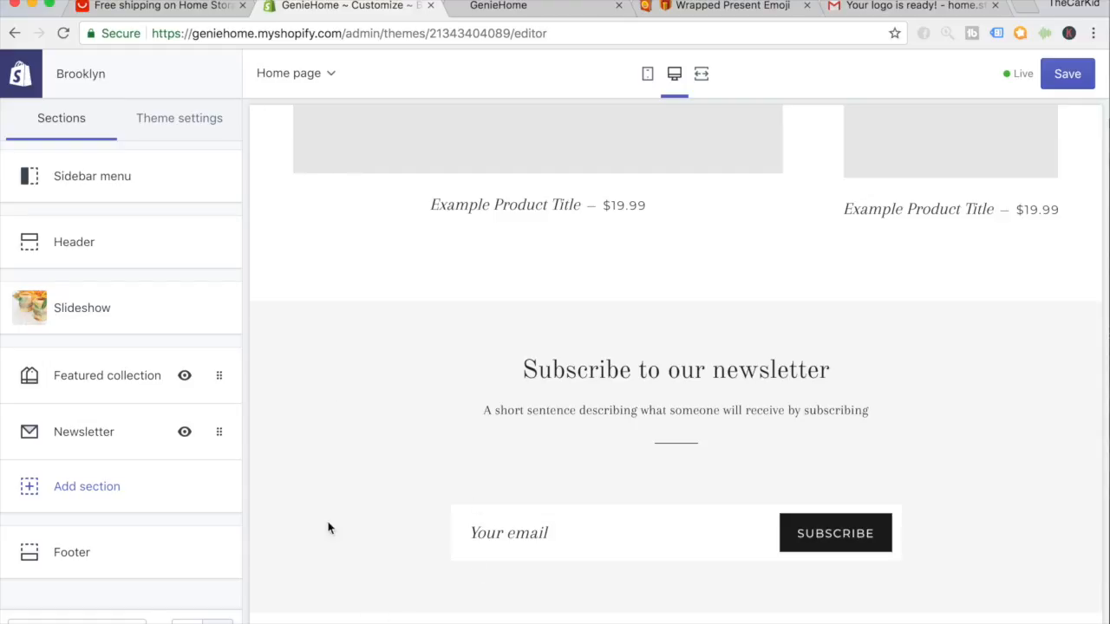
click(136, 441)
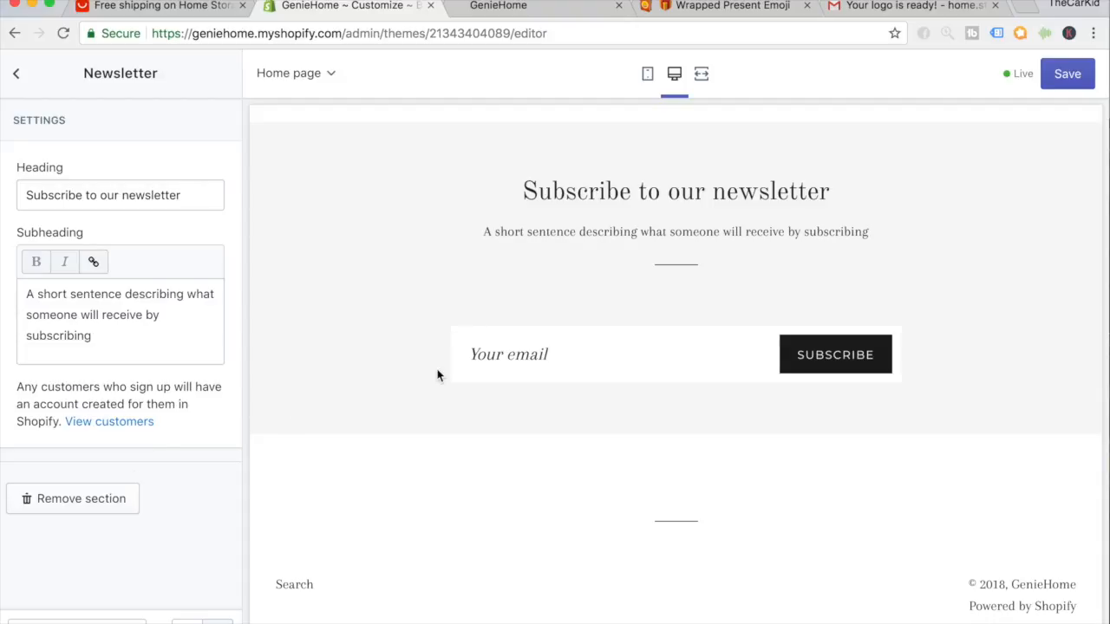
scroll(438, 374, up, 1)
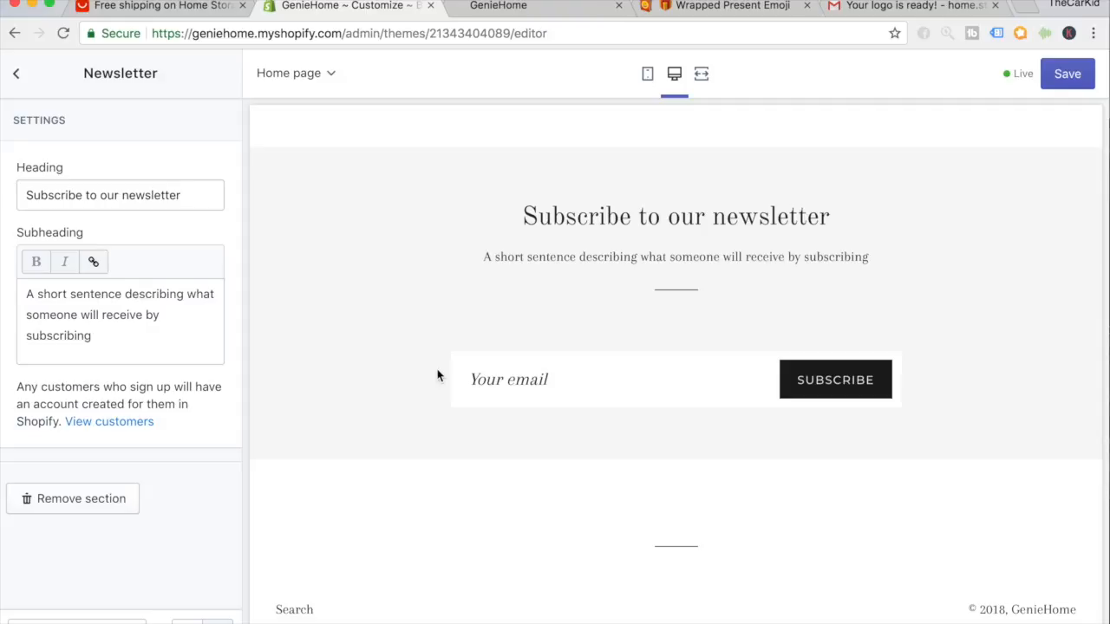
click(107, 500)
Change the Featured collection section's Grid style from Collage to Grid.
scroll(341, 460, up, 5)
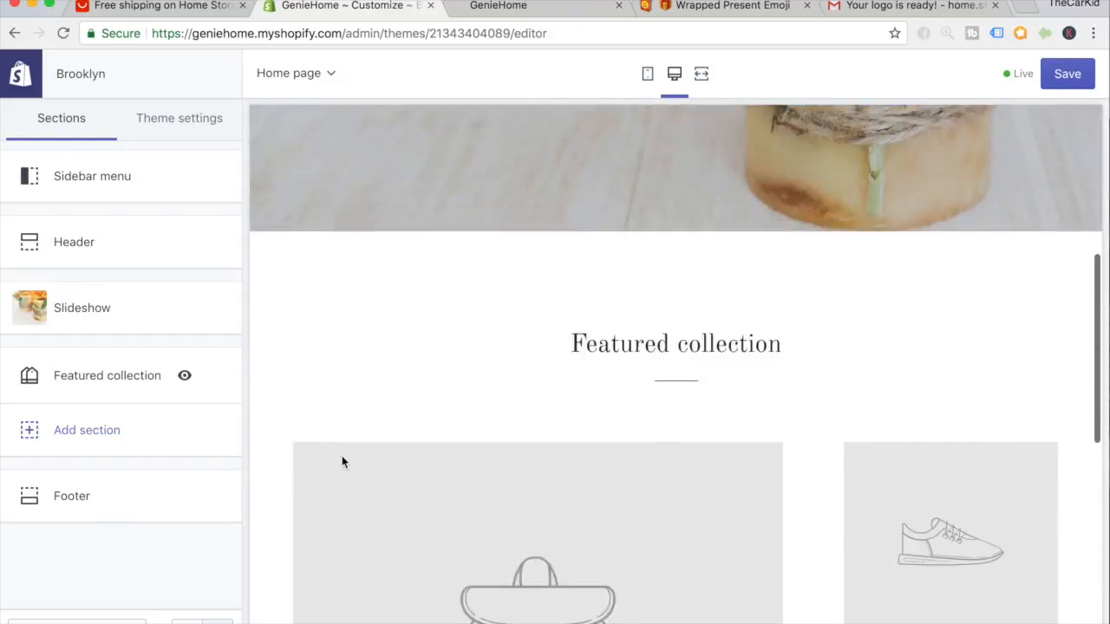
scroll(341, 460, down, 2)
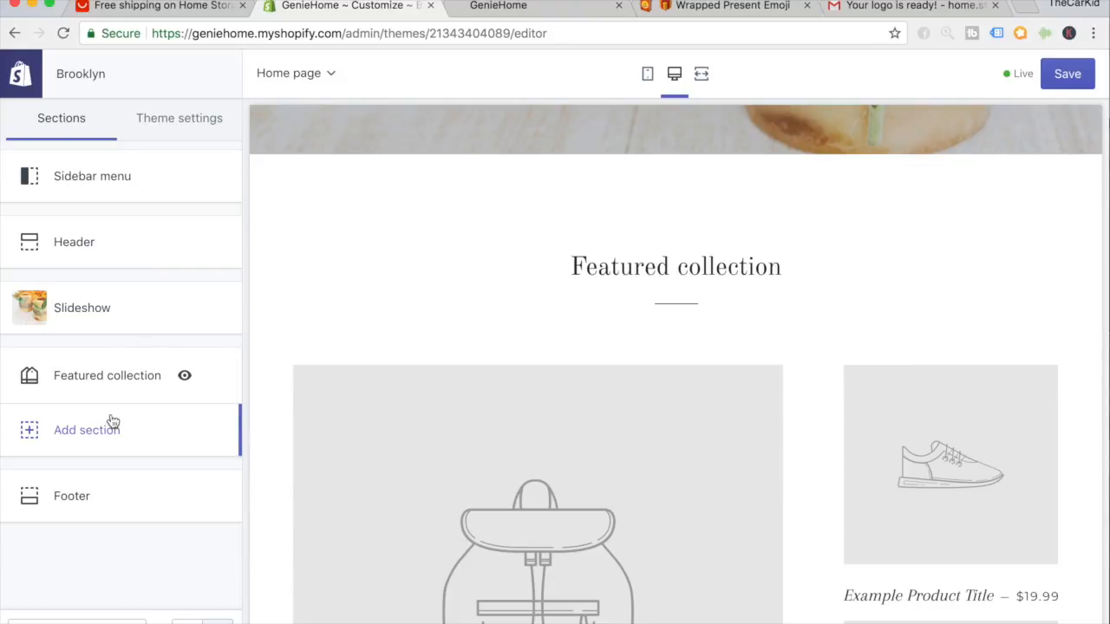
click(111, 378)
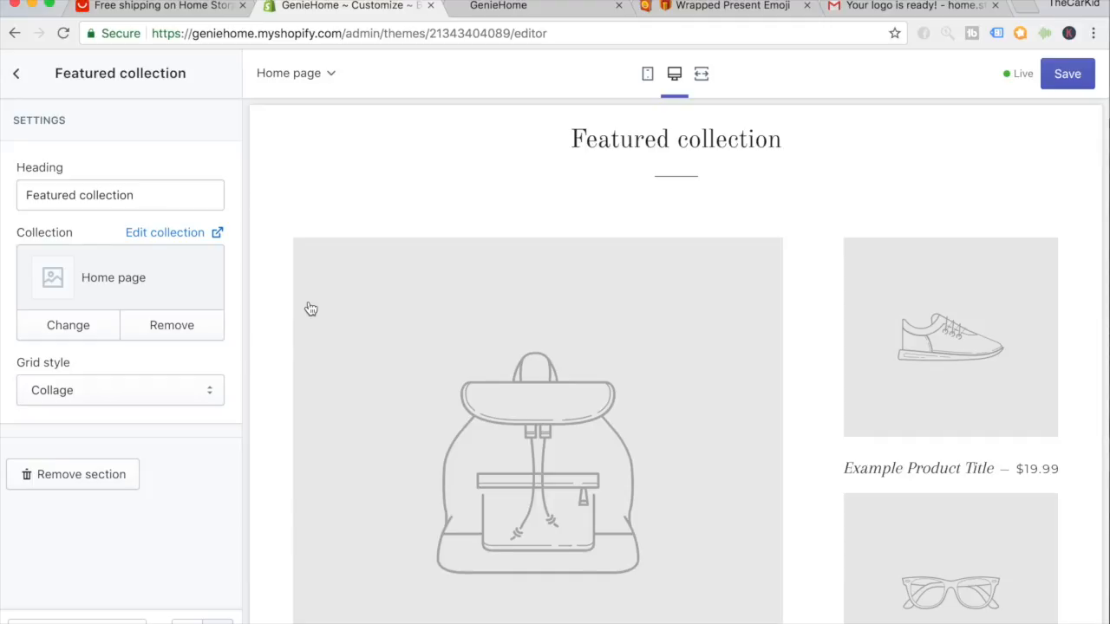
click(124, 393)
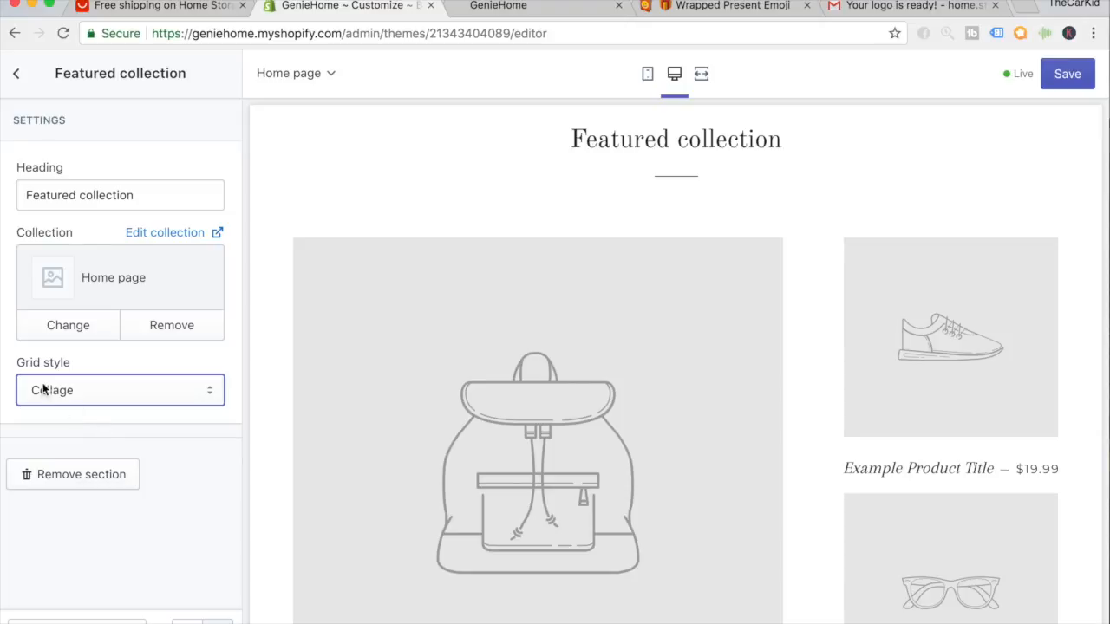
click(72, 392)
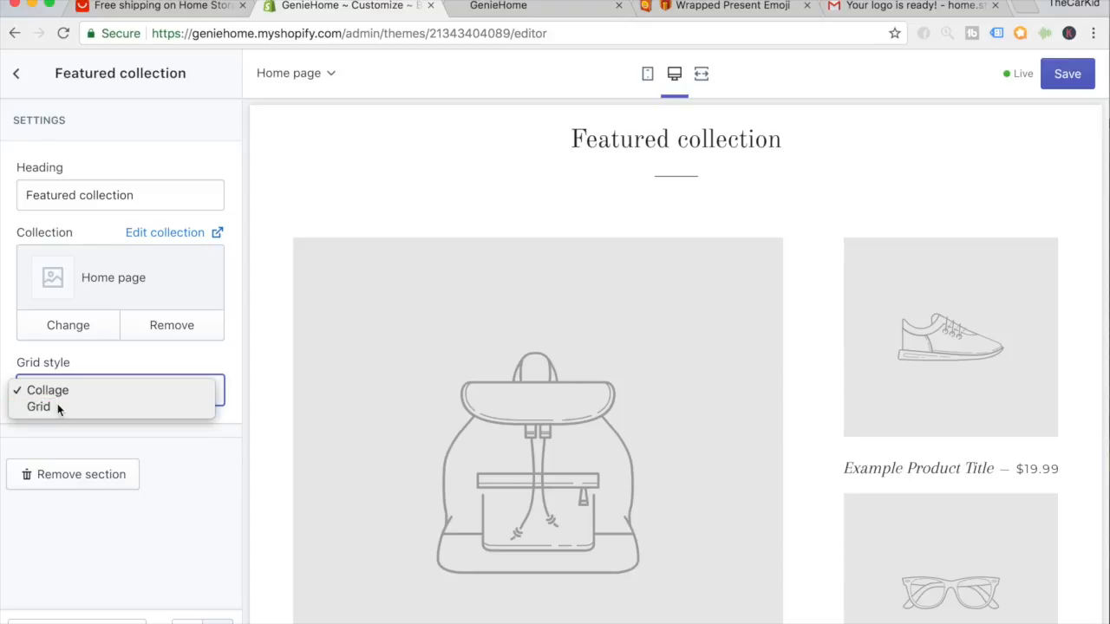
click(57, 405)
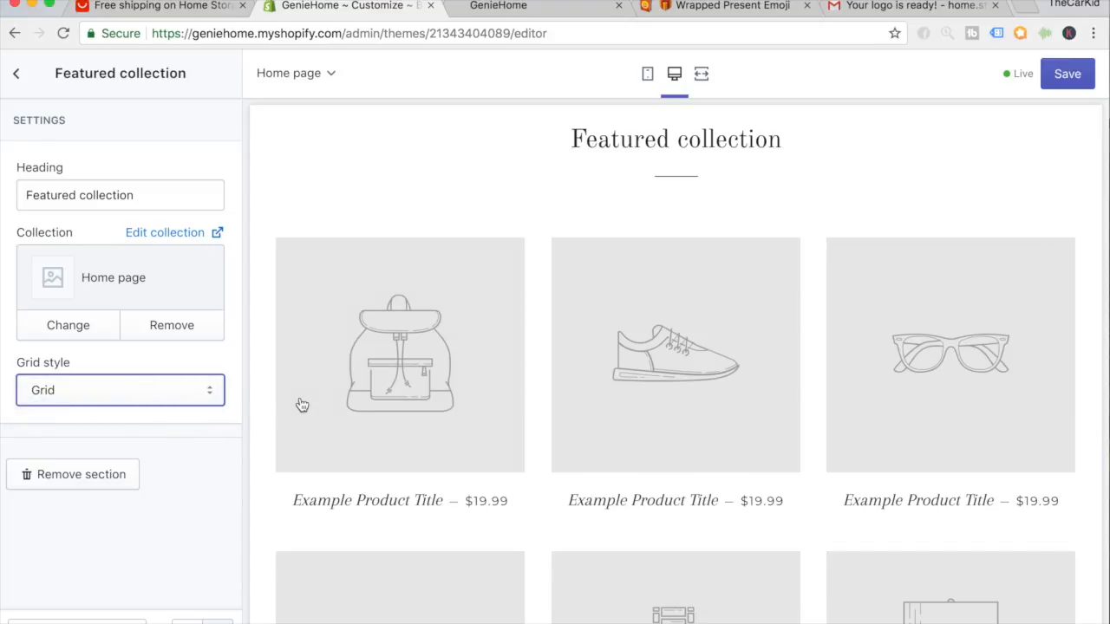
scroll(301, 405, down, 5)
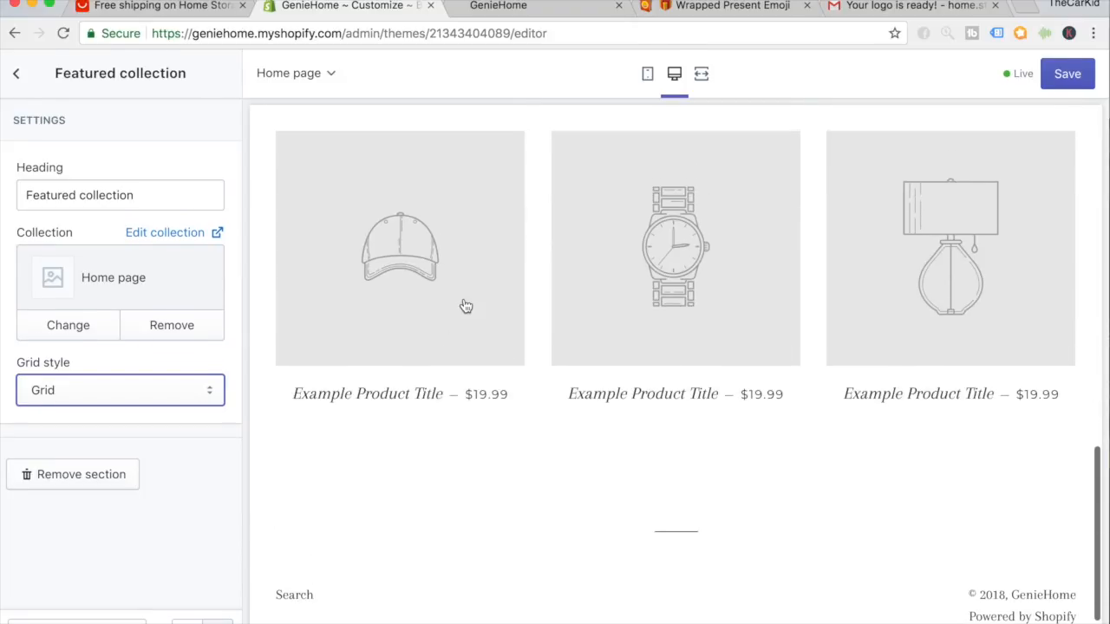
scroll(451, 321, up, 8)
scroll(548, 457, down, 1)
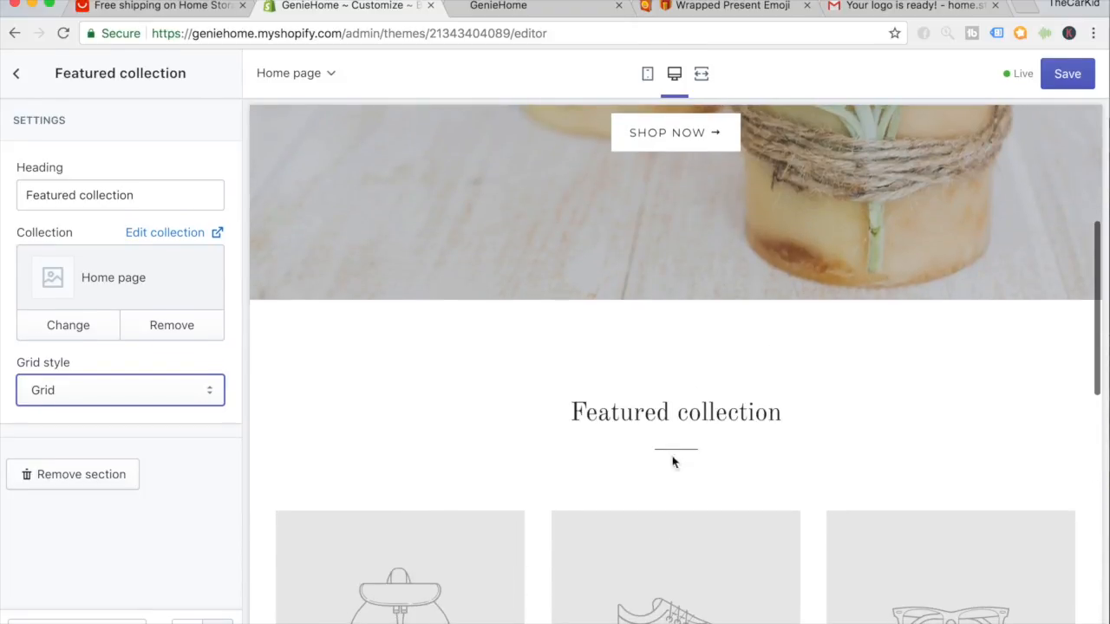
Retitle the featured section 'TRENDING NOW' after trying 'OUR BEST SELLERS', and open the collection picker.
triple_click(136, 205)
text(TRENDING NOW)
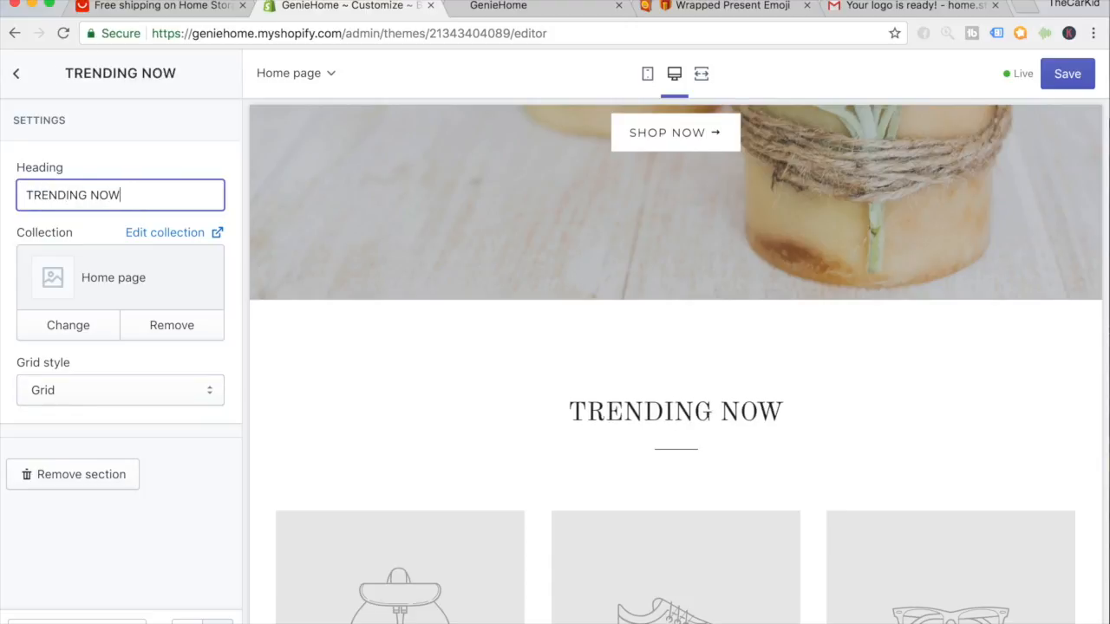
key(super+a)
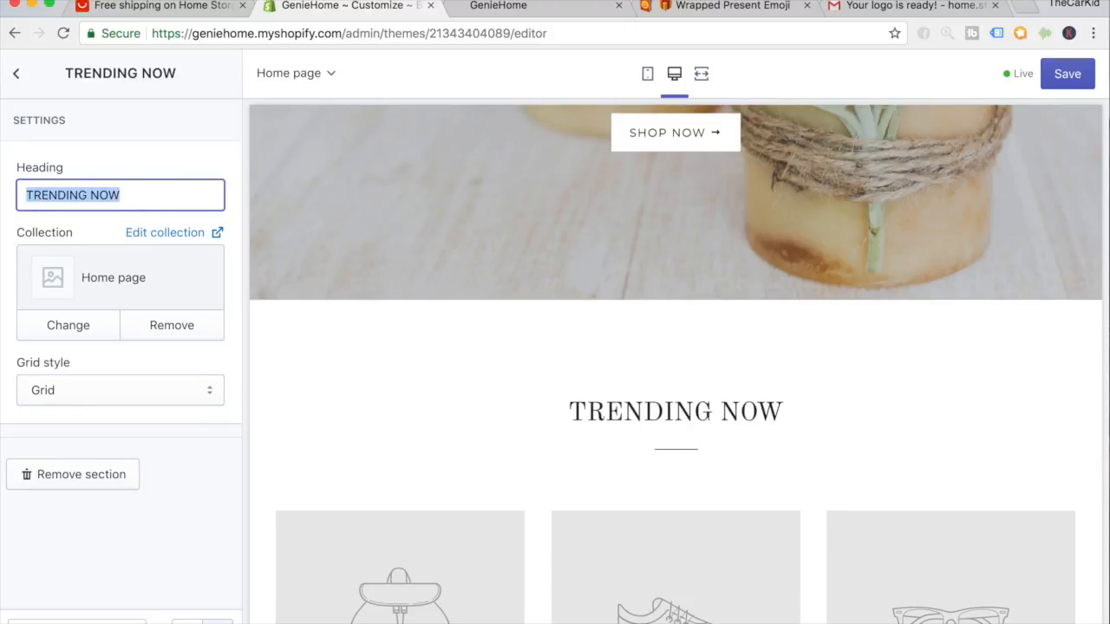
text(OUR BEST SELLERS)
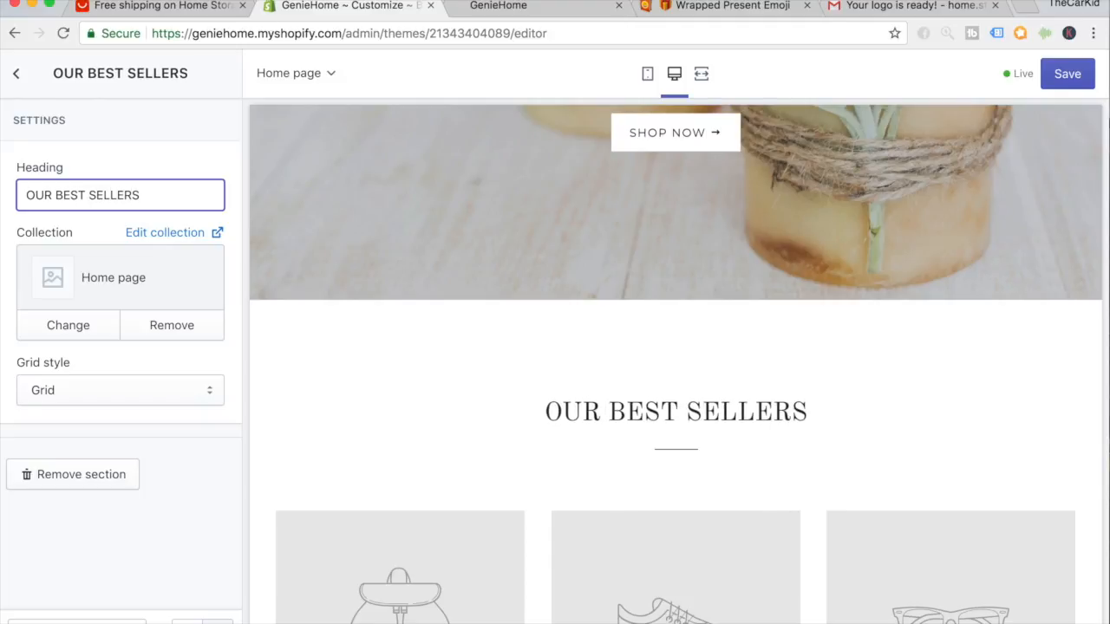
key(super+a)
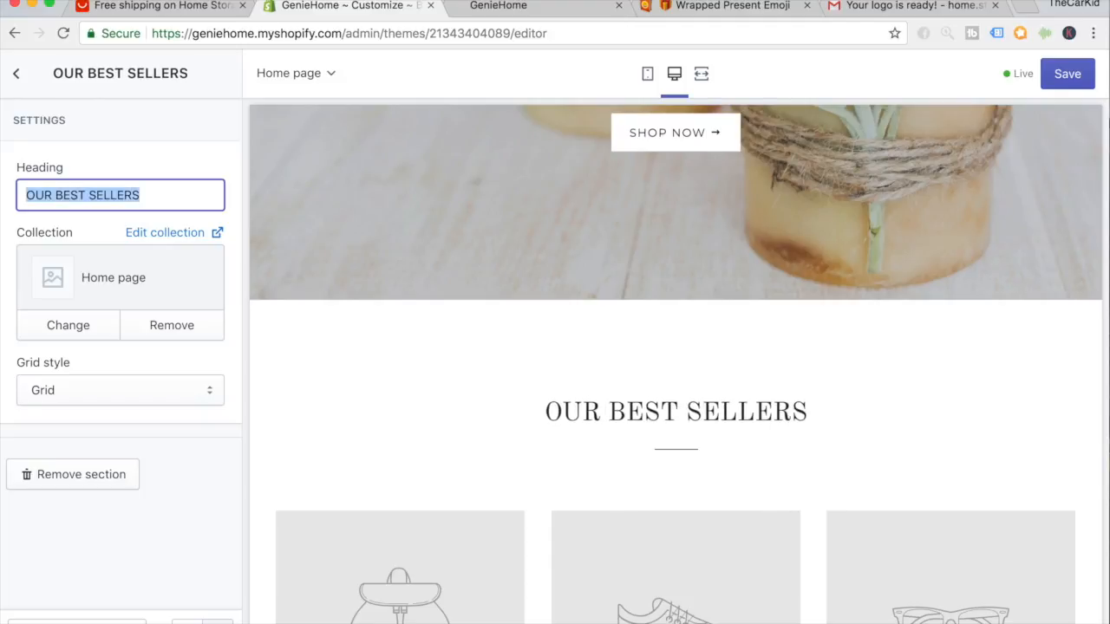
text(TRENDING NOW)
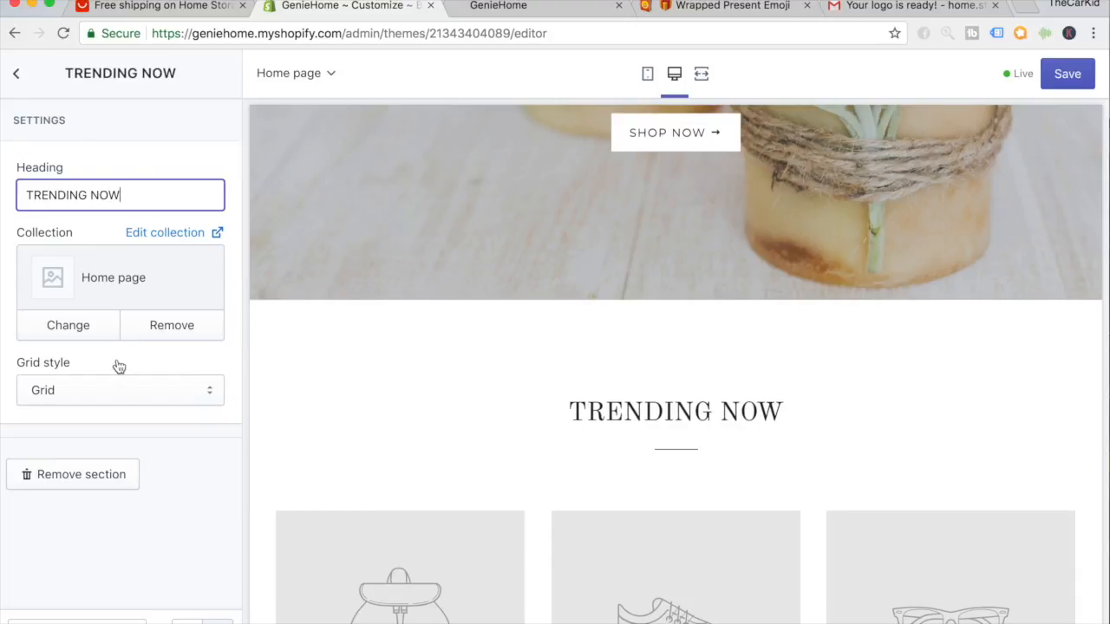
click(85, 334)
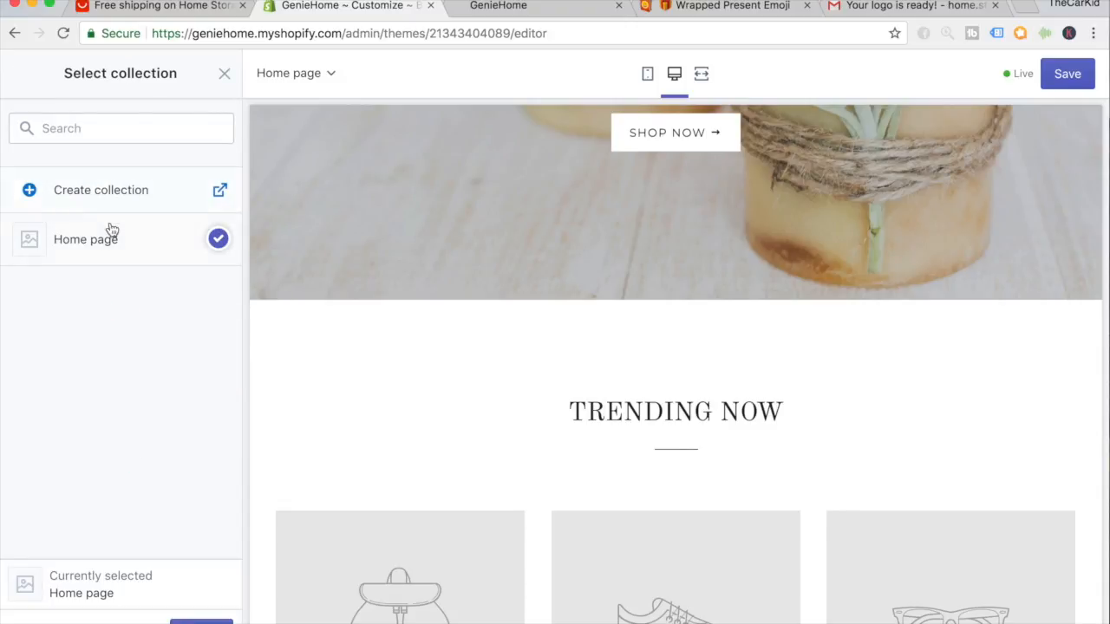
Start a new collection titled 'Sale' and set its type to Manual.
click(43, 200)
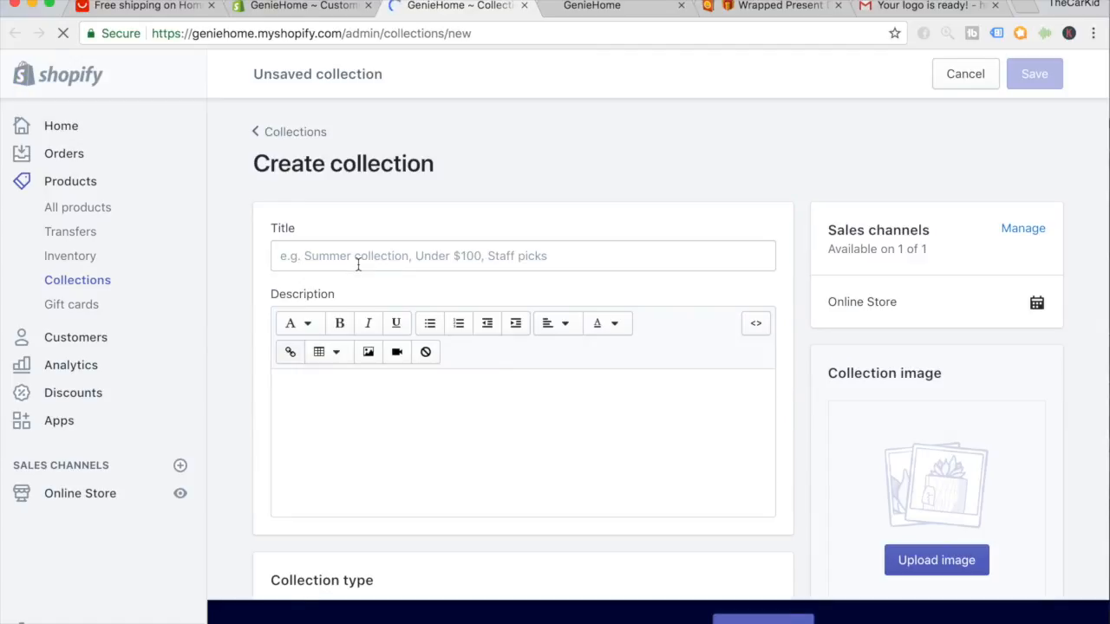
click(347, 260)
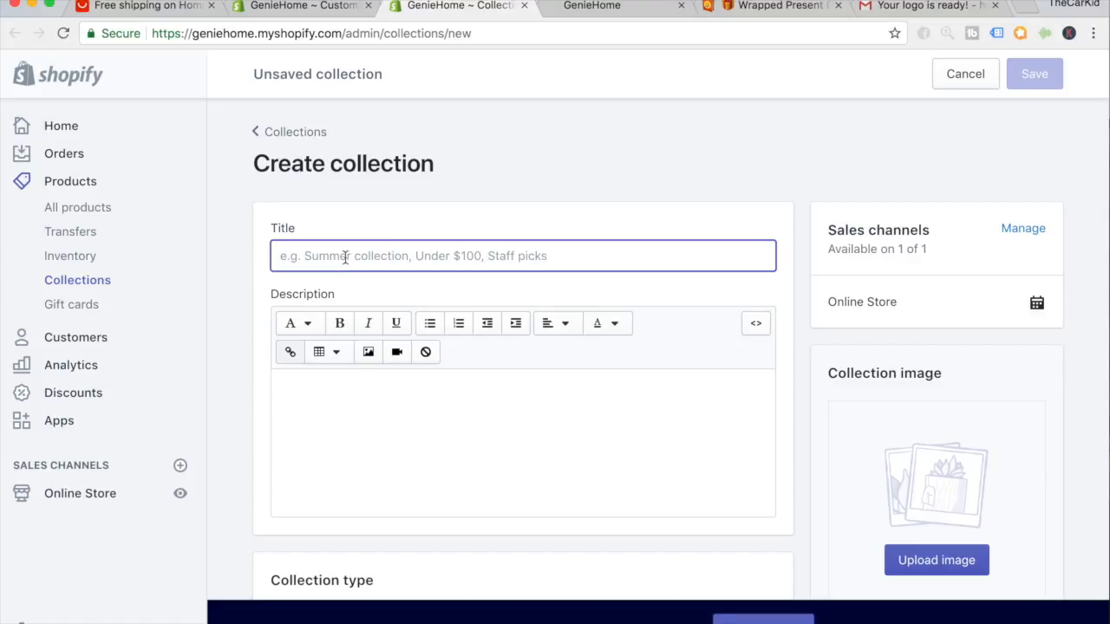
text(S)
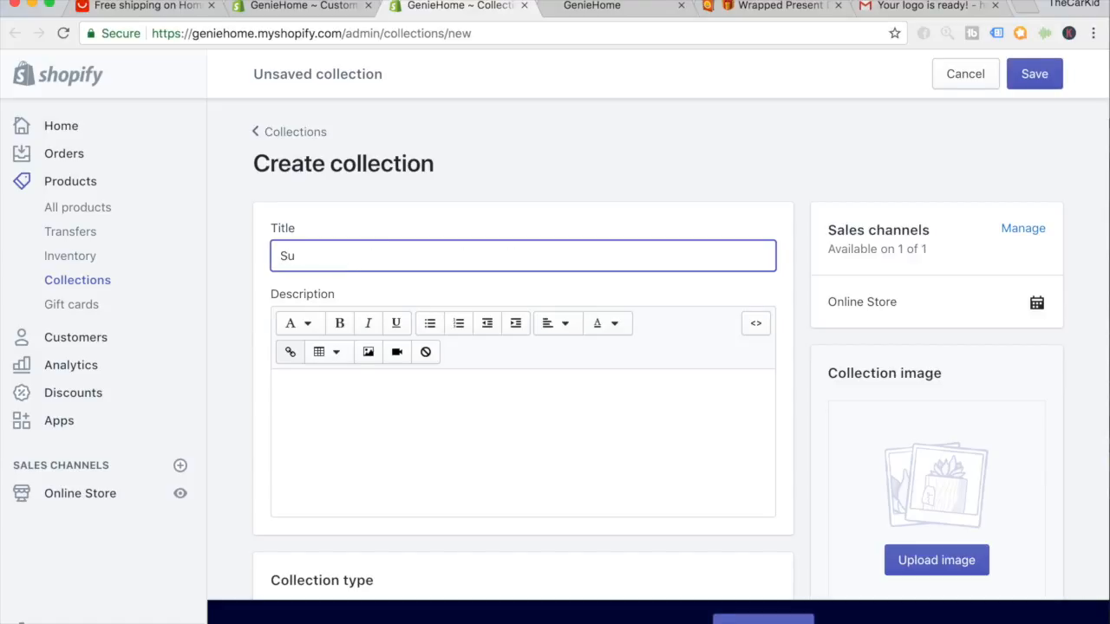
key(BackSpace)
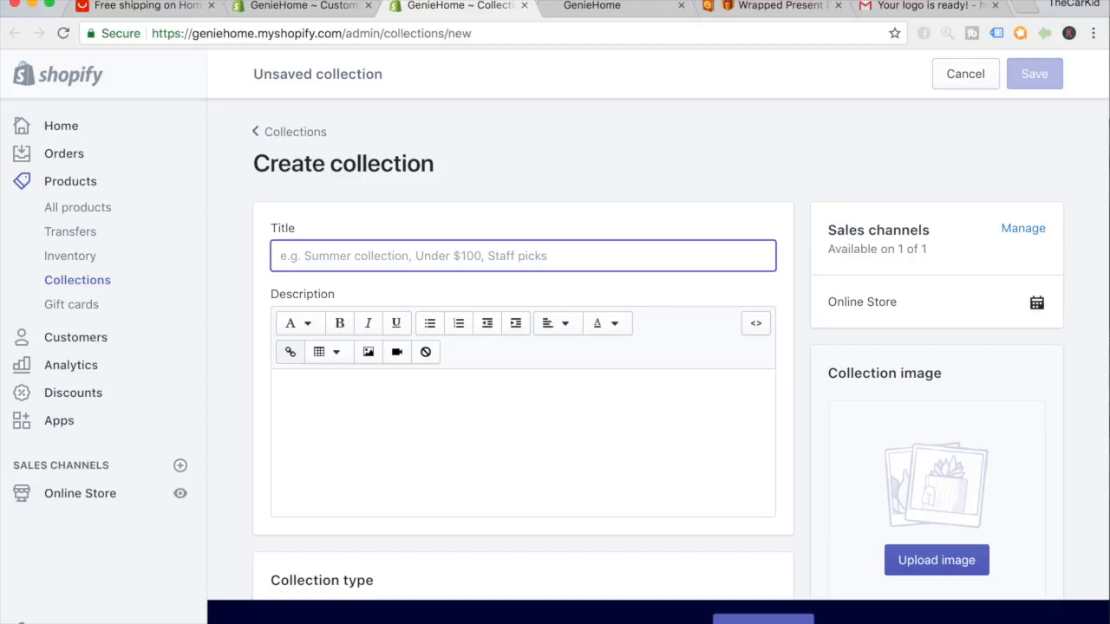
text(Sale)
scroll(535, 261, down, 8)
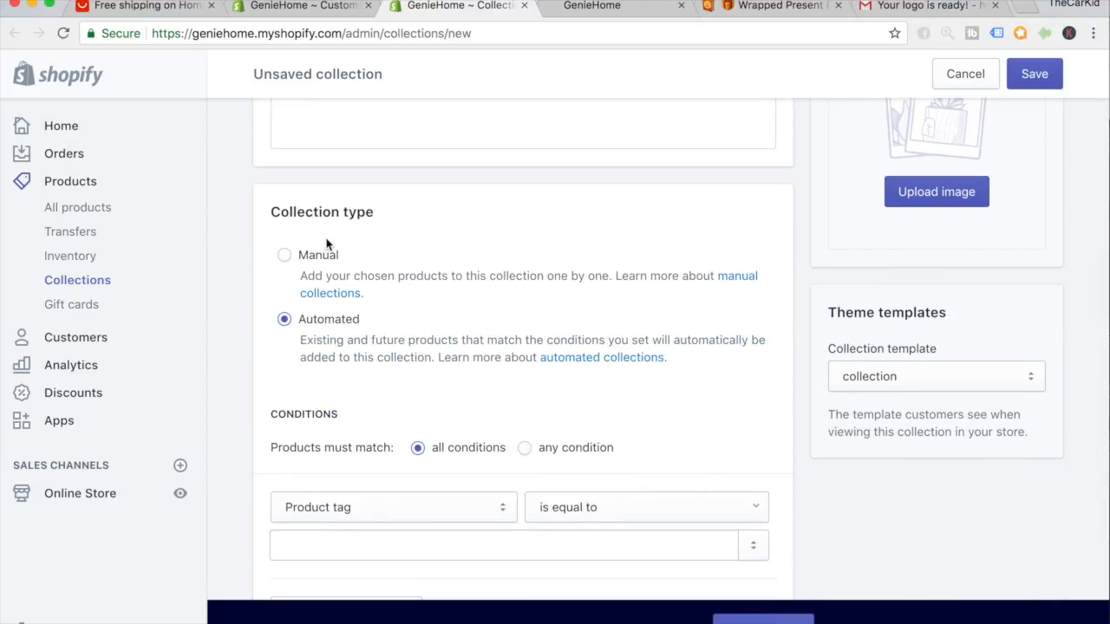
click(286, 259)
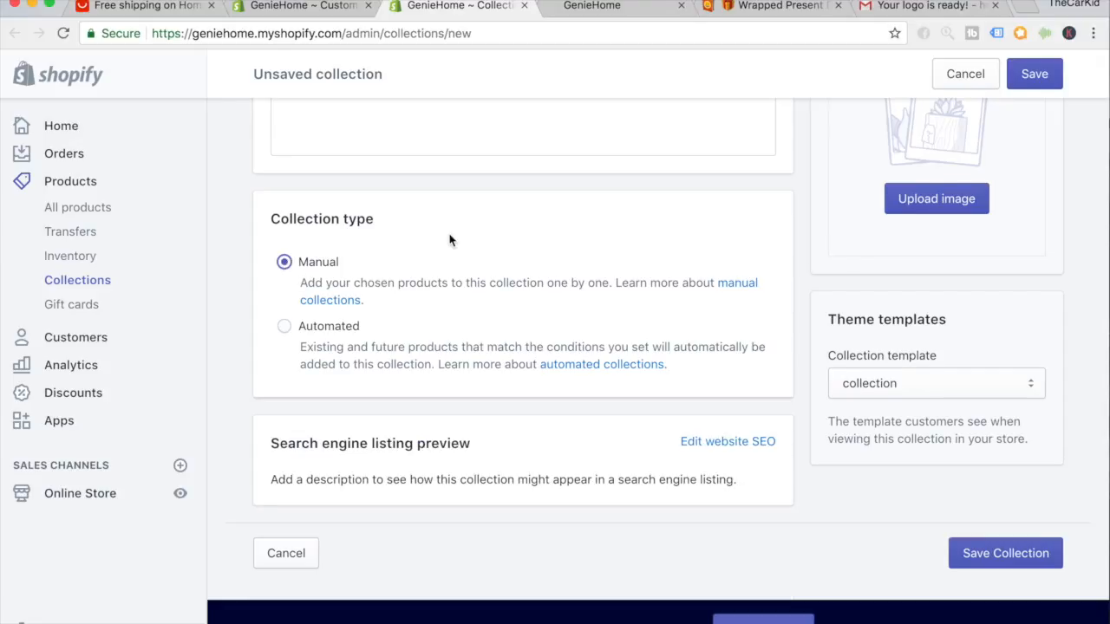
Save the new Sale collection and return to the theme editor.
right_click(1025, 558)
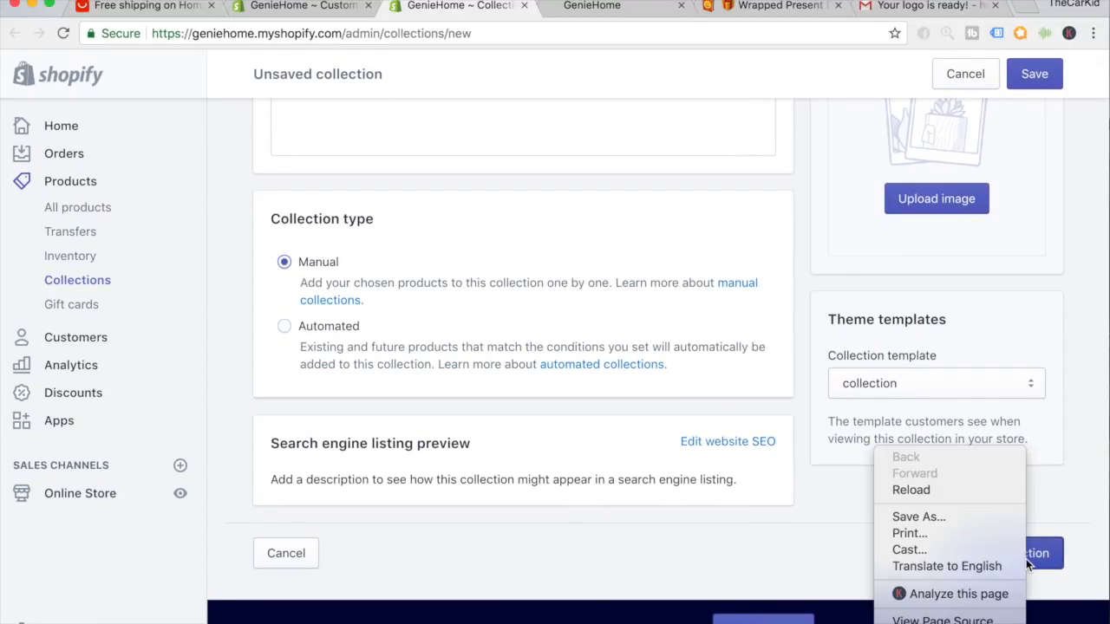
click(1047, 557)
click(1047, 557)
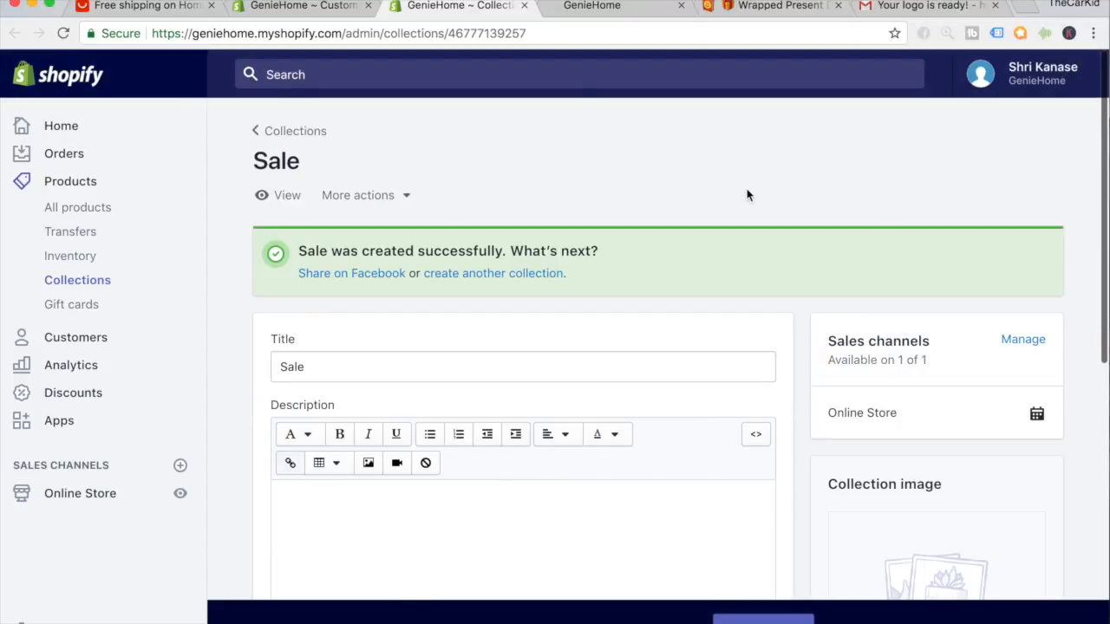
click(329, 12)
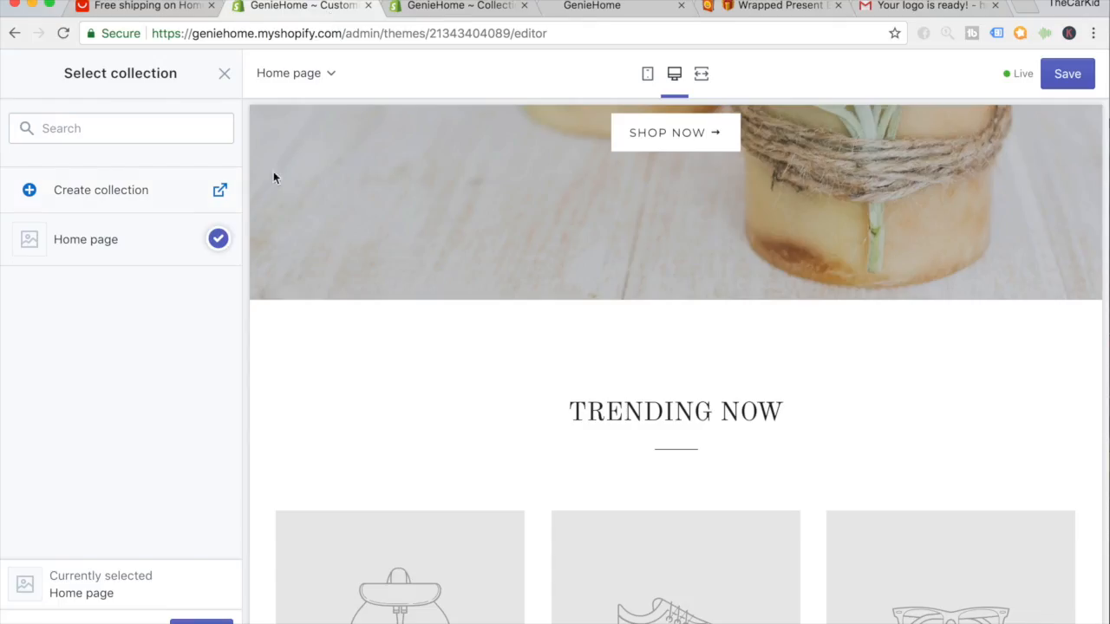
Choose the Sale collection for the TRENDING NOW section and save the theme.
click(222, 257)
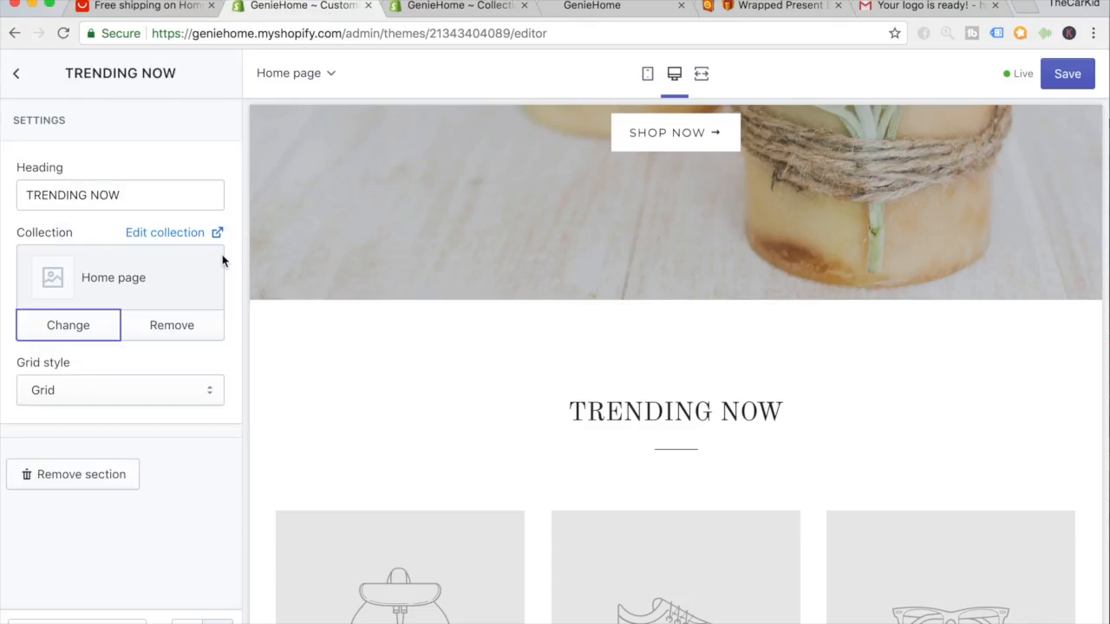
click(69, 326)
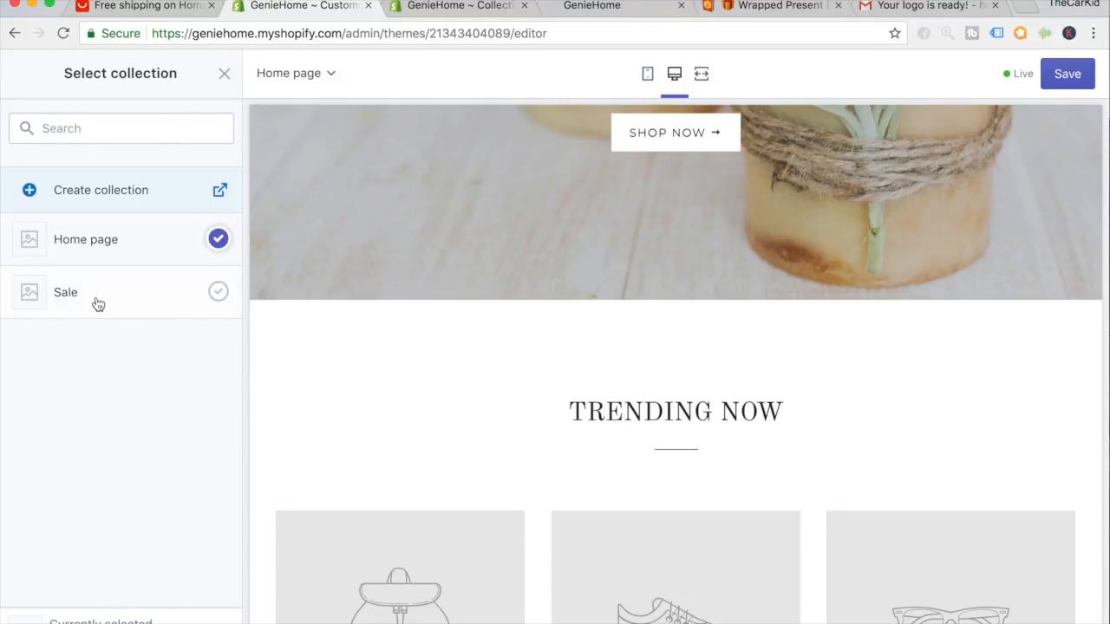
click(94, 313)
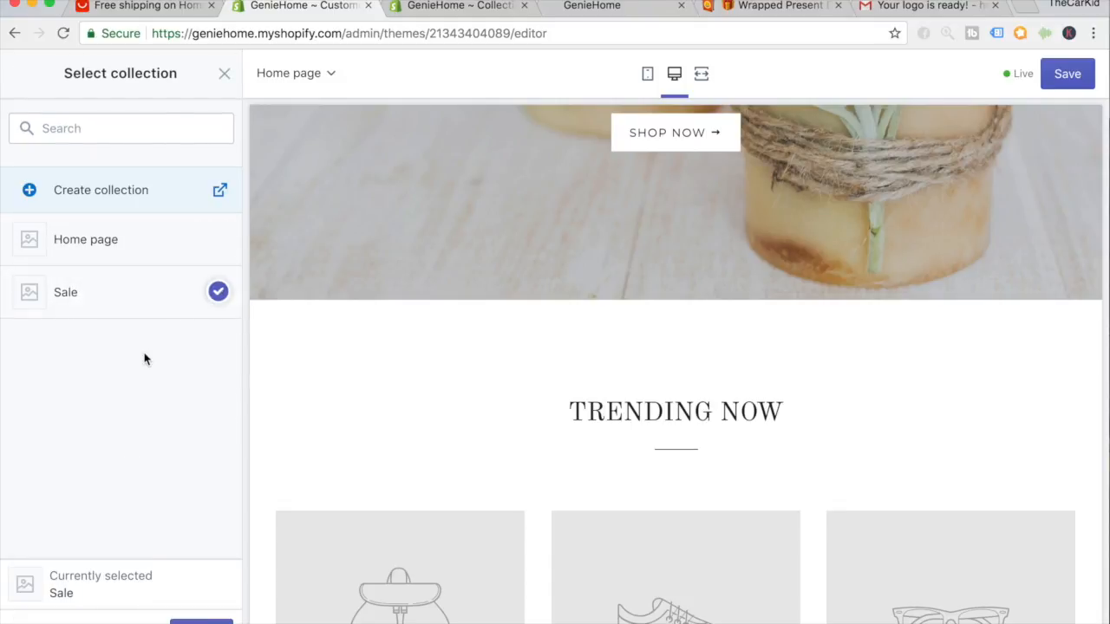
click(201, 621)
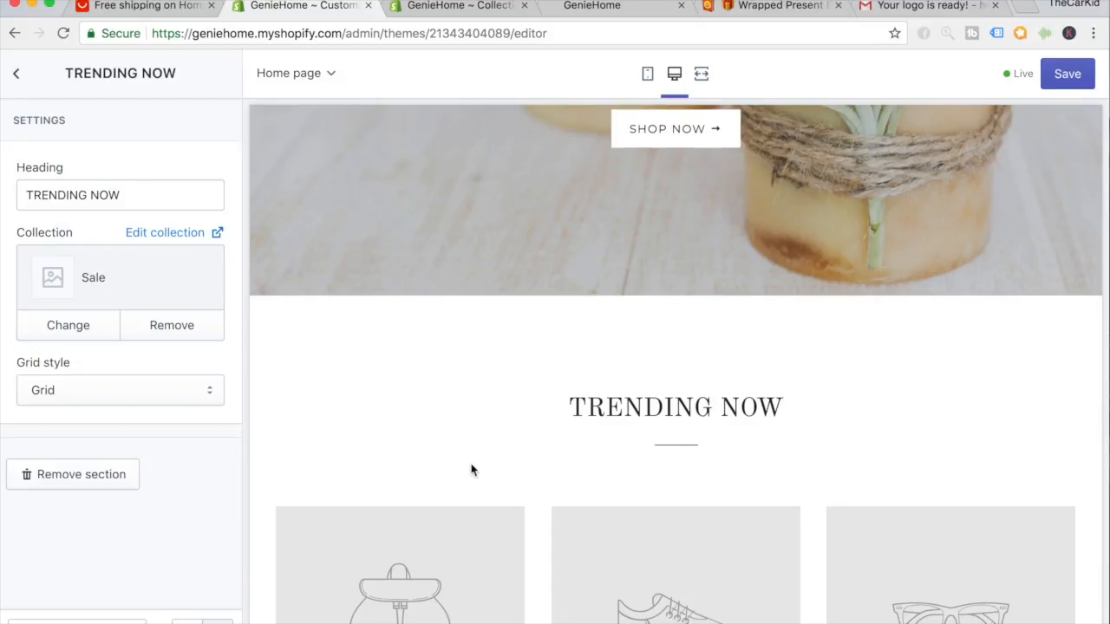
click(1060, 71)
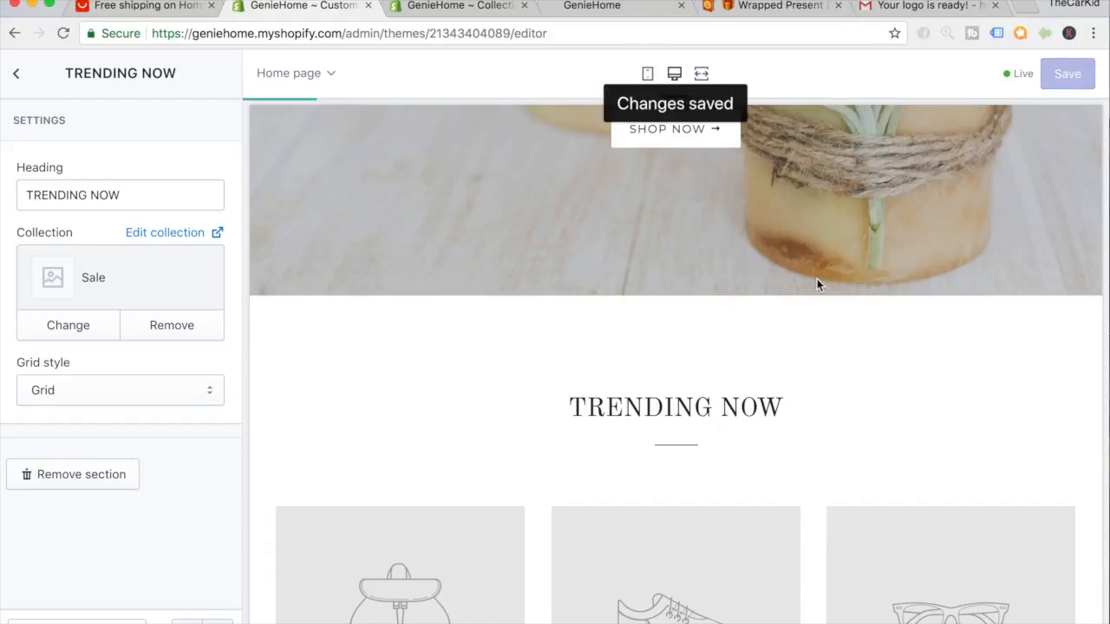
scroll(817, 283, down, 6)
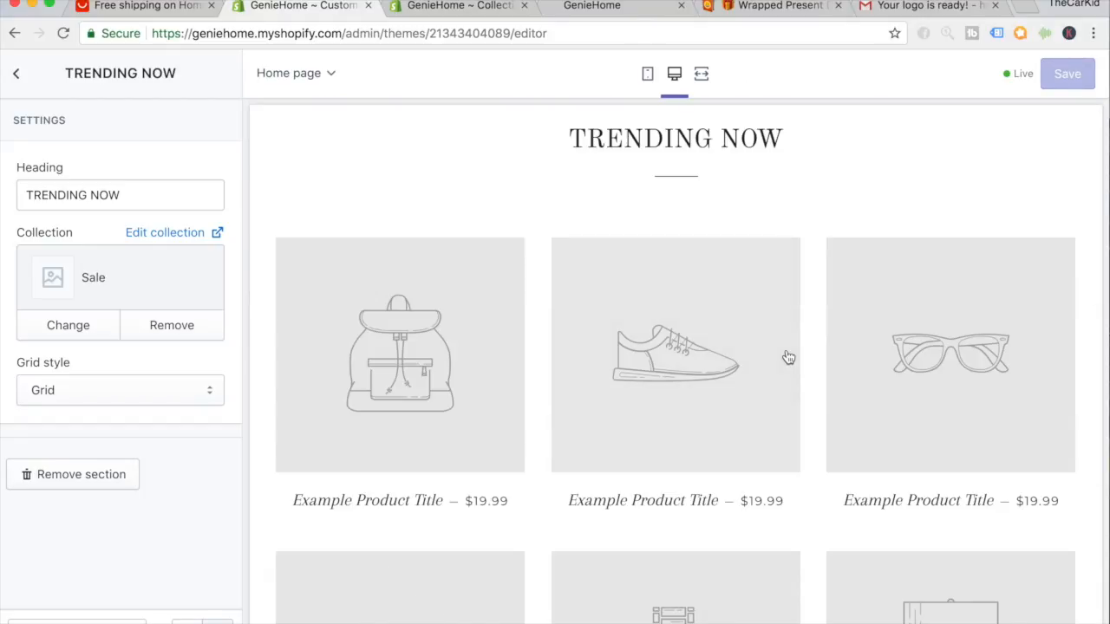
Insert a Collection list section into the home page's section list.
click(18, 78)
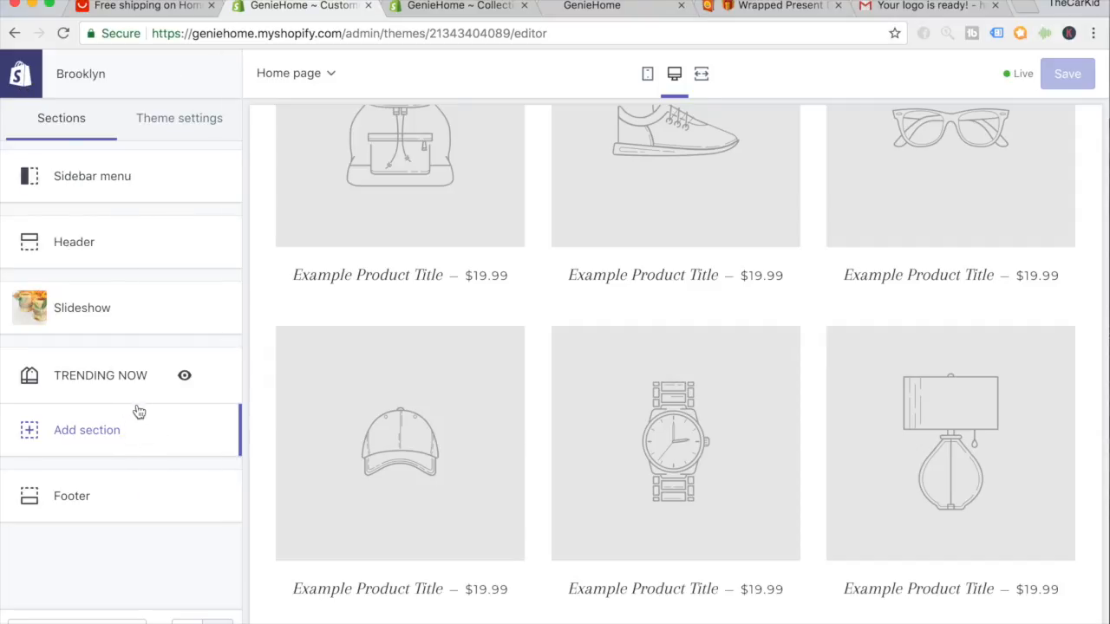
click(98, 428)
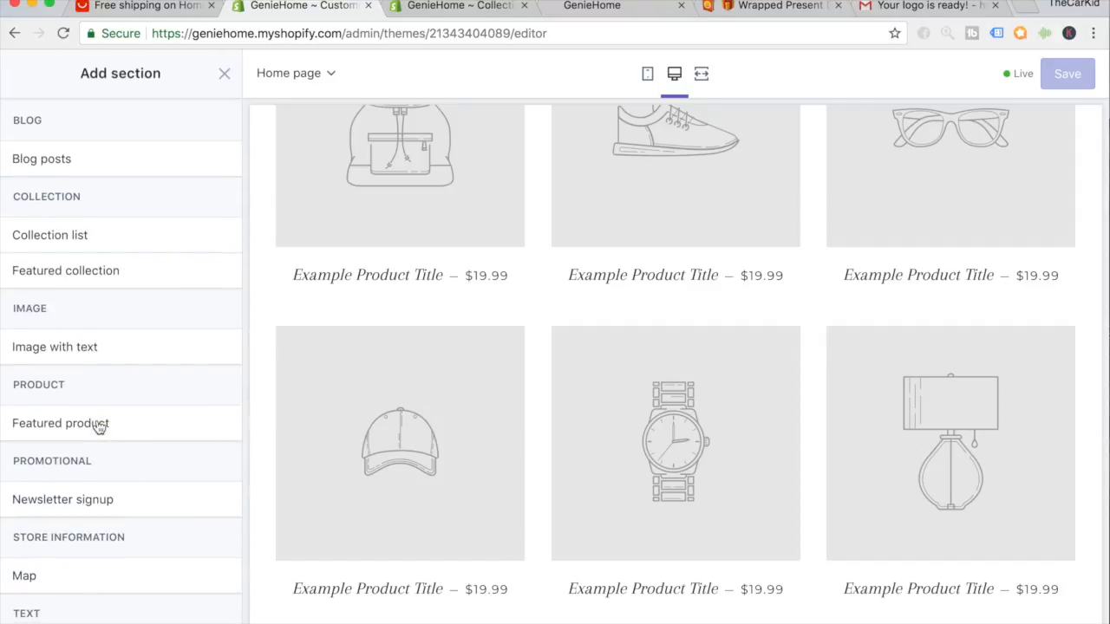
click(84, 248)
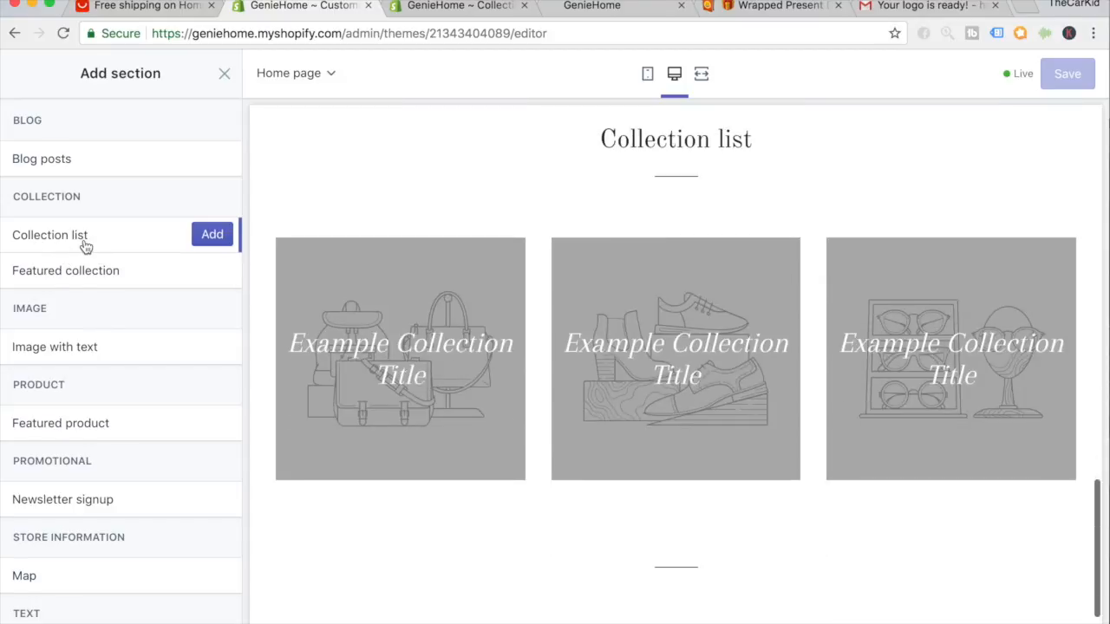
click(212, 234)
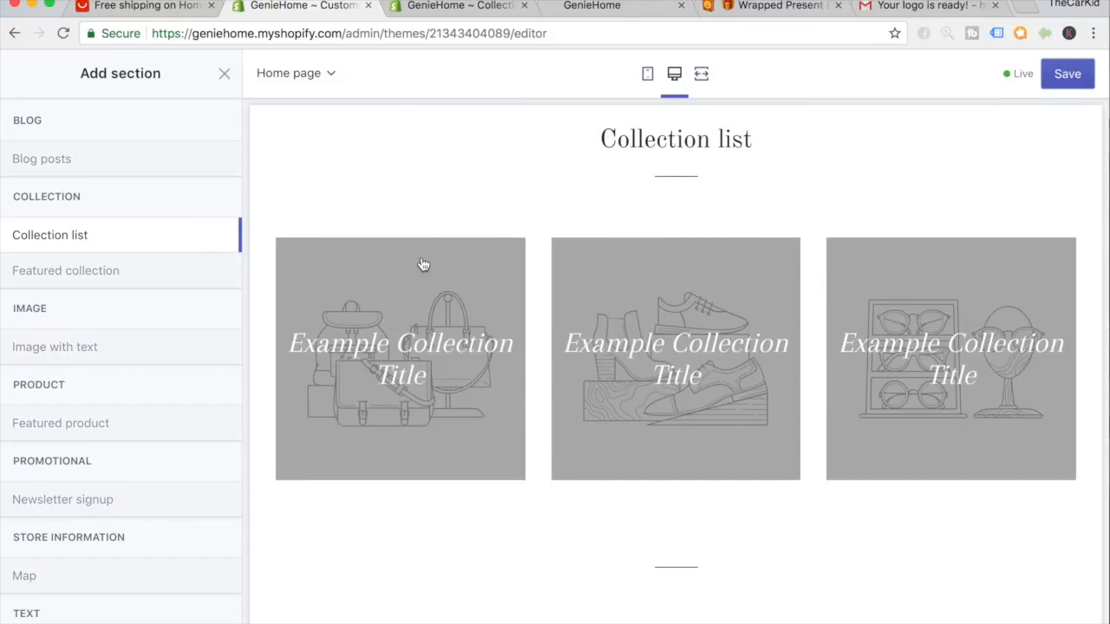
scroll(423, 264, up, 9)
scroll(527, 396, down, 1)
scroll(527, 396, down, 4)
scroll(523, 518, down, 5)
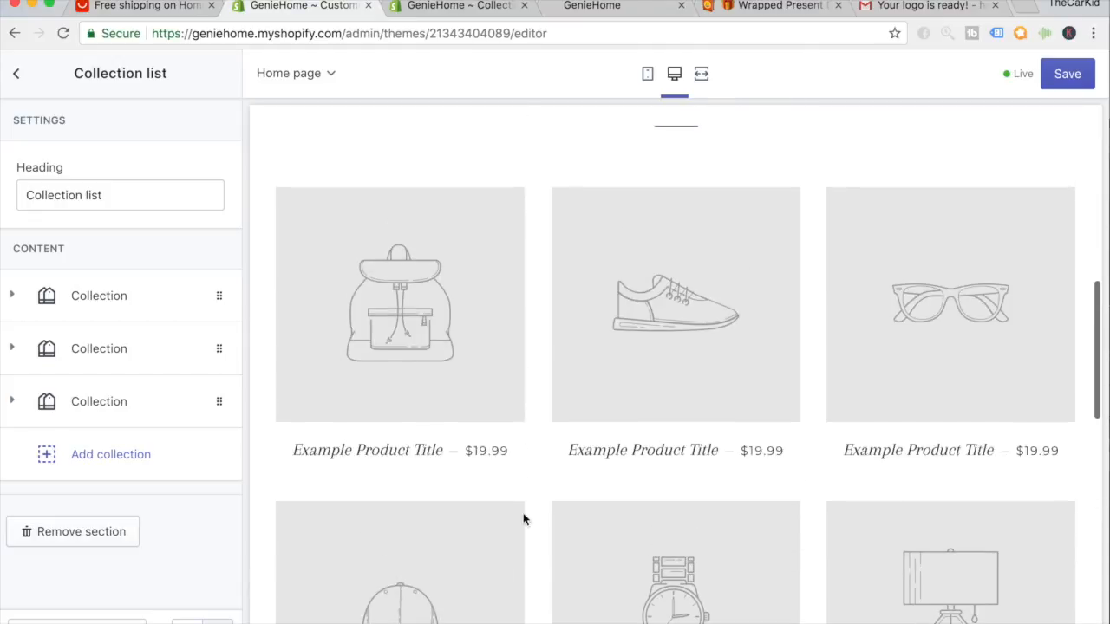
scroll(523, 512, up, 1)
scroll(529, 253, down, 1)
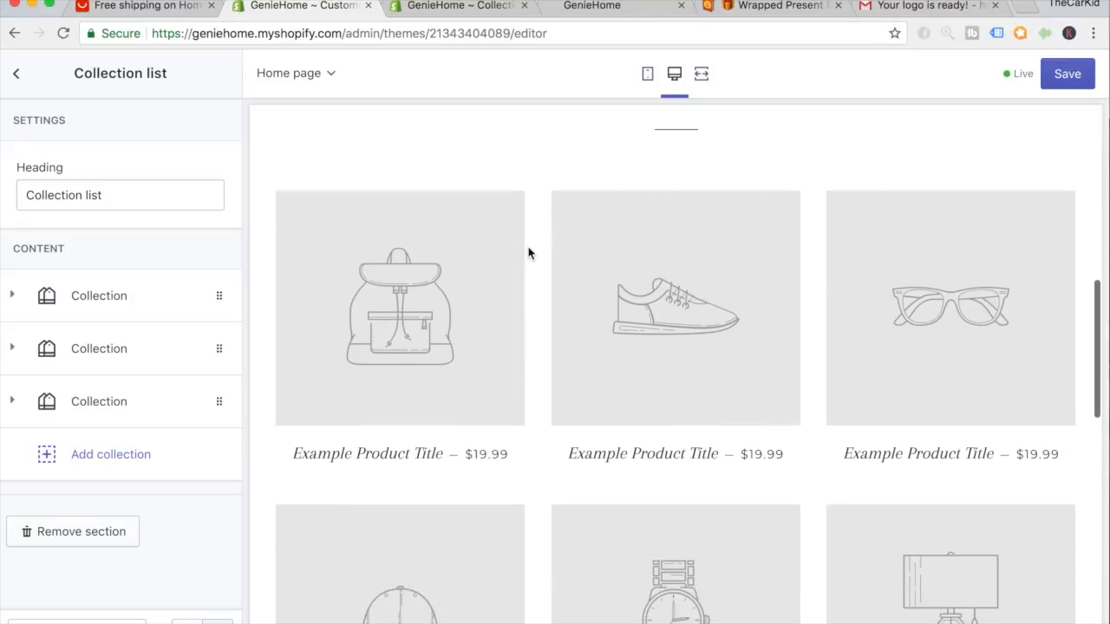
scroll(527, 267, down, 6)
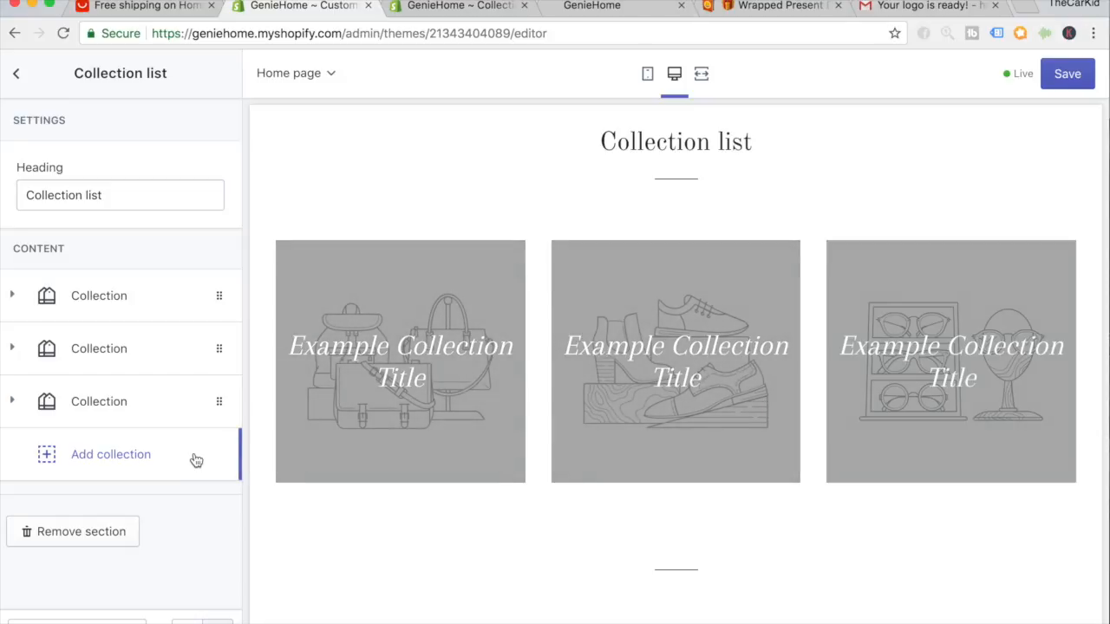
Review the first collection slot's settings and save the home page.
click(143, 310)
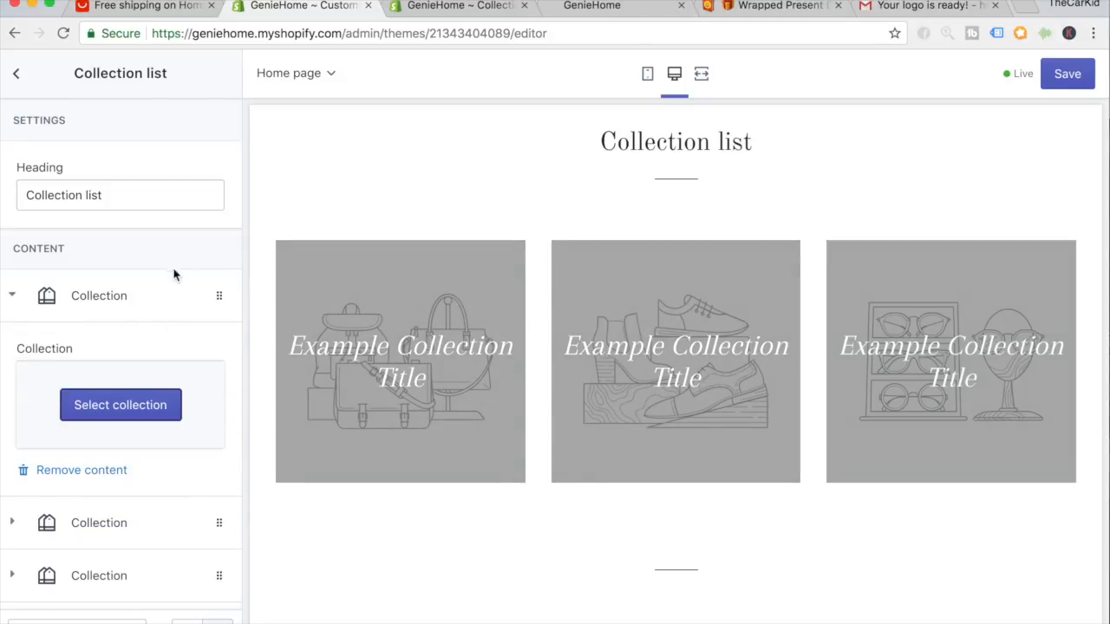
click(141, 312)
click(1067, 73)
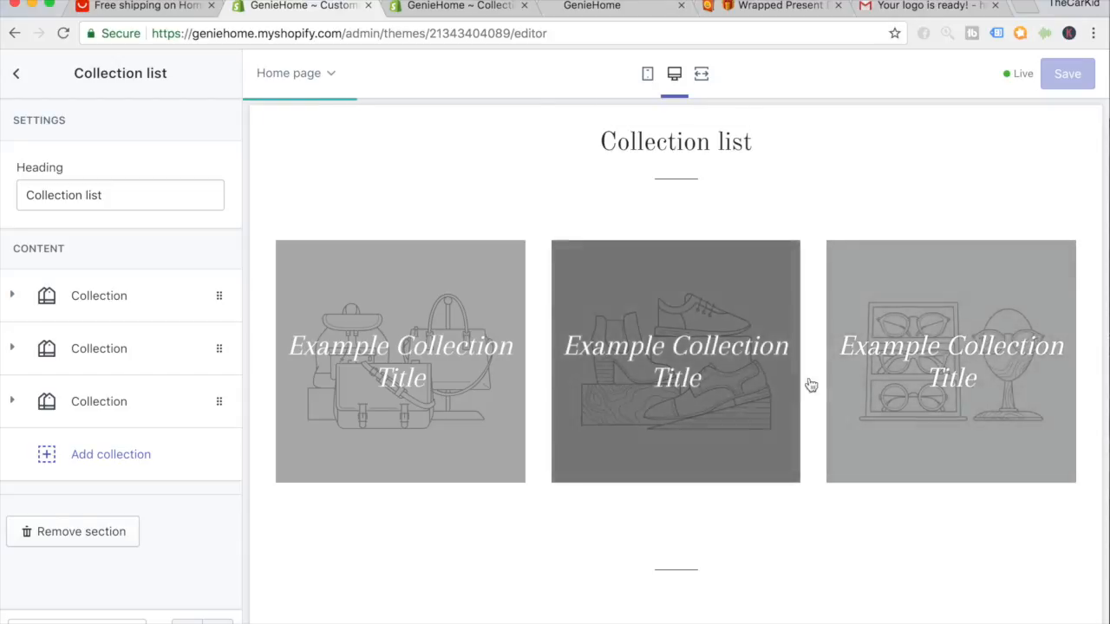
scroll(842, 413, down, 3)
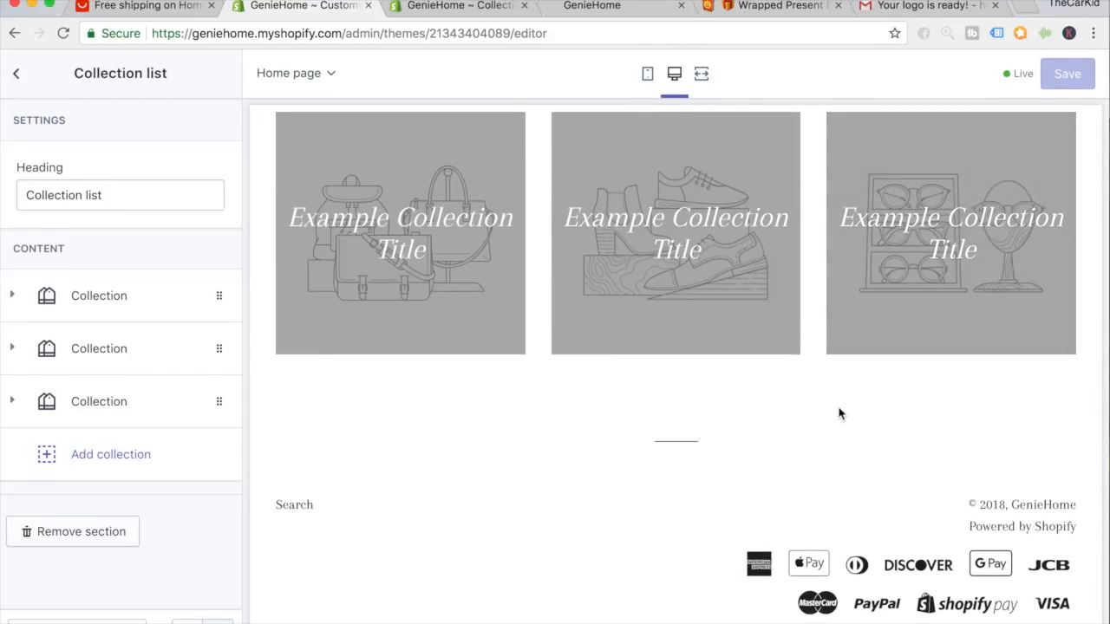
scroll(838, 414, up, 10)
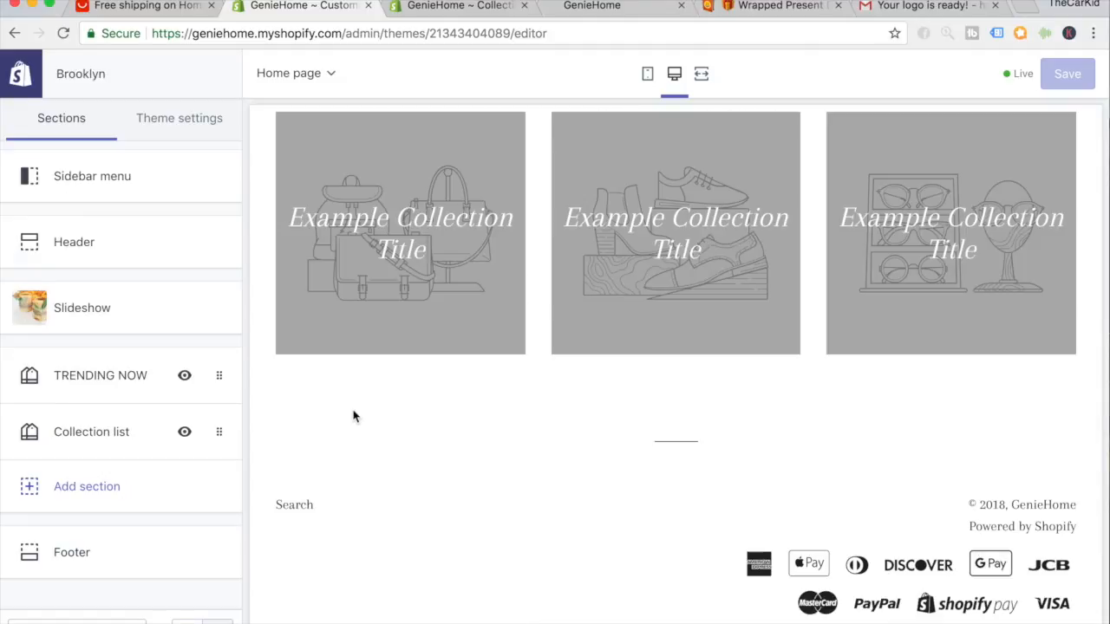
In Theme settings > Cart page, keep the Drawer cart type, enable order notes, and save.
click(217, 134)
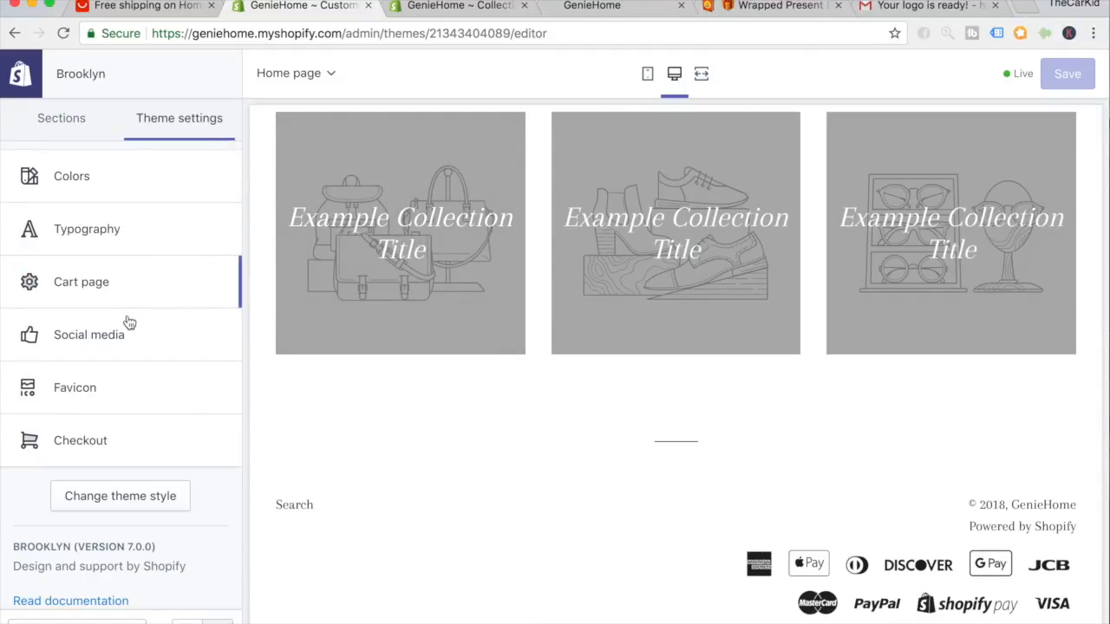
click(89, 287)
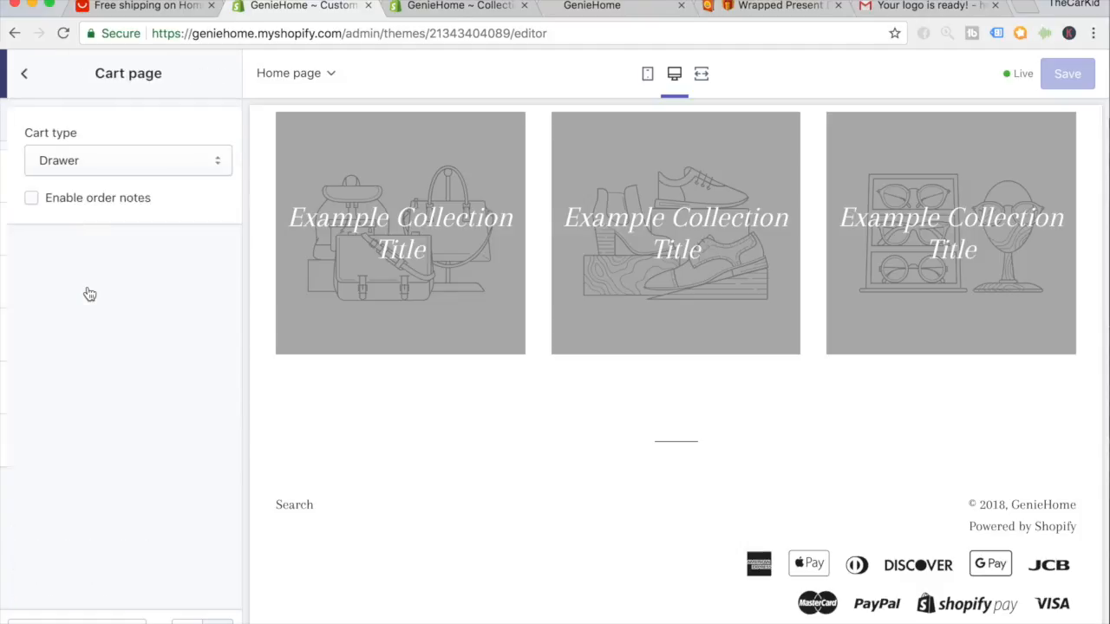
click(67, 160)
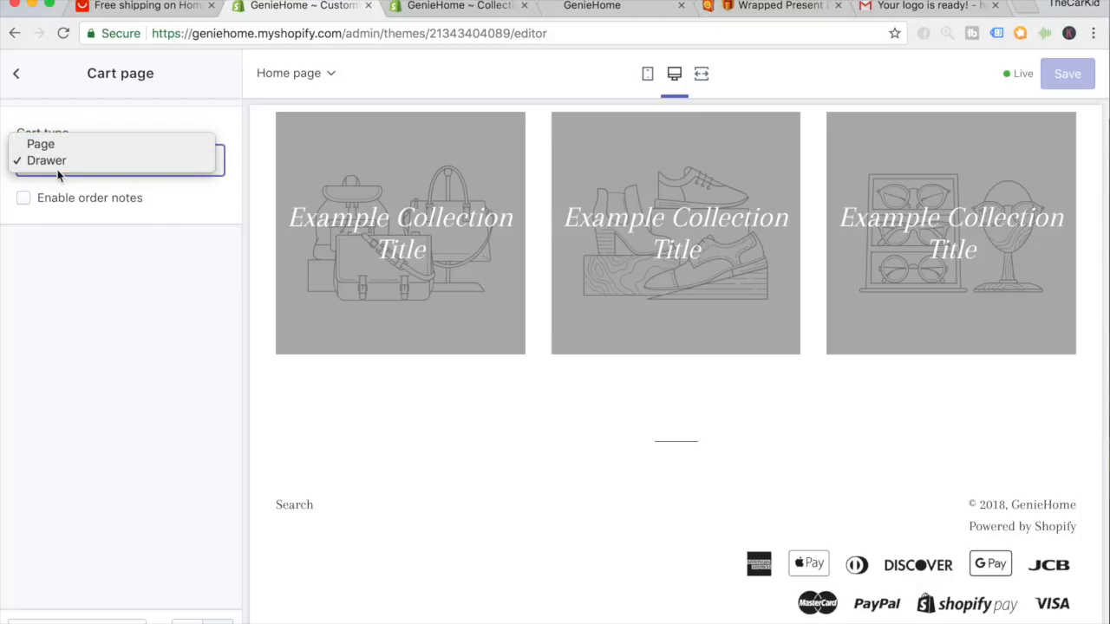
right_click(661, 460)
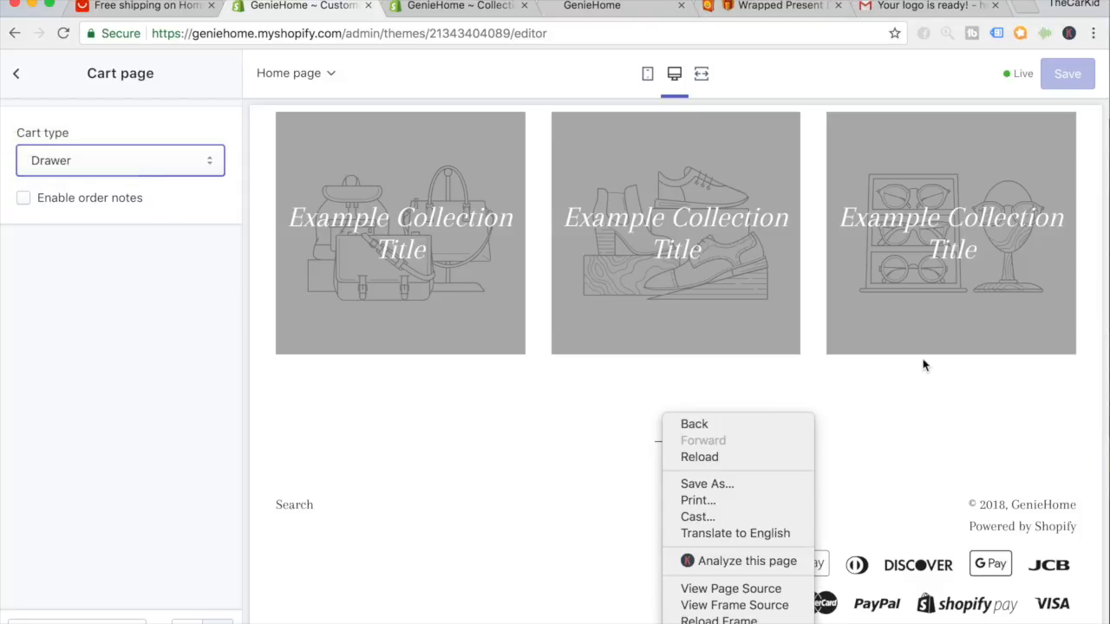
right_click(890, 377)
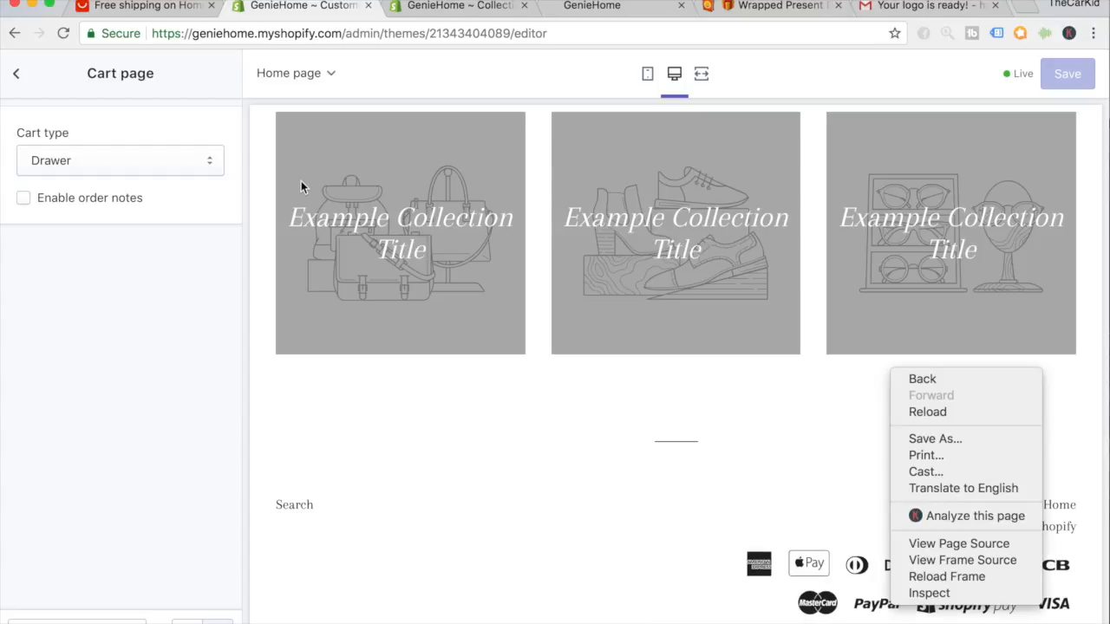
click(157, 263)
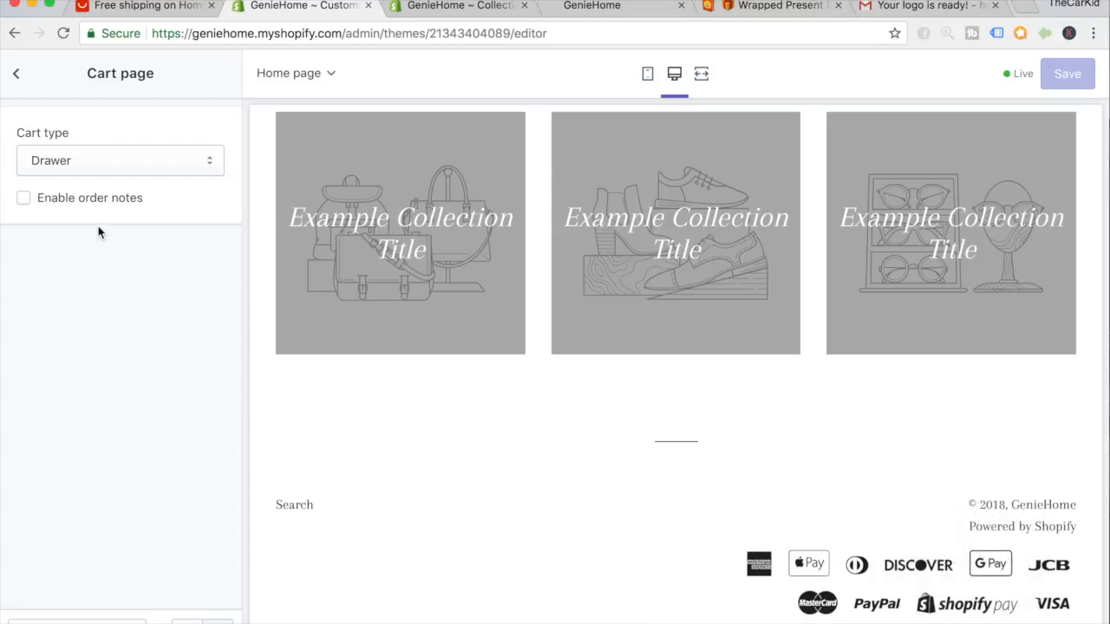
click(22, 203)
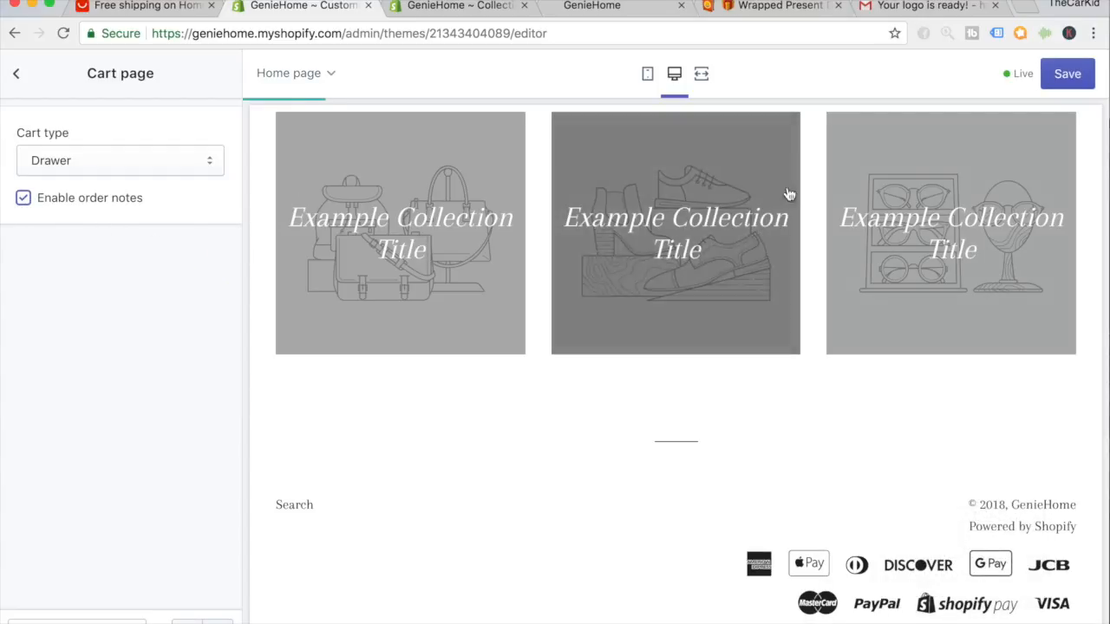
click(1064, 73)
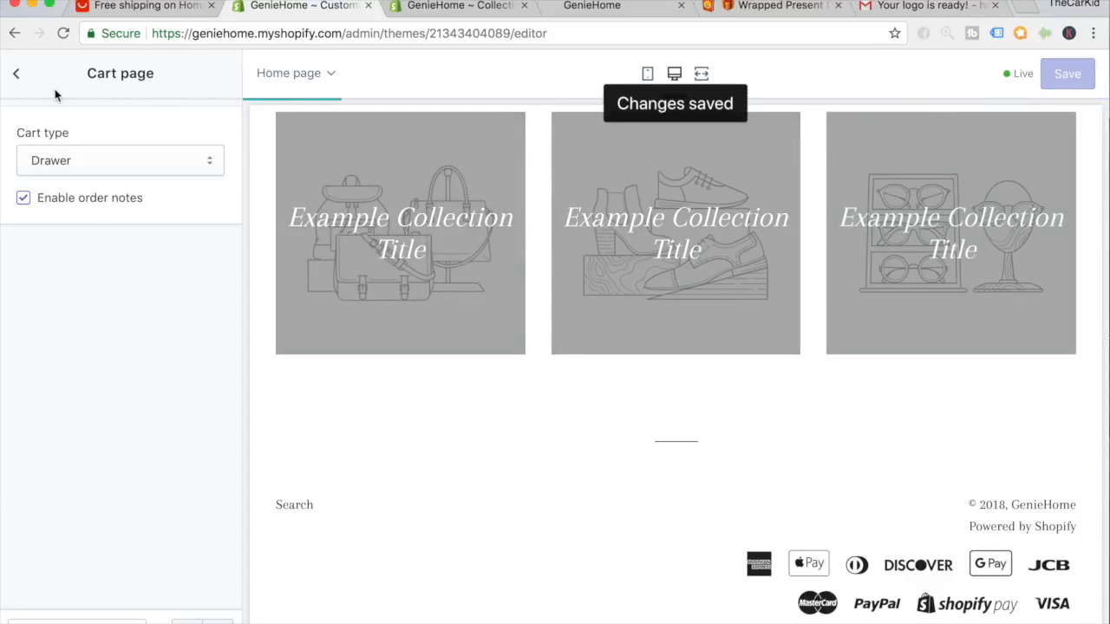
click(16, 74)
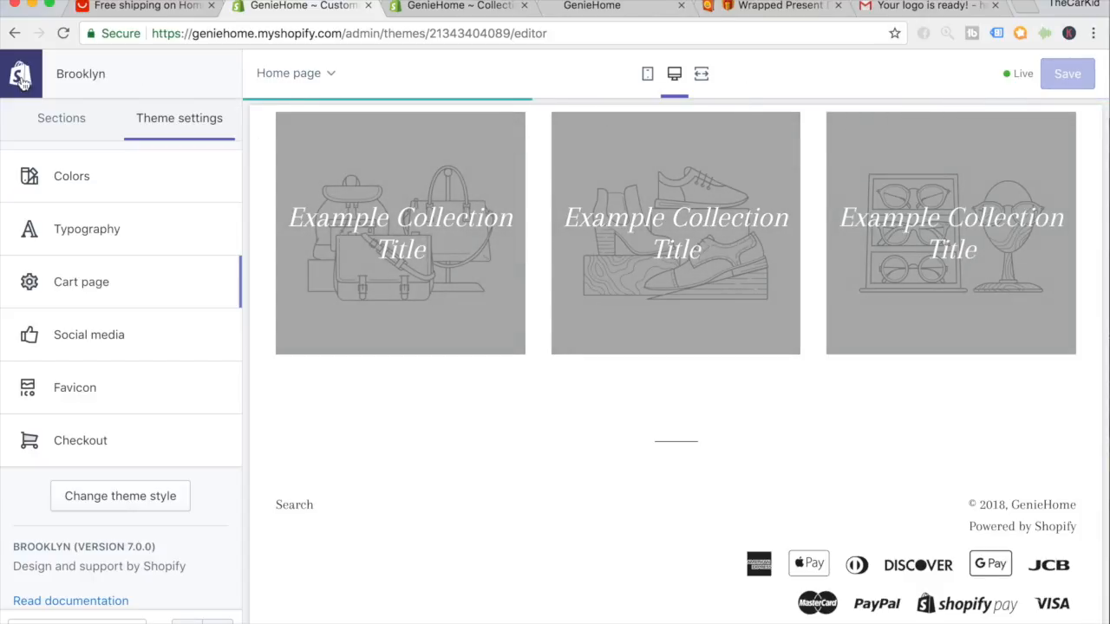
Set the GenieHome logo image as the checkout logo in Theme settings > Checkout.
scroll(98, 437, down, 1)
click(98, 437)
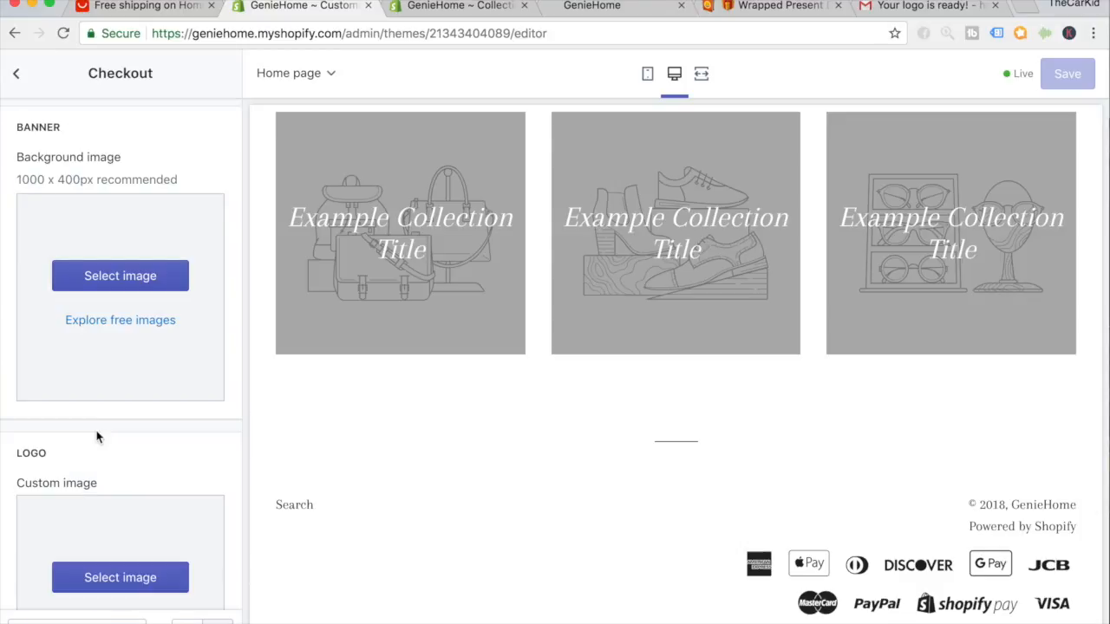
scroll(95, 438, down, 3)
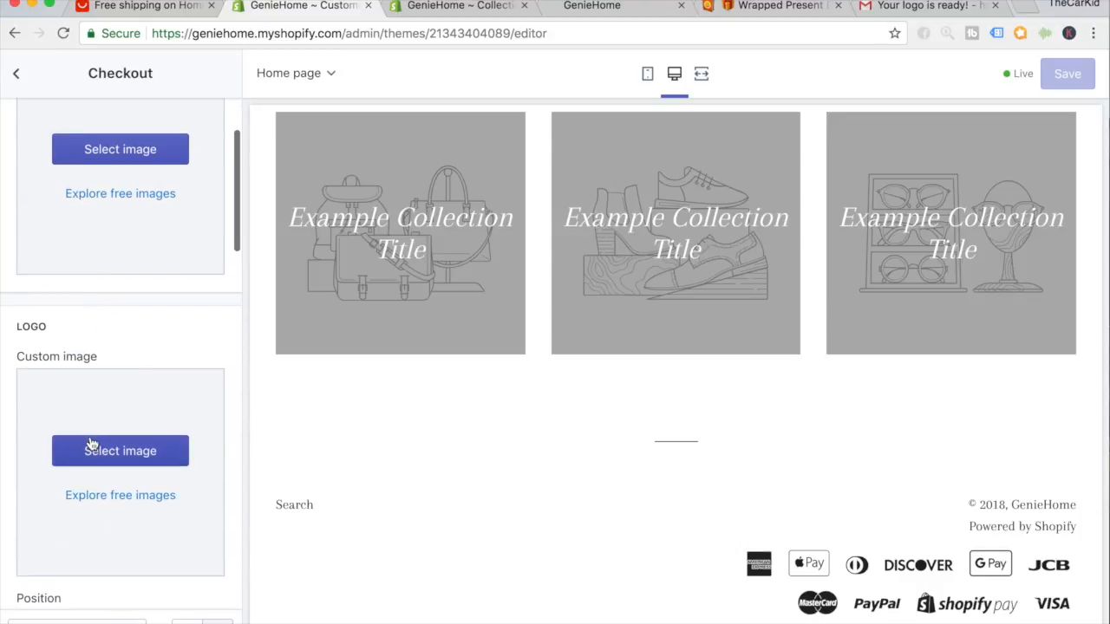
scroll(448, 458, up, 15)
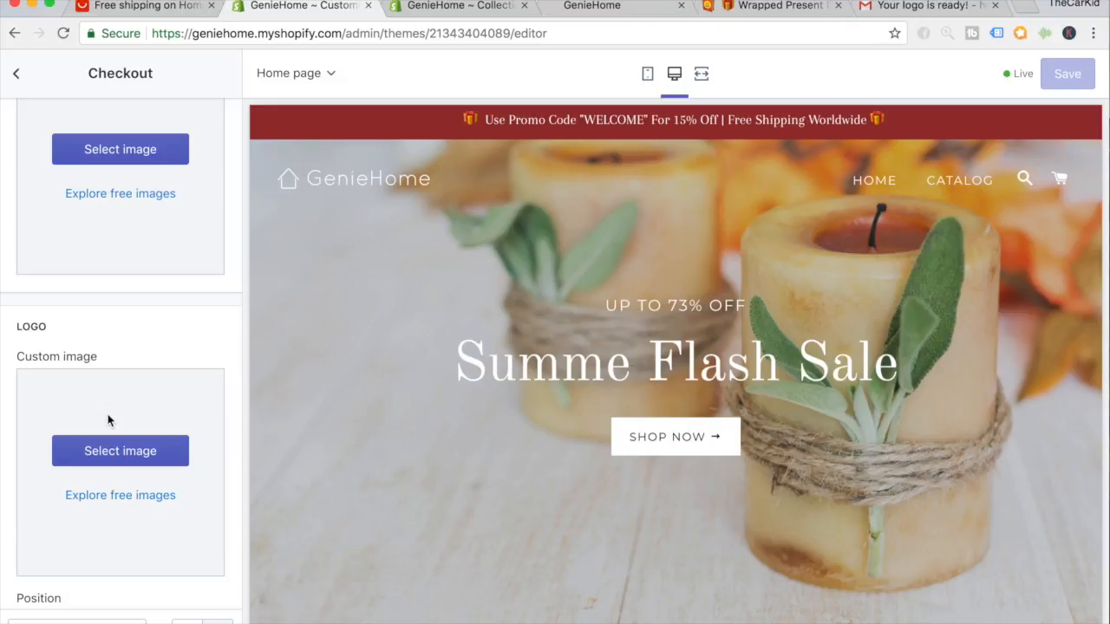
click(117, 452)
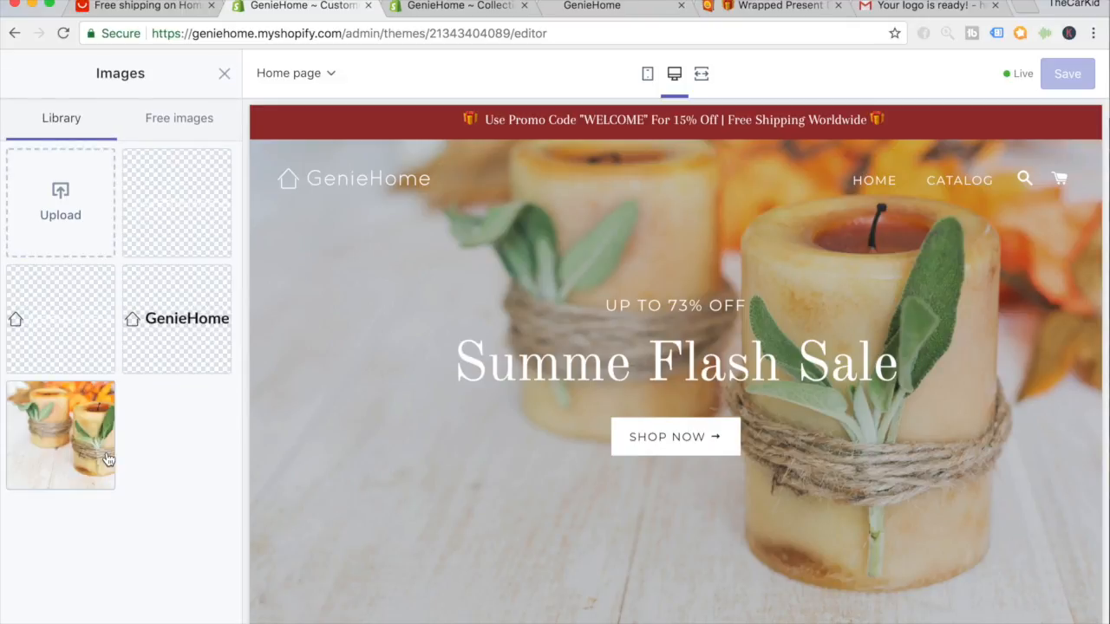
click(159, 332)
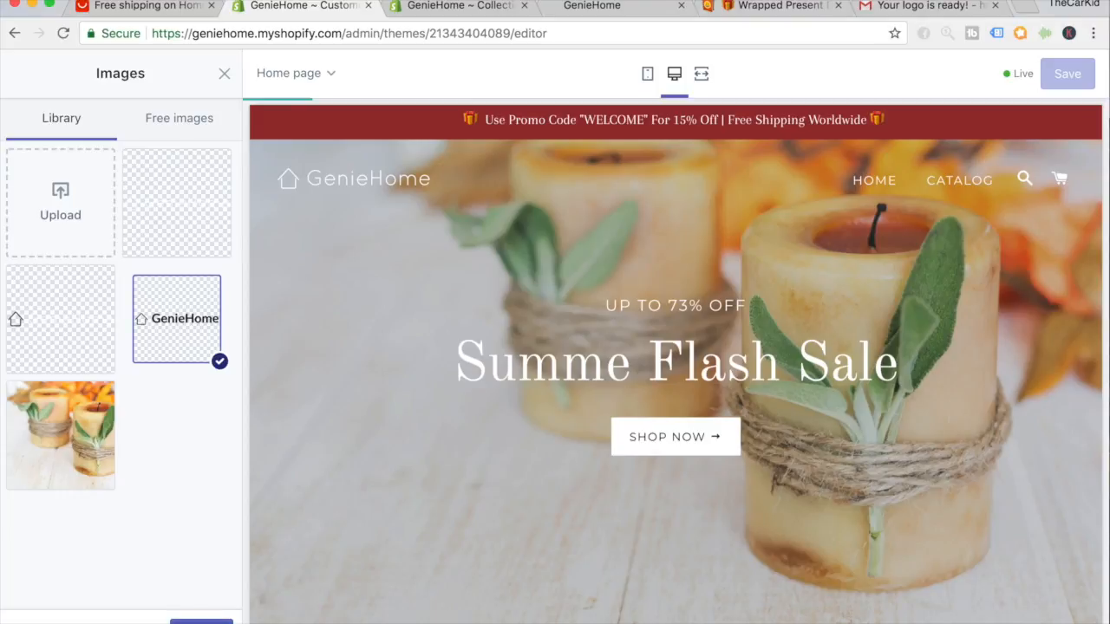
click(202, 619)
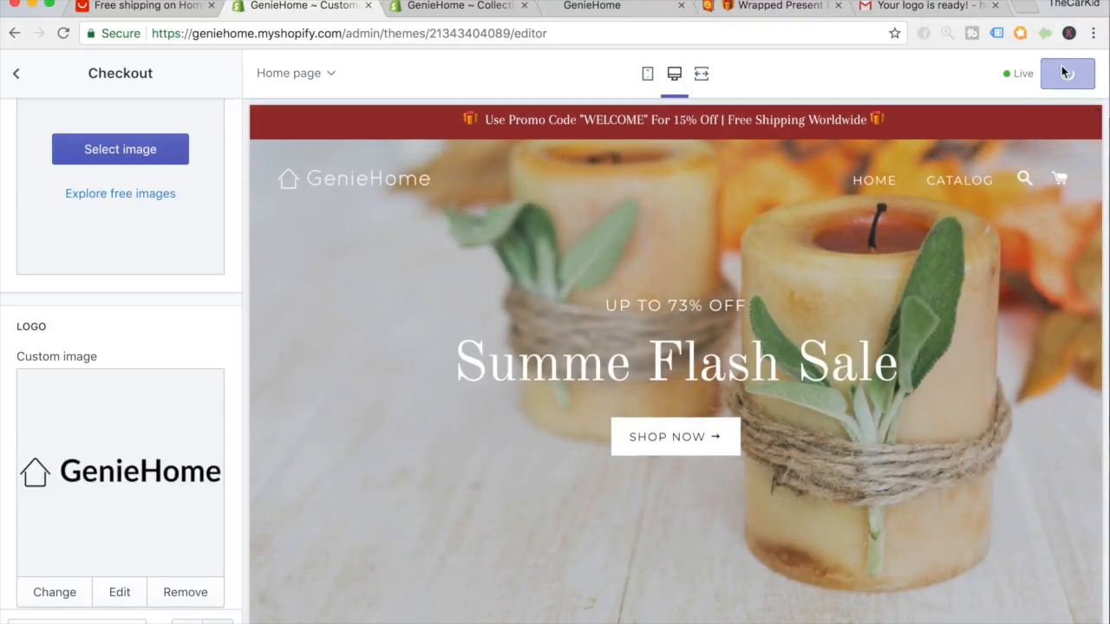
Save the theme and return to the theme settings list.
click(1061, 70)
scroll(153, 304, down, 10)
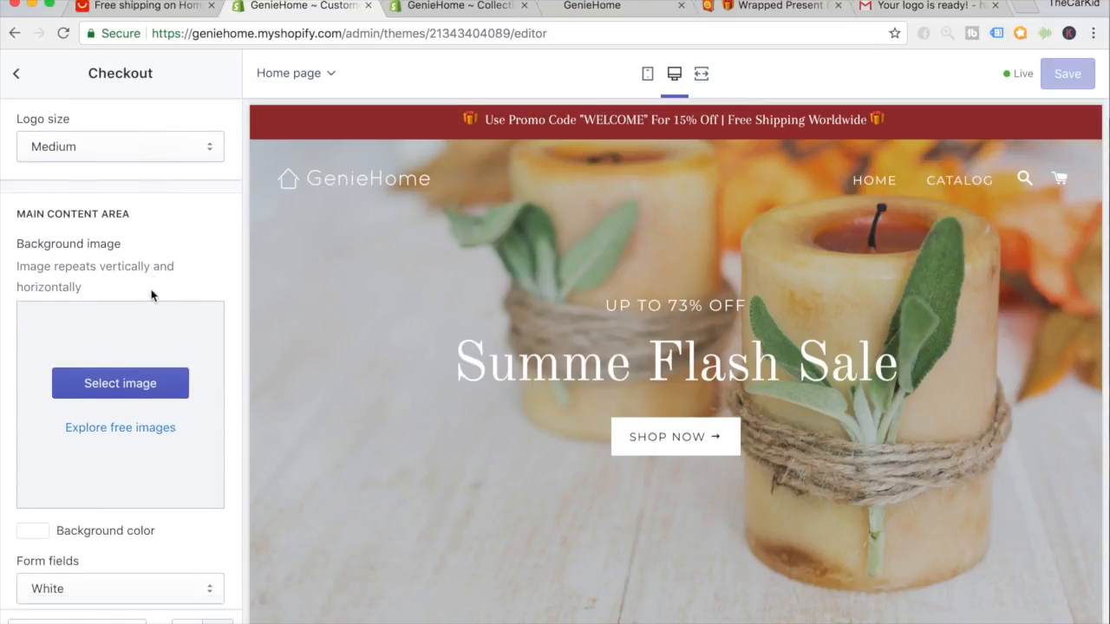
scroll(149, 424, down, 10)
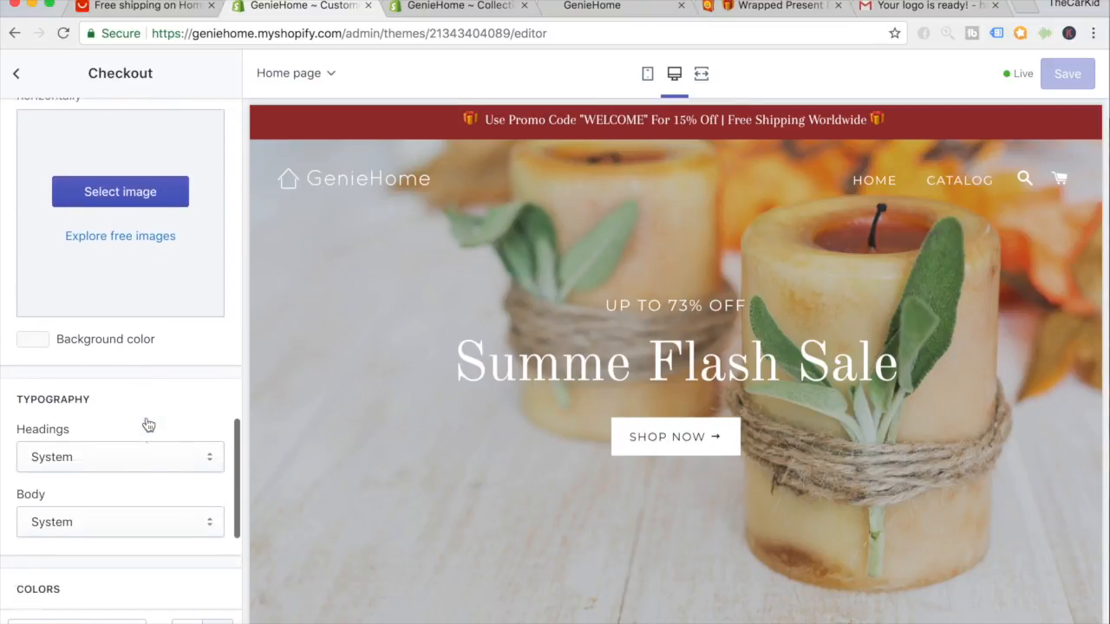
scroll(139, 483, down, 1)
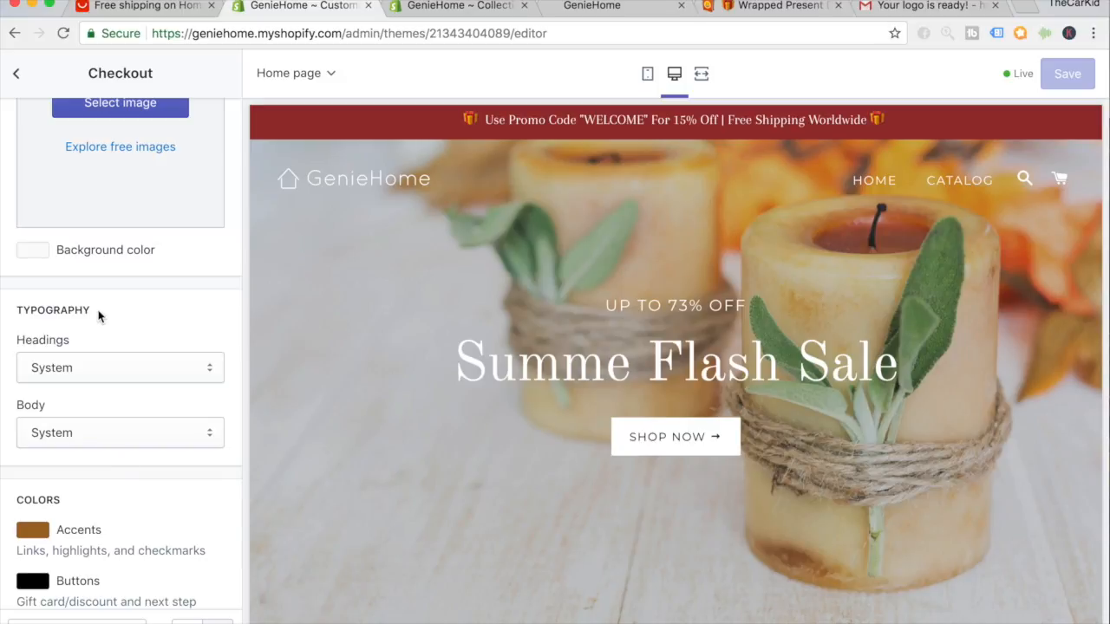
click(15, 72)
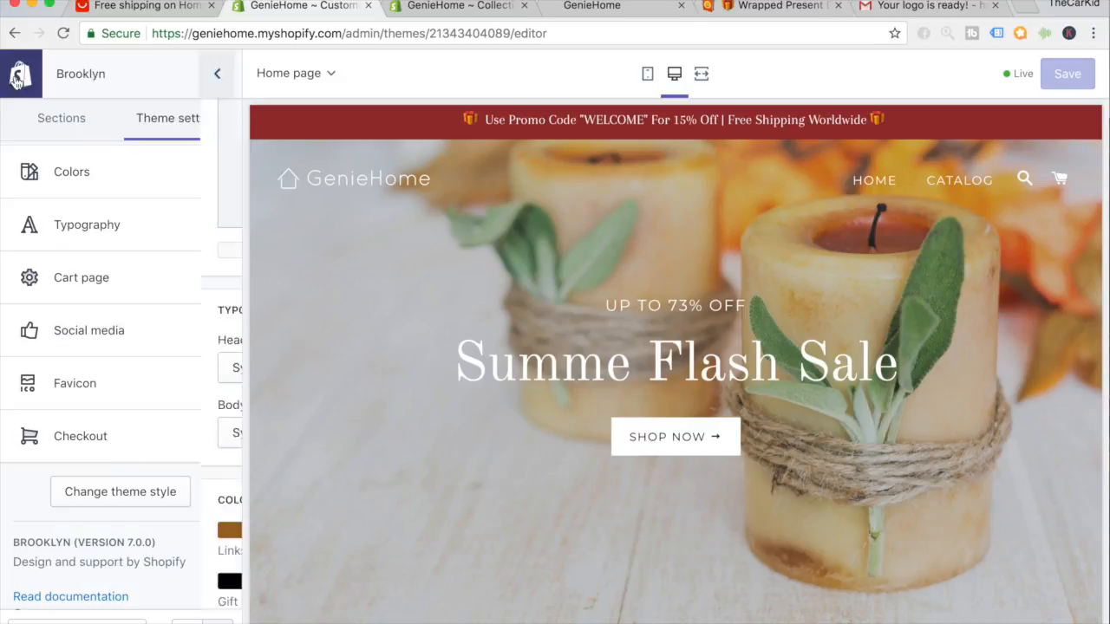
scroll(391, 296, down, 3)
scroll(391, 303, down, 15)
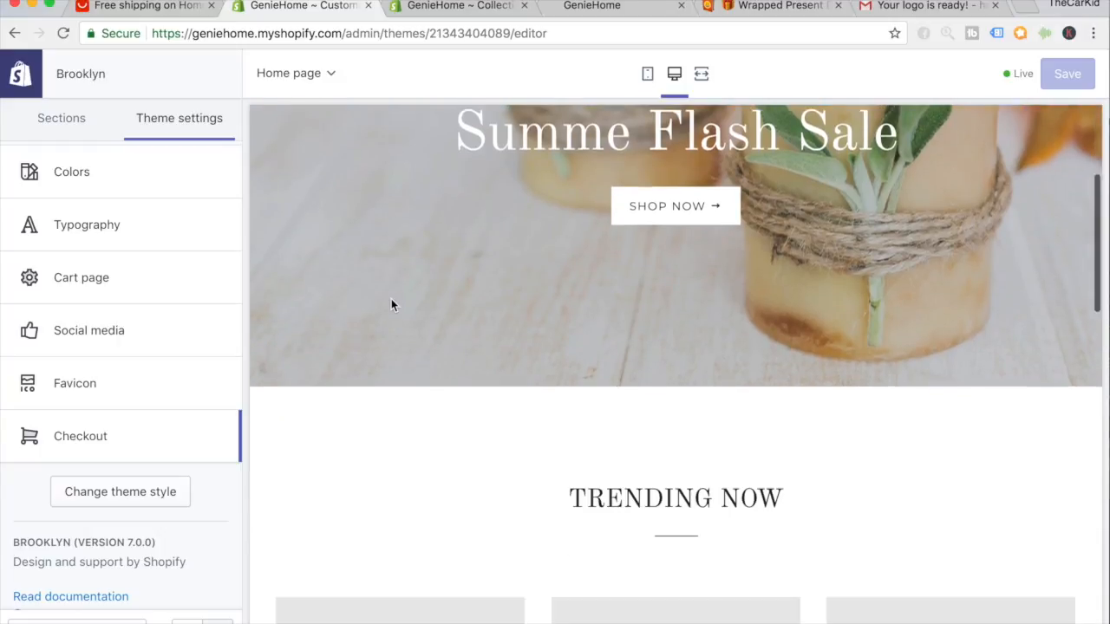
scroll(391, 304, up, 18)
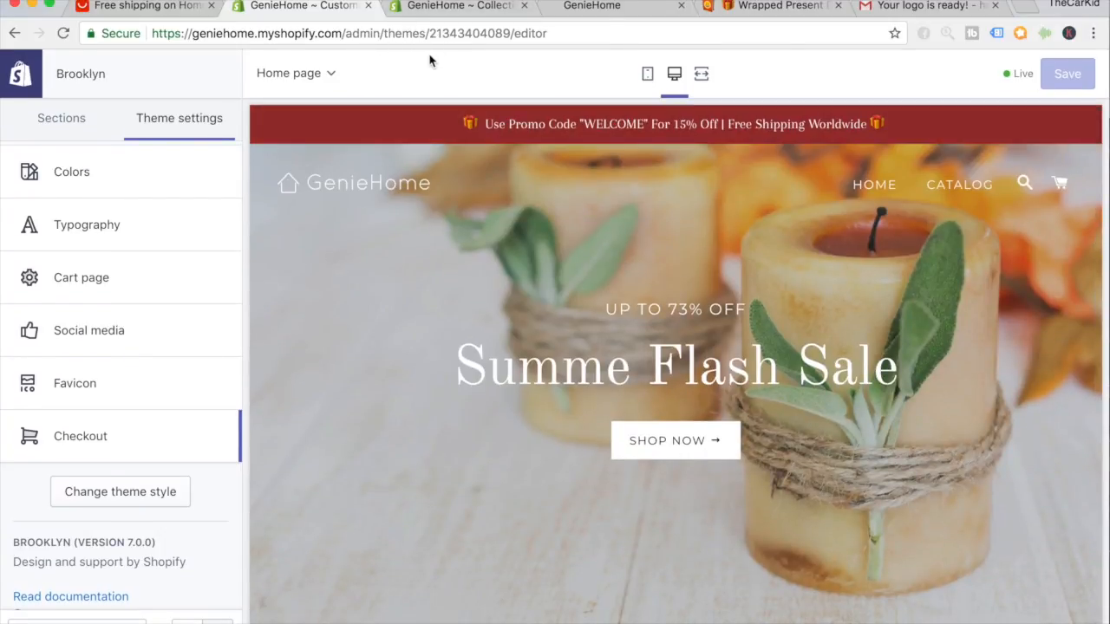
In the admin tab, go to Online Store > Pages and start a new page.
click(430, 9)
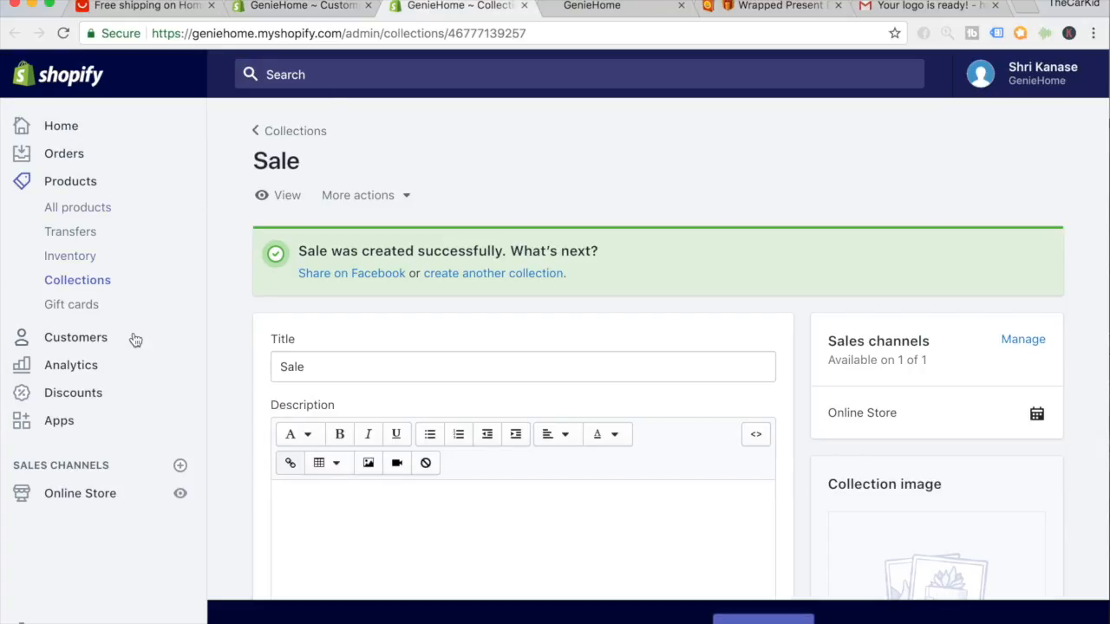
click(102, 504)
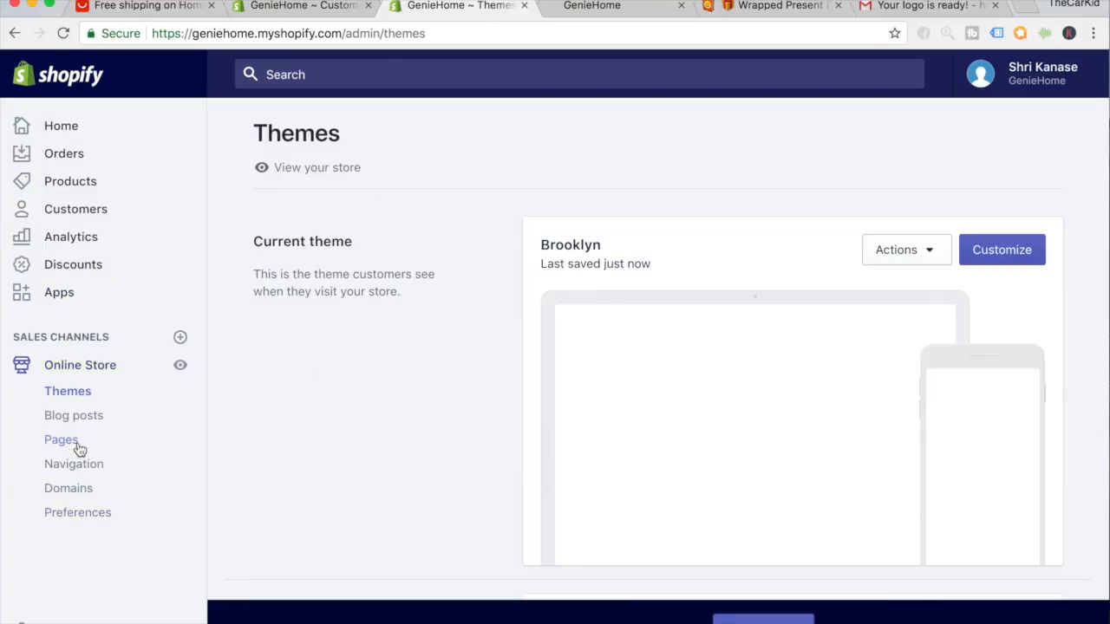
click(76, 446)
scroll(301, 561, down, 1)
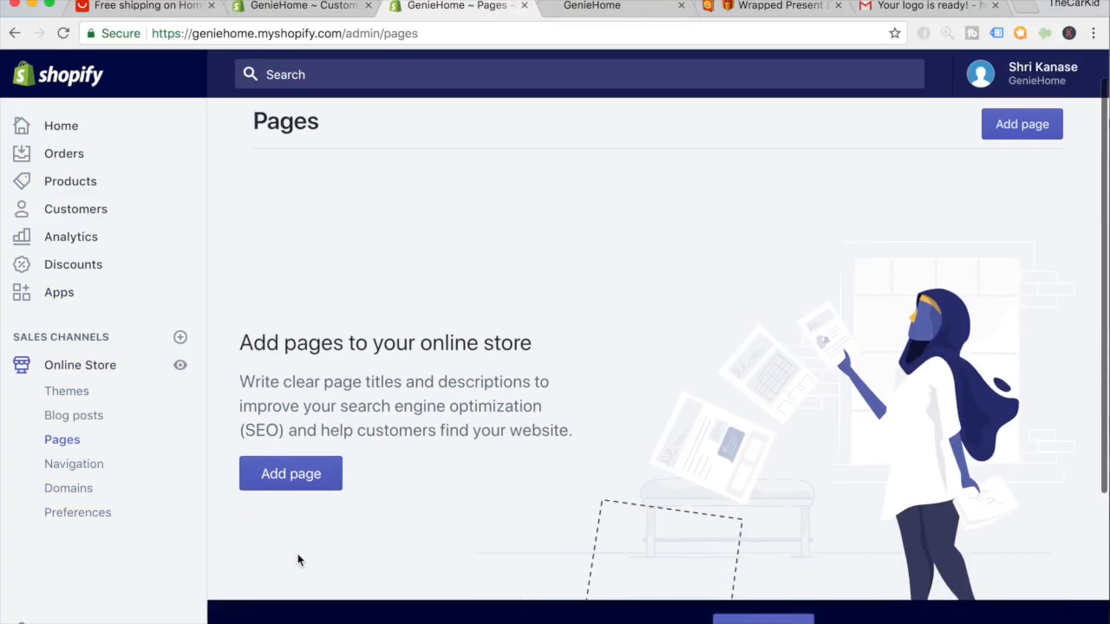
click(306, 479)
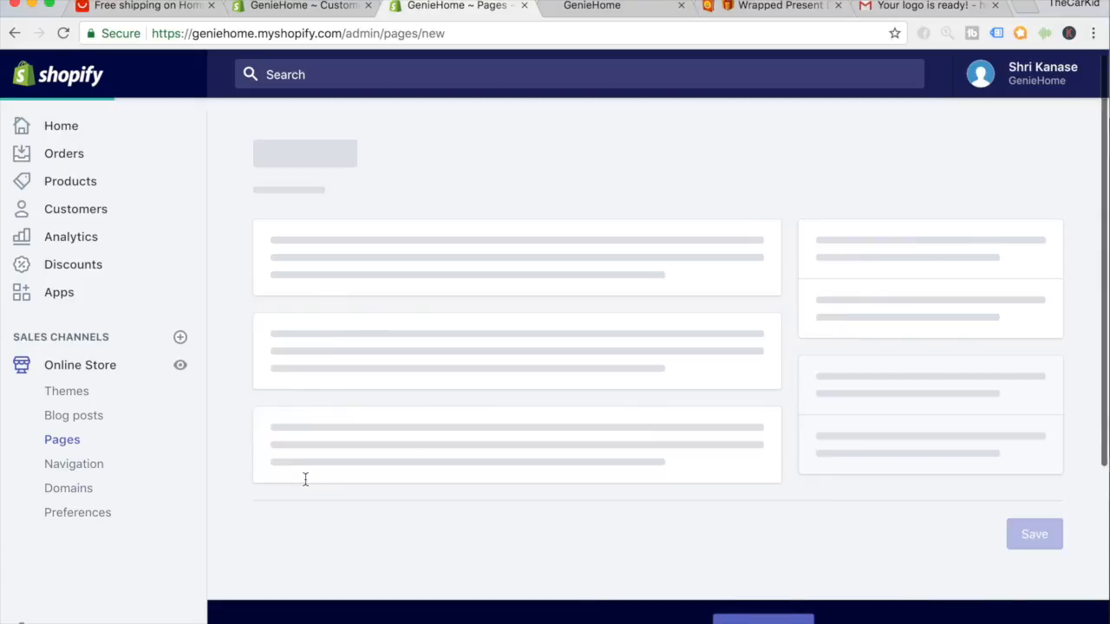
Title the page 'Contact us', assign the page.contact template, and save it.
click(336, 299)
text(Contact us)
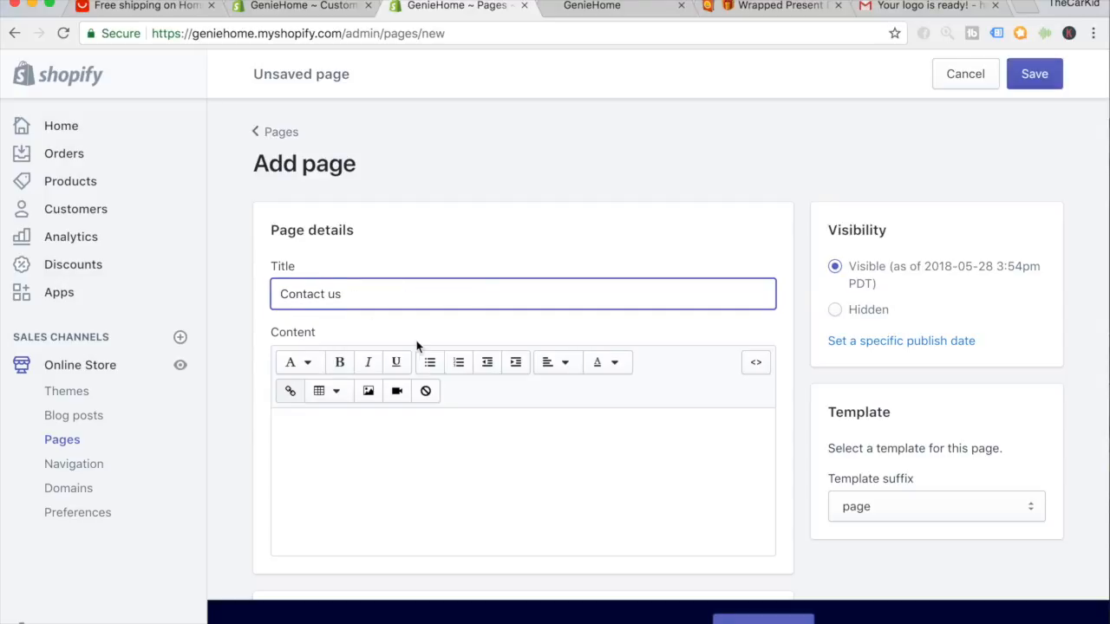
scroll(416, 347, down, 3)
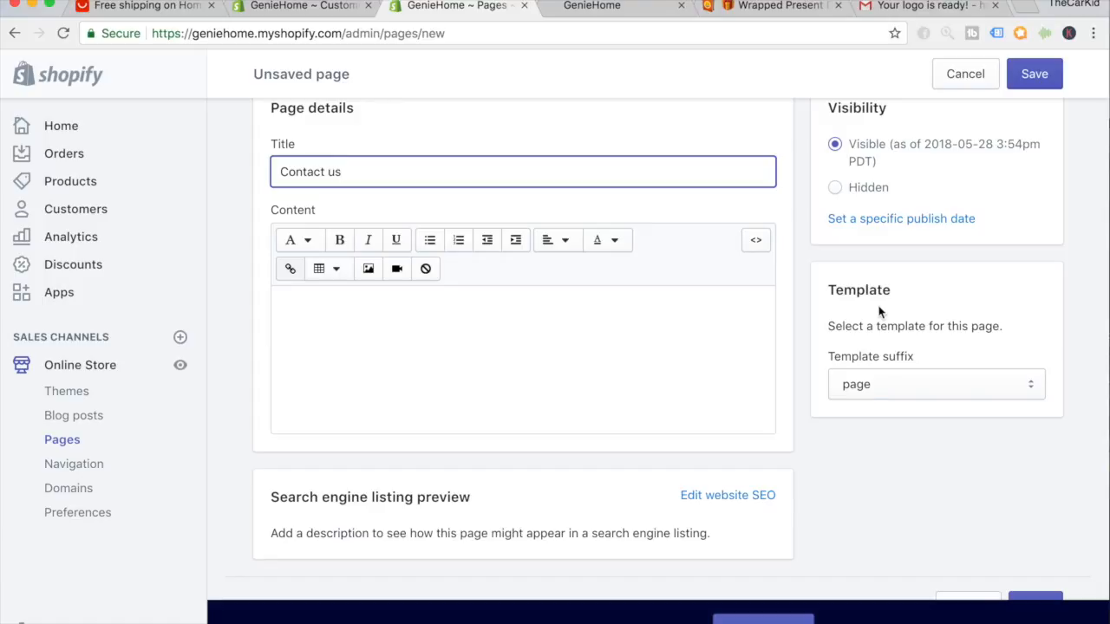
click(915, 394)
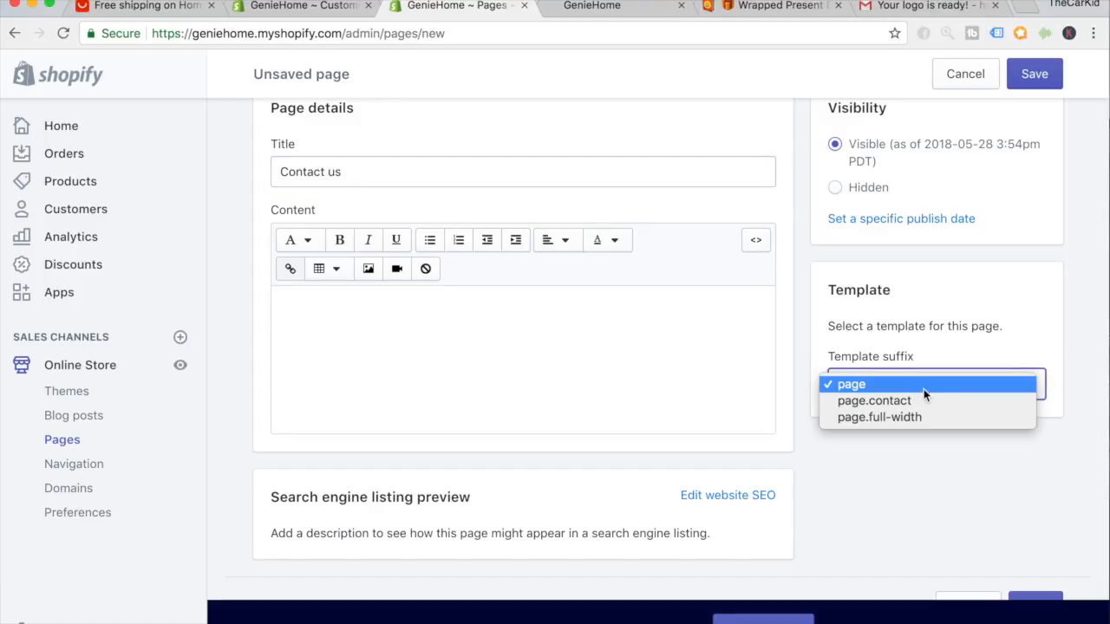
click(869, 402)
scroll(869, 404, down, 1)
click(1043, 562)
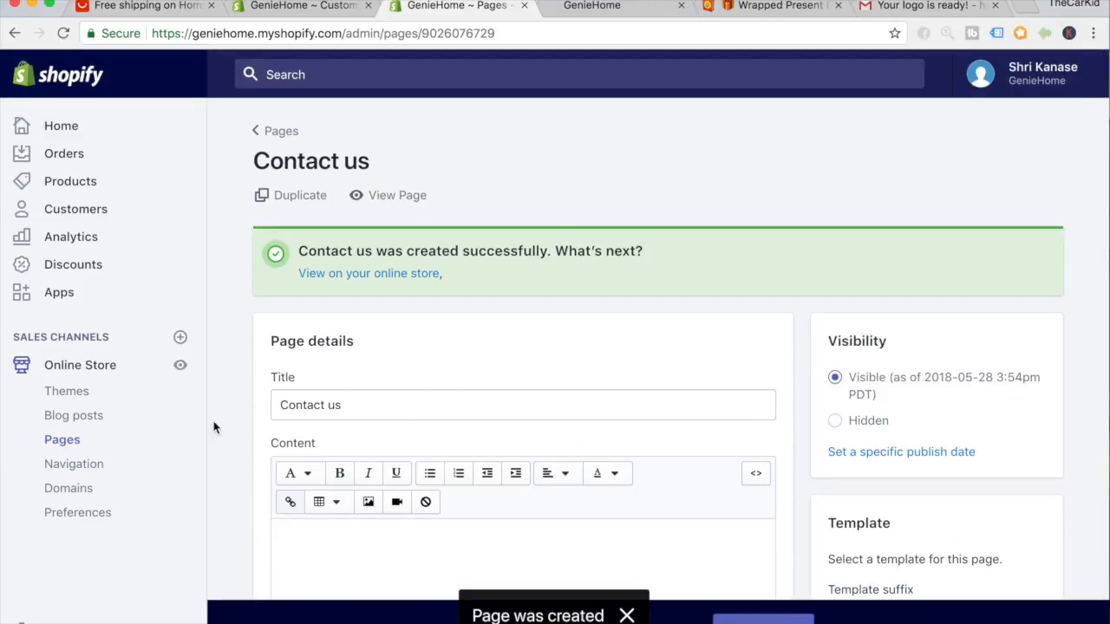
Add a 'Contact us' item to the Main menu linked to the Contact us page.
click(81, 466)
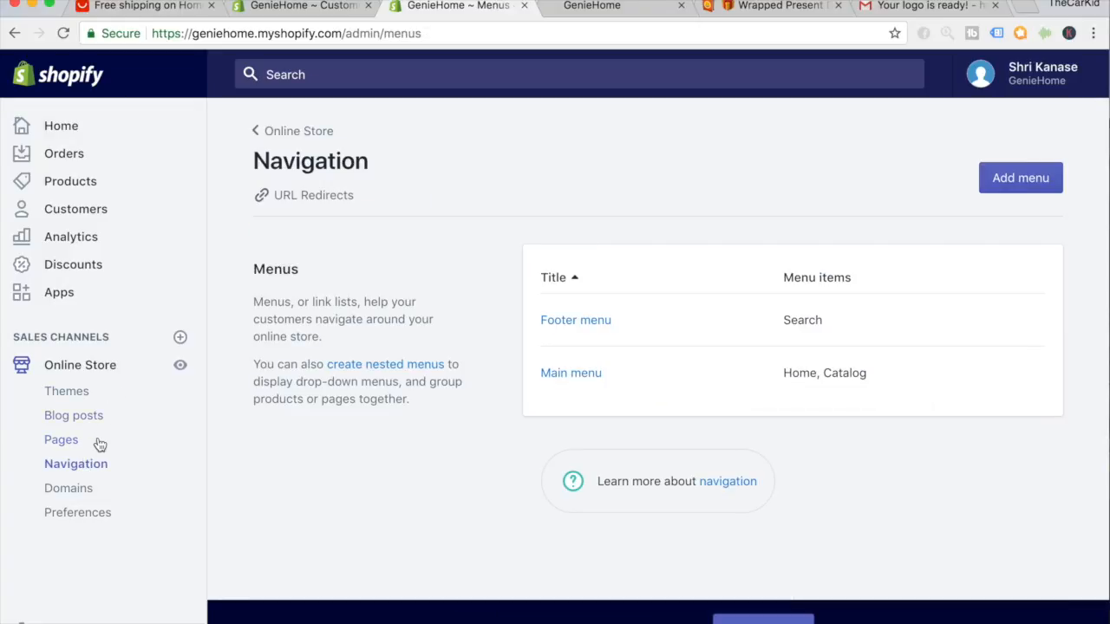
click(564, 372)
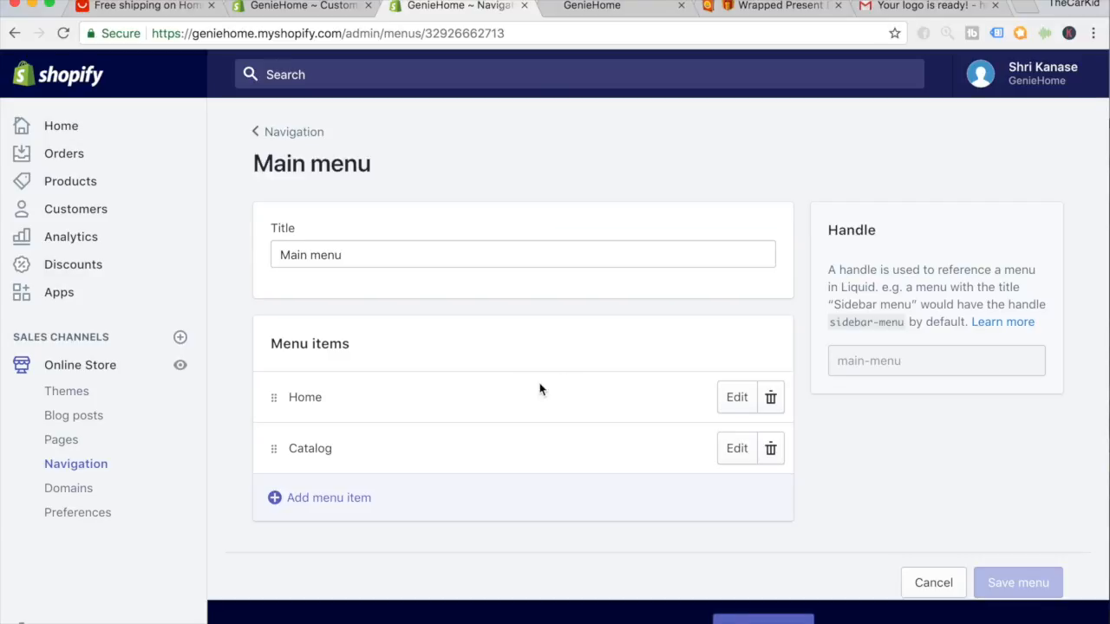
click(327, 504)
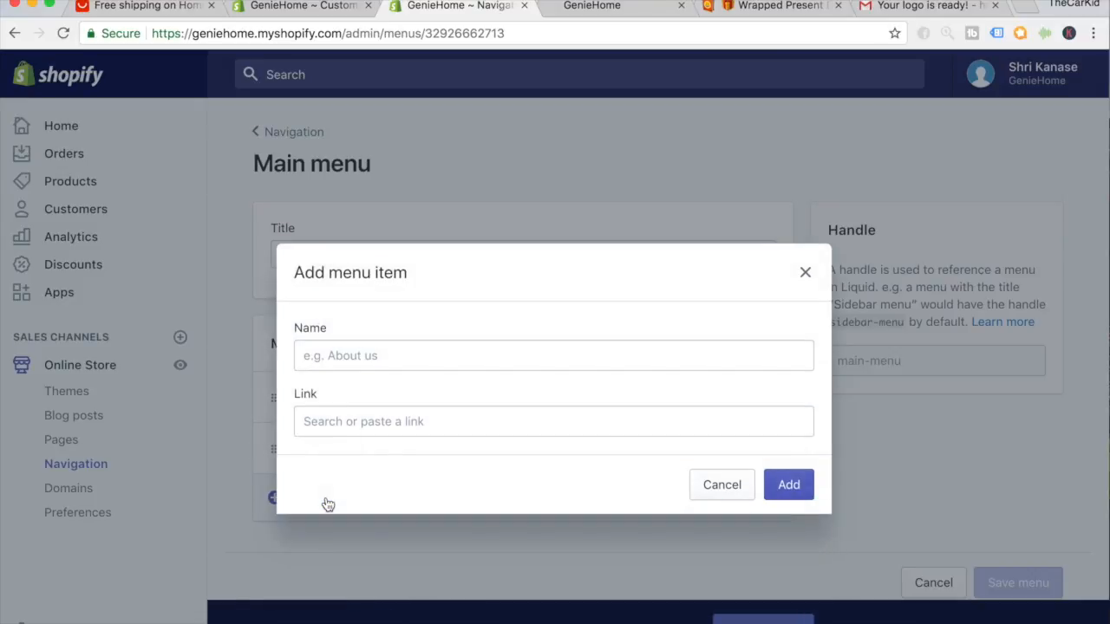
click(337, 365)
text(Contact us)
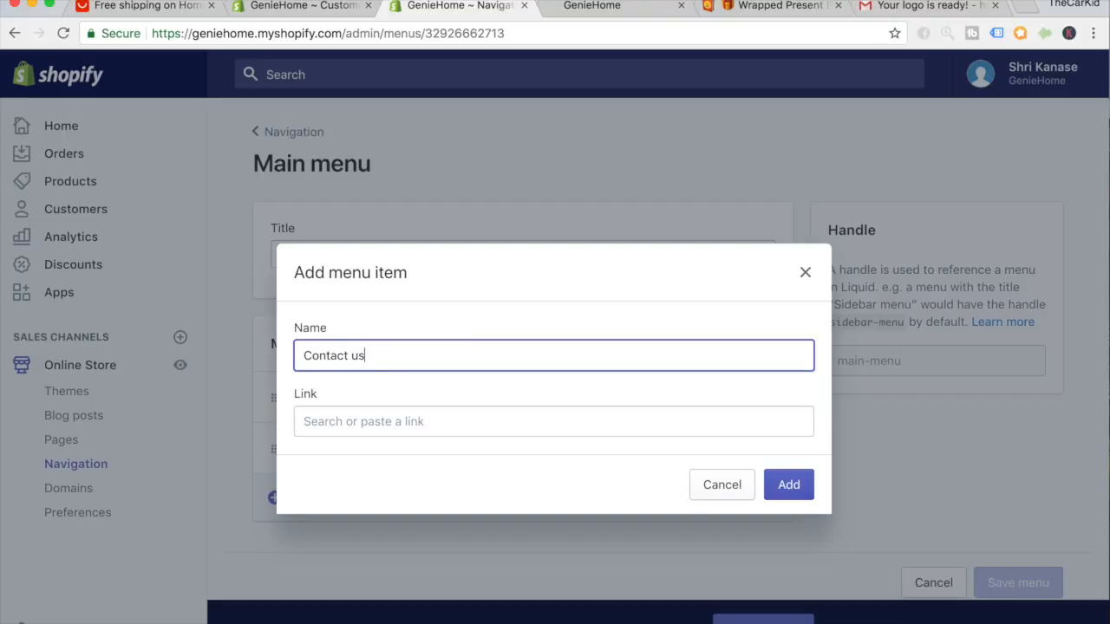
click(483, 496)
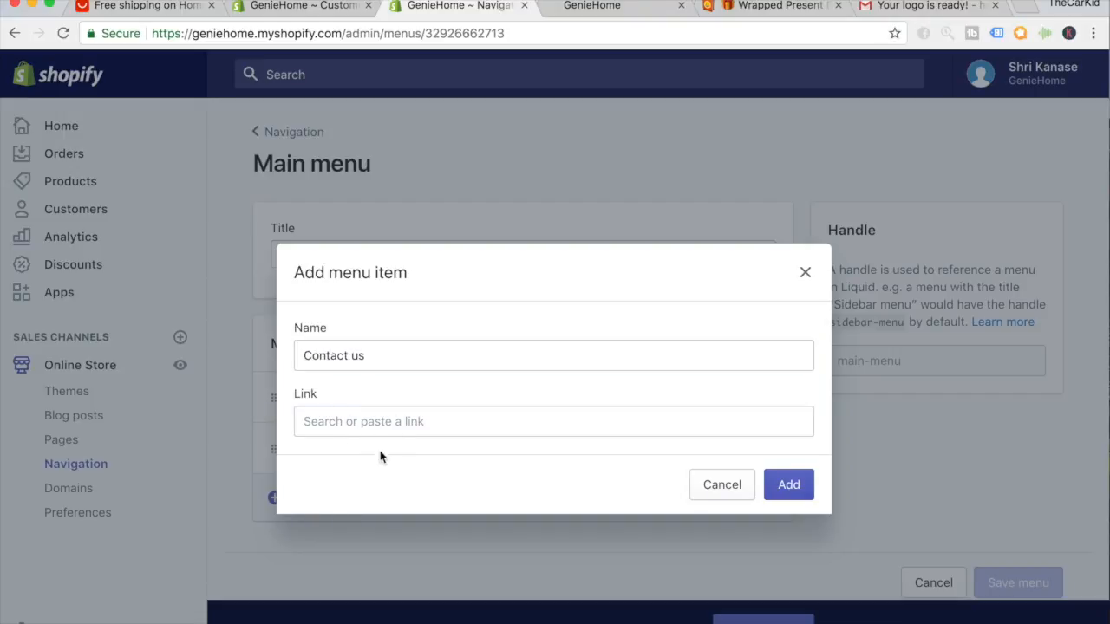
click(371, 425)
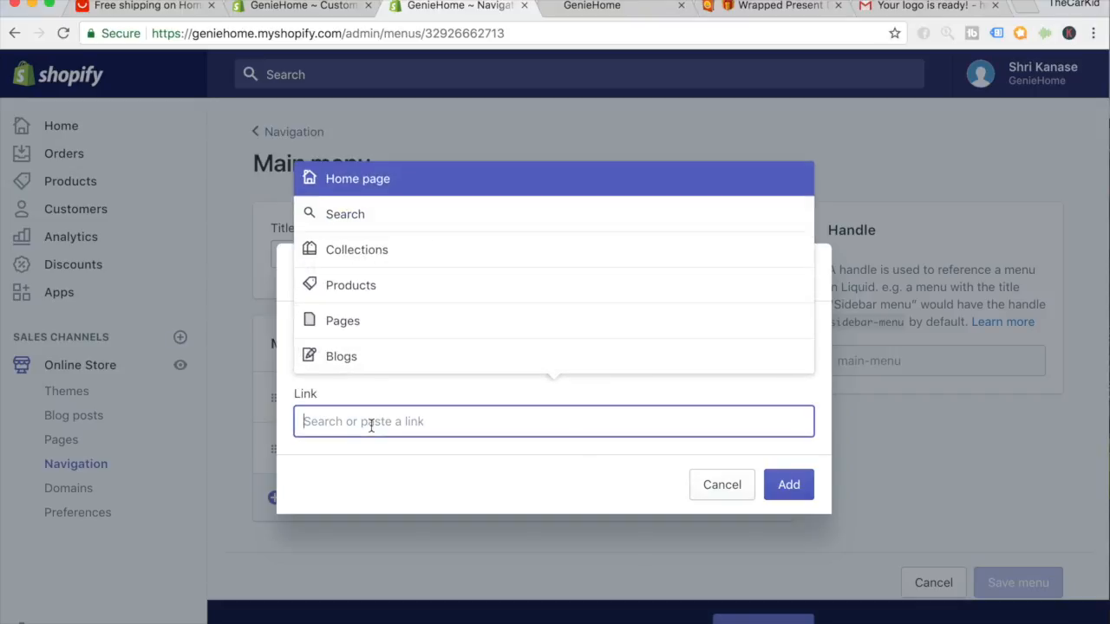
click(350, 328)
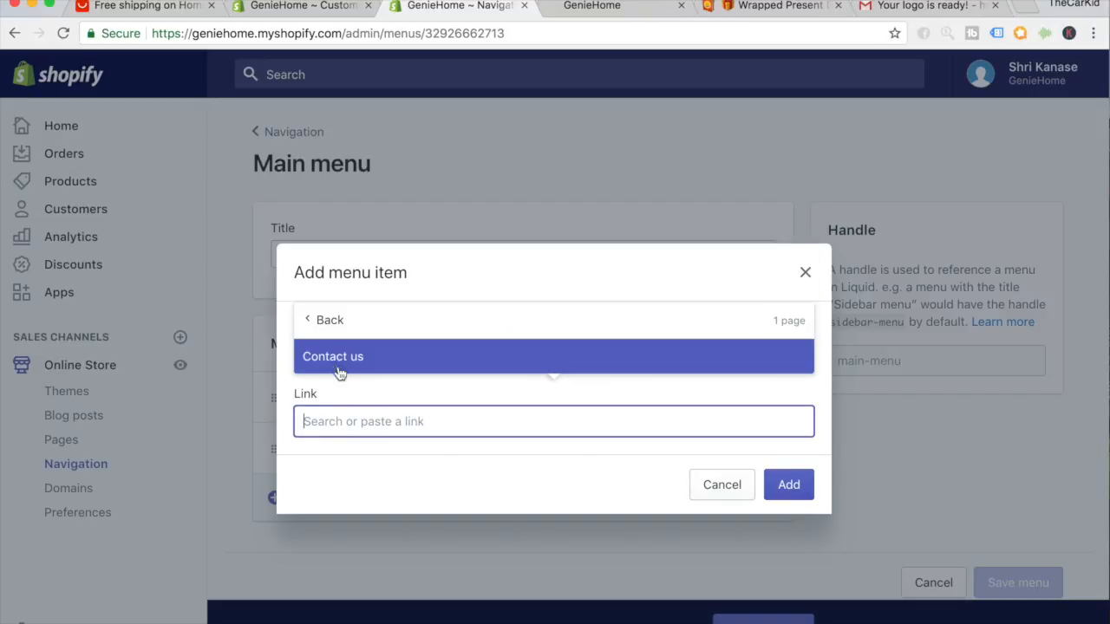
click(341, 365)
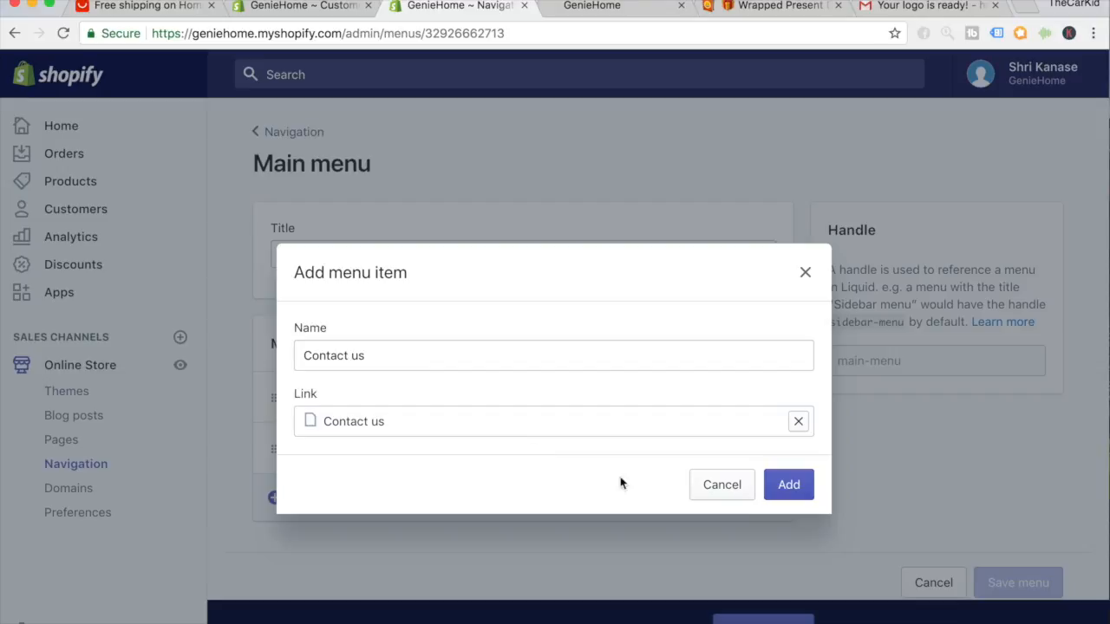
click(788, 485)
Save the Main menu and return to the Navigation list.
scroll(810, 495, down, 2)
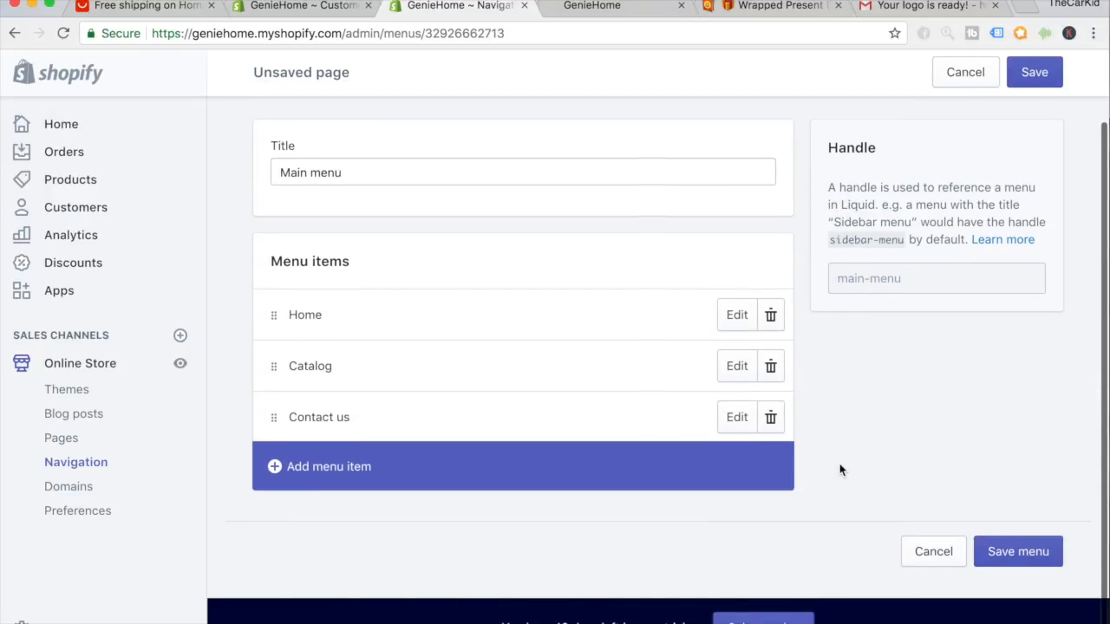
click(1012, 552)
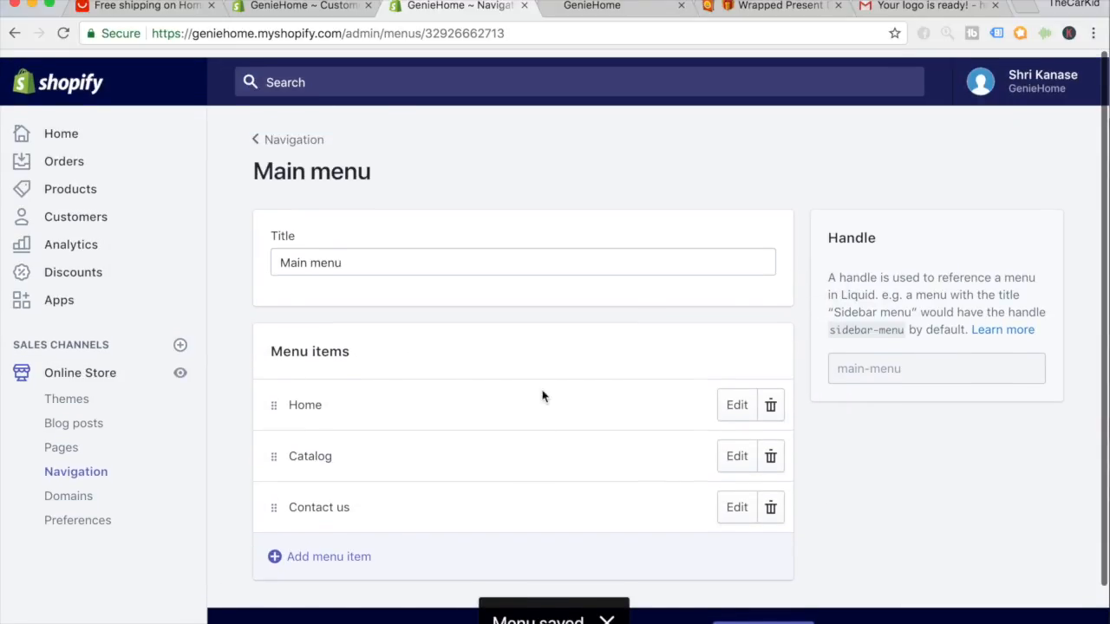
click(299, 141)
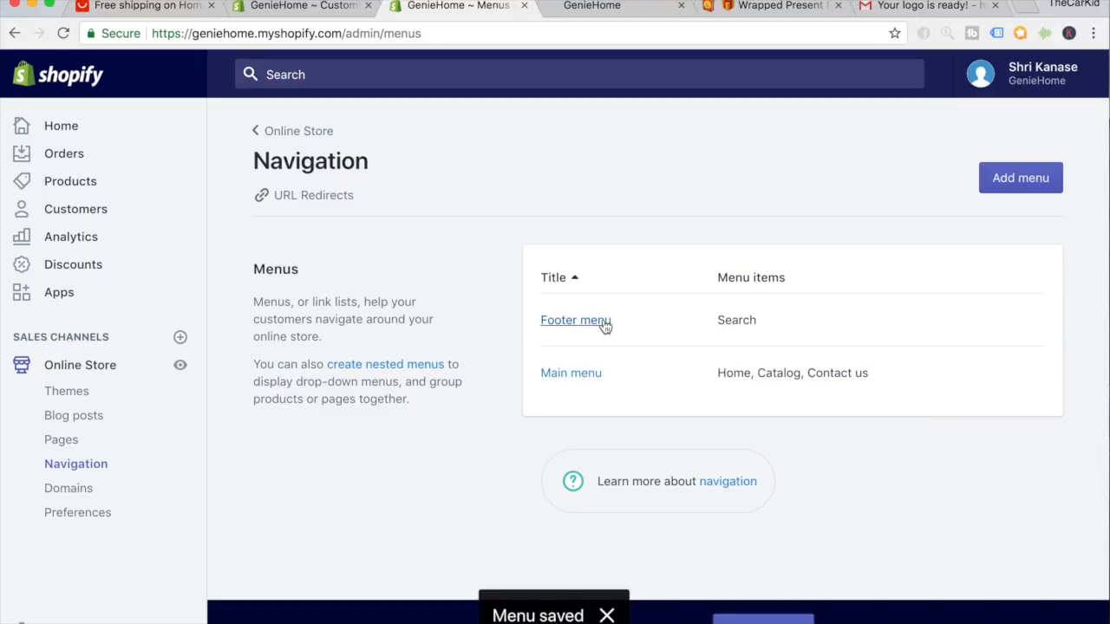
Add a new Footer menu item named 'Contact us'.
click(604, 326)
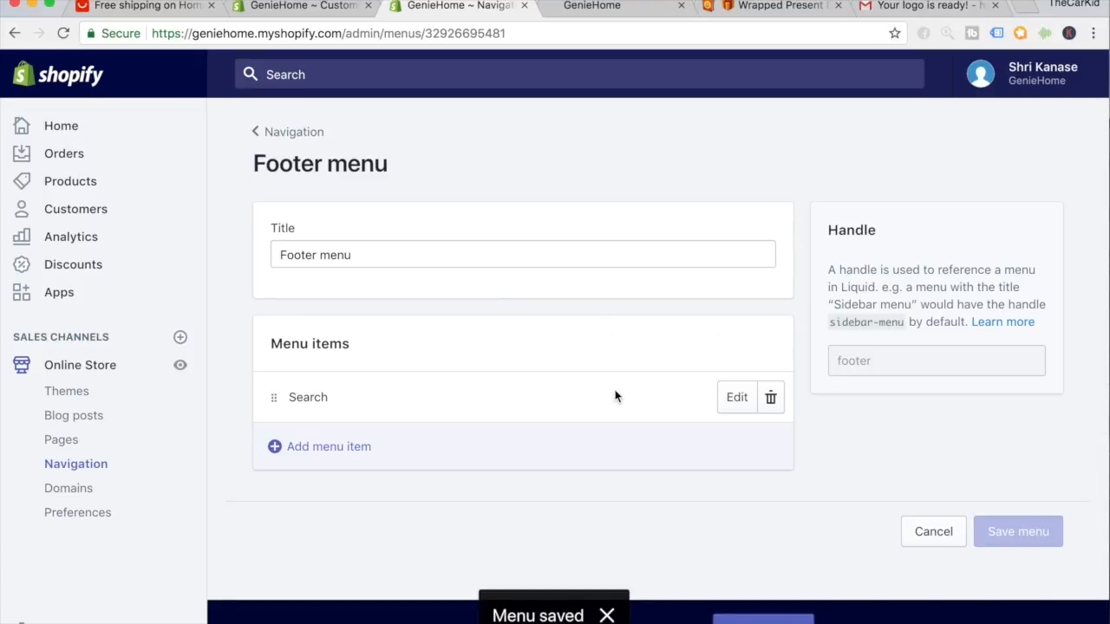
click(335, 453)
click(352, 357)
text(C)
key(BackSpace)
text(c)
click(354, 381)
Link the item to the Contact us page, save the Footer menu, and go to Settings.
click(357, 422)
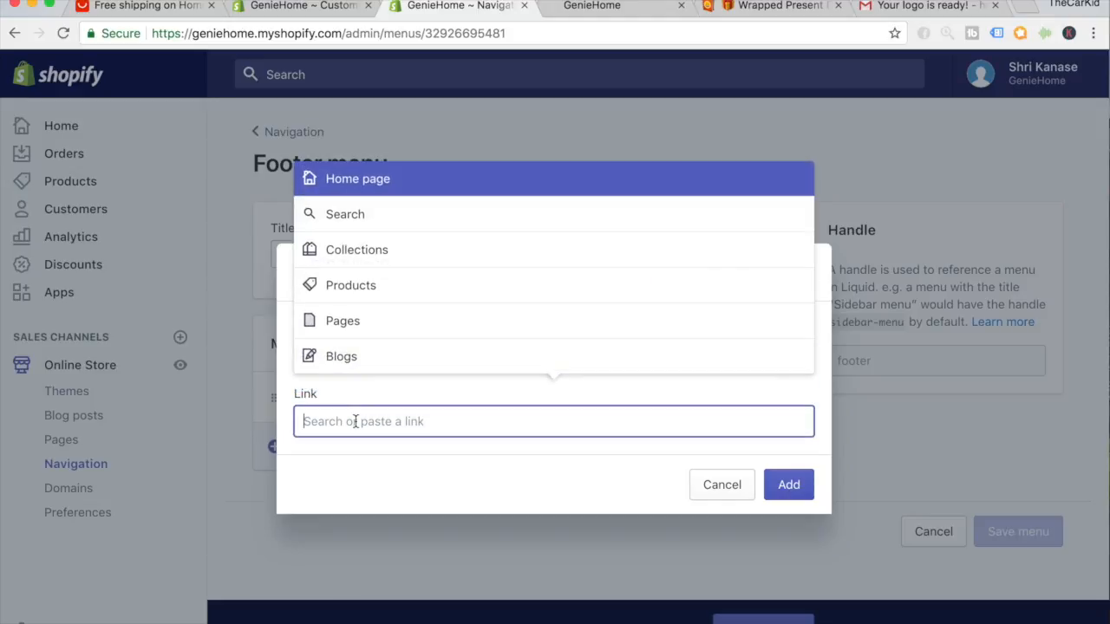
click(369, 321)
click(384, 362)
click(790, 490)
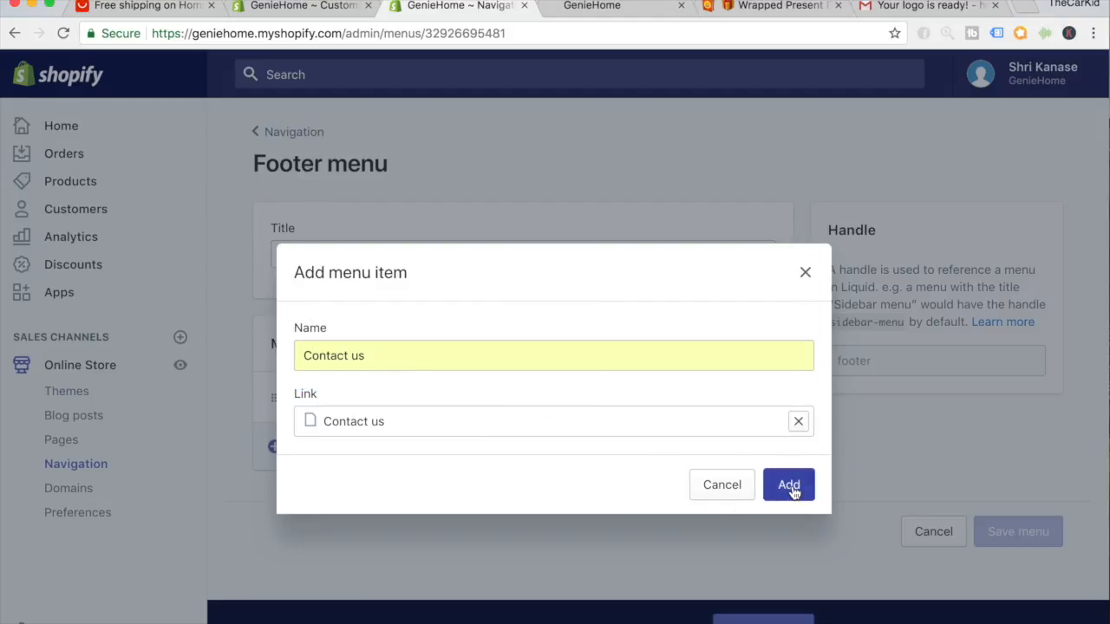
click(1035, 73)
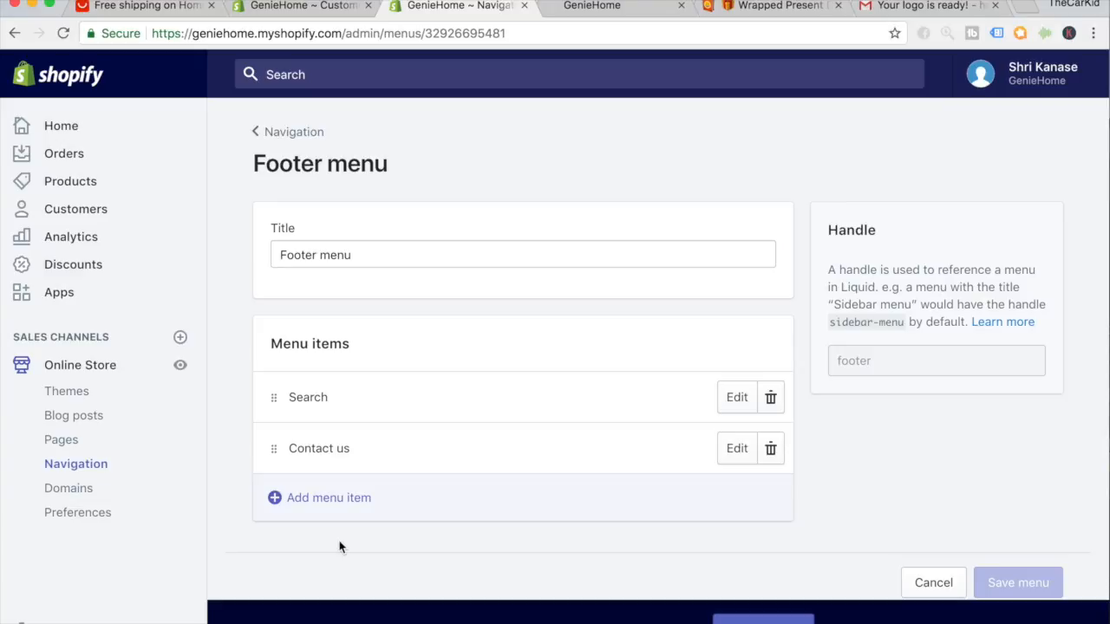
scroll(339, 546, down, 1)
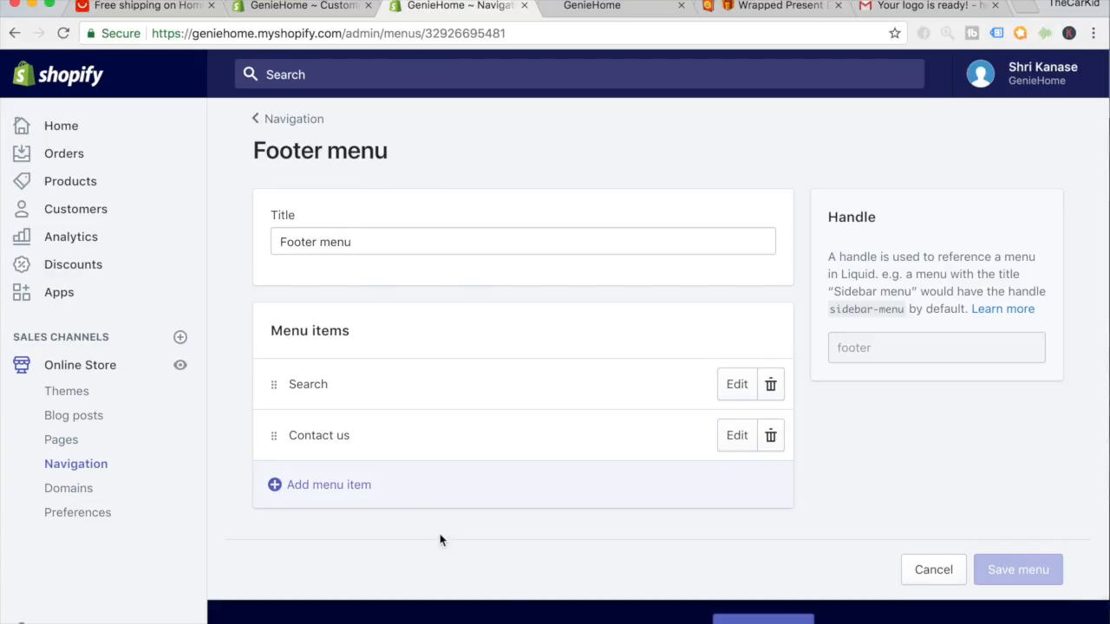
click(67, 623)
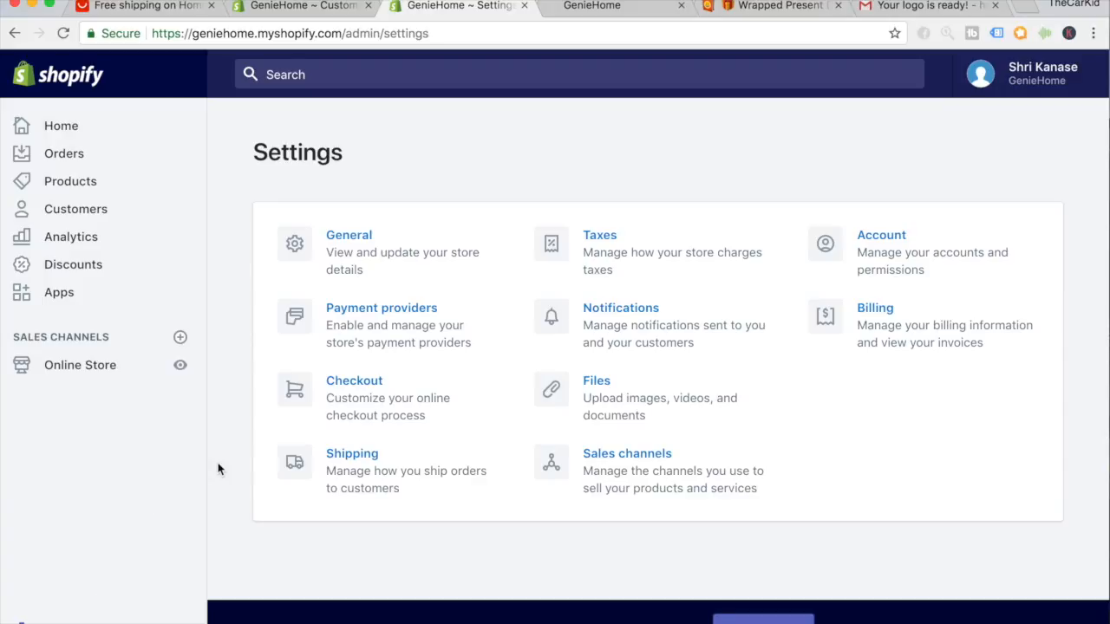
In Checkout settings, generate sample refund, privacy and terms of service policies, then save.
click(340, 406)
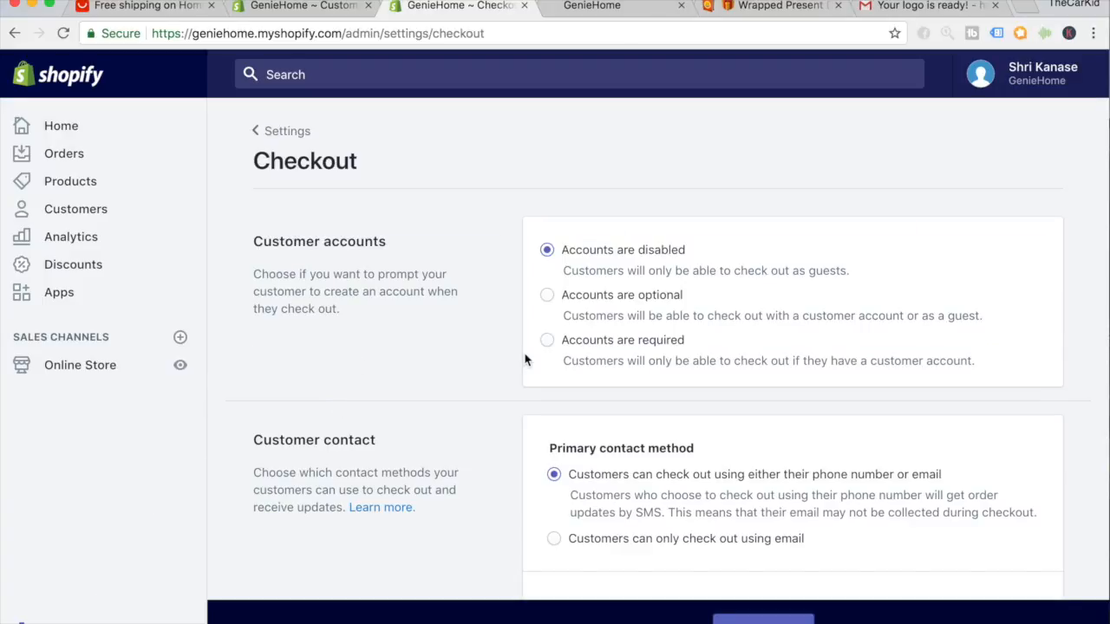
scroll(576, 390, down, 10)
scroll(576, 390, down, 15)
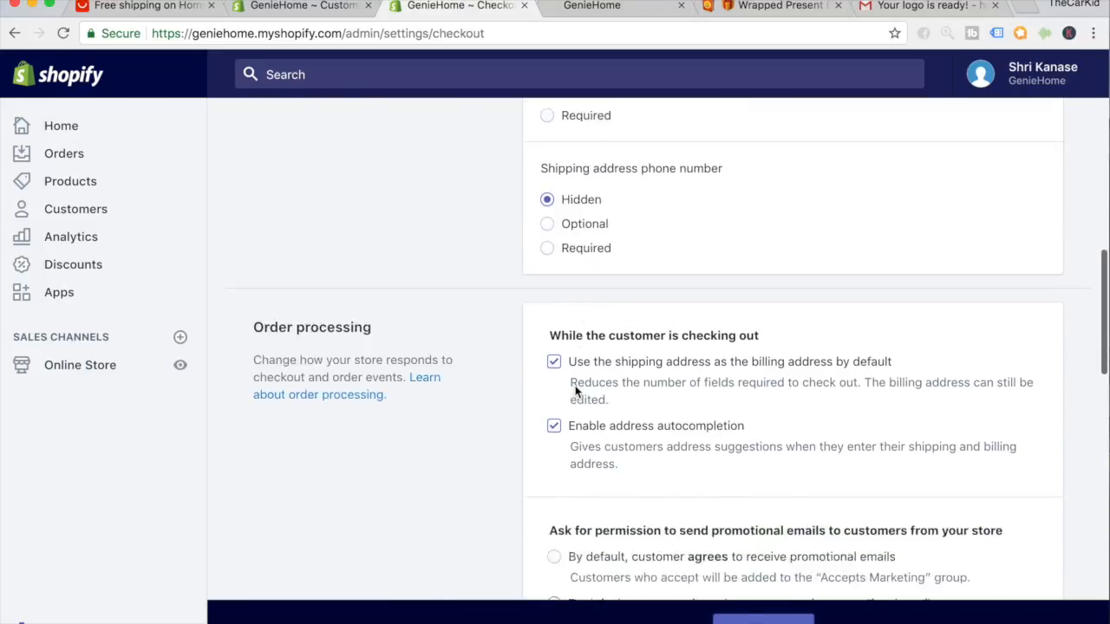
scroll(576, 391, down, 5)
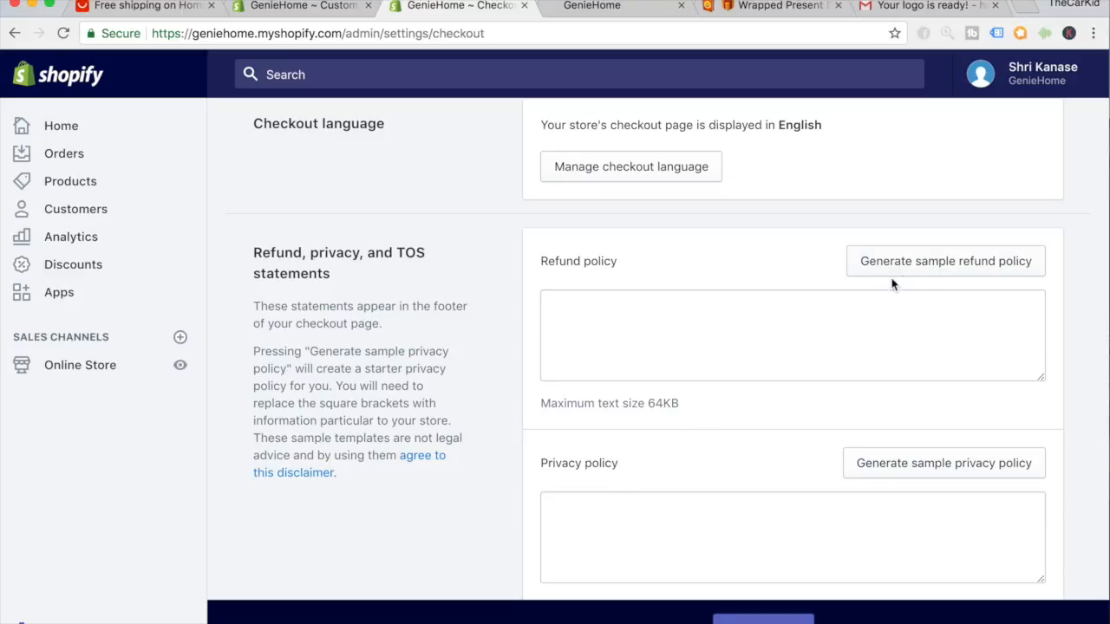
click(914, 272)
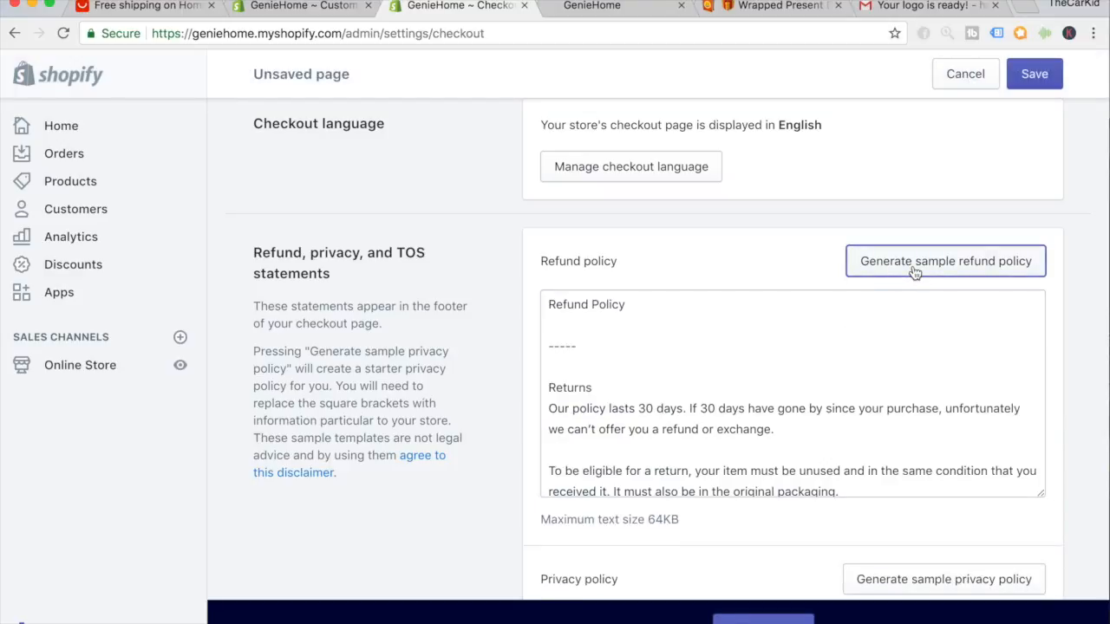
scroll(1100, 296, down, 3)
scroll(1101, 297, down, 2)
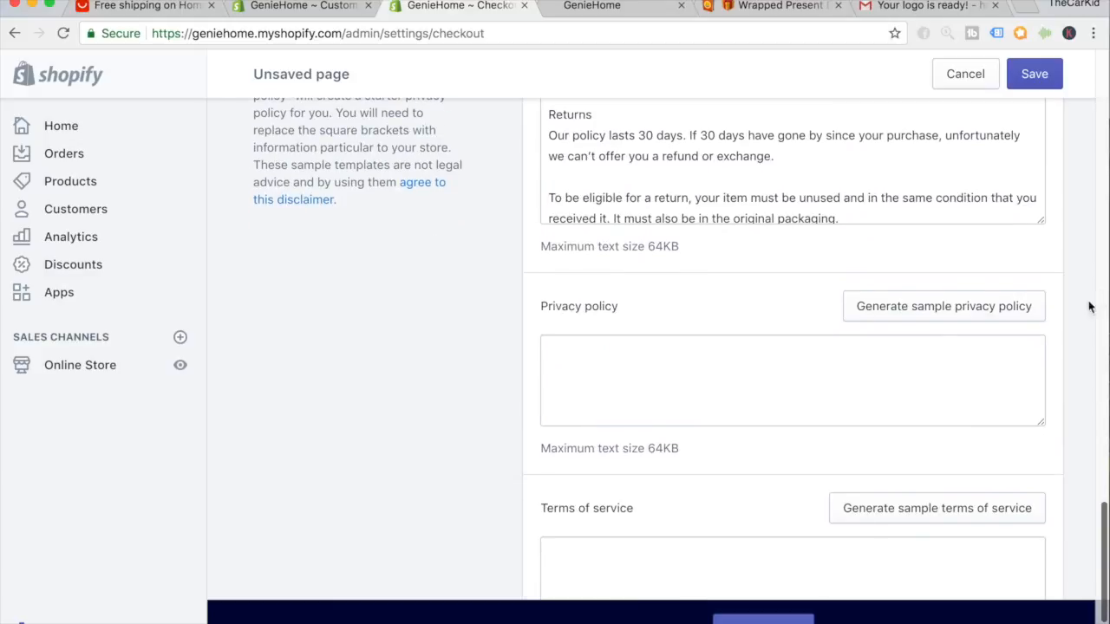
click(934, 313)
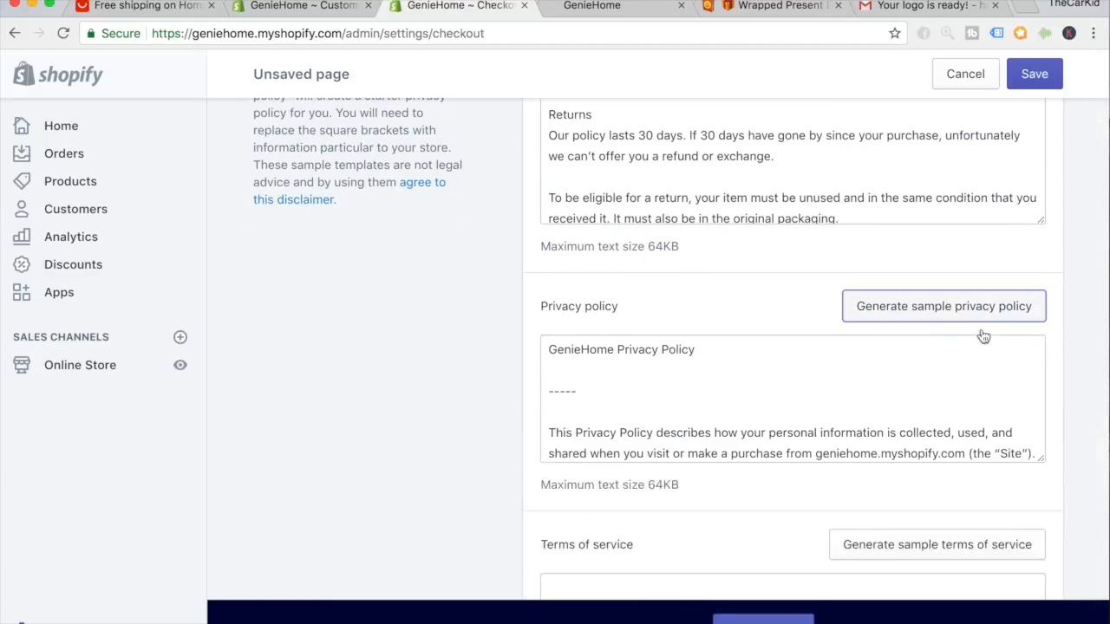
scroll(1063, 387, down, 4)
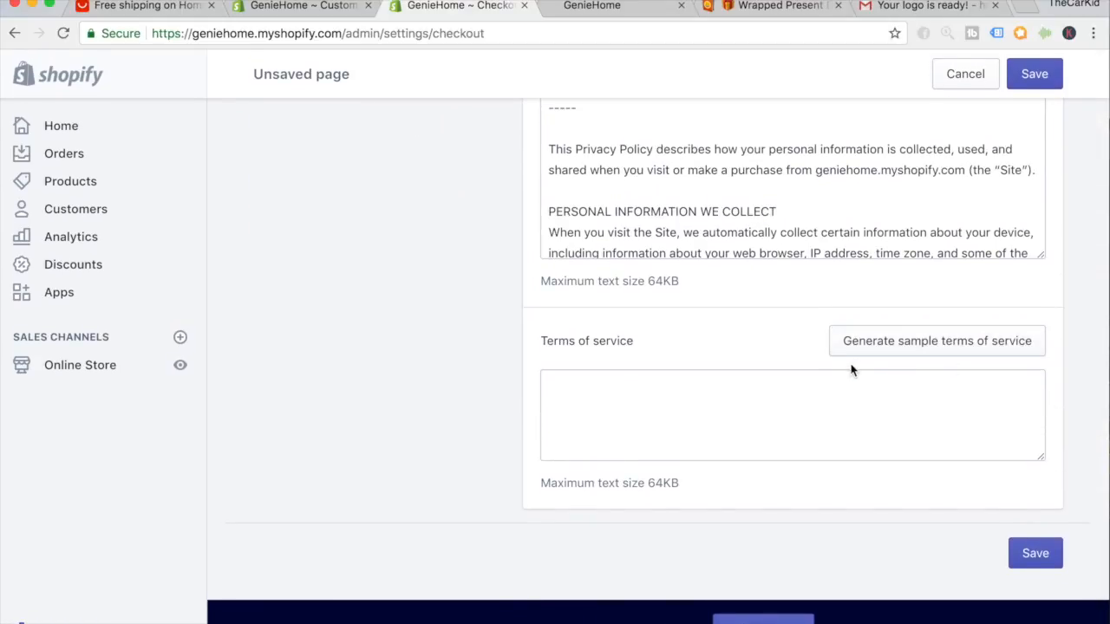
click(969, 349)
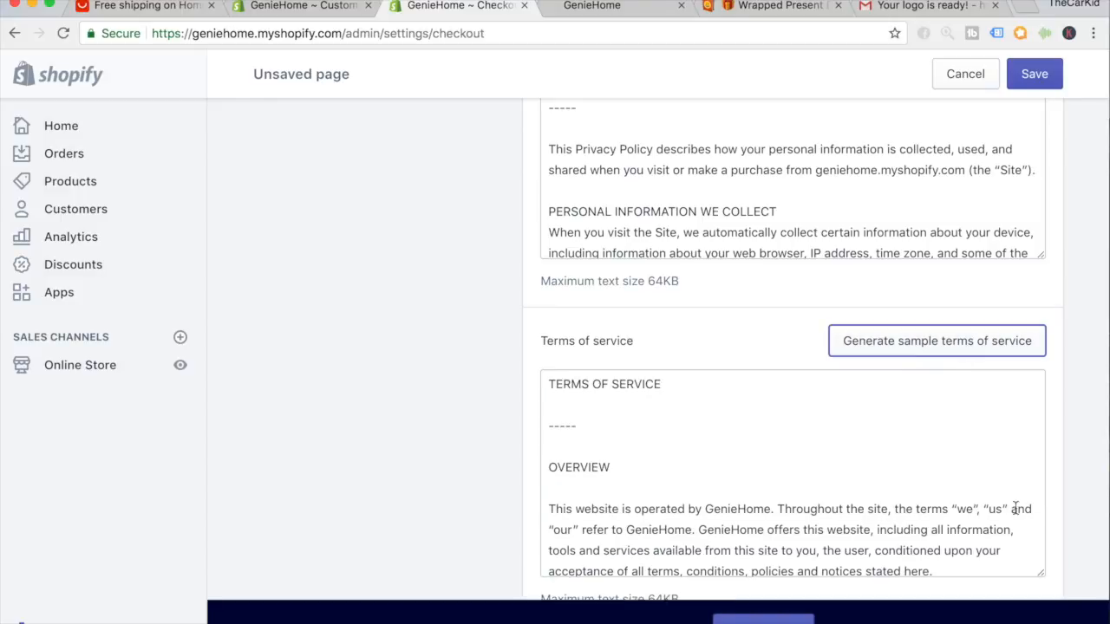
click(1047, 76)
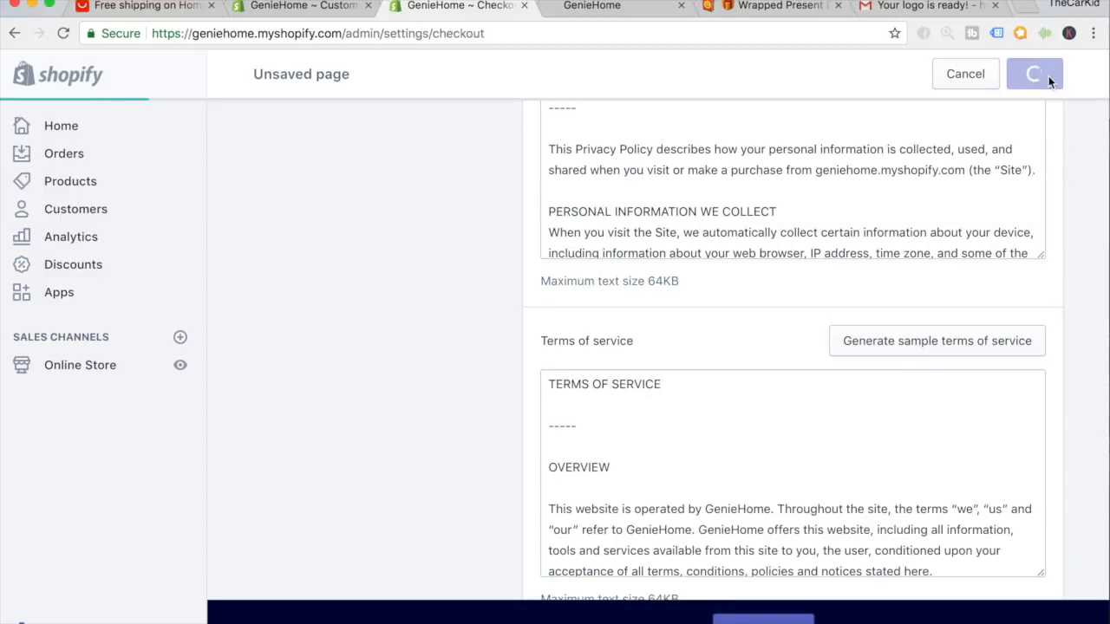
scroll(1045, 165, up, 4)
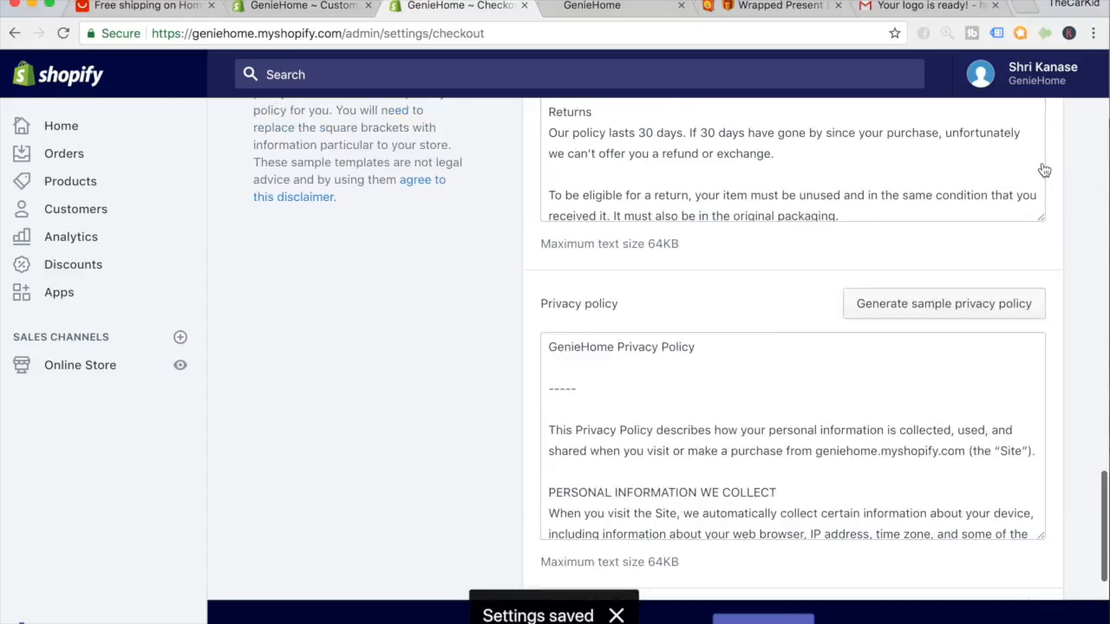
scroll(1045, 170, up, 5)
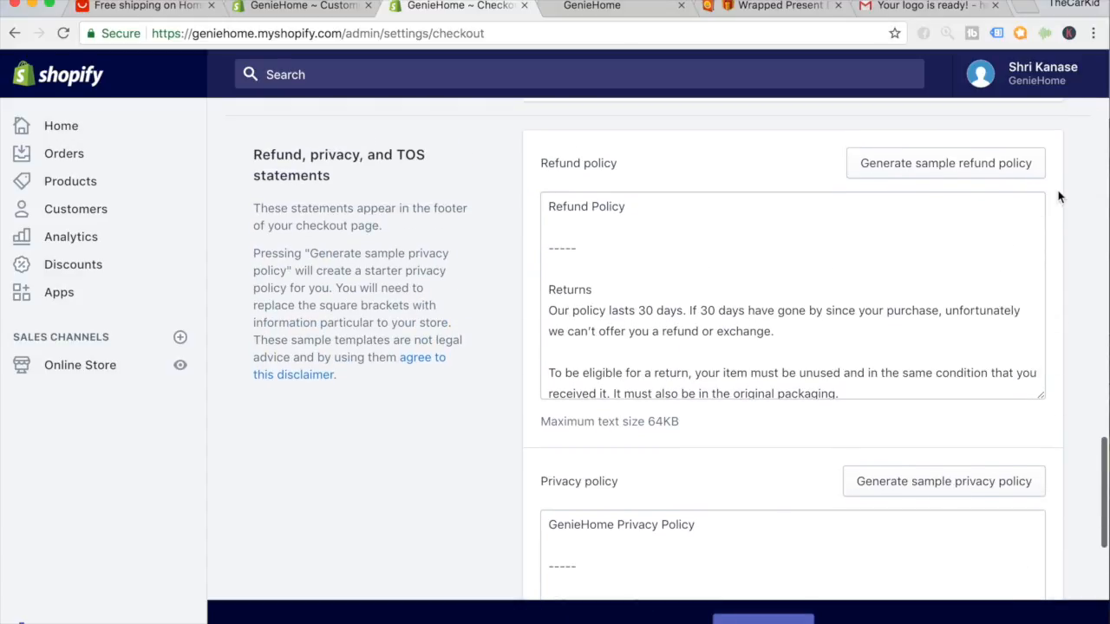
Select and copy the full refund policy text from Checkout settings.
click(730, 274)
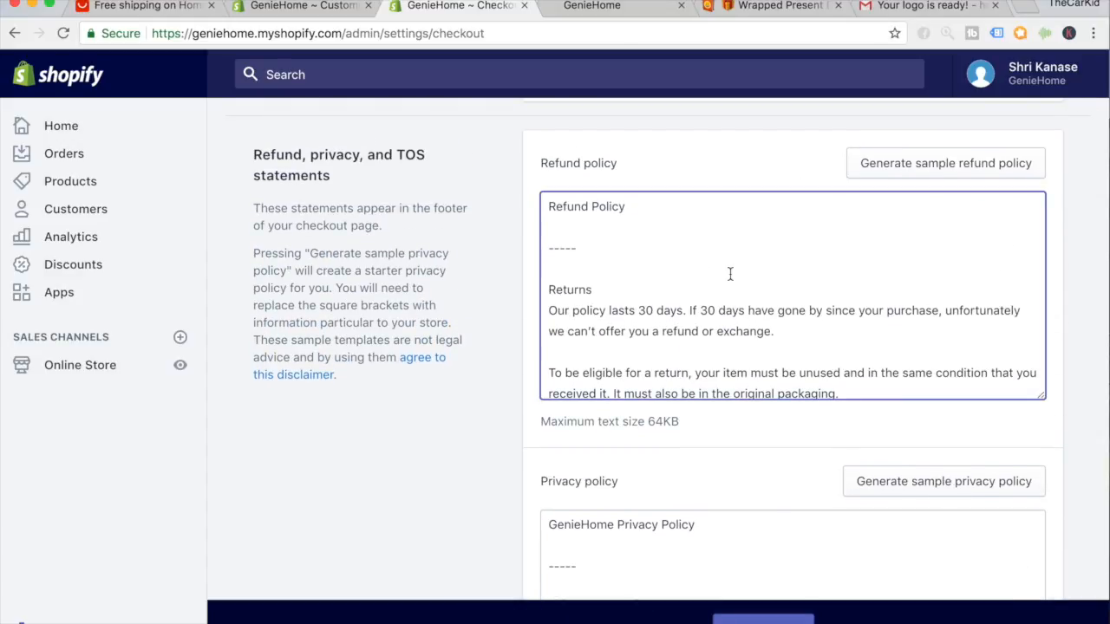
key(super+a)
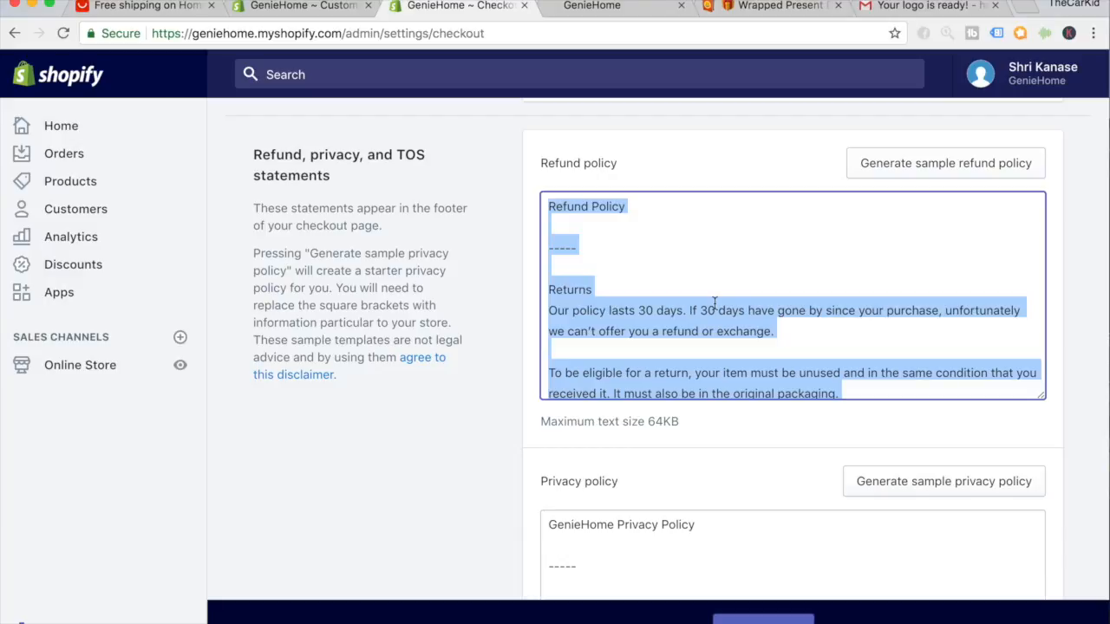
click(652, 310)
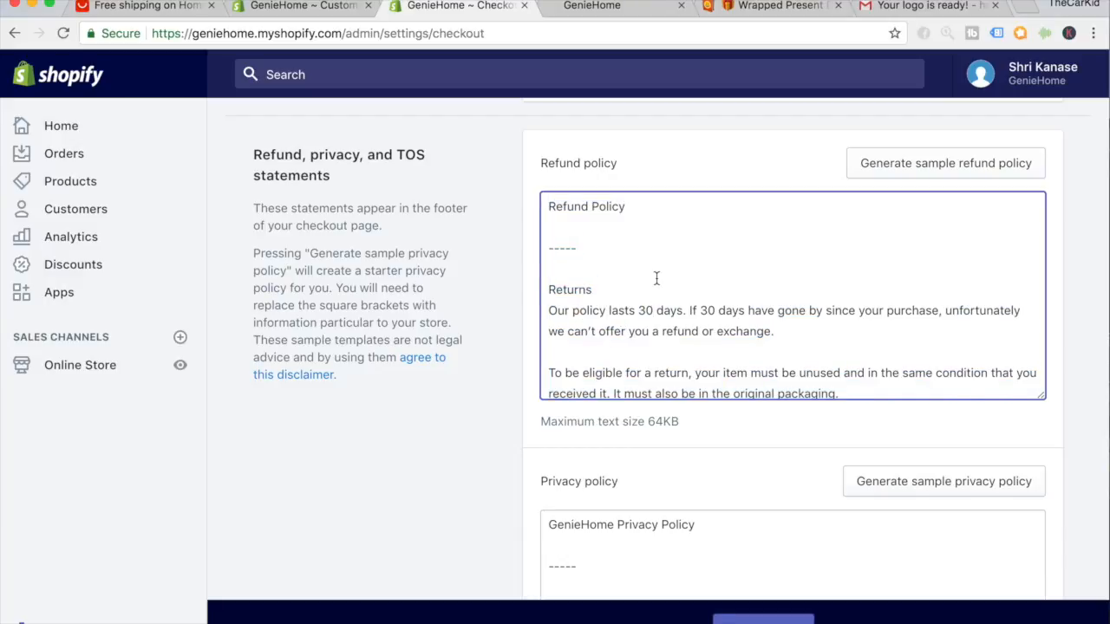
drag(653, 310, 638, 310)
click(640, 312)
key(super+a)
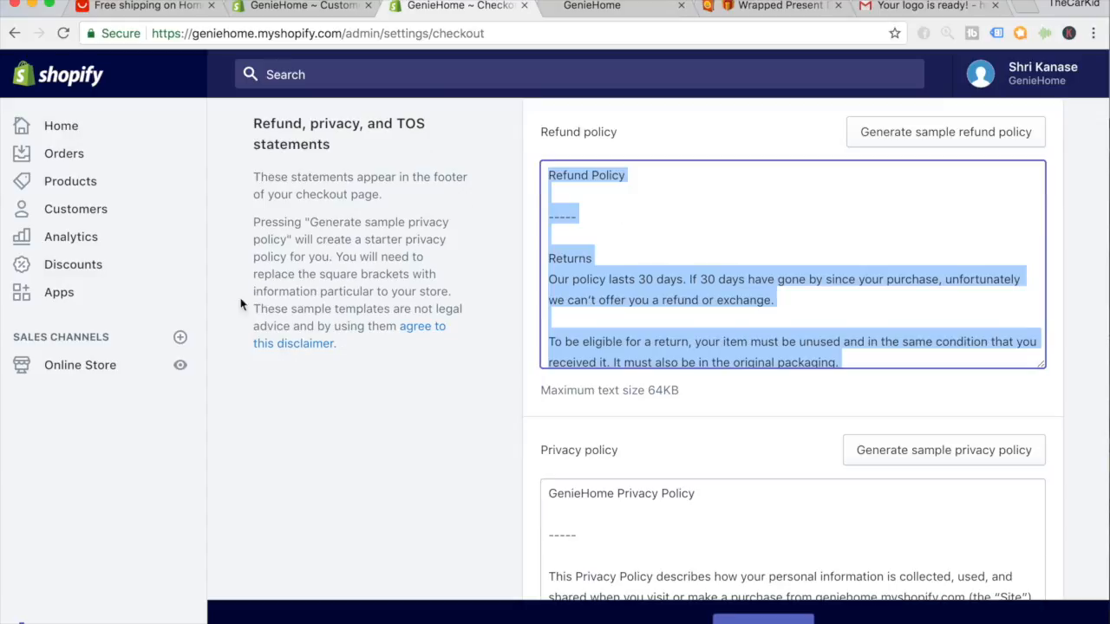
click(144, 366)
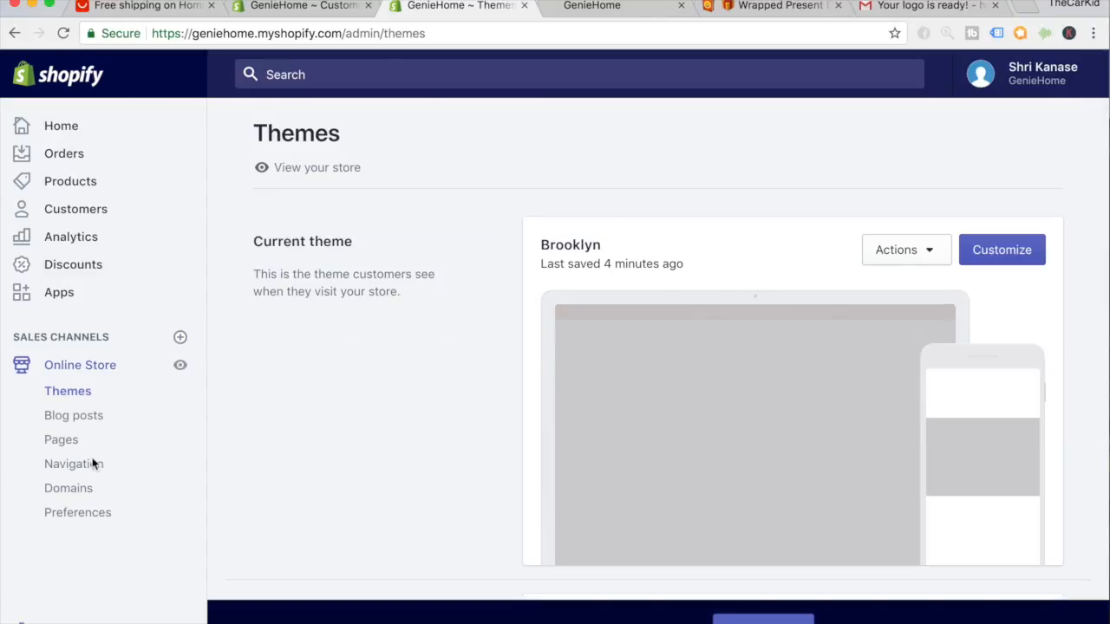
Create a 'Refund Policy' page with the pasted refund text, save it, and go to Settings.
click(61, 442)
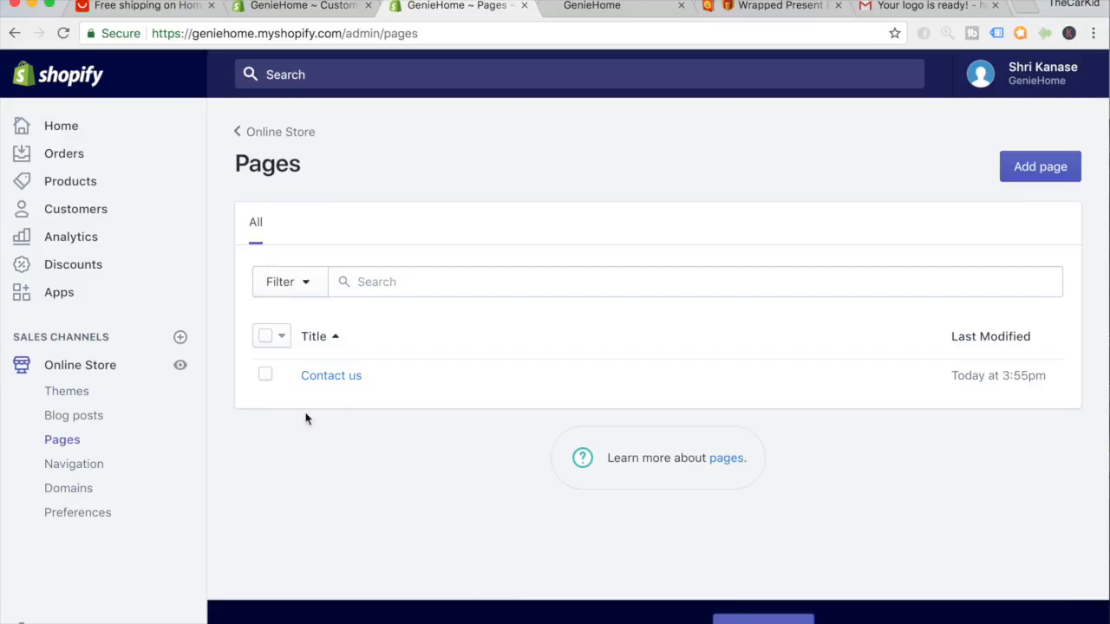
click(1042, 167)
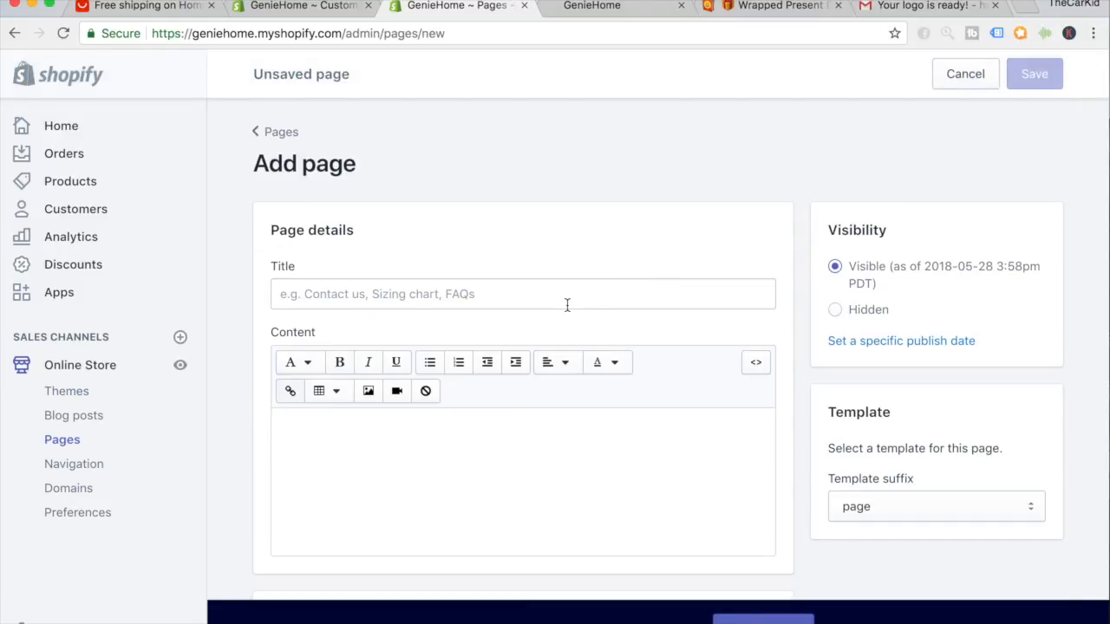
click(567, 304)
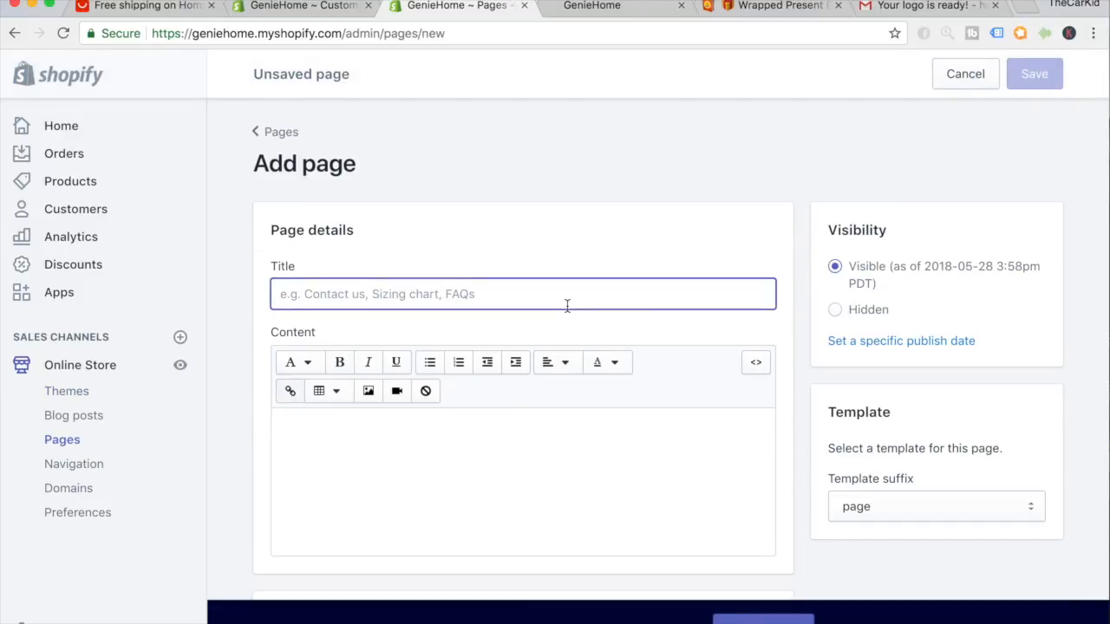
text(Refund {o)
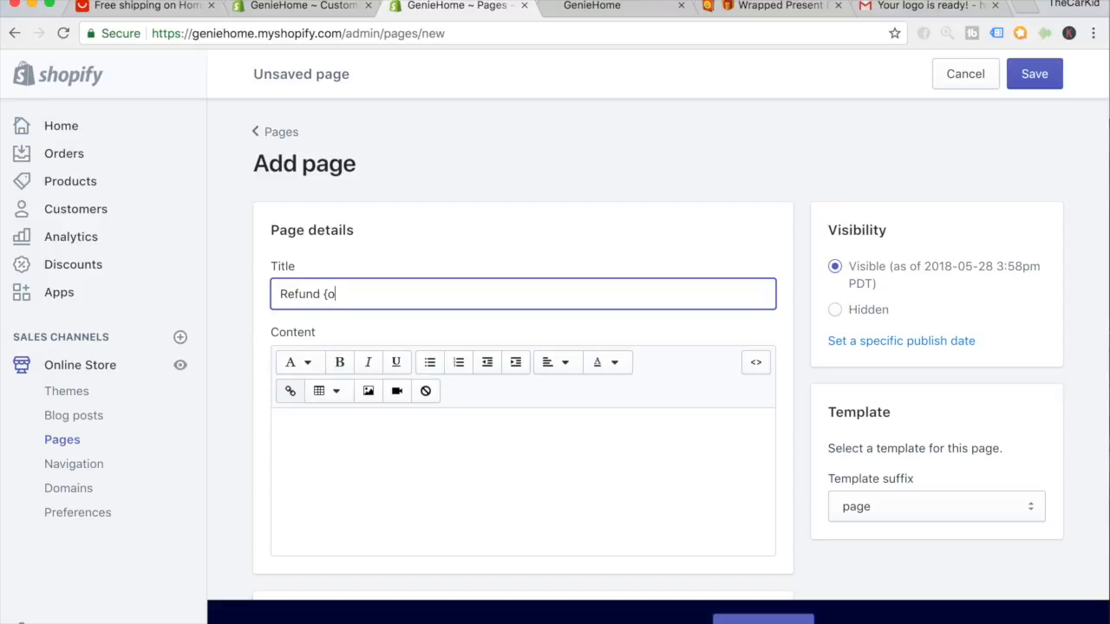
click(611, 432)
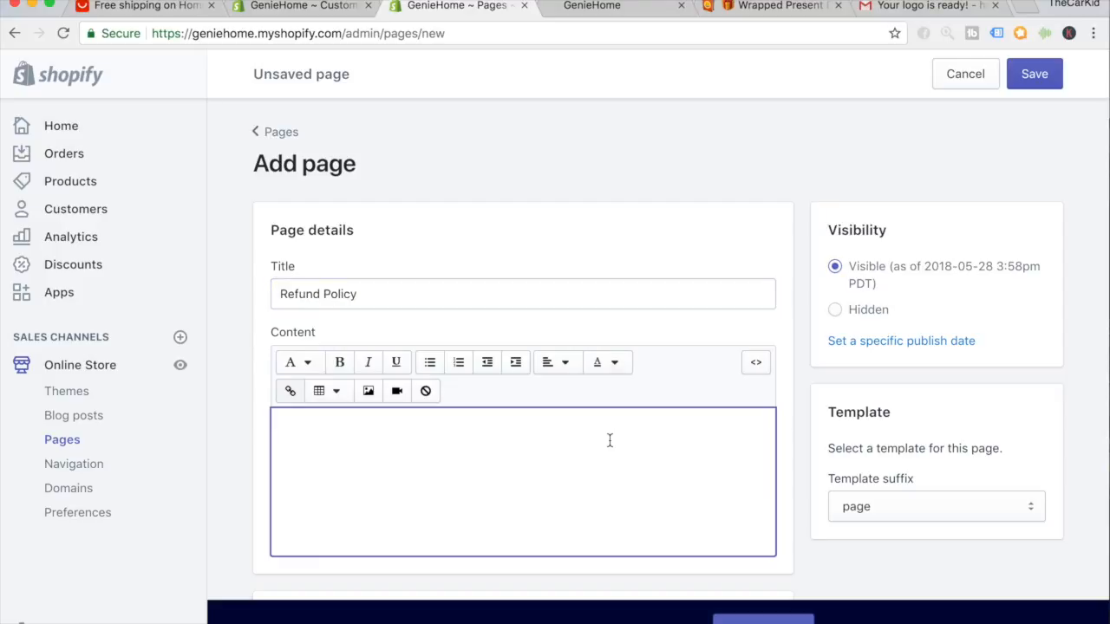
key(super+v)
scroll(794, 365, down, 5)
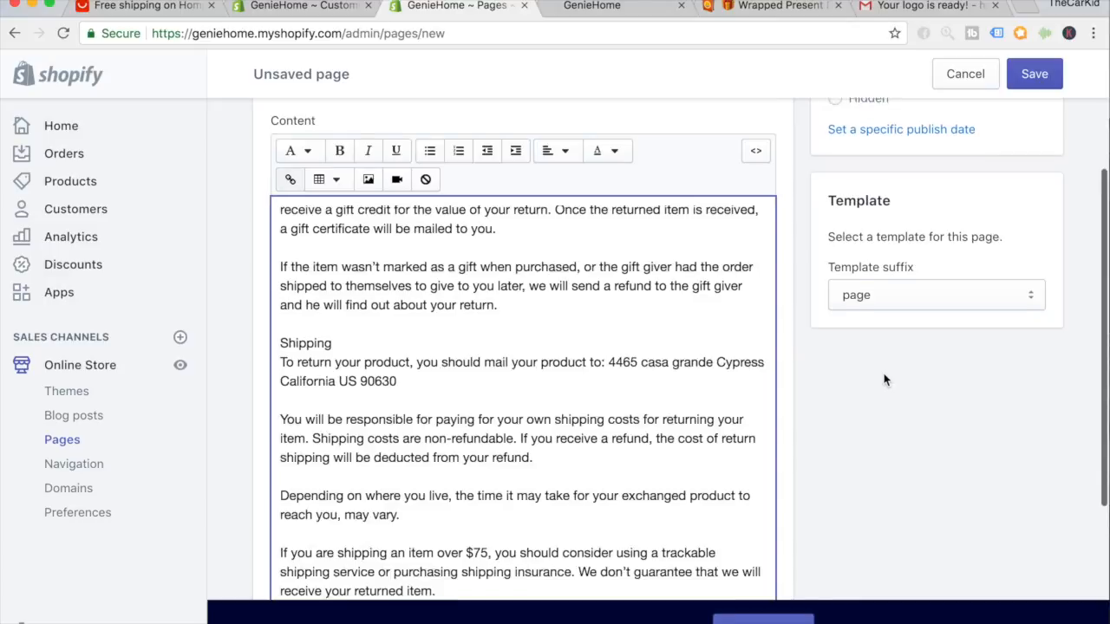
click(1033, 77)
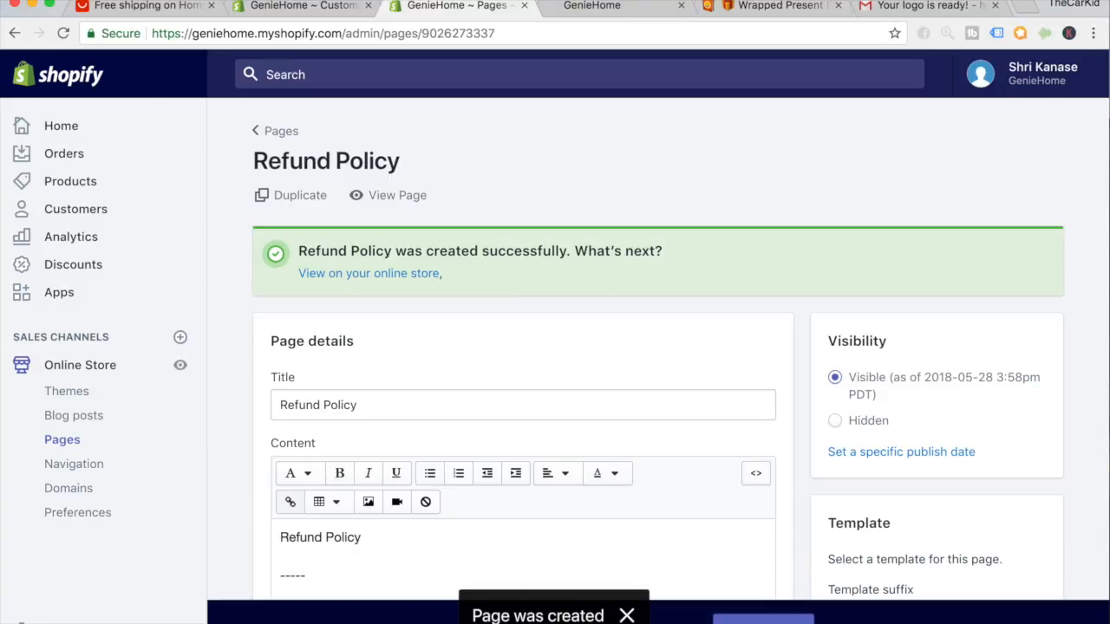
click(19, 621)
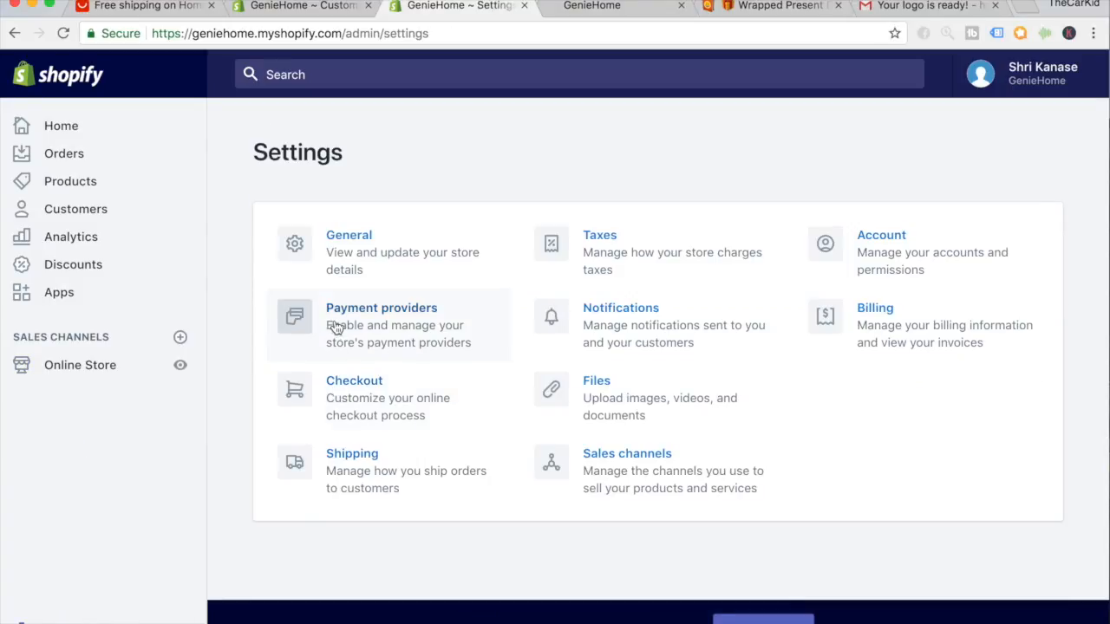
Copy the privacy policy text from Checkout settings and start a new page in Online Store > Pages.
click(364, 374)
scroll(650, 288, down, 20)
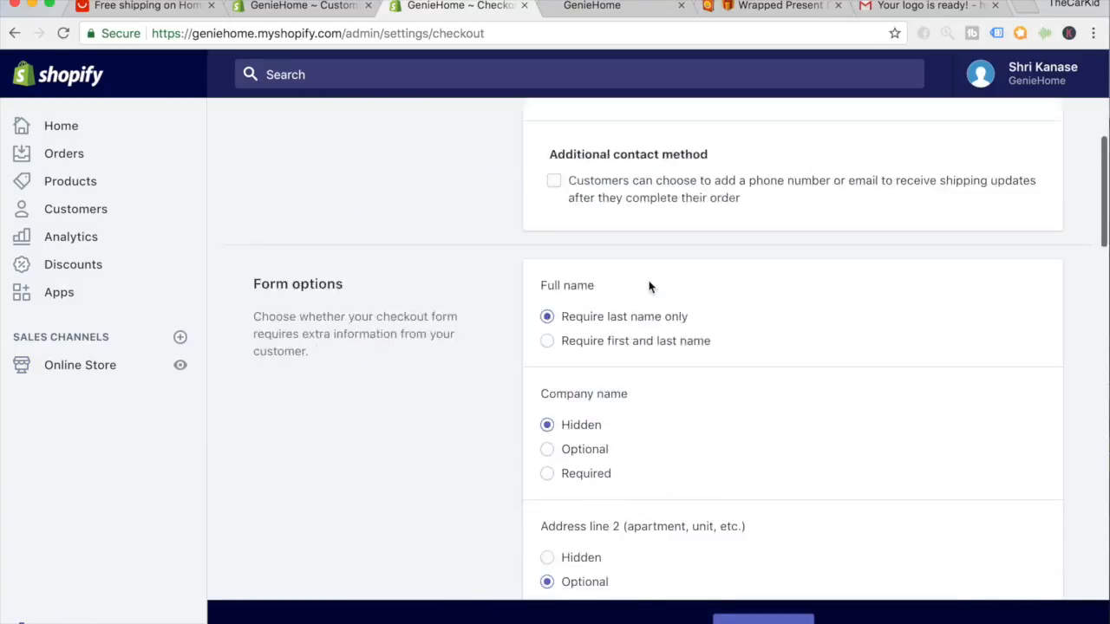
scroll(650, 288, down, 5)
scroll(649, 289, down, 3)
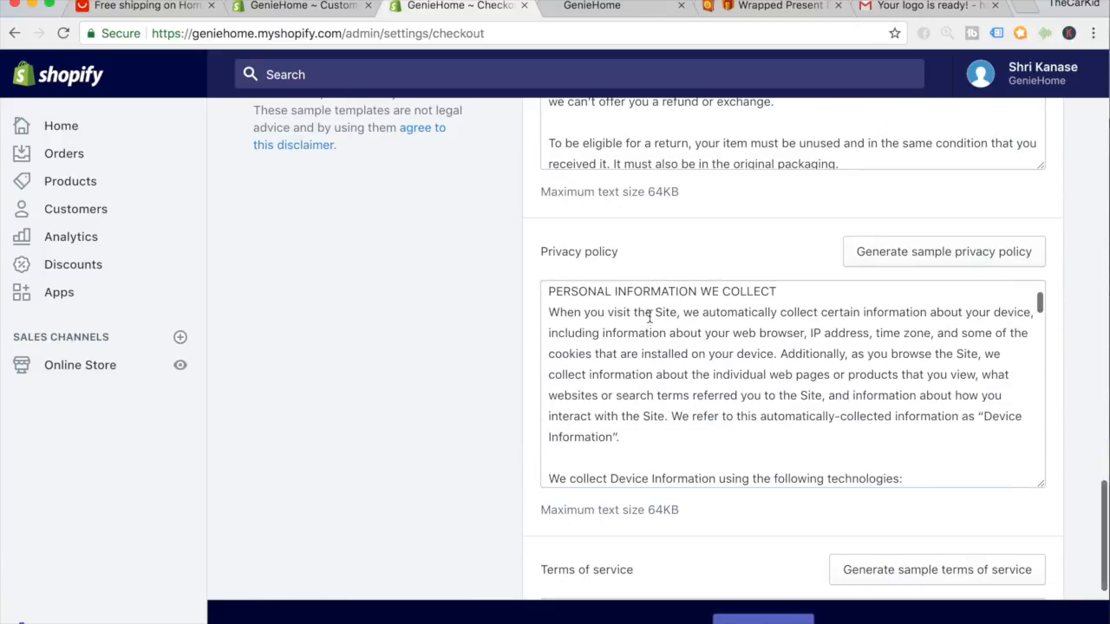
click(649, 317)
key(ctrl+a)
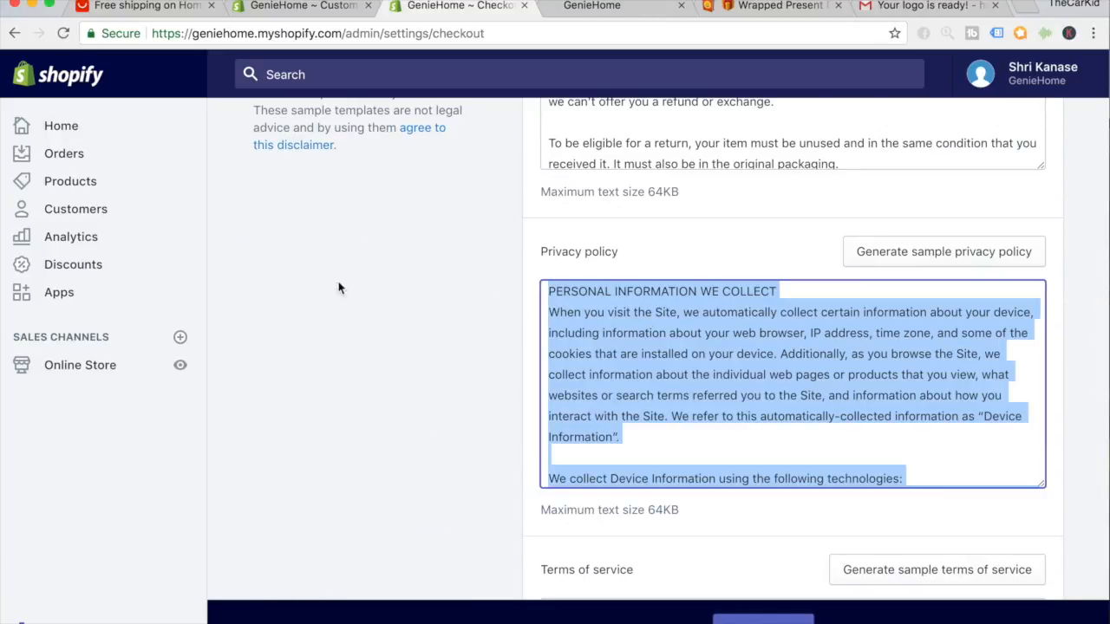
click(115, 371)
click(92, 445)
click(1041, 170)
Create and save a 'Privacy Policy' page containing the pasted privacy policy text, then go to Navigation.
click(635, 292)
text(Privacy Policy)
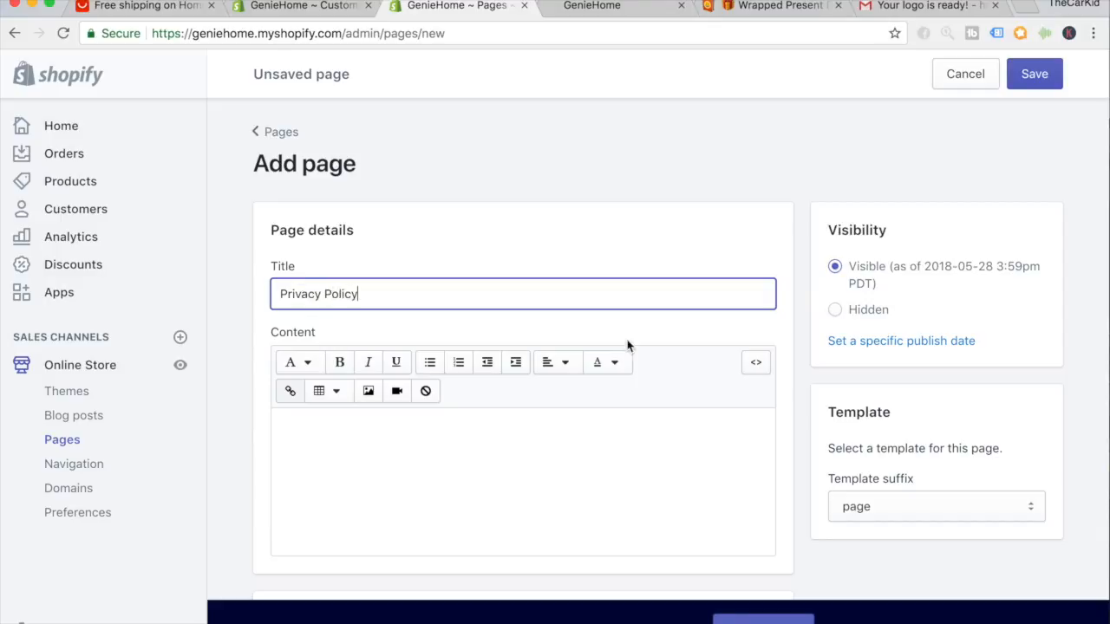
click(624, 459)
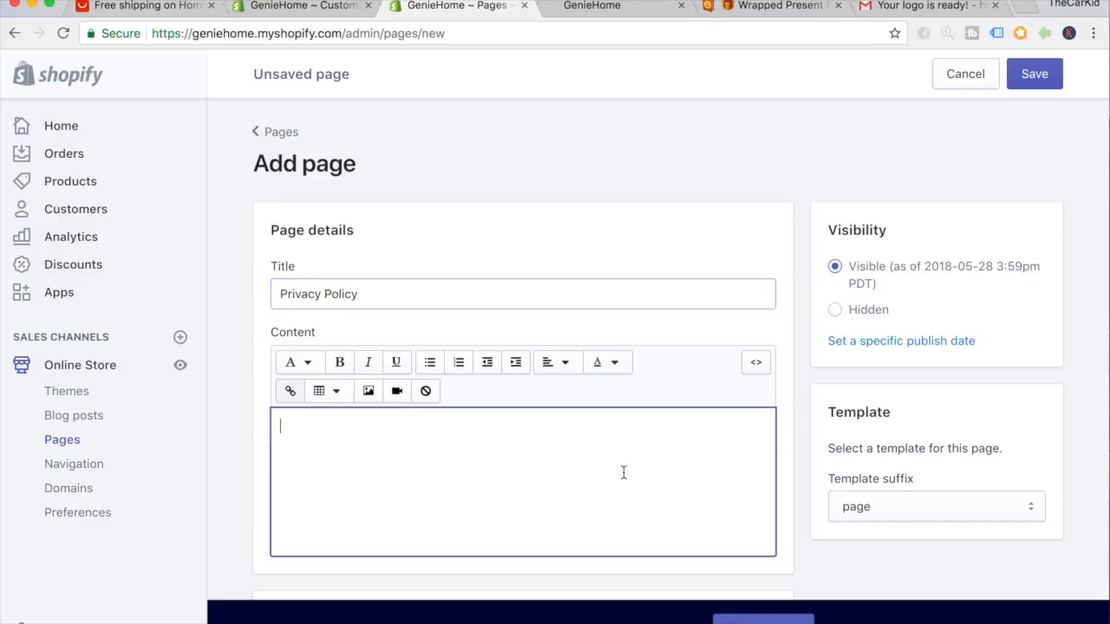
key(super+v)
click(1036, 71)
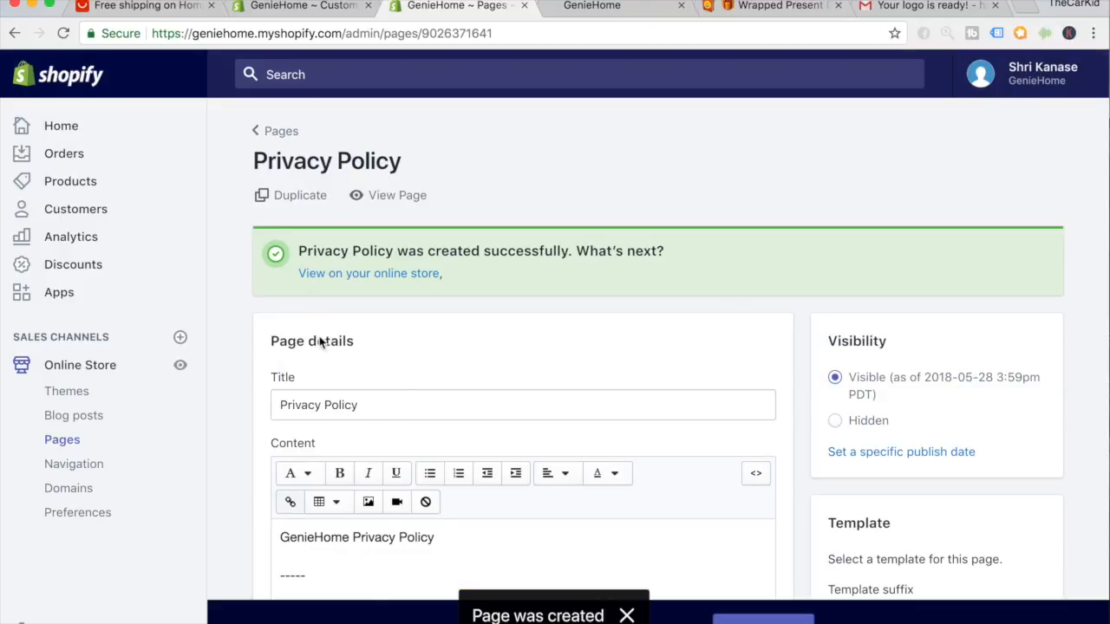
click(138, 466)
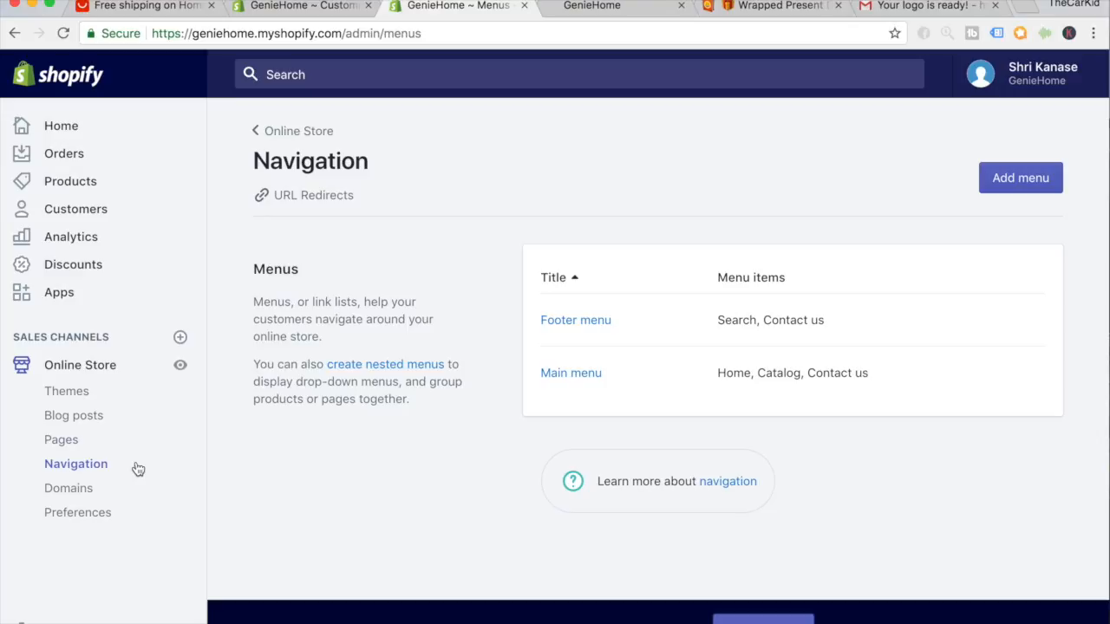
In the Footer menu, add a 'Refund Policy' item linked to the Refund Policy page.
click(579, 320)
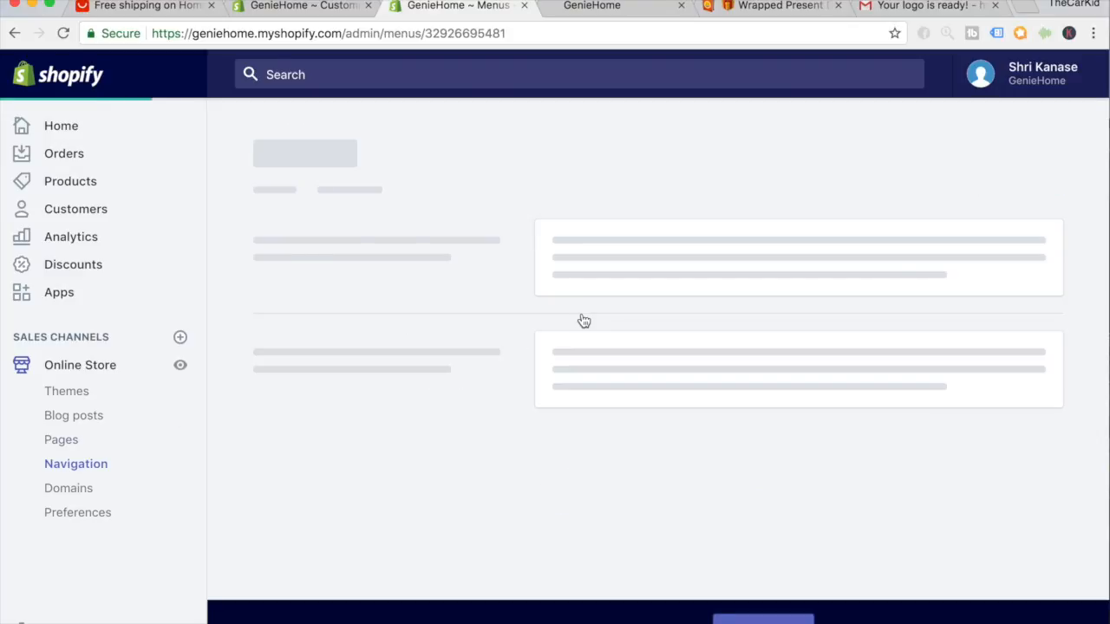
scroll(491, 400, down, 1)
click(315, 482)
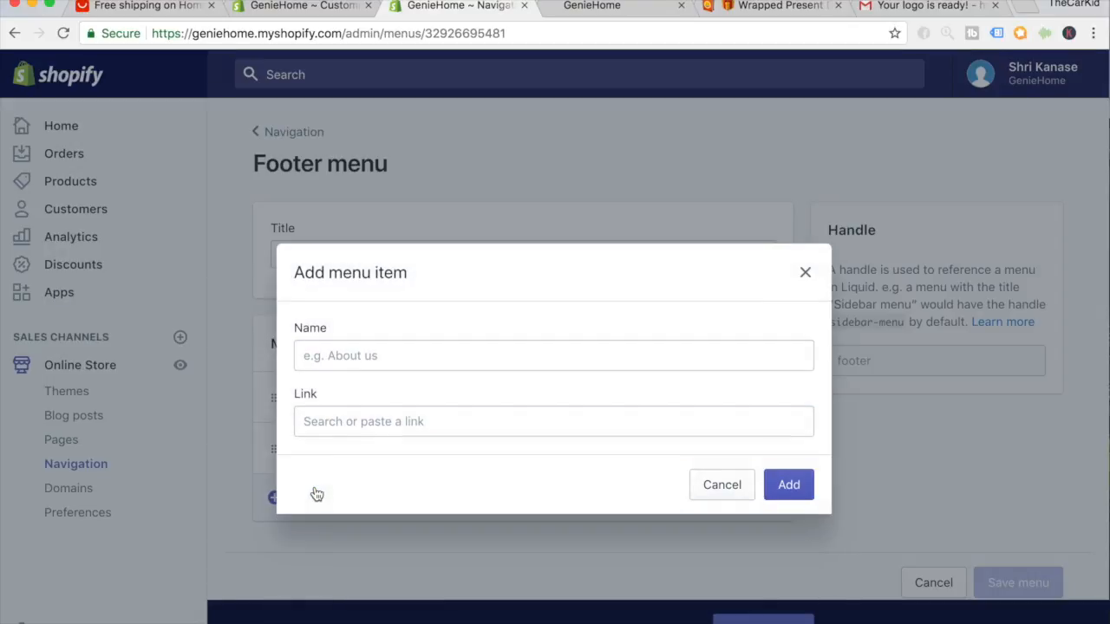
click(338, 358)
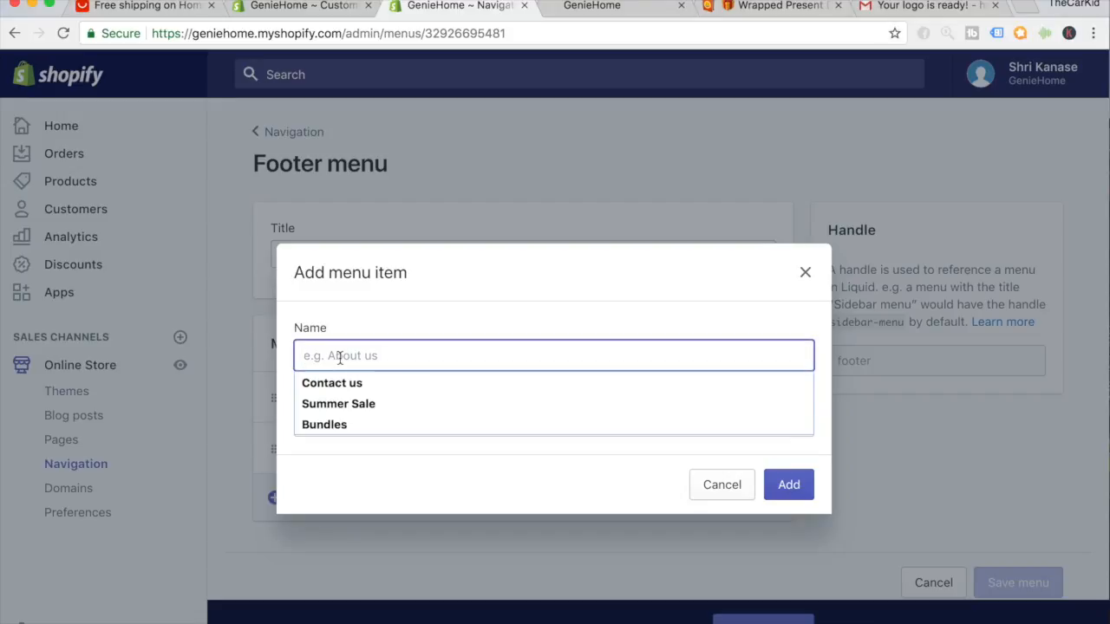
text(Refund Policy)
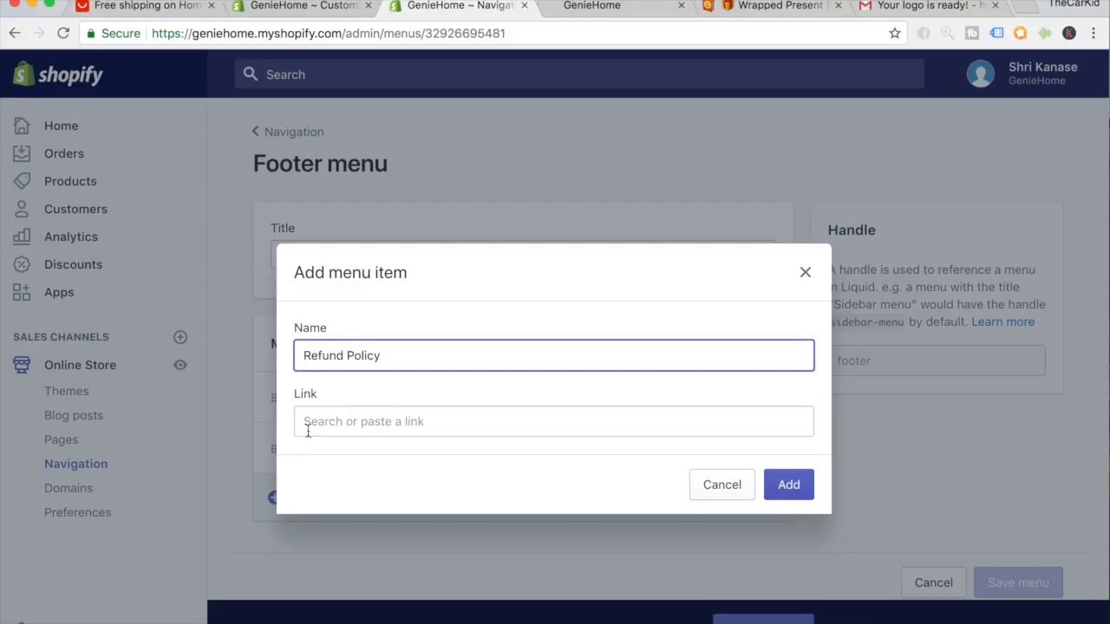
click(308, 425)
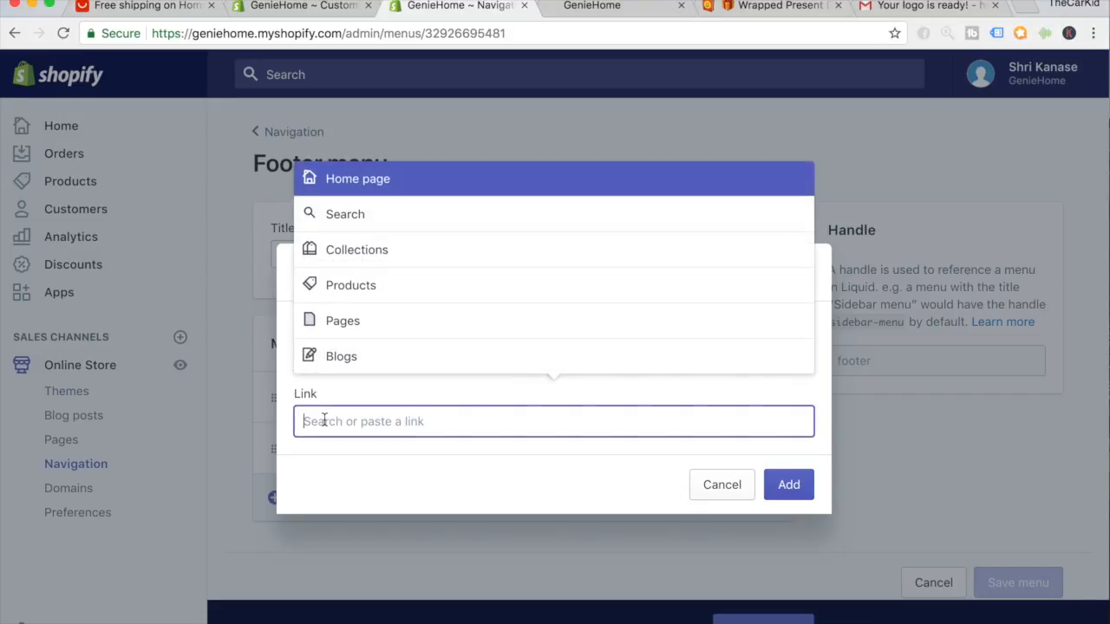
click(331, 325)
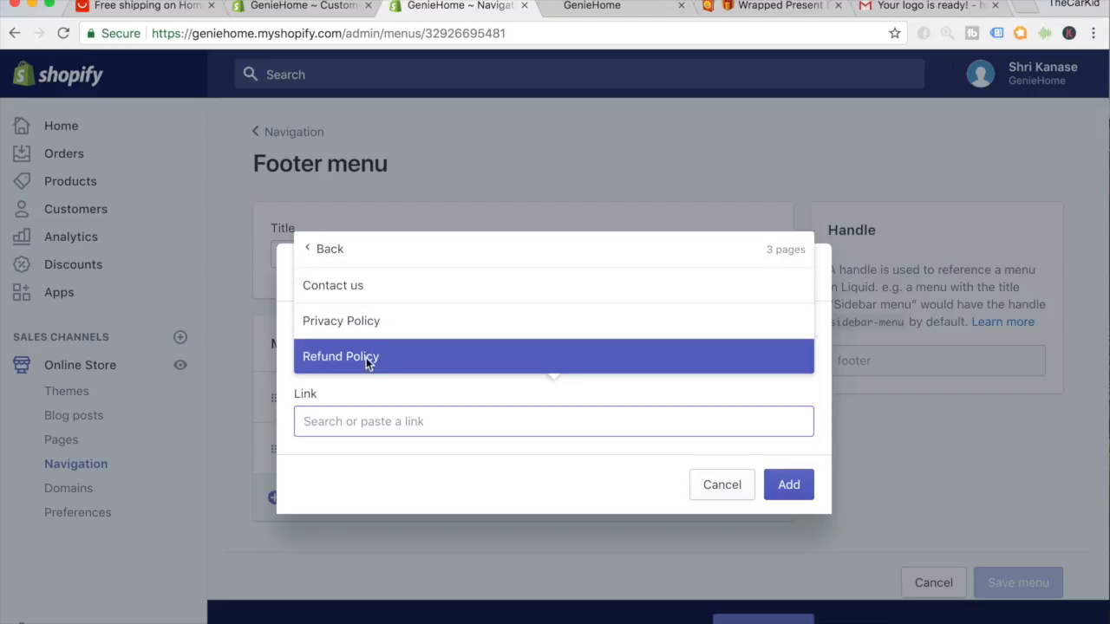
click(367, 359)
click(771, 500)
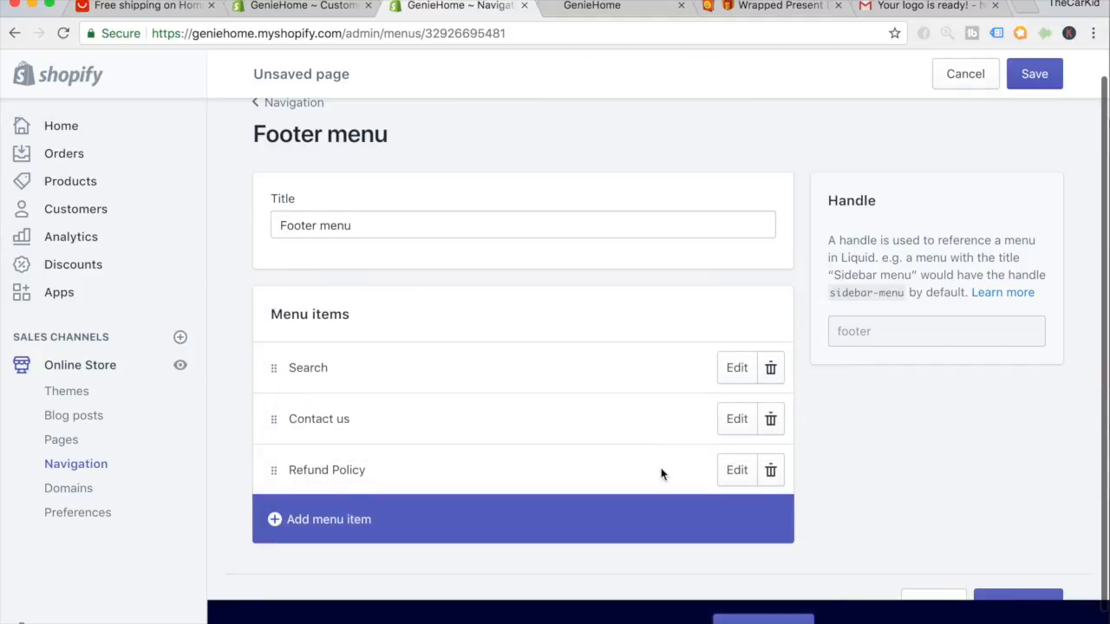
Add a 'Privacy Policy' footer item linked to the Privacy Policy page.
click(547, 485)
click(510, 348)
text(Privacy Policy)
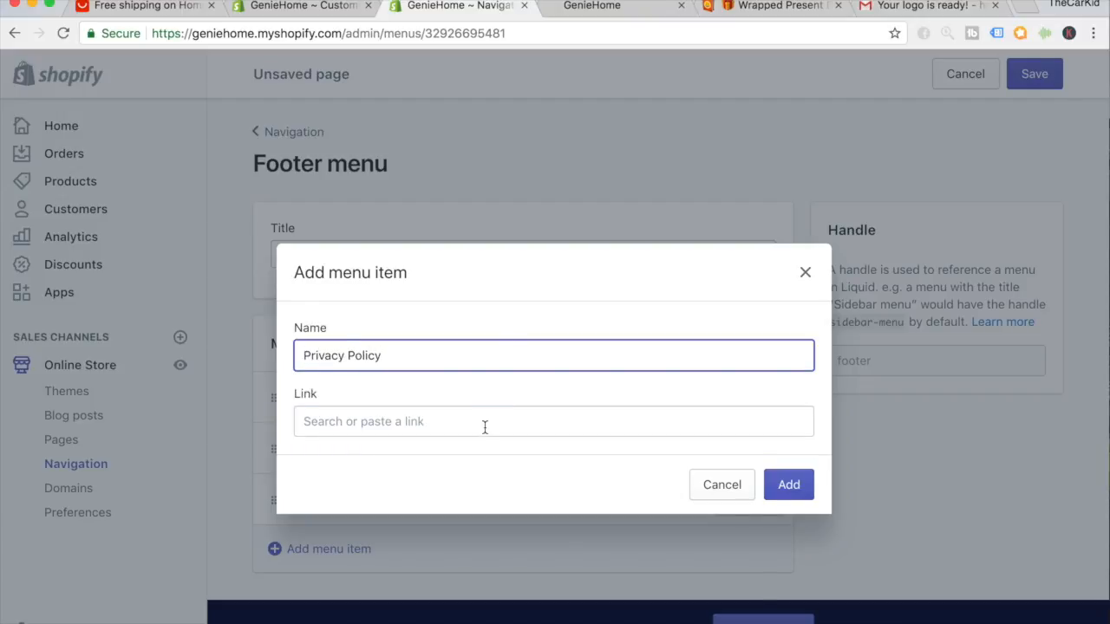
click(485, 427)
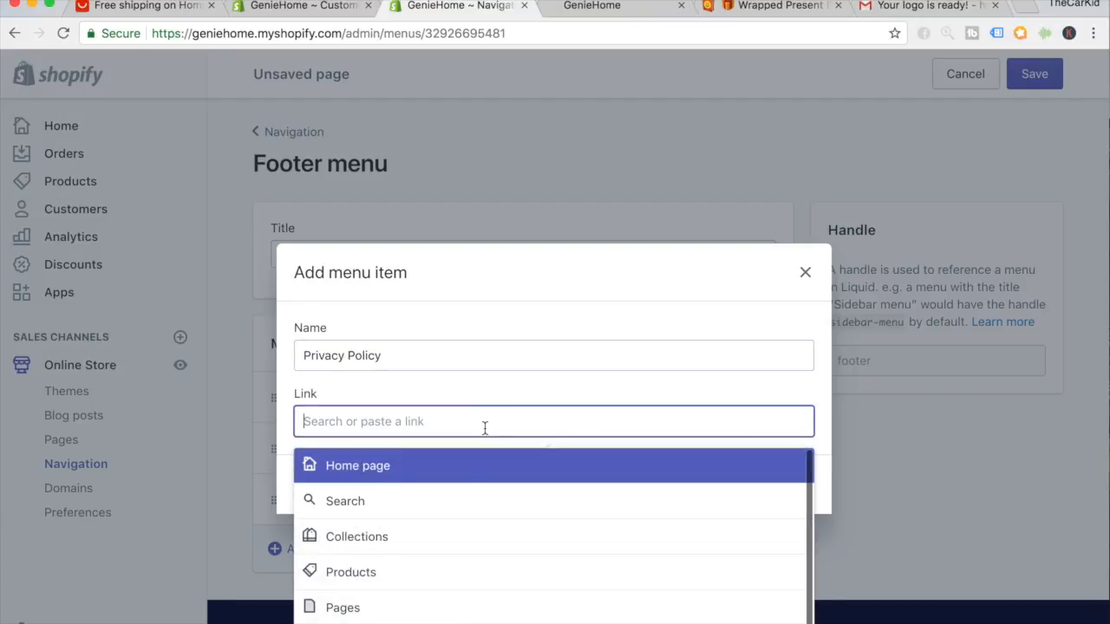
click(458, 604)
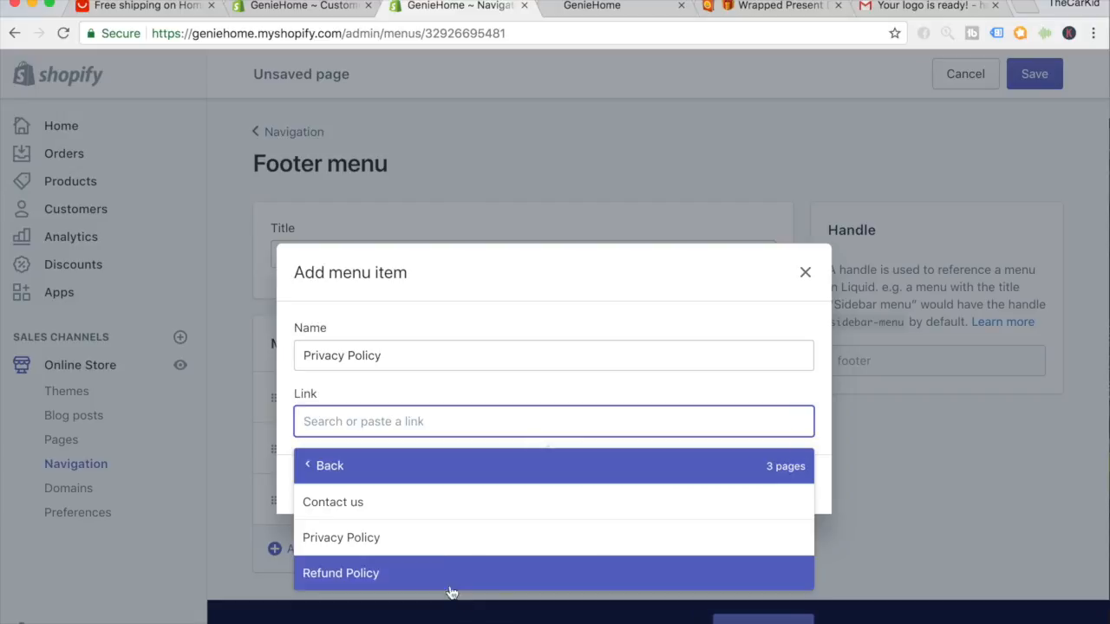
click(441, 539)
click(787, 487)
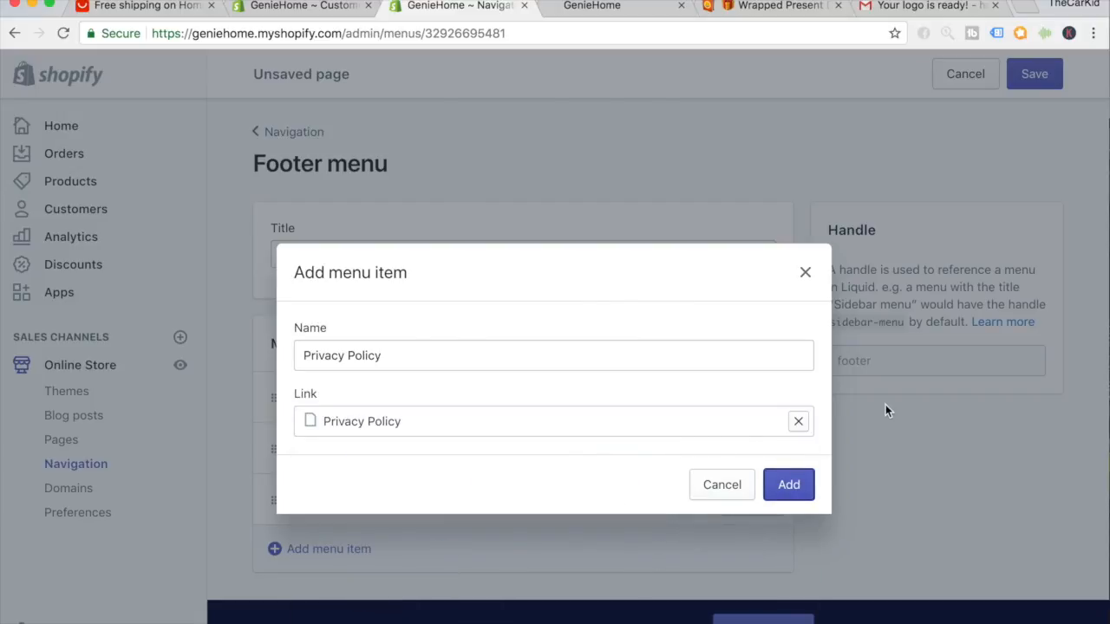
click(802, 488)
Delete the duplicate Privacy Policy item and save the Footer menu.
click(1031, 76)
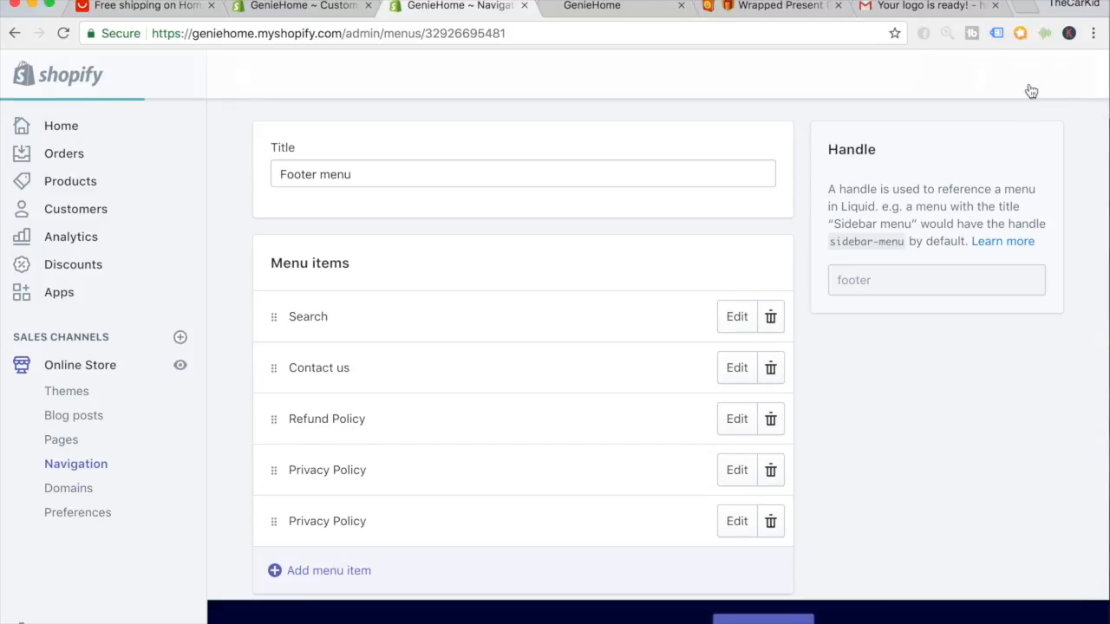
click(770, 522)
click(780, 243)
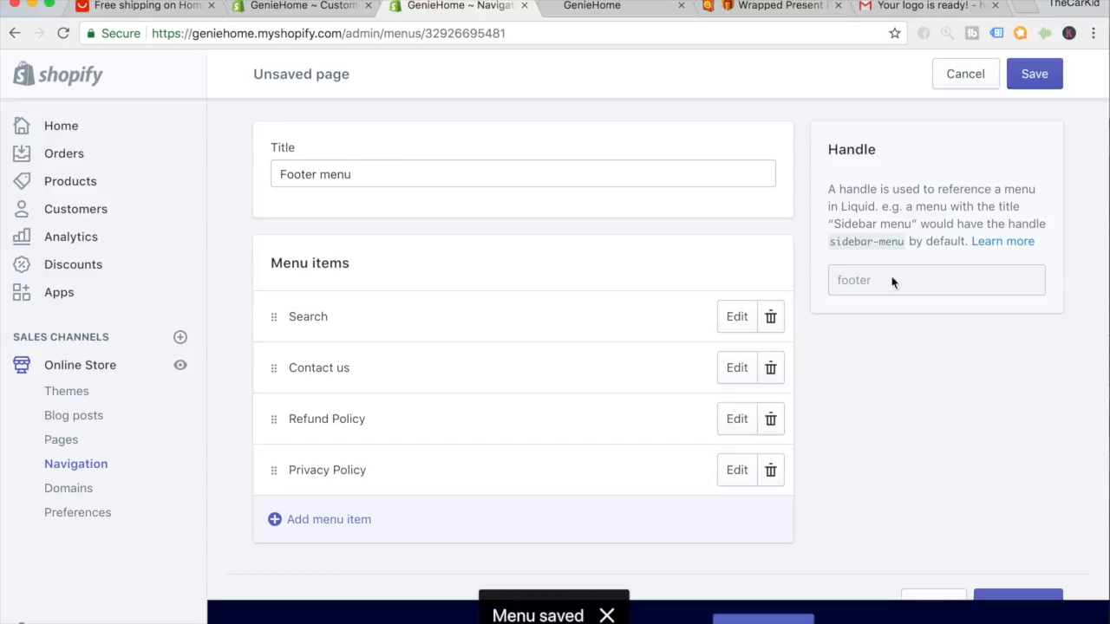
click(1032, 76)
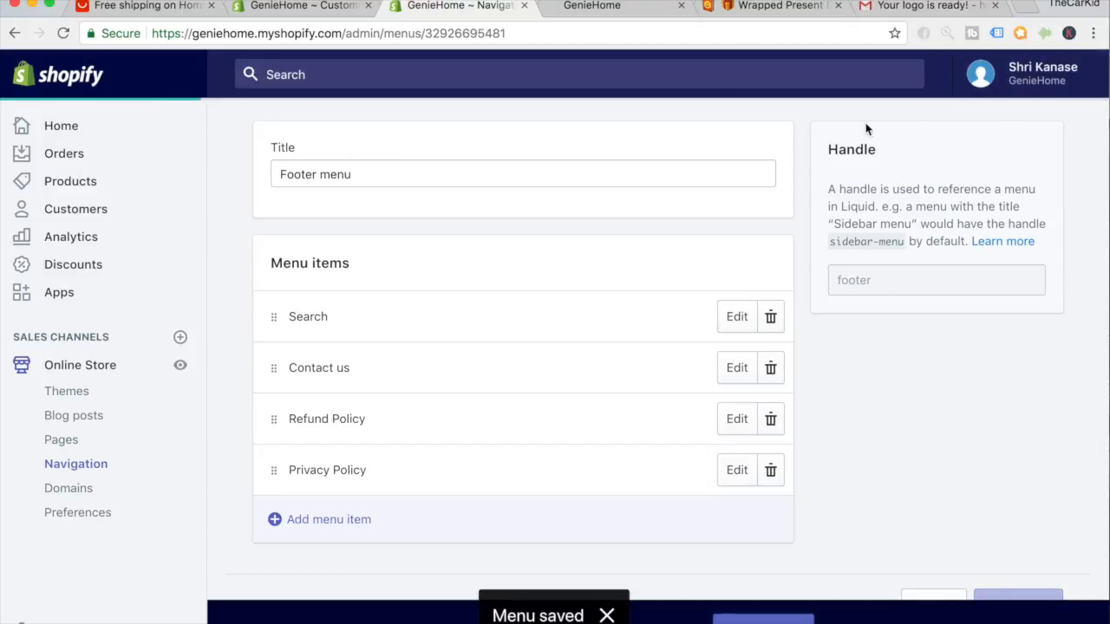
click(618, 7)
Reload the storefront and check that the footer shows the Refund Policy and Privacy Policy links.
click(63, 33)
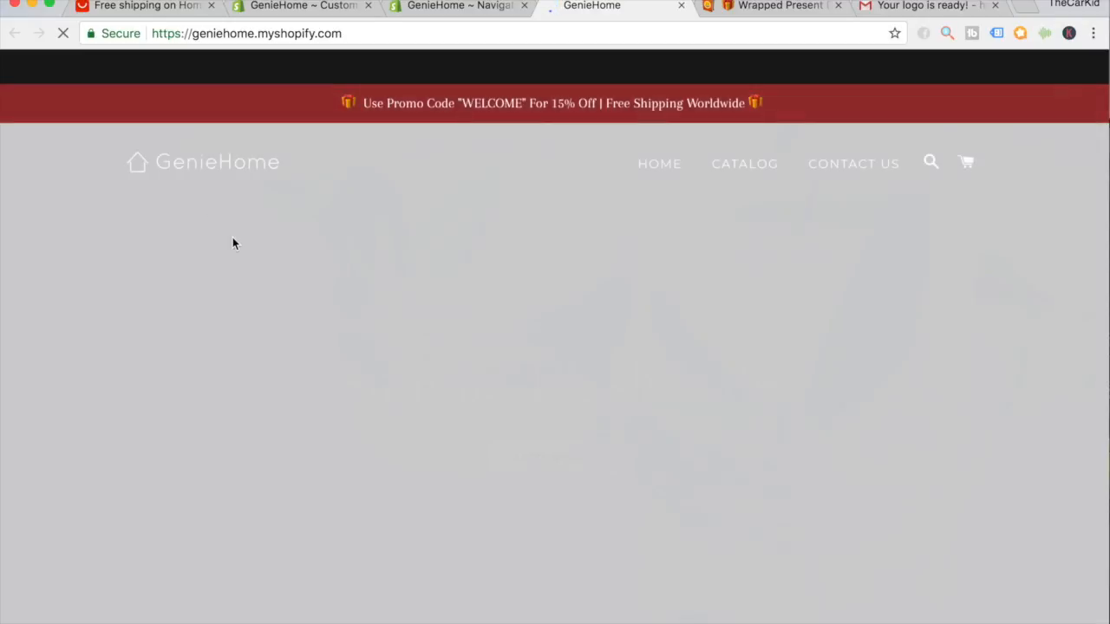
scroll(232, 238, down, 15)
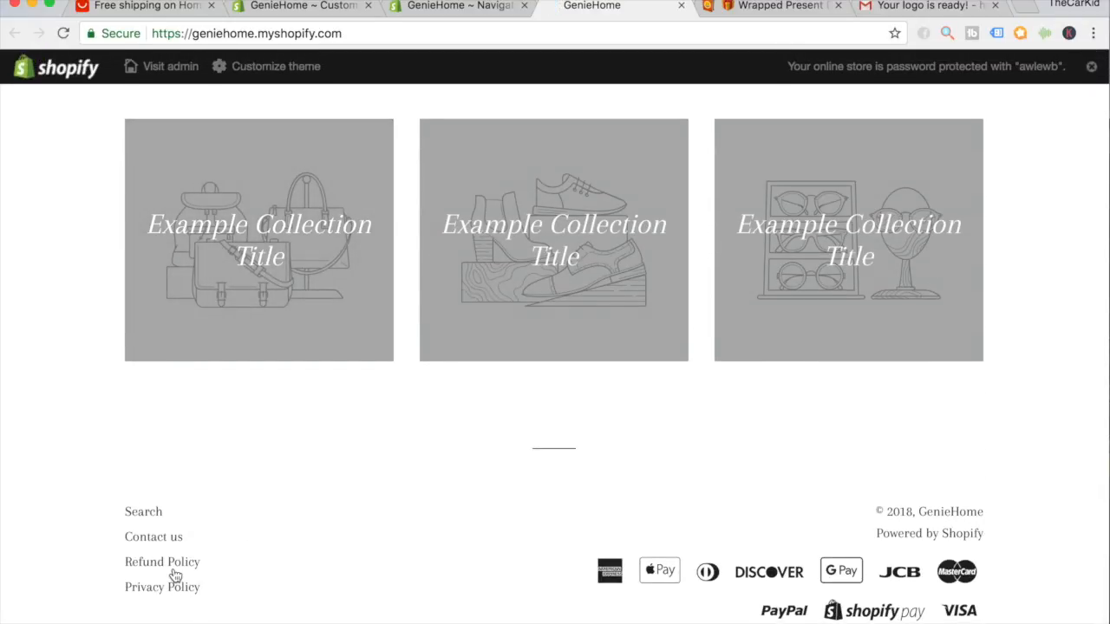
scroll(174, 575, up, 15)
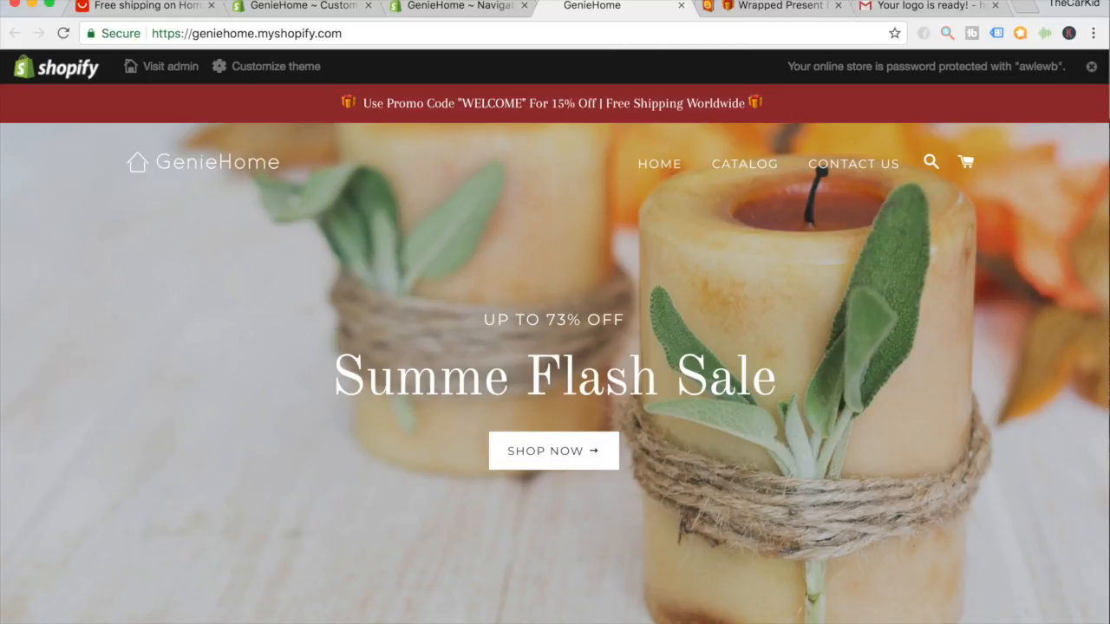
click(310, 11)
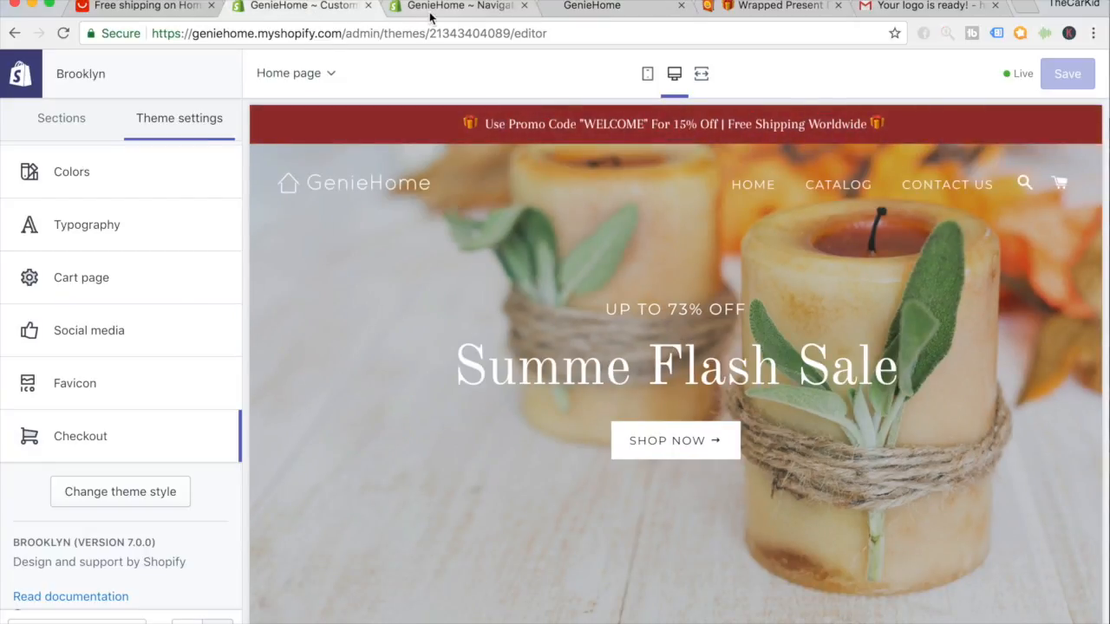
From Pages, begin a new page titled 'FAQs'.
click(431, 10)
click(119, 444)
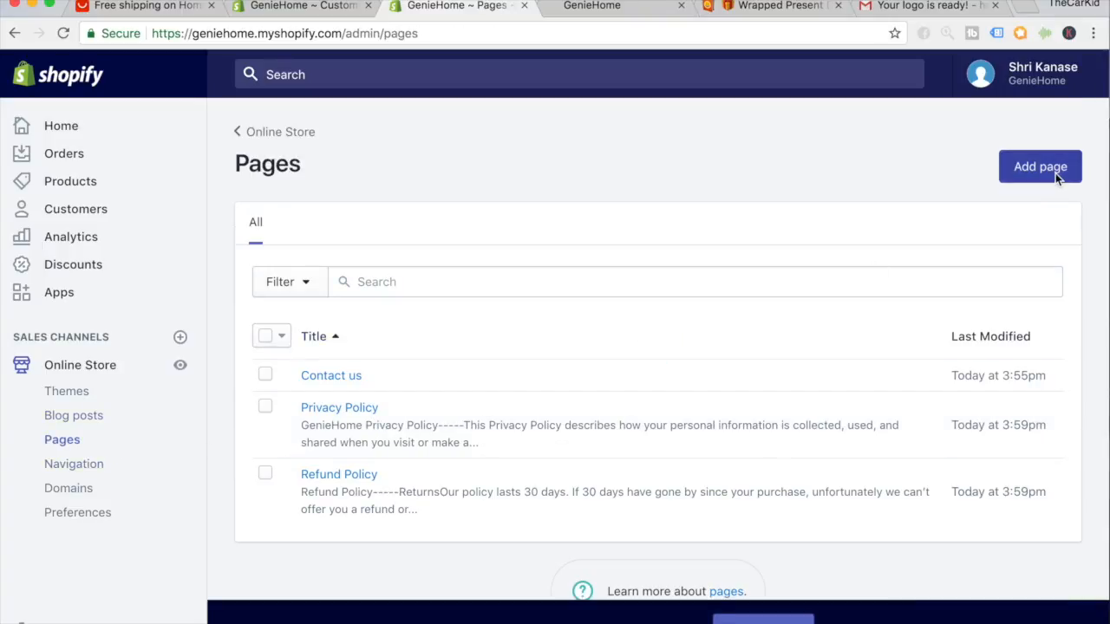
click(1055, 172)
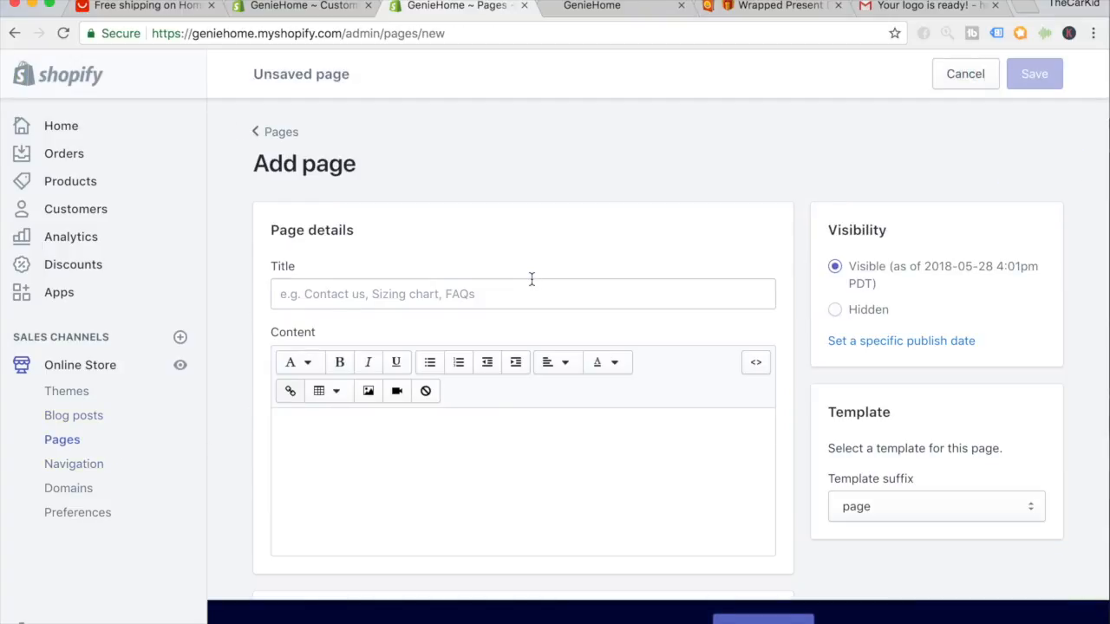
click(532, 284)
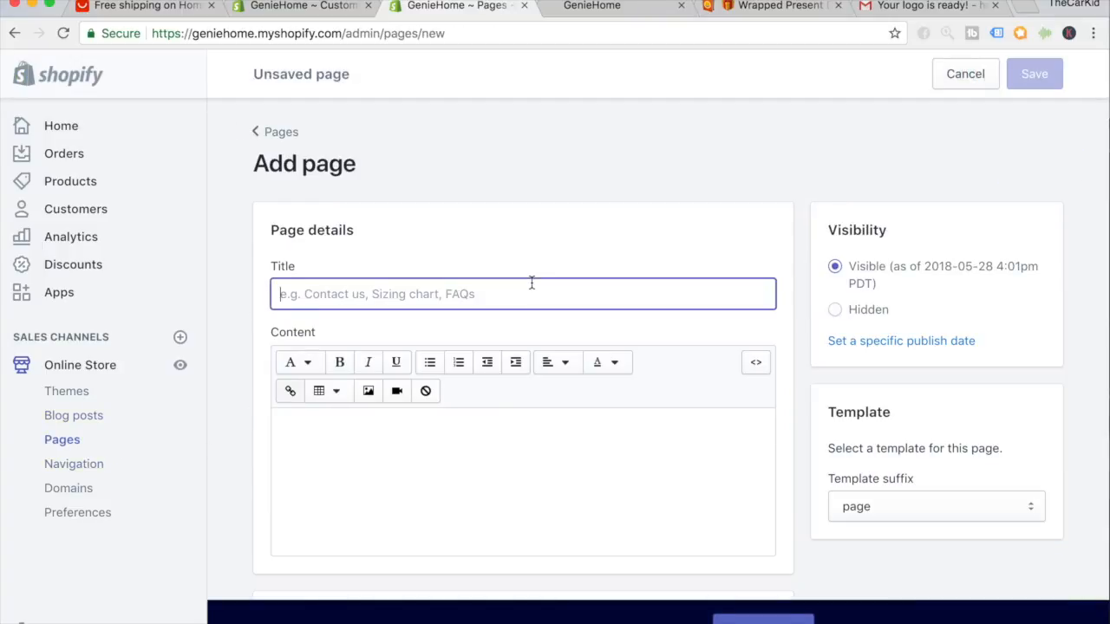
text(FAQs)
scroll(728, 436, down, 3)
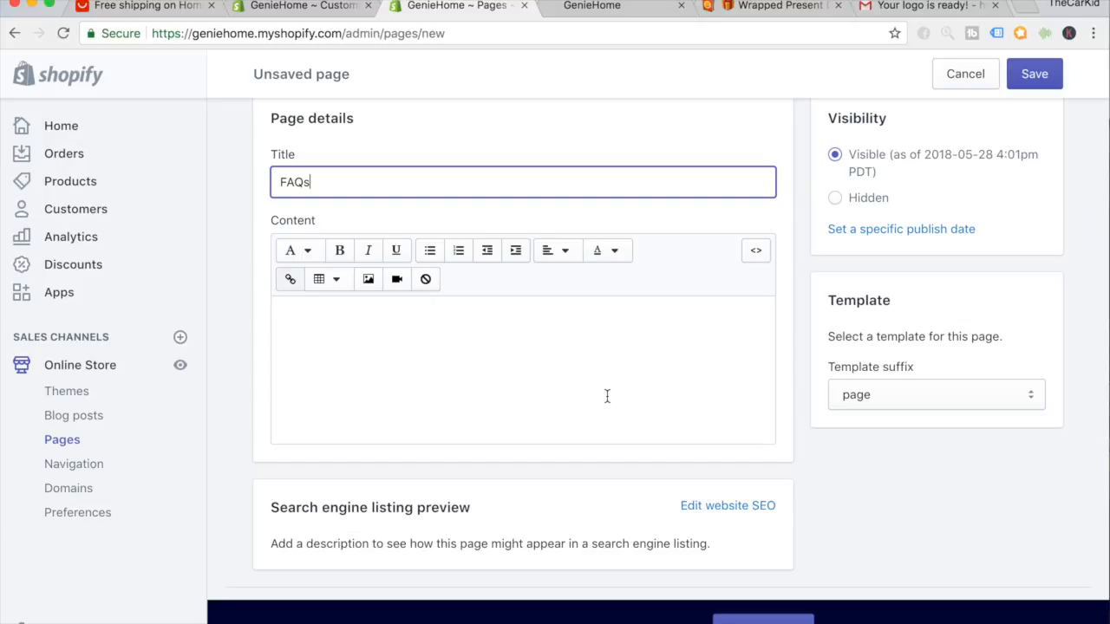
right_click(1047, 59)
click(1058, 76)
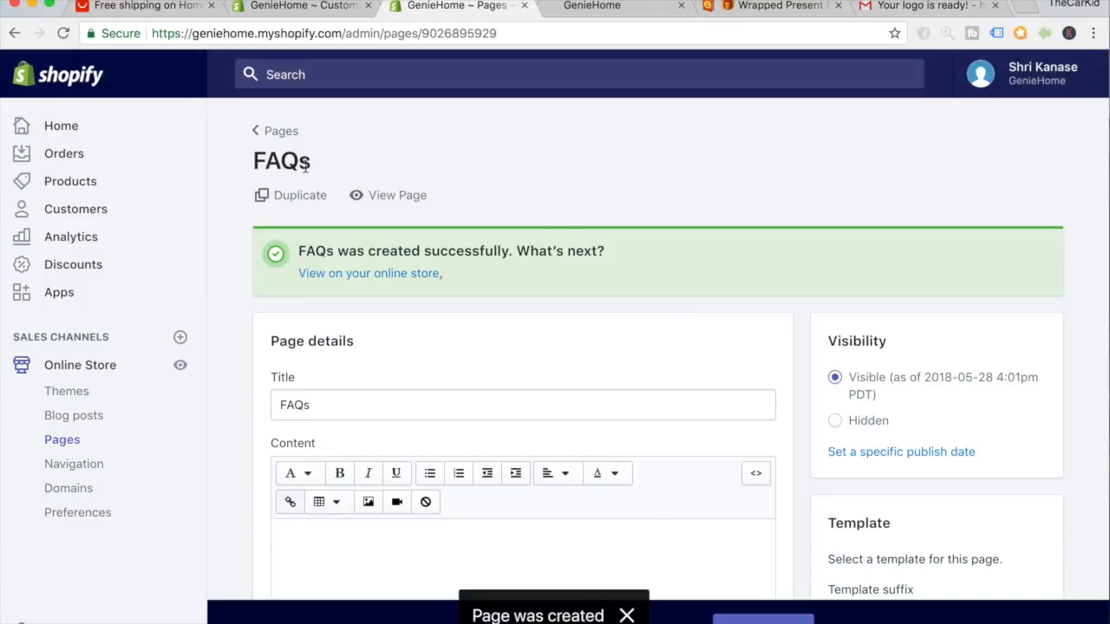
Create and save a new page titled 'Track Your Order'.
click(287, 131)
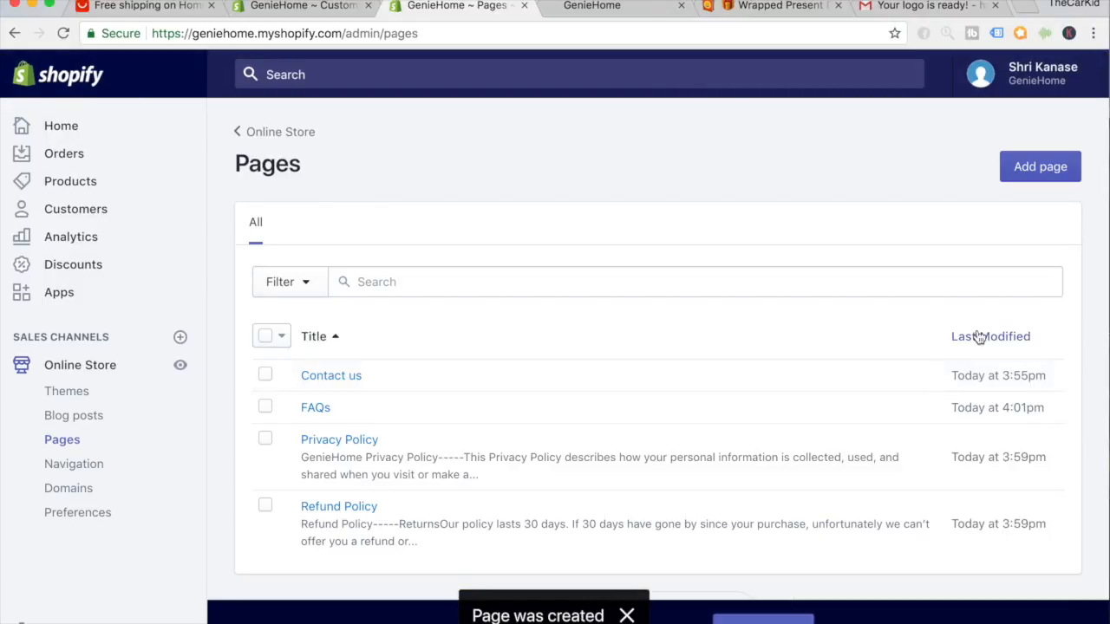
click(1030, 175)
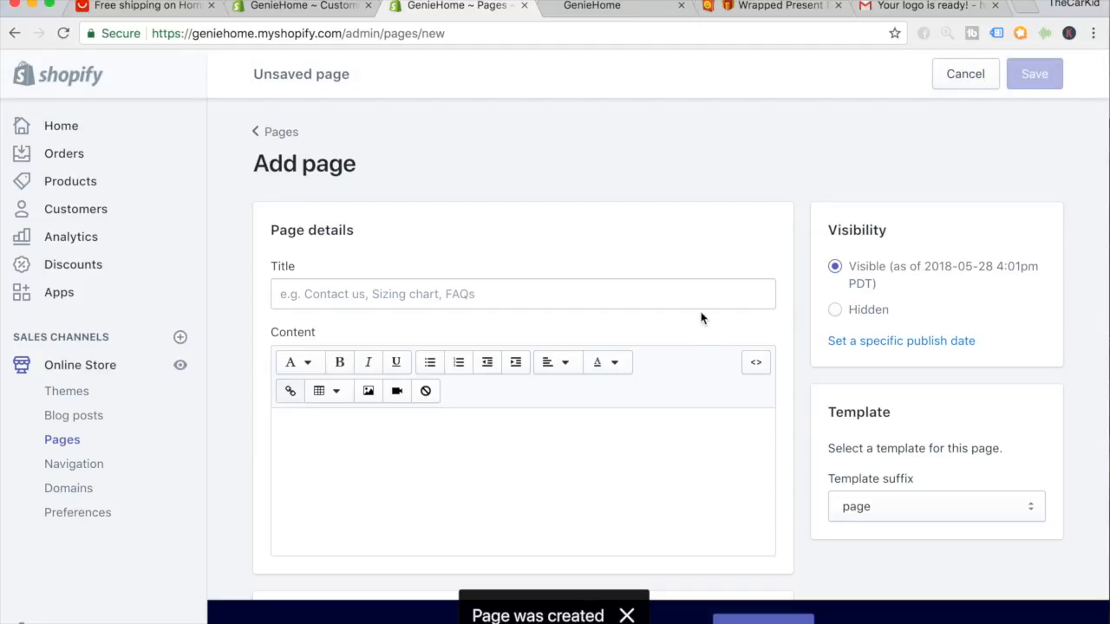
click(604, 302)
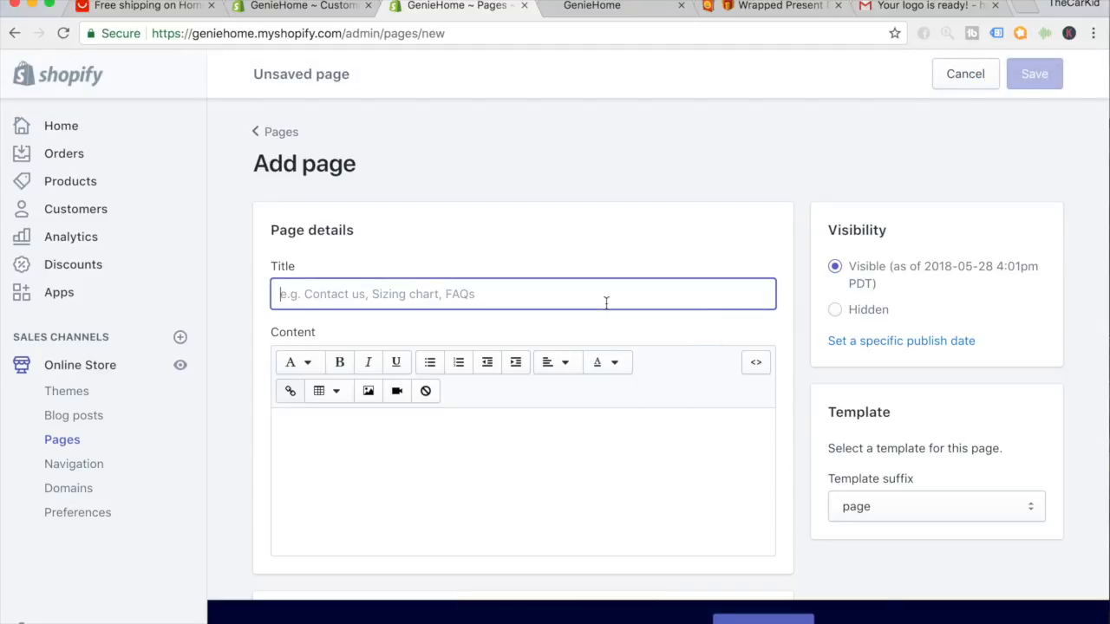
text(Track Your Order)
click(1031, 76)
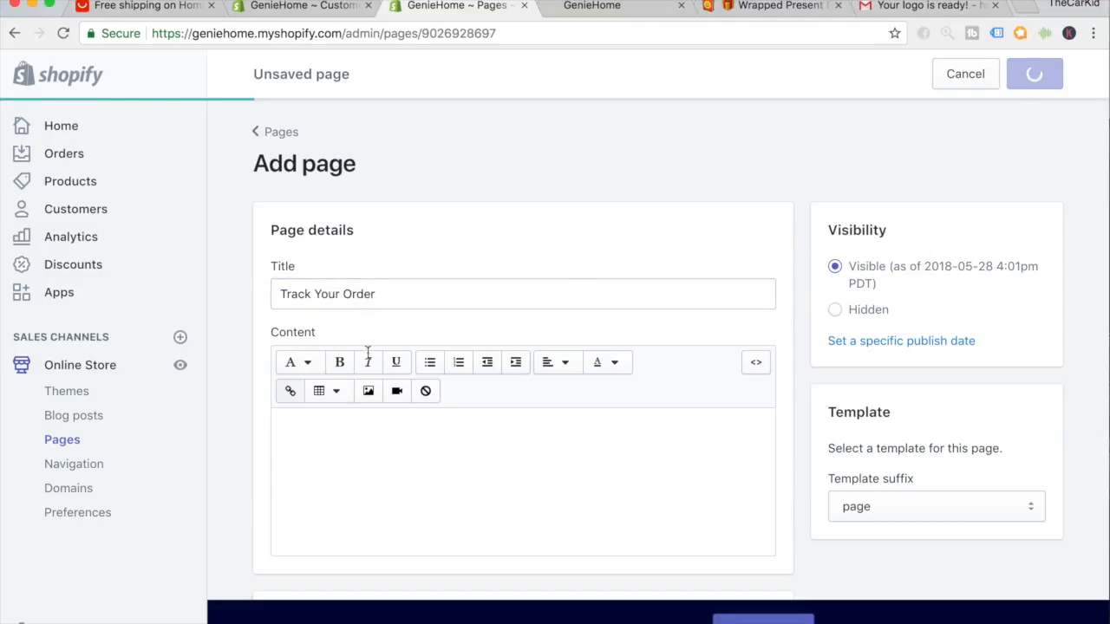
click(131, 468)
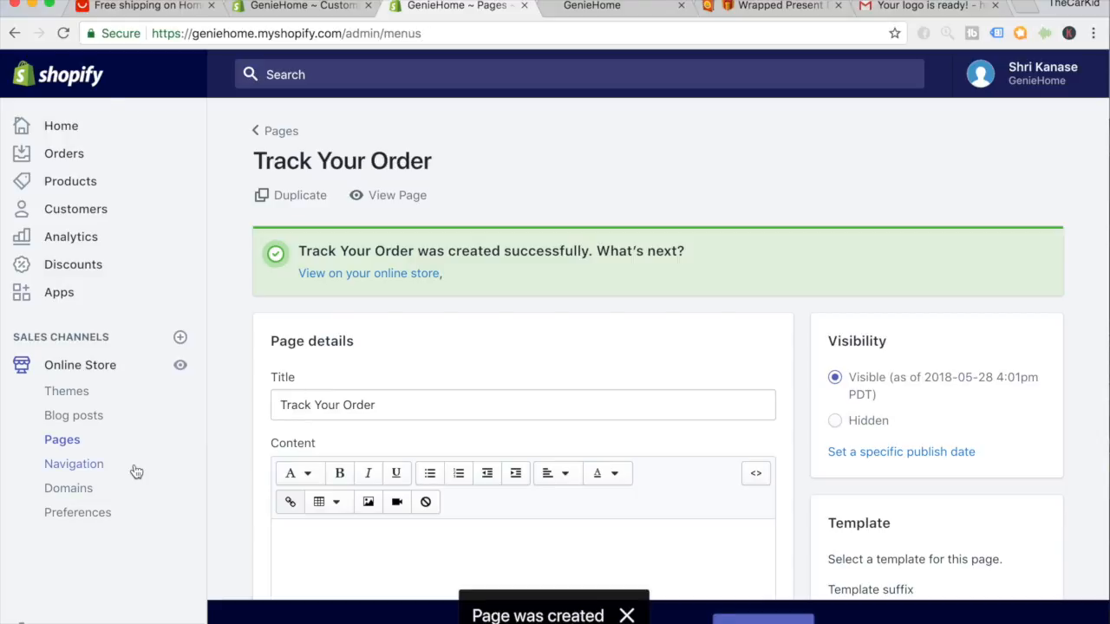
Add a Main menu item linked to the Track Your Order page, placed above Contact us.
click(555, 372)
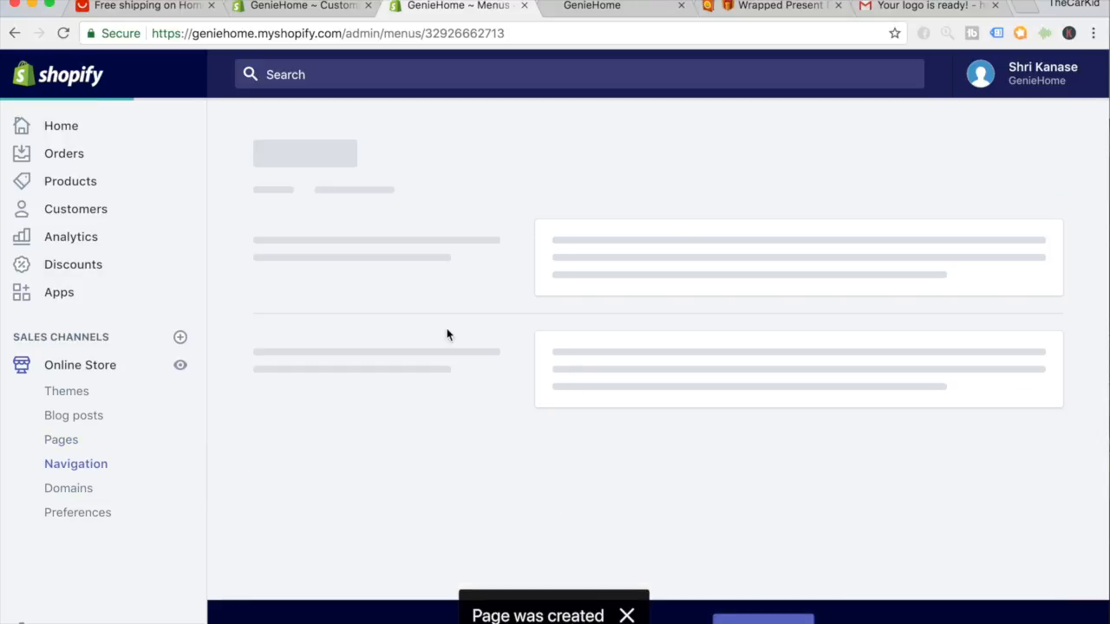
scroll(411, 408, down, 1)
click(355, 531)
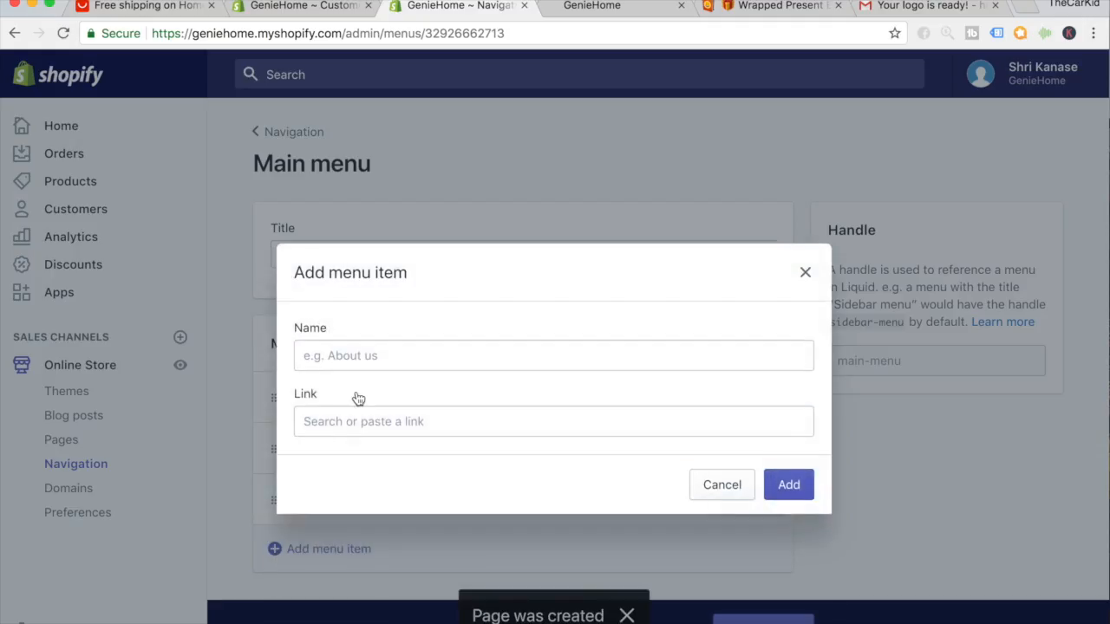
click(363, 355)
text(Track Your Order)
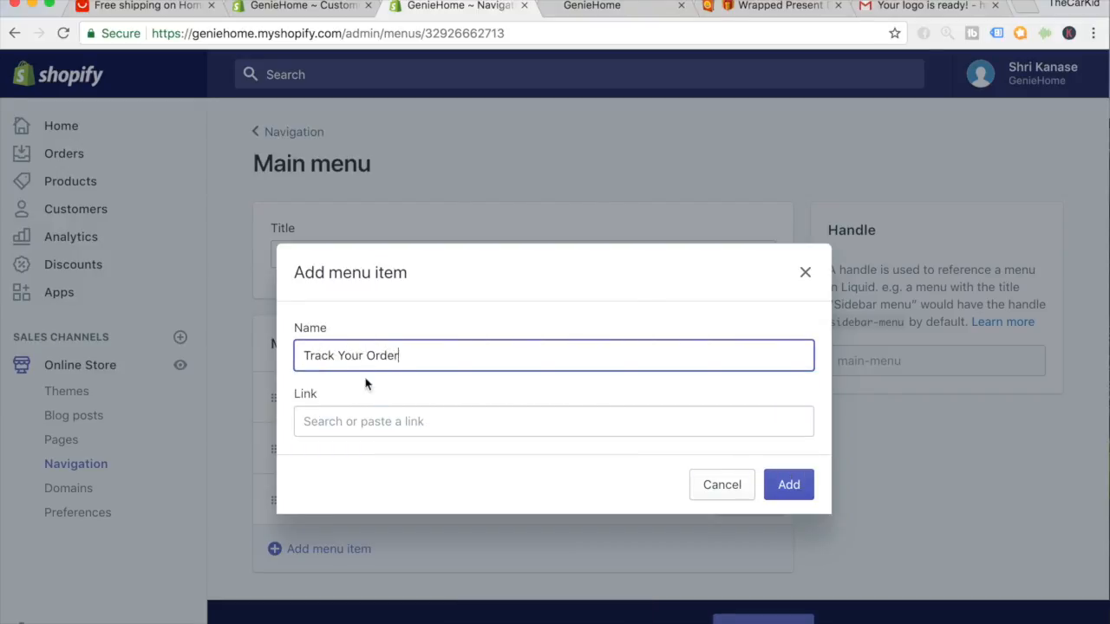
click(365, 422)
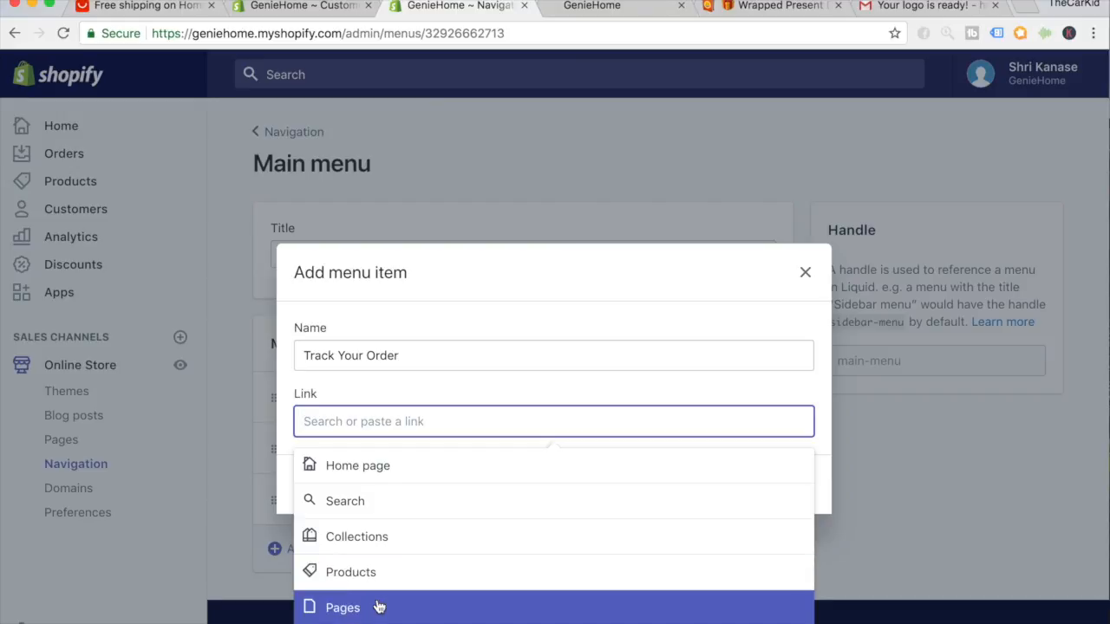
click(379, 607)
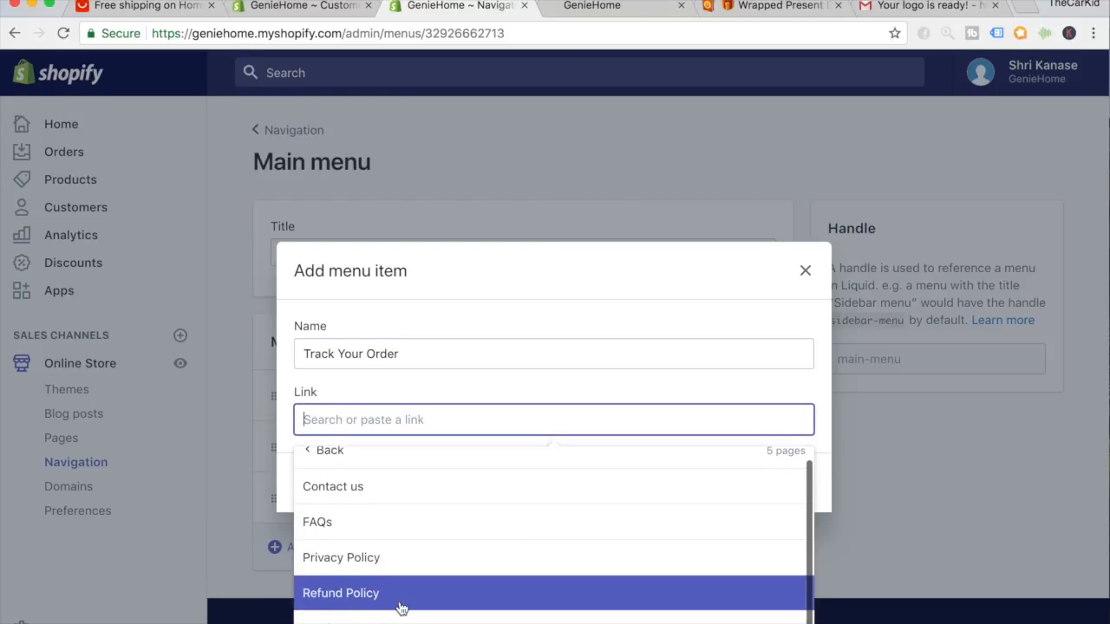
click(400, 617)
click(789, 487)
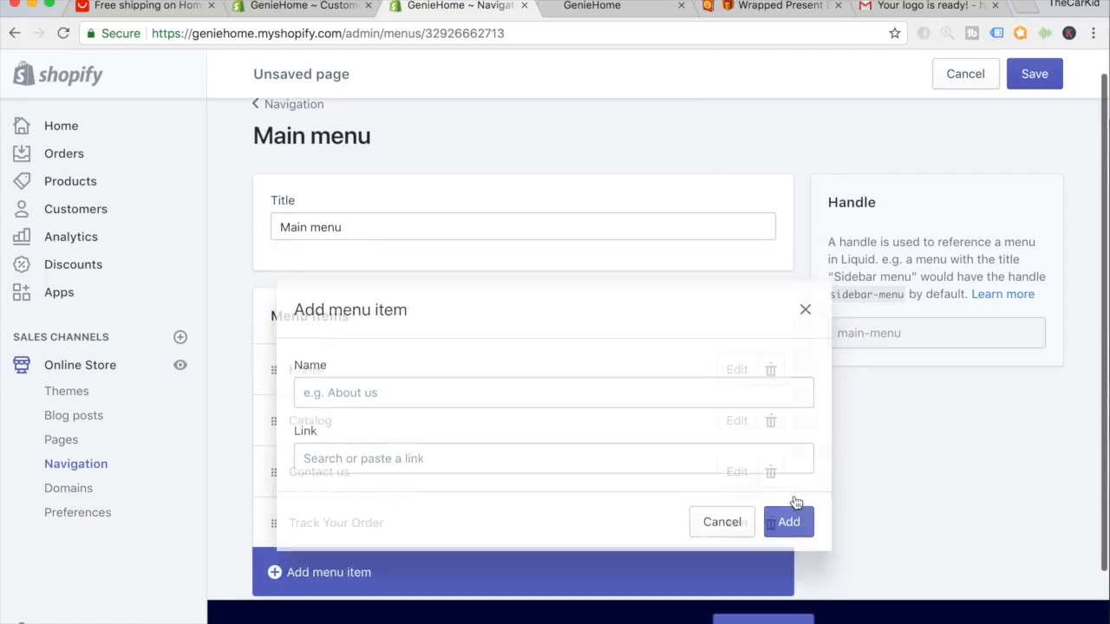
scroll(876, 516, down, 1)
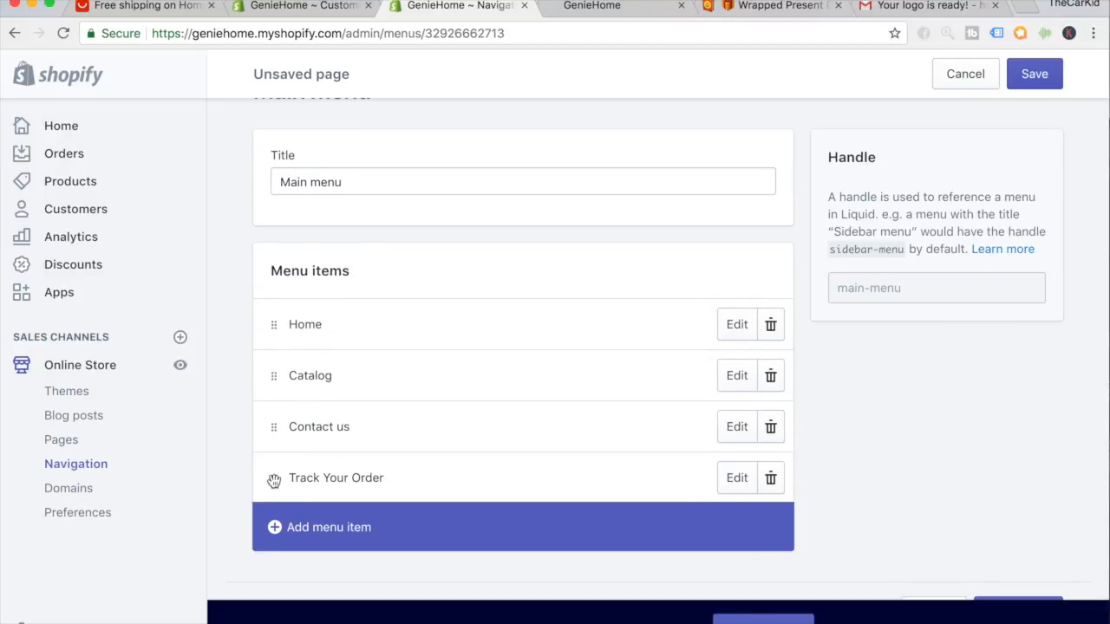
drag(273, 484, 275, 424)
drag(274, 476, 279, 402)
Add a 'FAQs' item linked to the FAQs page, move Contact us last, and save.
click(303, 528)
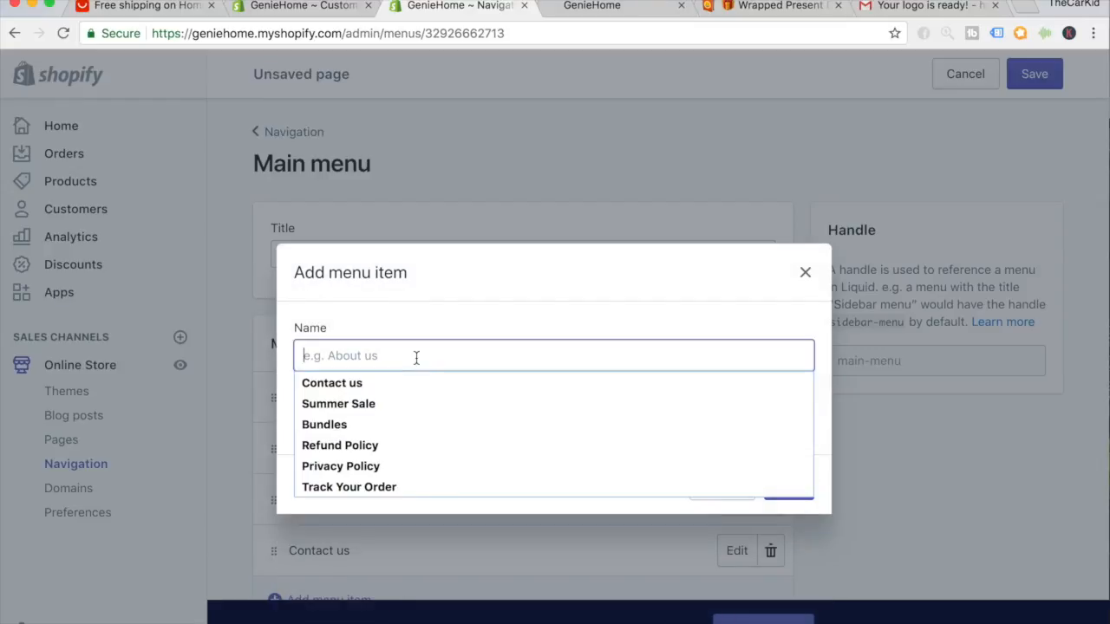
text(FA)
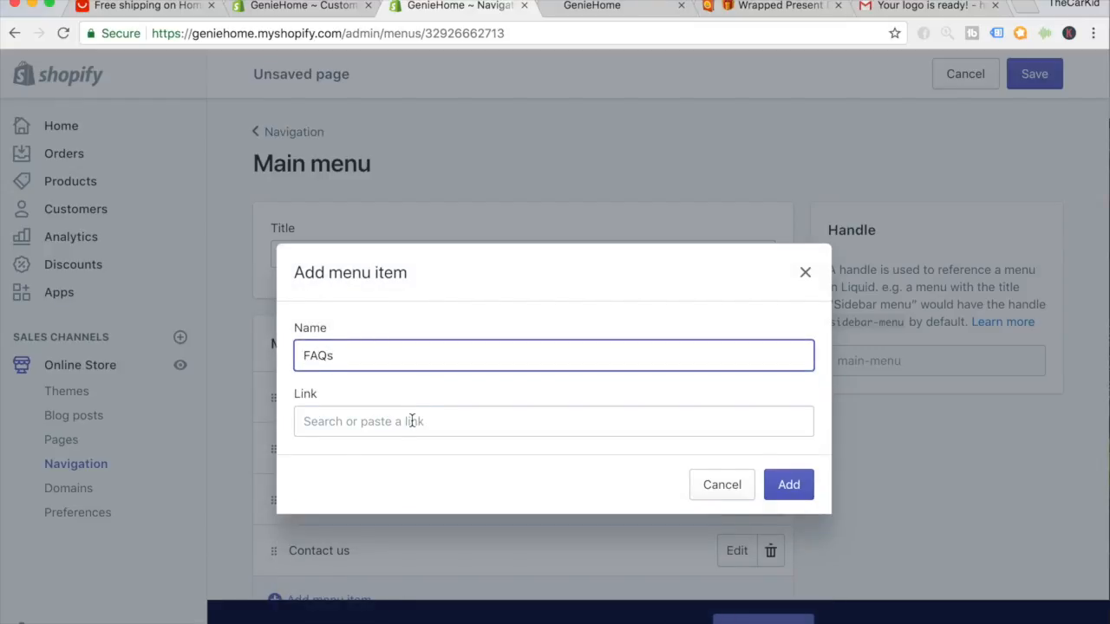
text(Qs)
click(412, 421)
click(423, 608)
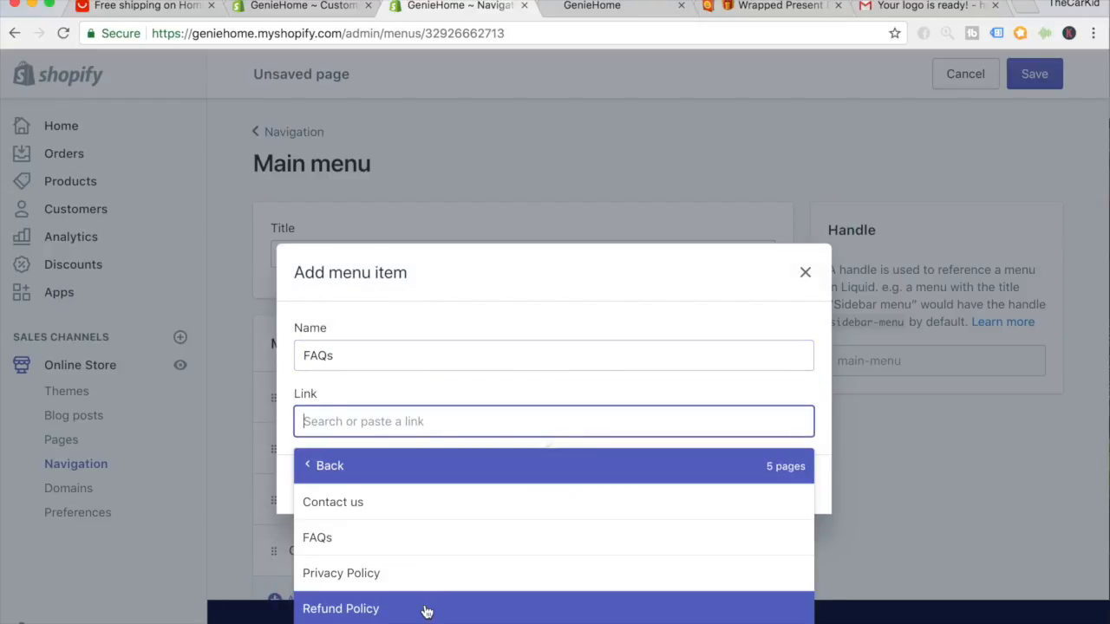
click(409, 528)
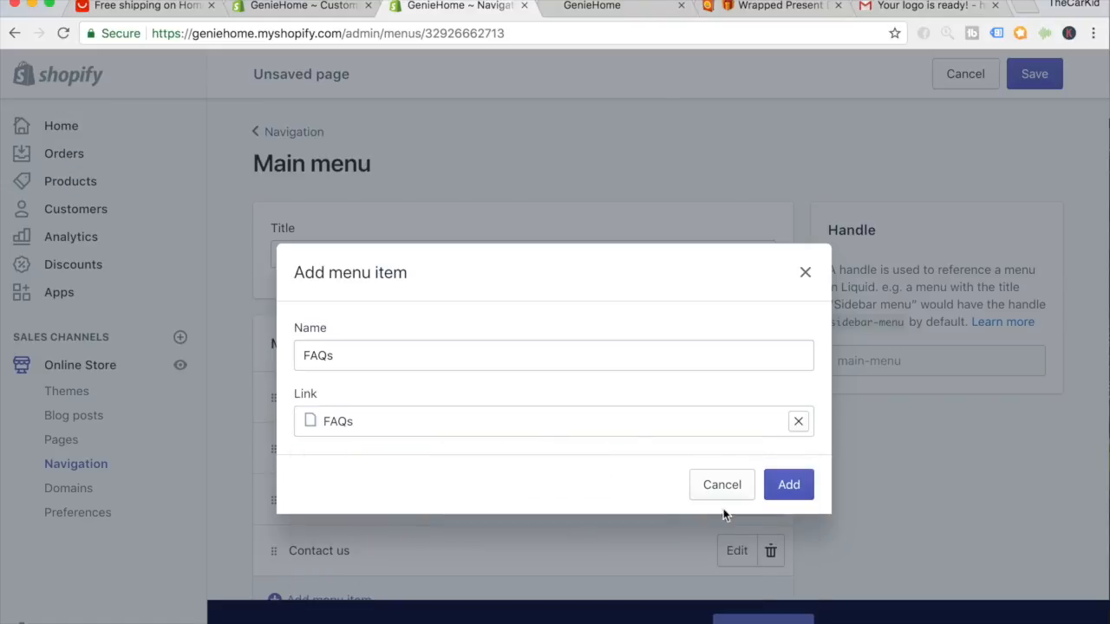
click(788, 486)
scroll(248, 453, down, 1)
drag(270, 399, 261, 466)
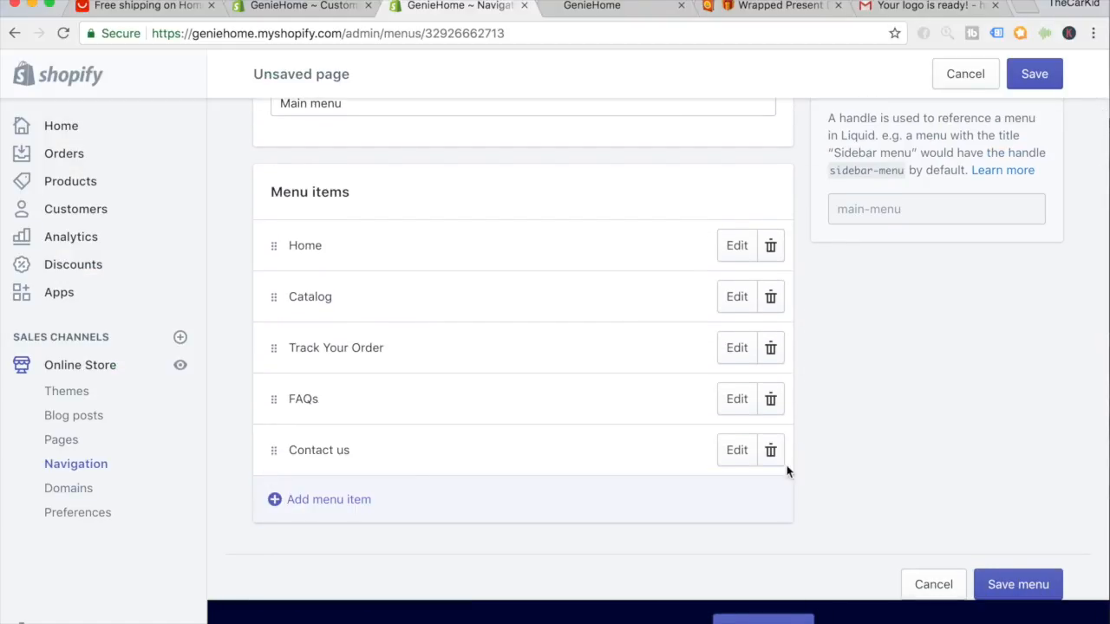
click(1037, 77)
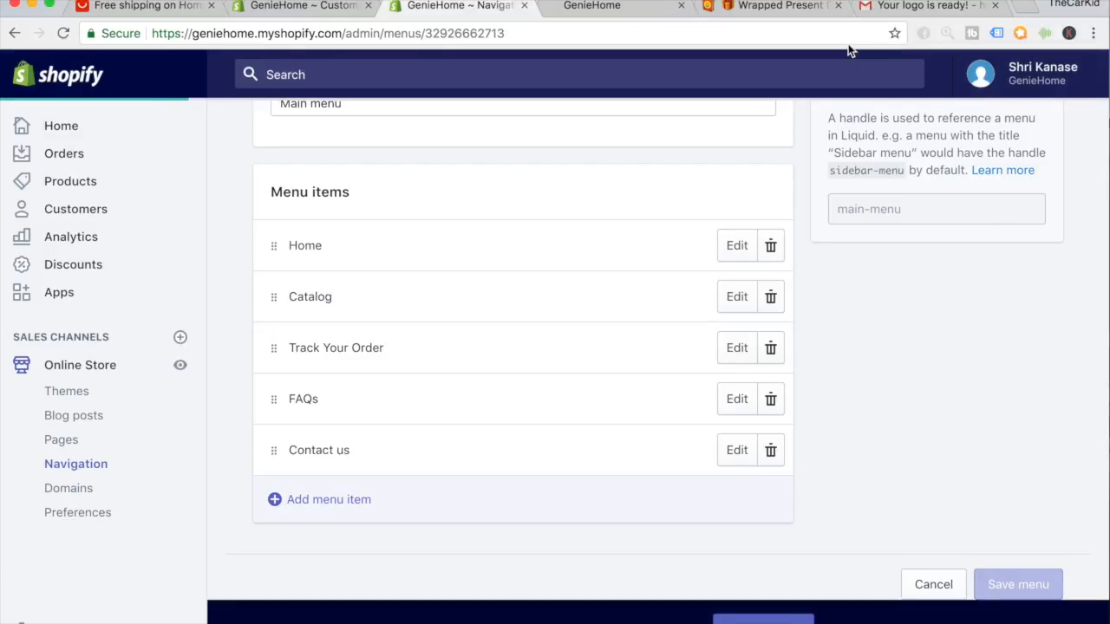
Reload the GenieHome storefront and confirm Track Your Order and FAQs appear in its menu.
click(593, 8)
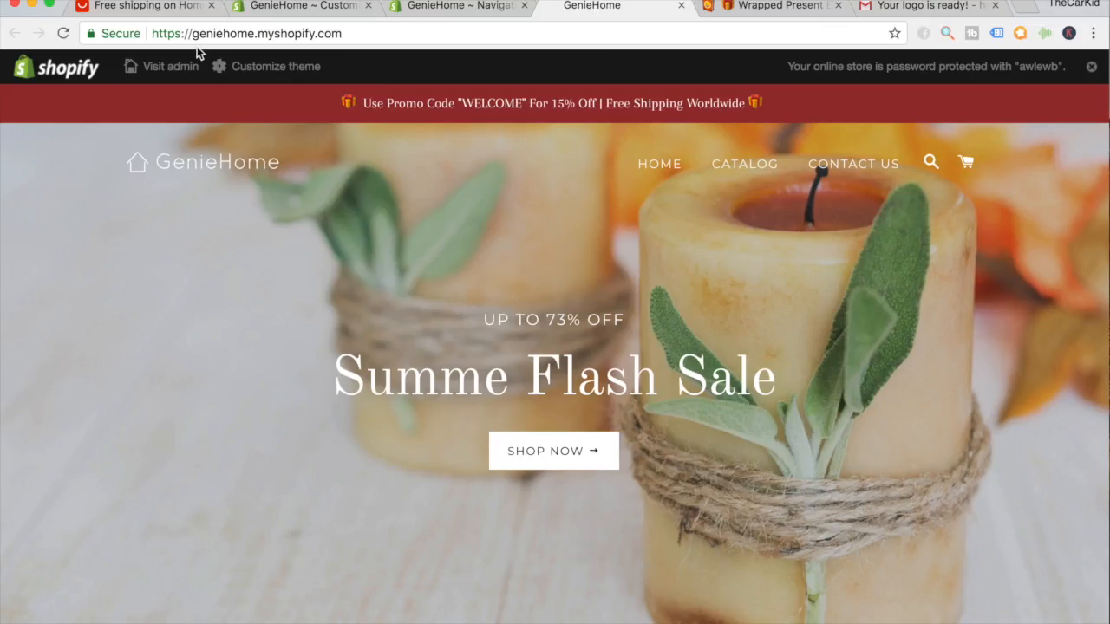
click(62, 33)
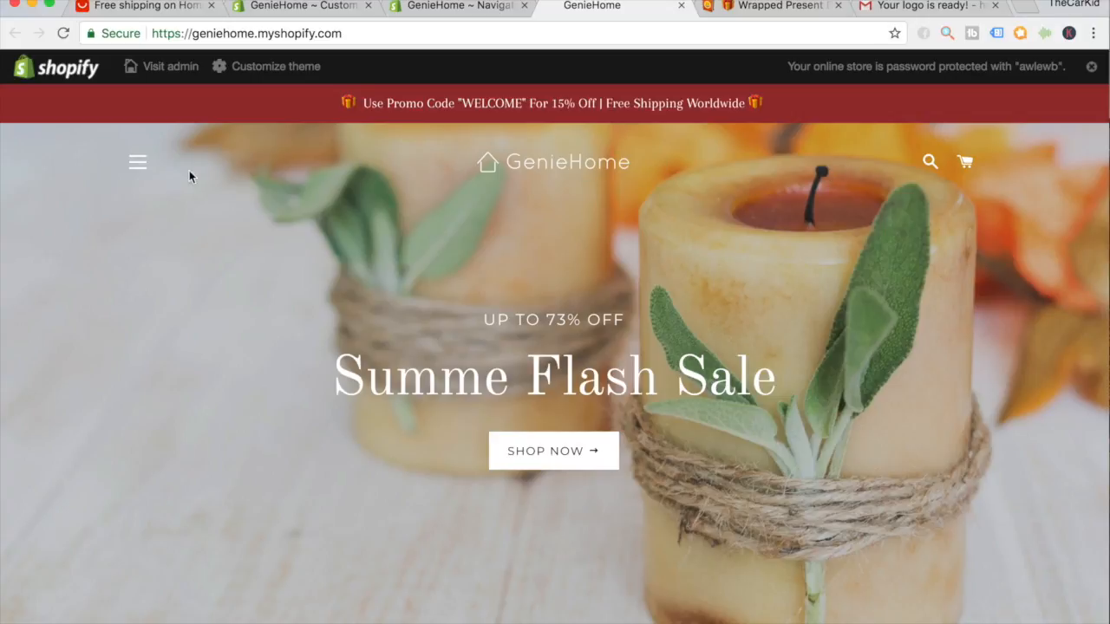
click(156, 172)
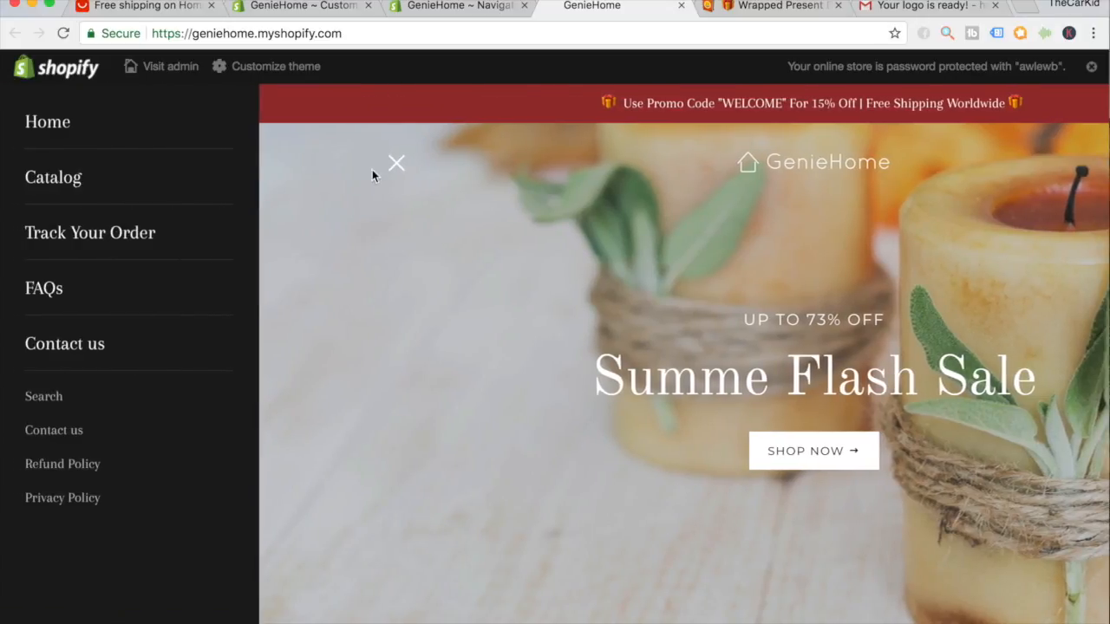
click(388, 365)
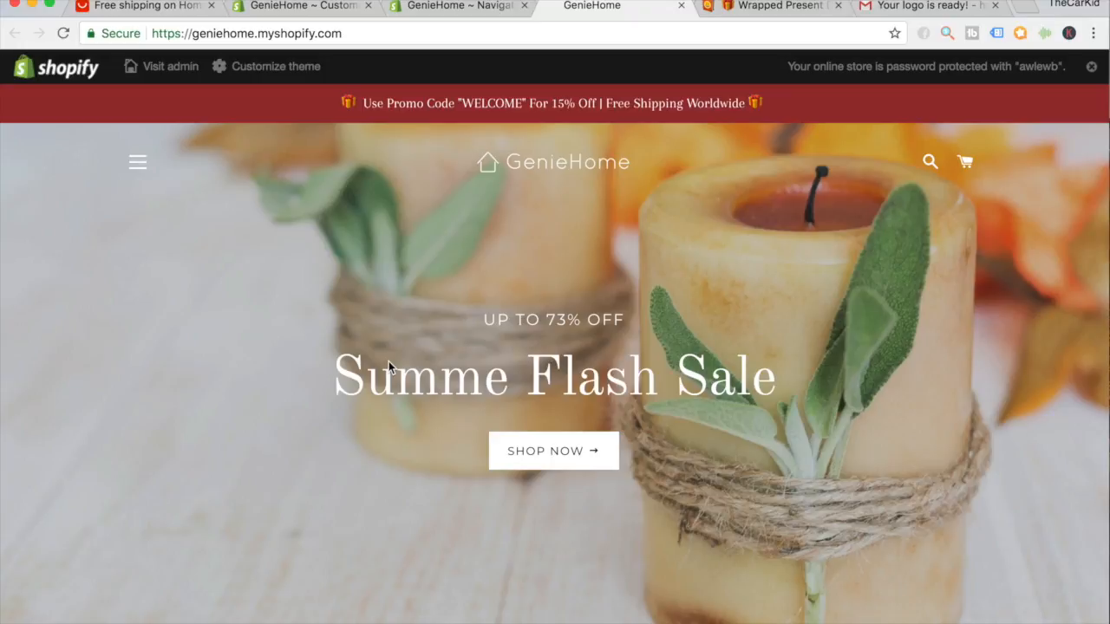
scroll(388, 364, down, 10)
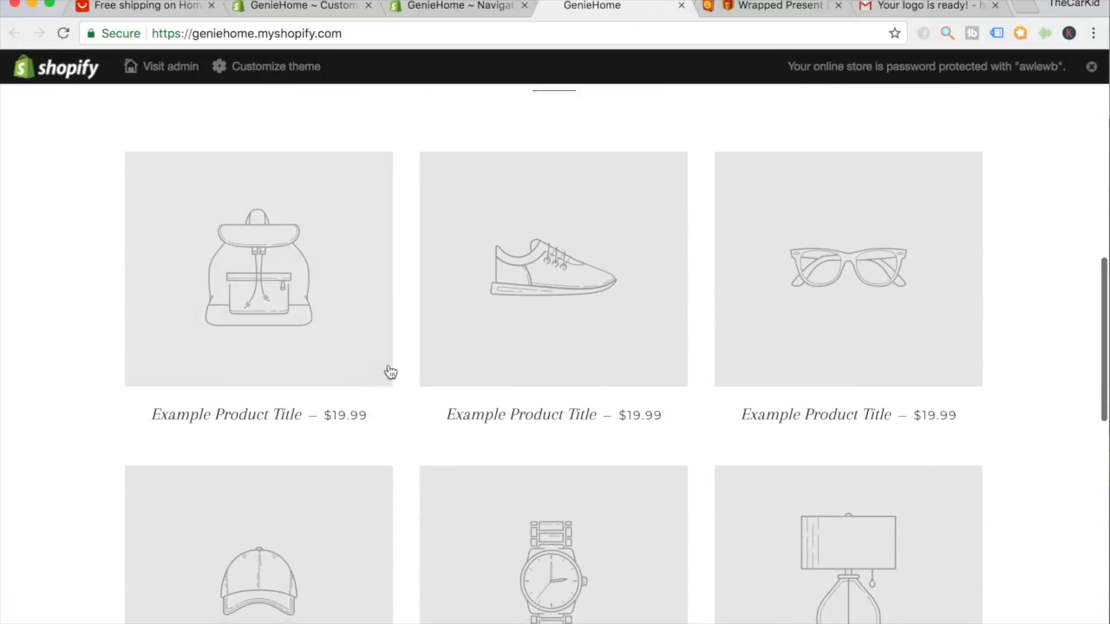
scroll(391, 372, down, 5)
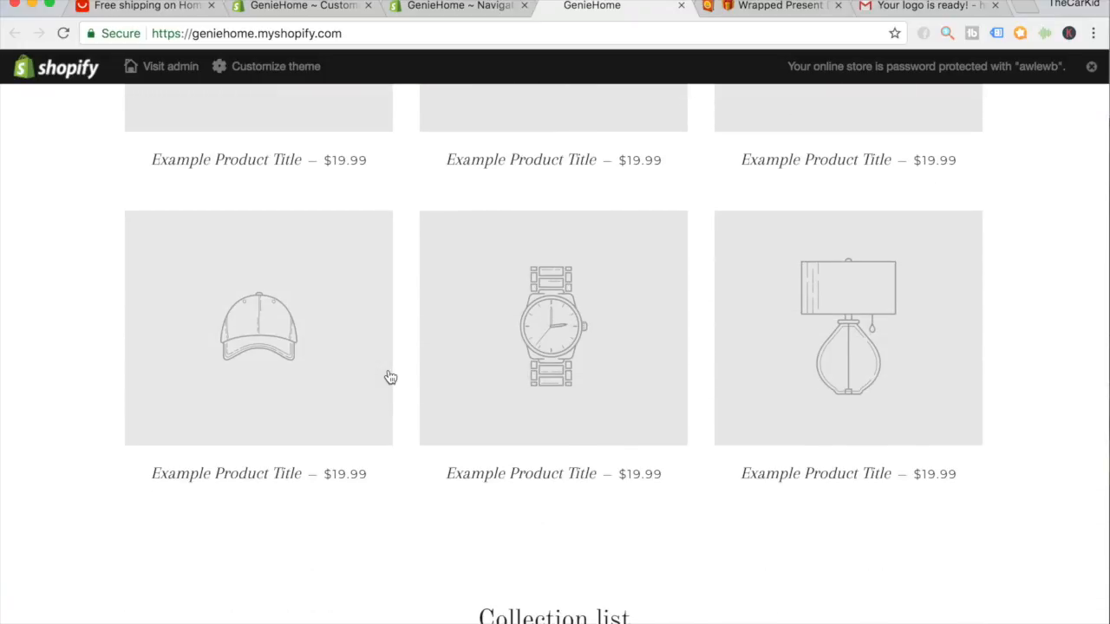
scroll(390, 377, down, 5)
scroll(390, 377, up, 15)
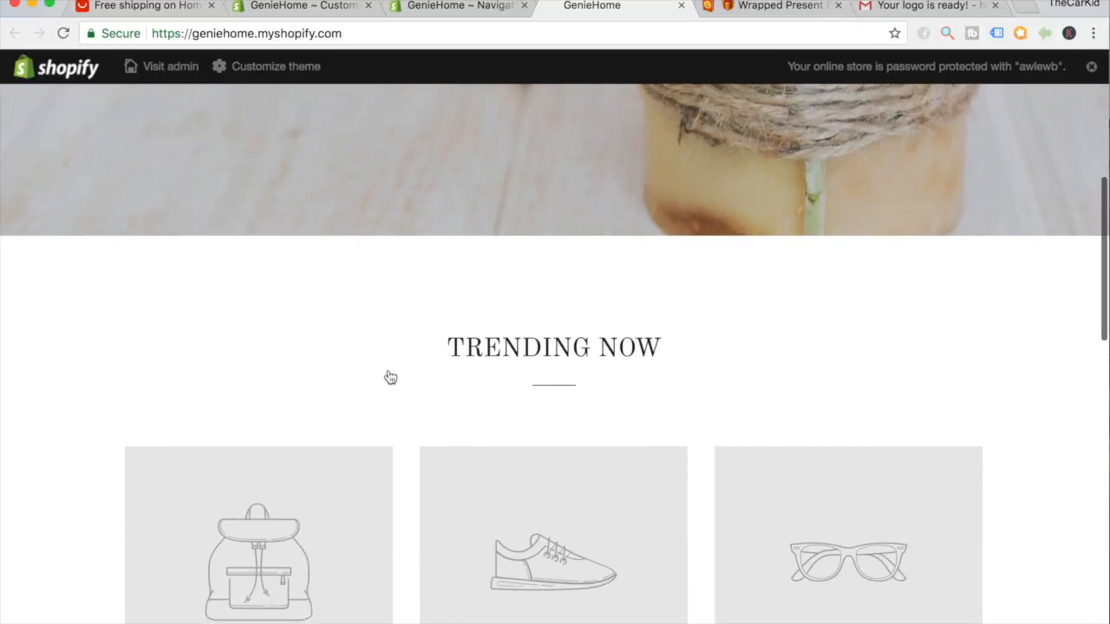